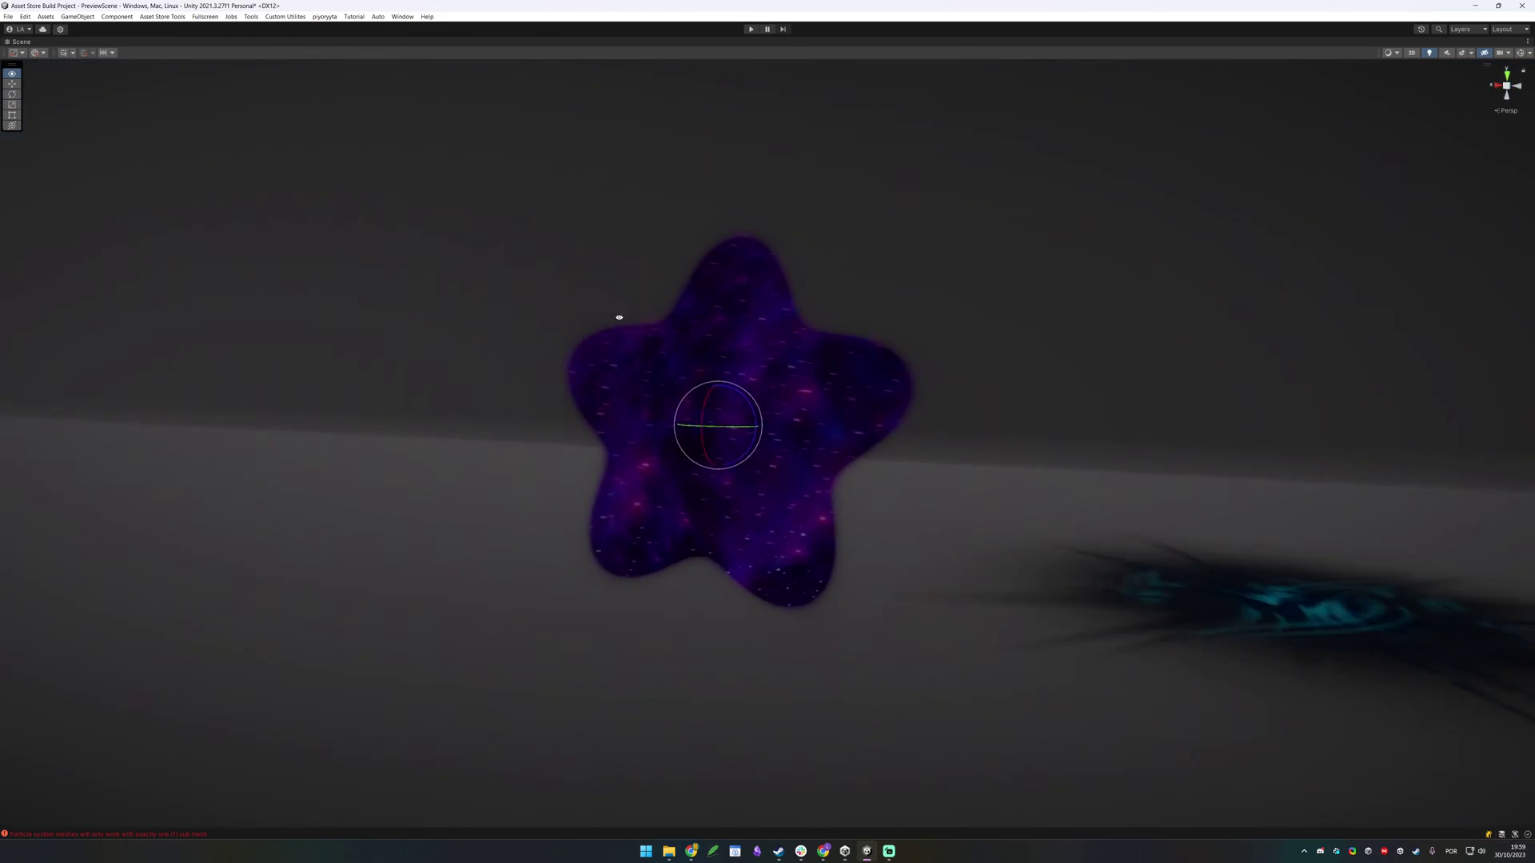
Examine the parallax effect on the dark teal plane from several angles and distances, and restore the full editor layout
click(1154, 627)
key(f)
key(f)
alt+drag(904, 511, 735, 386)
alt+drag(779, 443, 1148, 428)
alt+scroll(627, 421, up, 8)
alt+drag(864, 392, 524, 394)
alt+scroll(841, 376, down, 8)
alt+scroll(524, 394, up, 8)
scroll(981, 387, down, 5)
alt+drag(981, 387, 654, 359)
scroll(832, 404, down, 8)
key(shift+space)
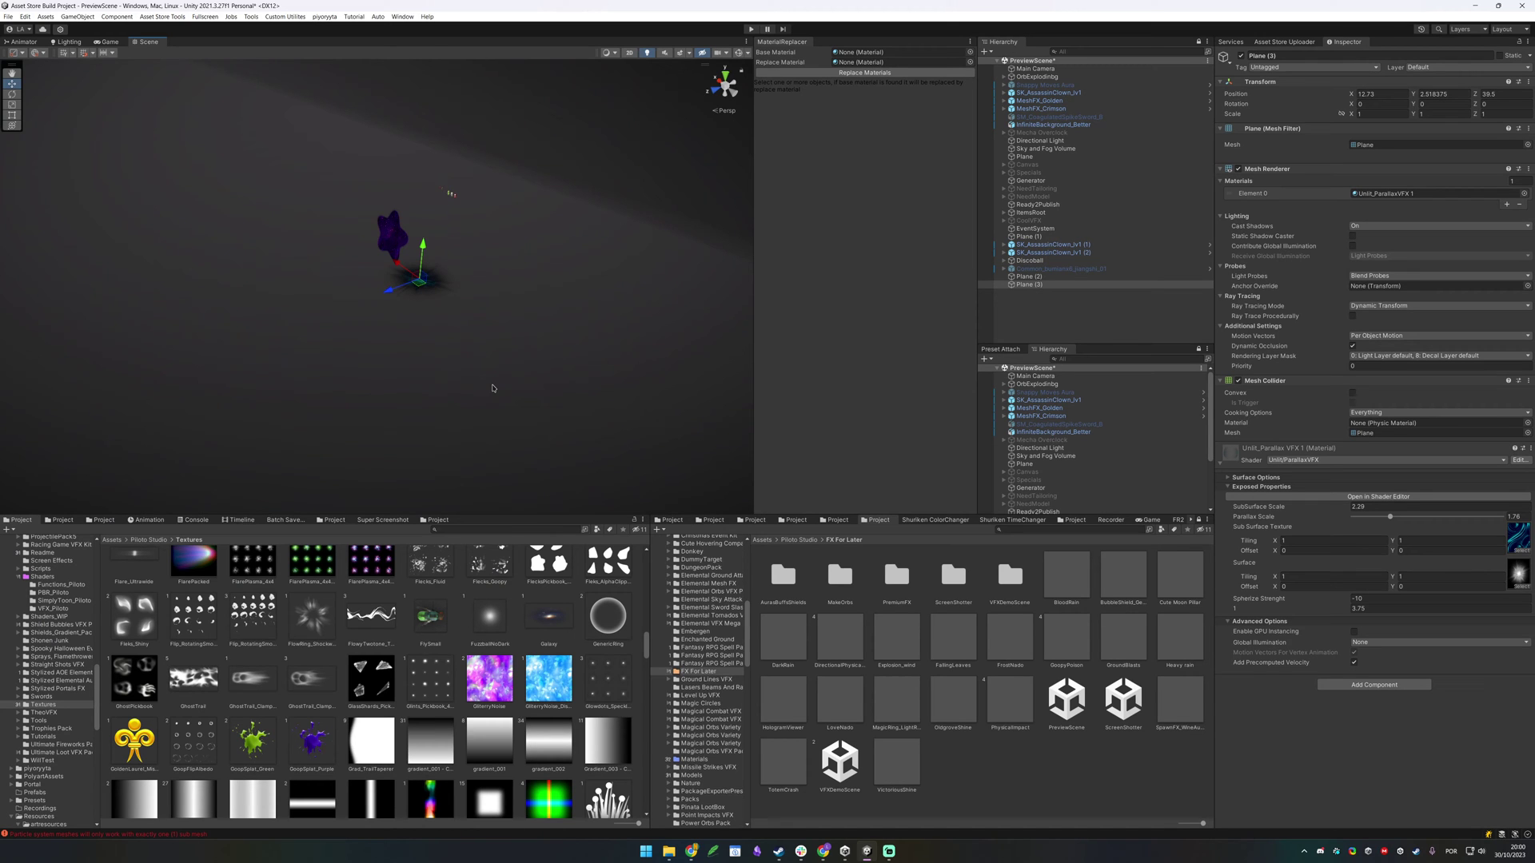
Locate the selected plane's material in the project and create a new shader named Tutorial in its VFX_Piloto folder
right_click(1271, 461)
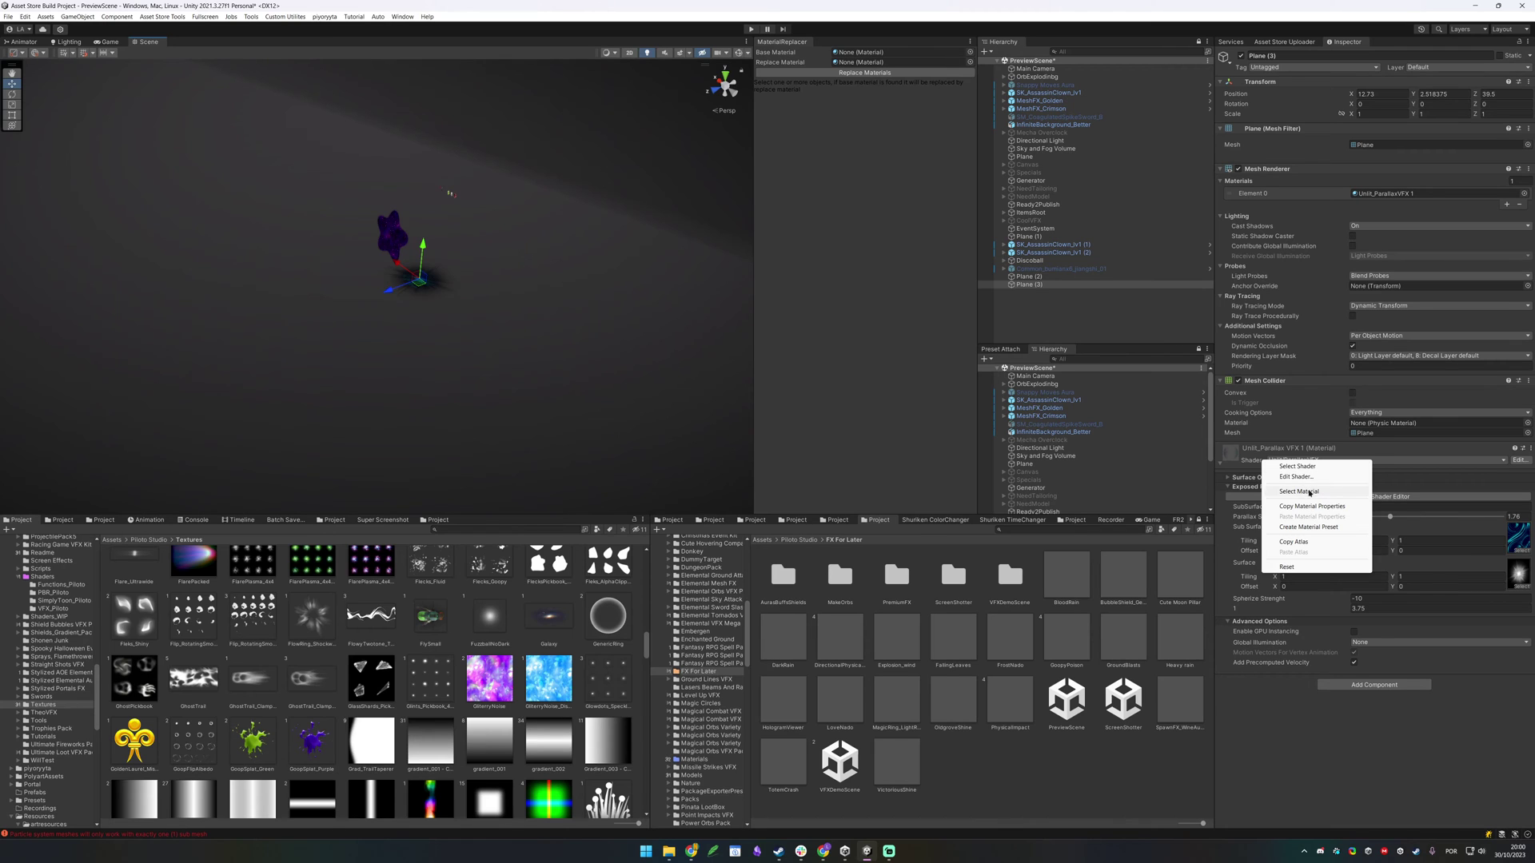
click(1303, 491)
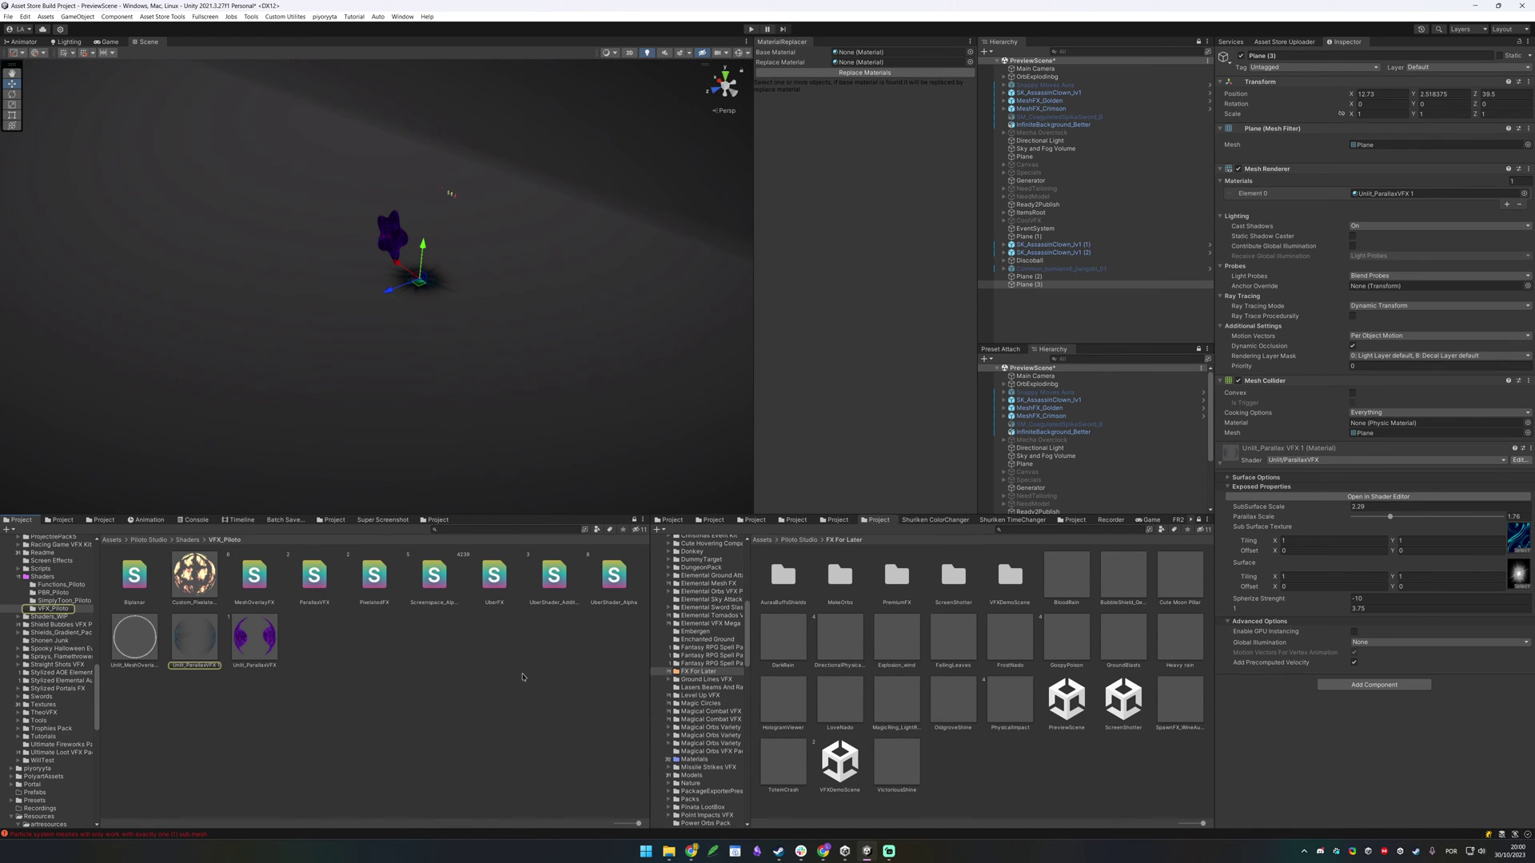
click(497, 705)
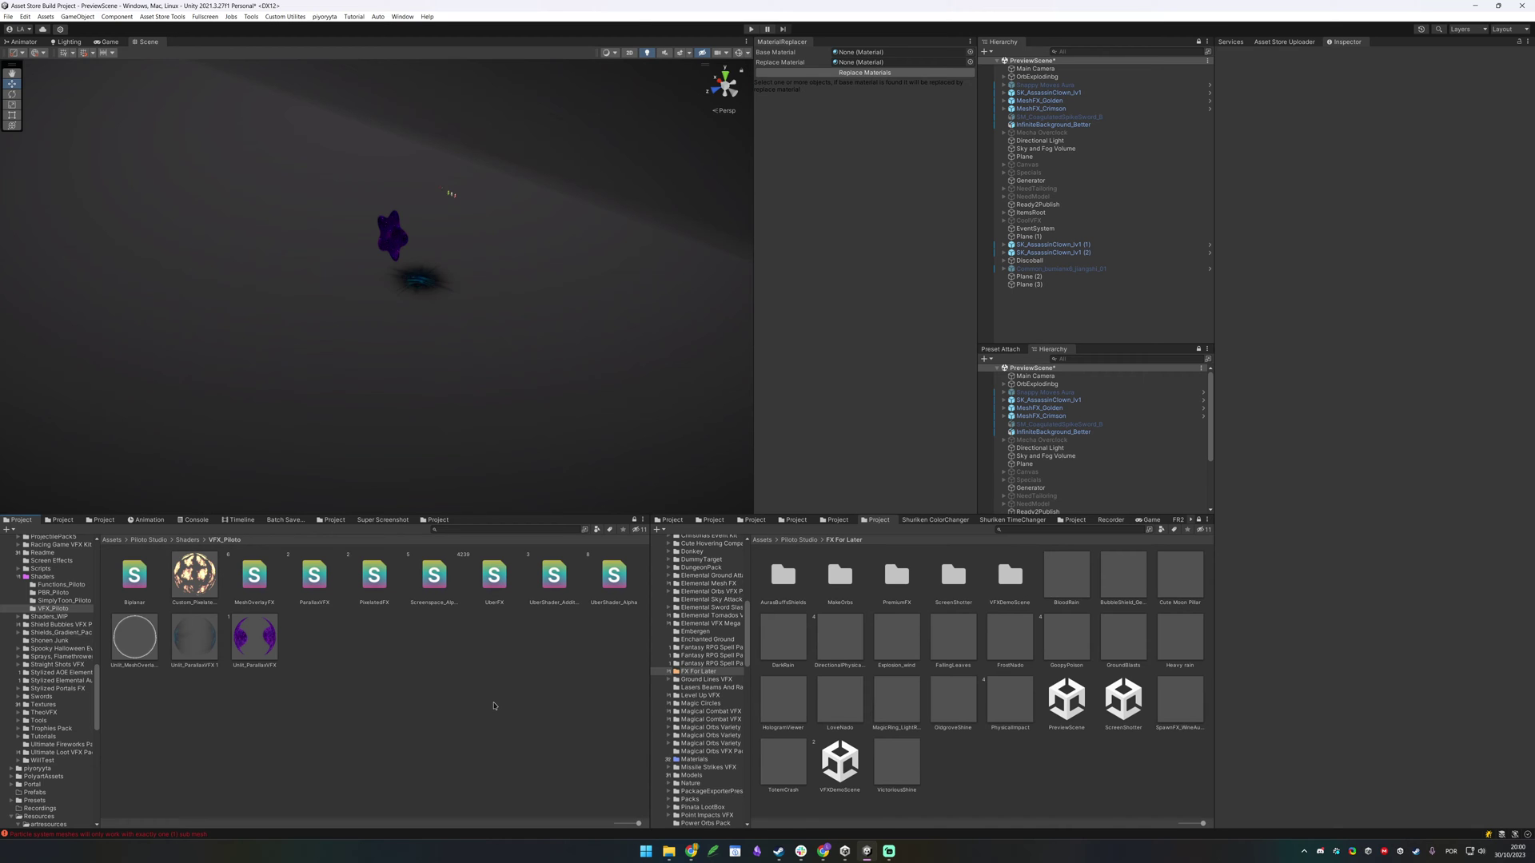
right_click(367, 678)
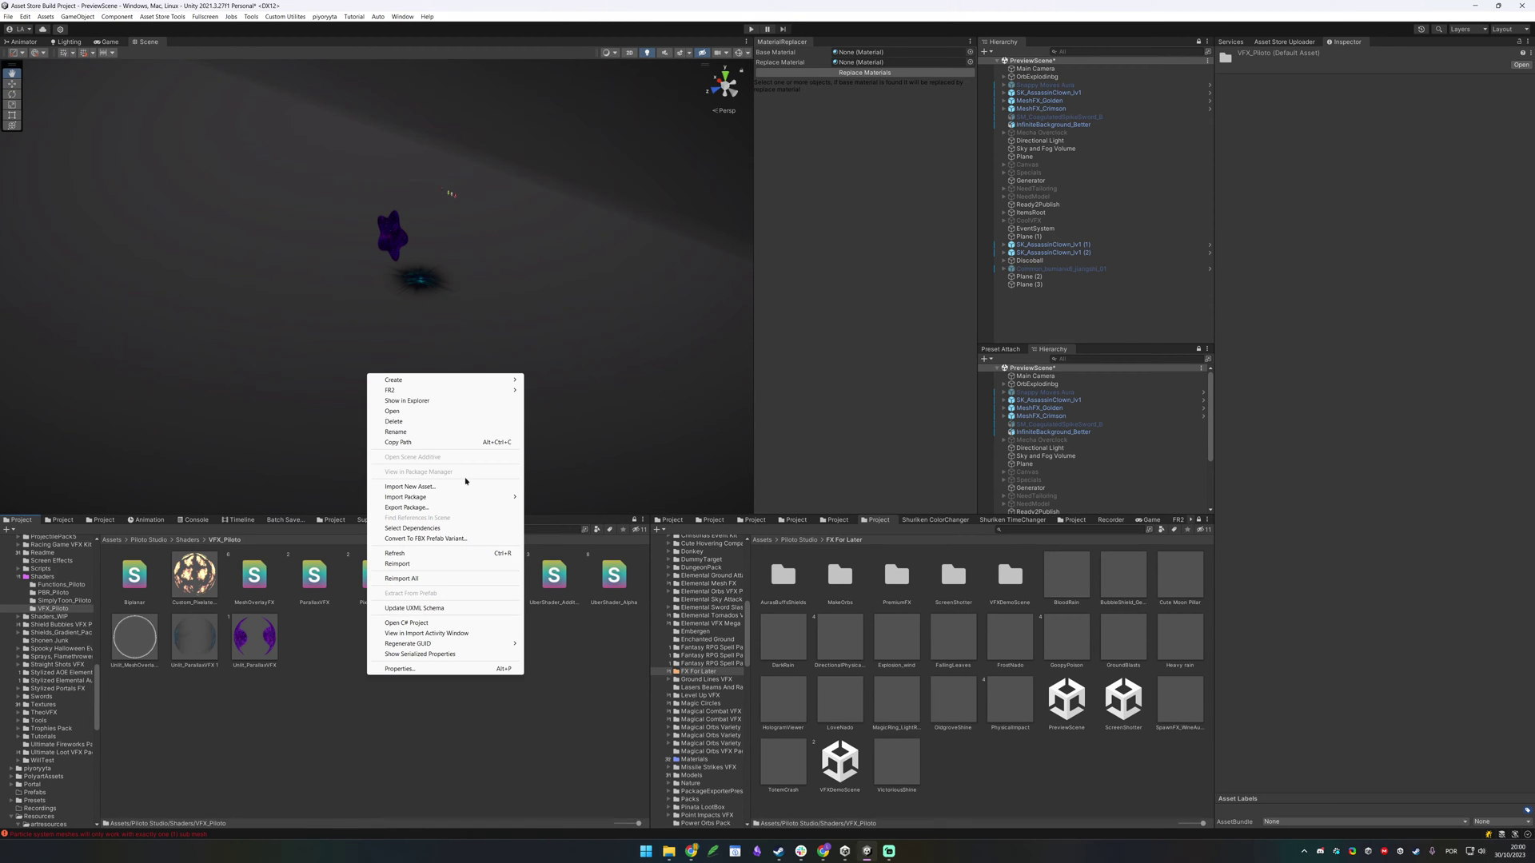
mouse_move(448, 379)
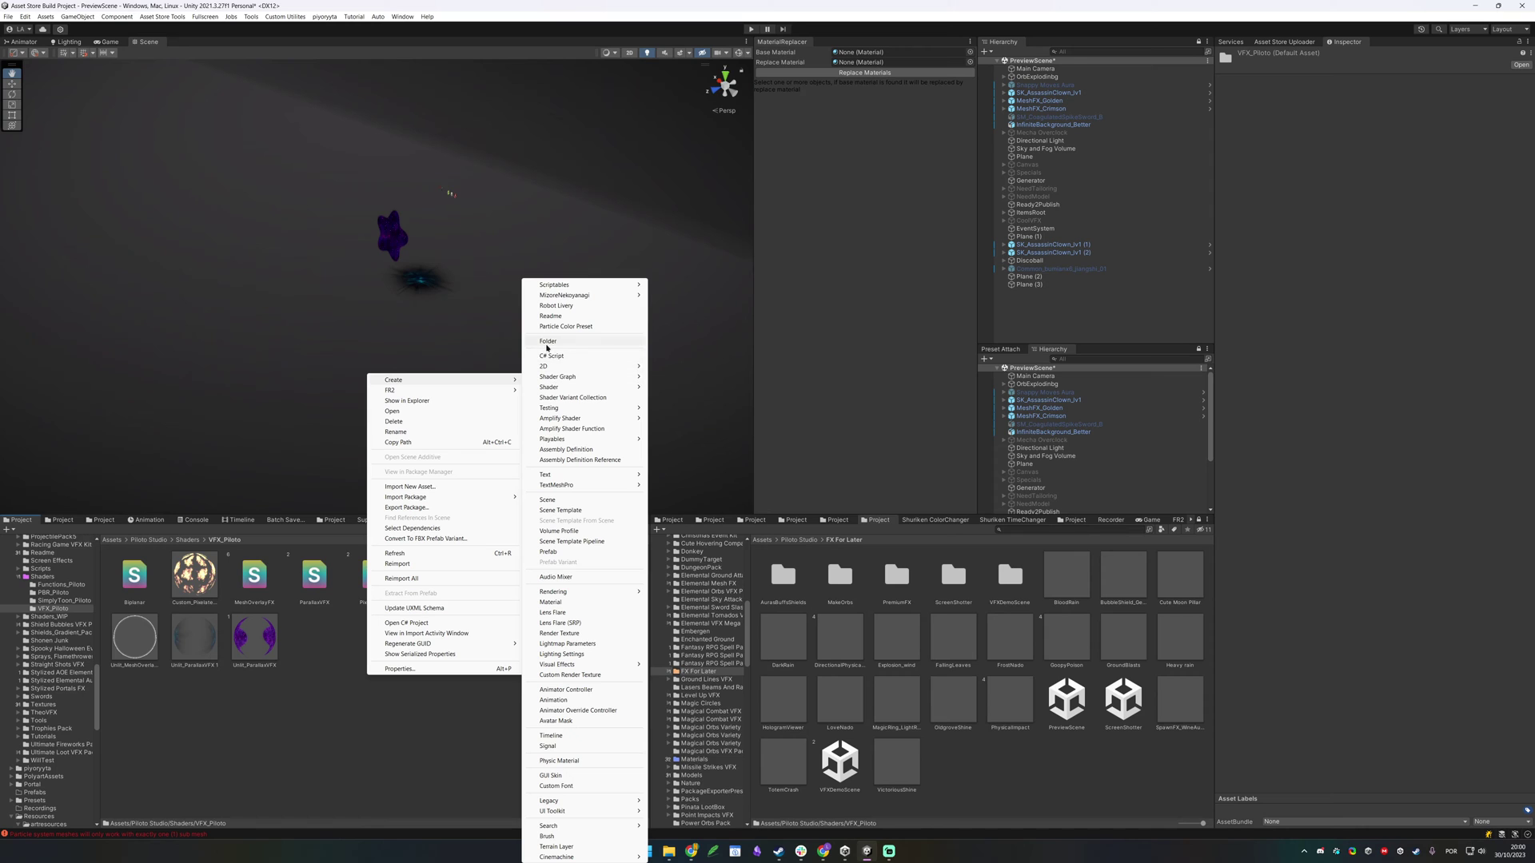
mouse_move(544, 390)
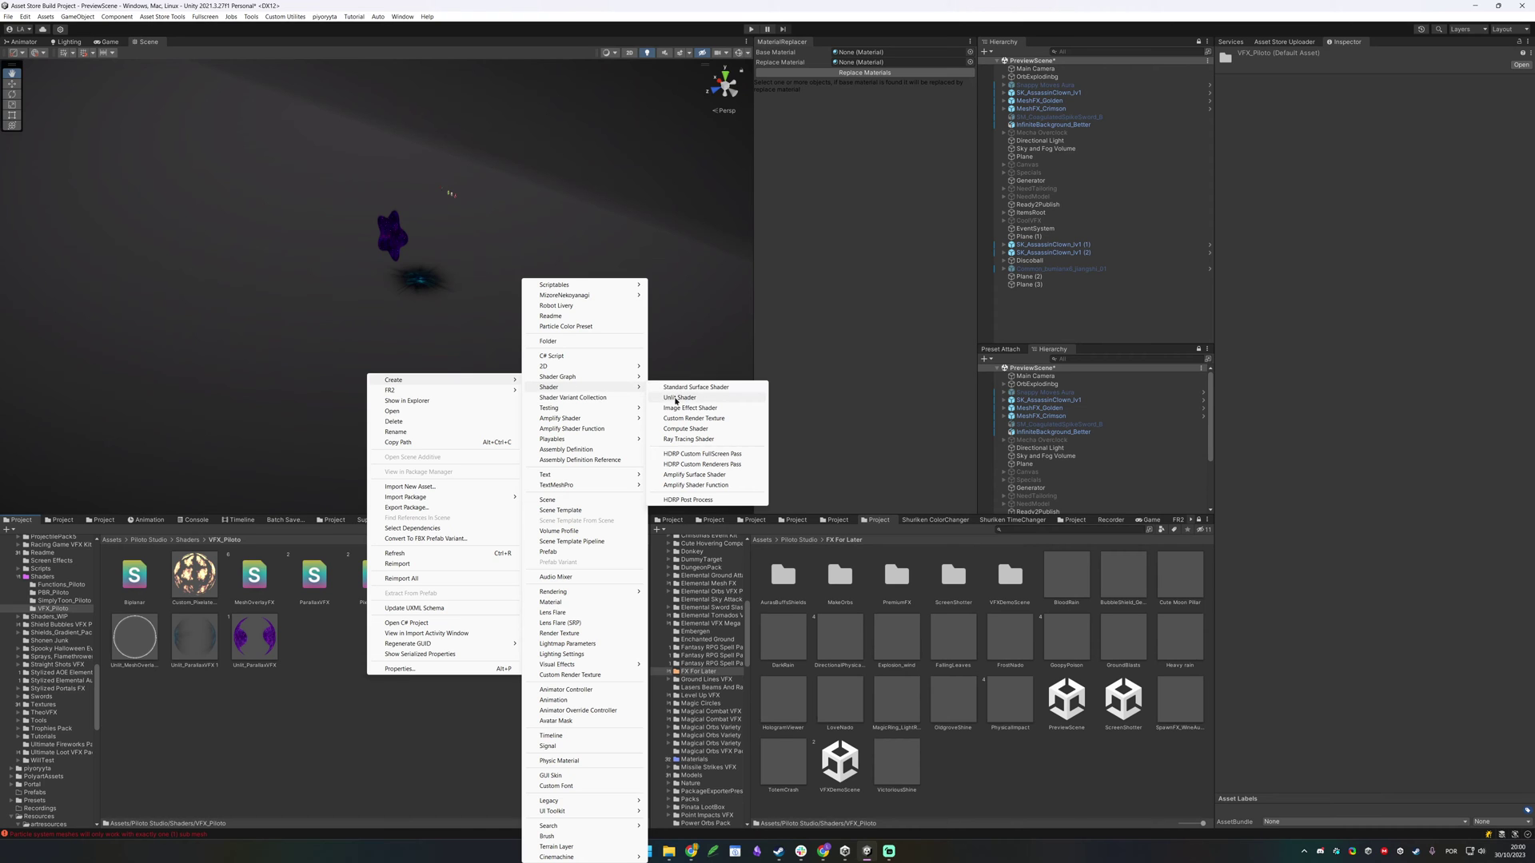
click(692, 397)
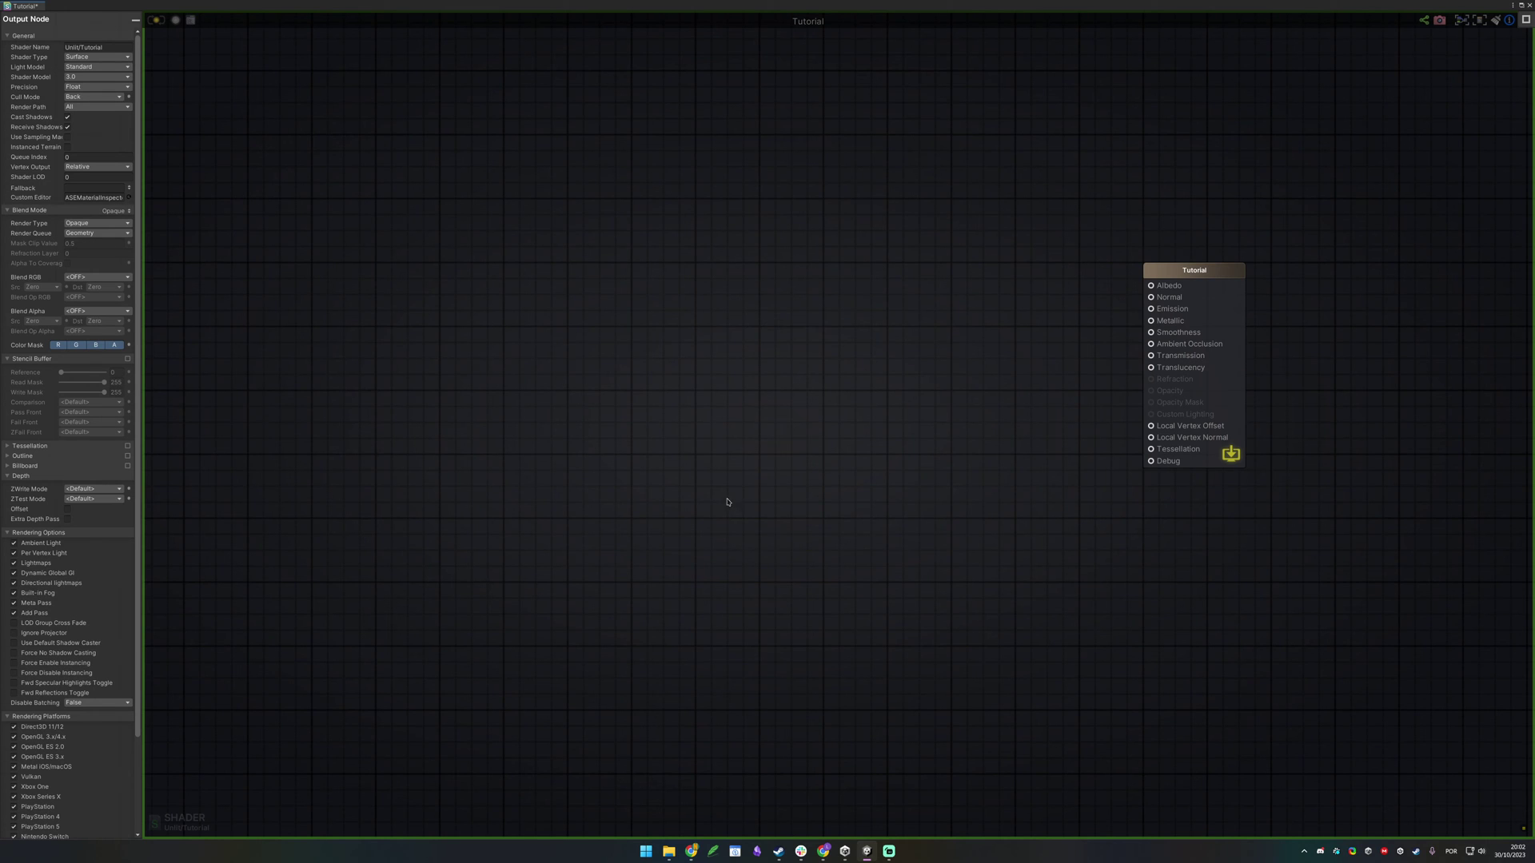
Set the Tutorial shader's type to HDRP/Unlit and its surface type to Transparent, and compile the shader
click(108, 58)
mouse_move(117, 111)
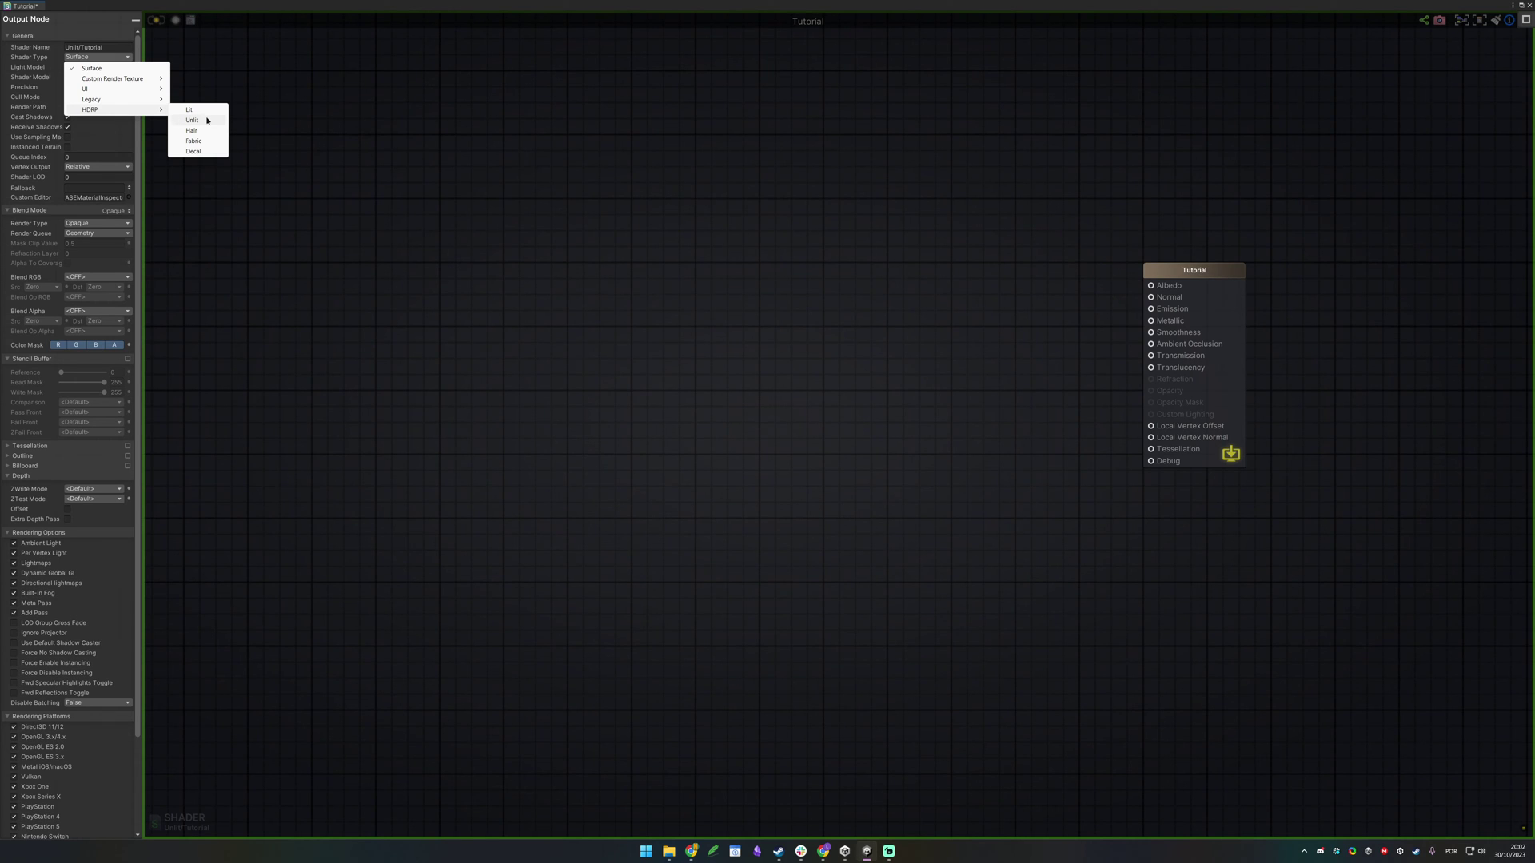
click(207, 121)
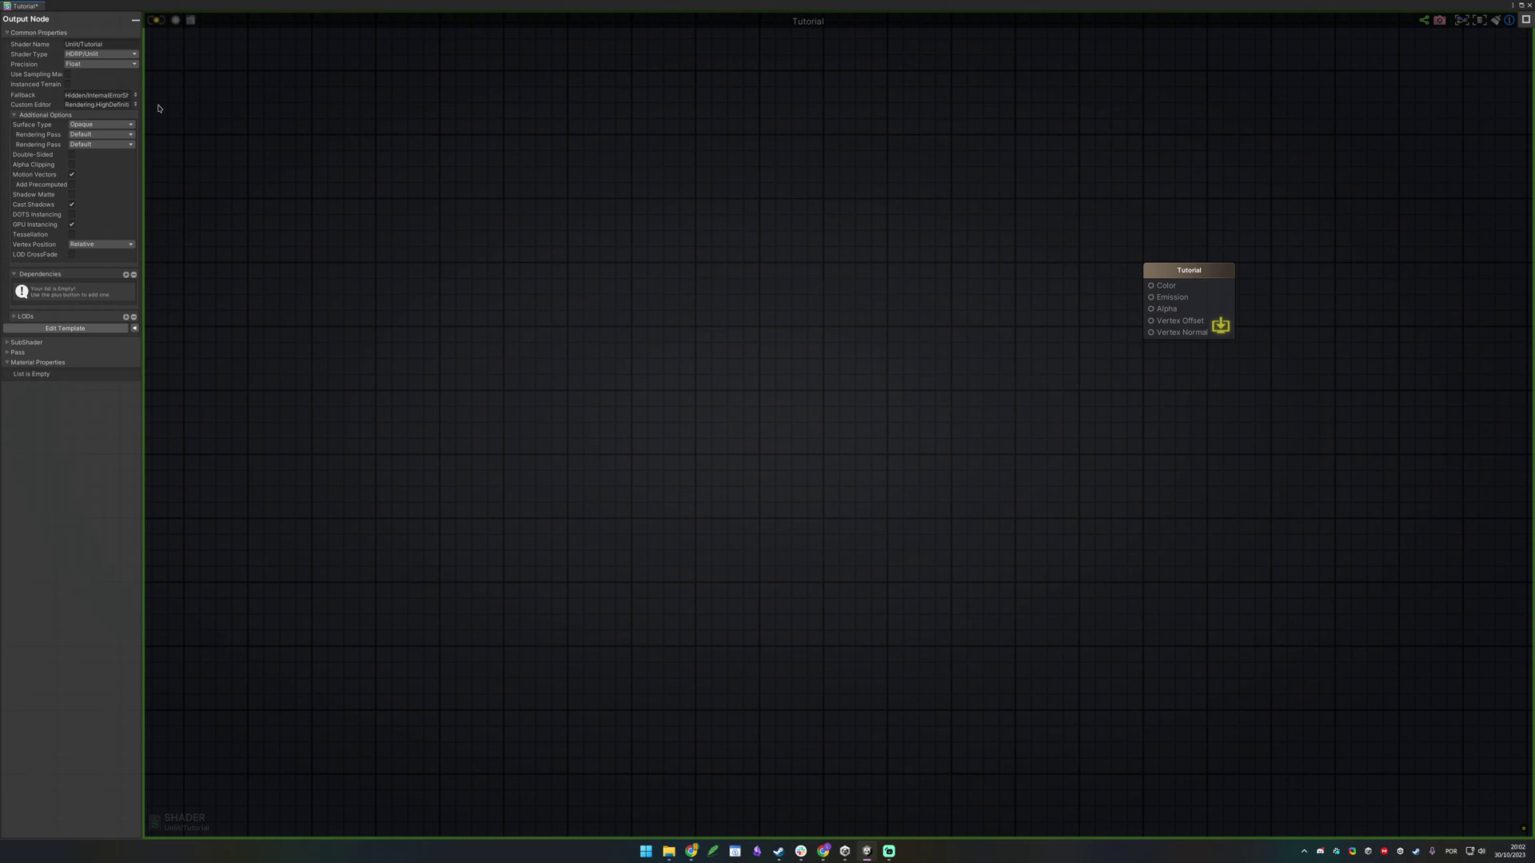
click(122, 127)
click(116, 141)
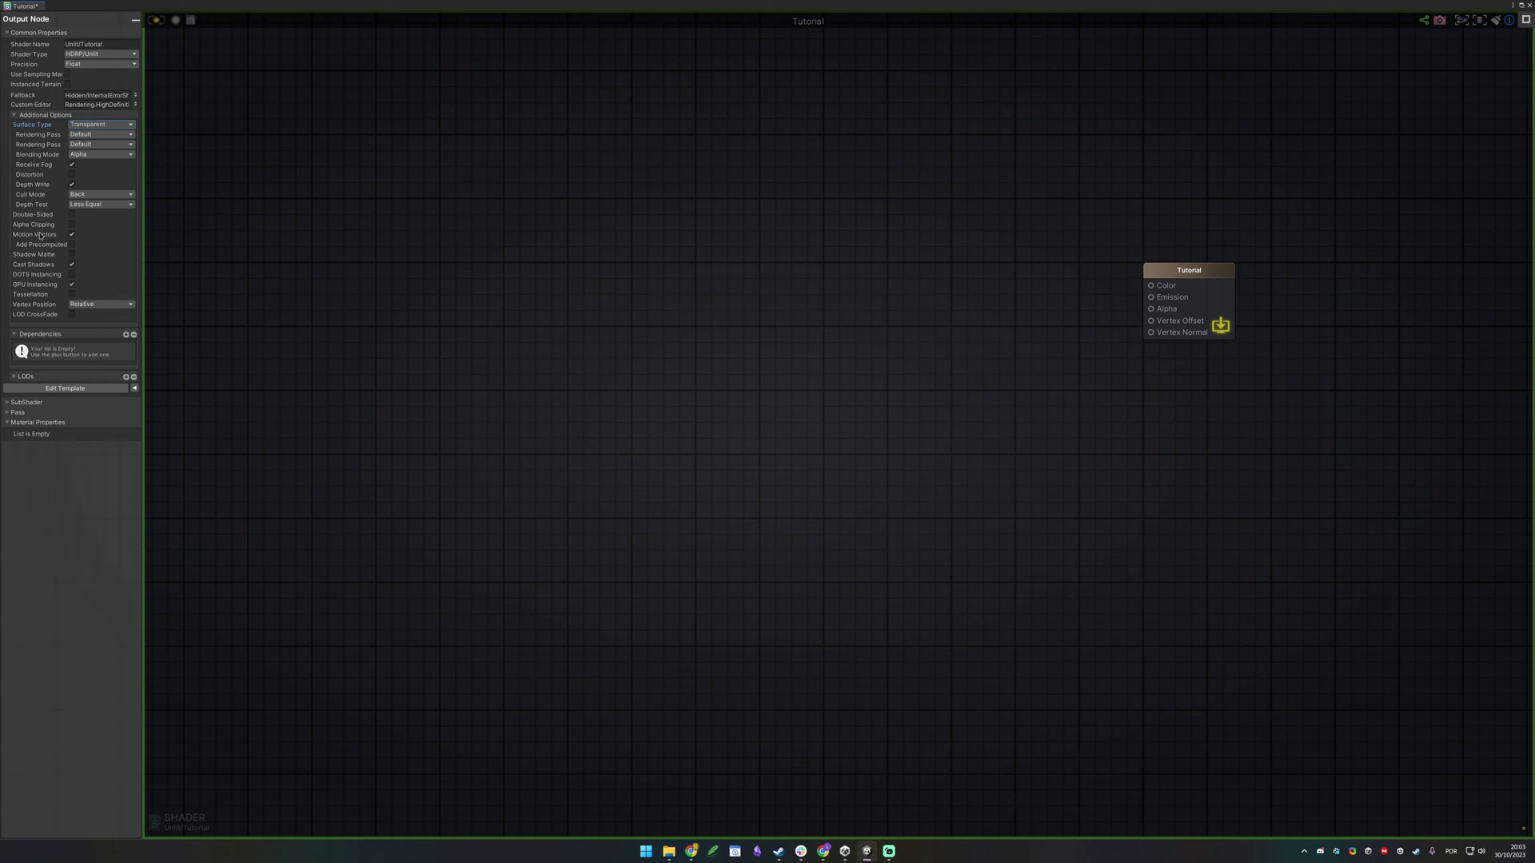
middle_drag(802, 230, 525, 250)
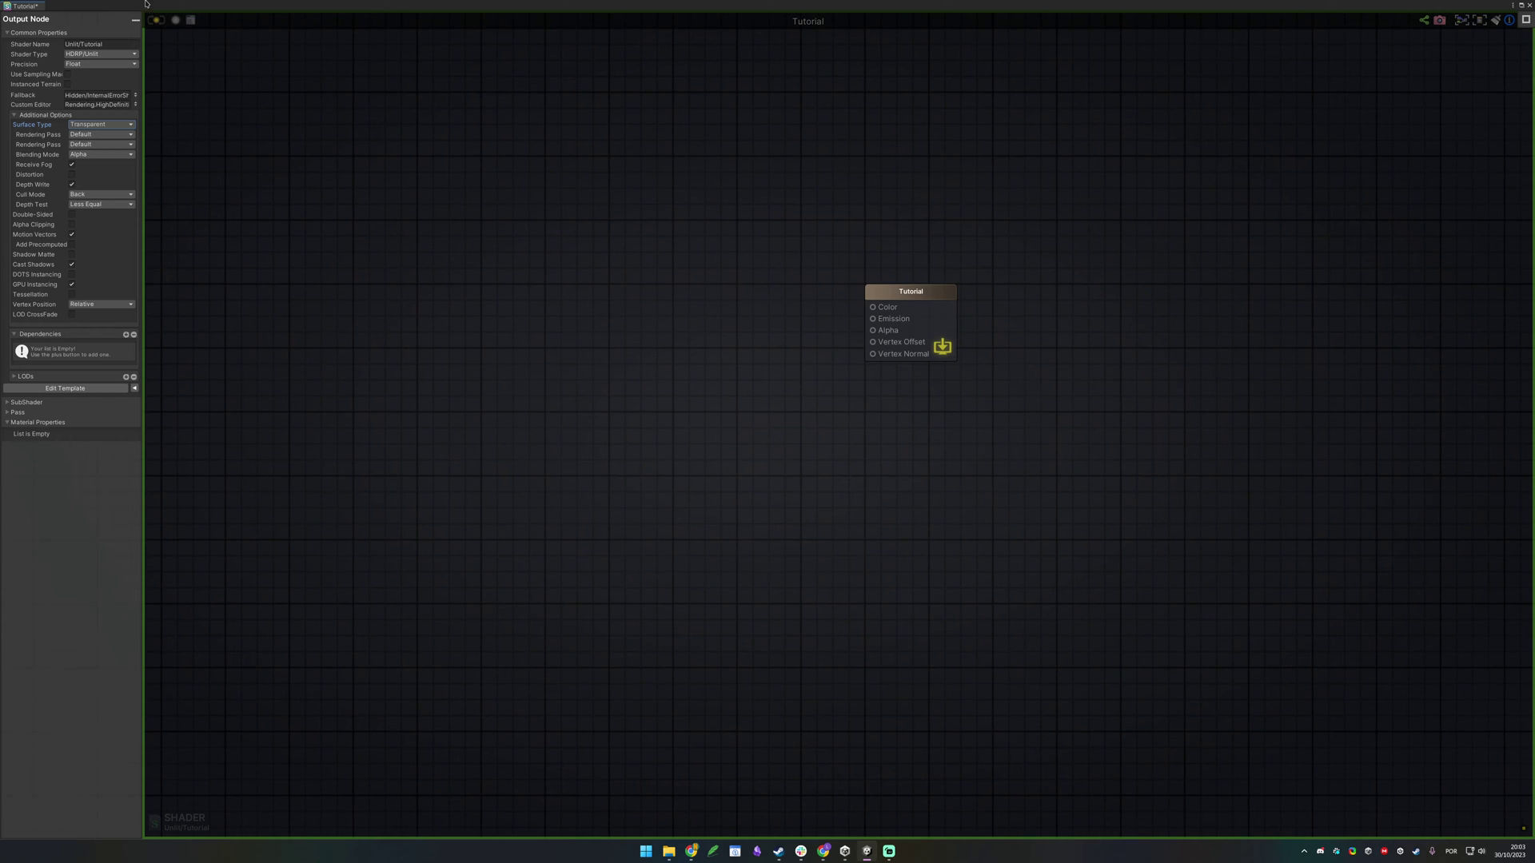
click(157, 22)
click(156, 24)
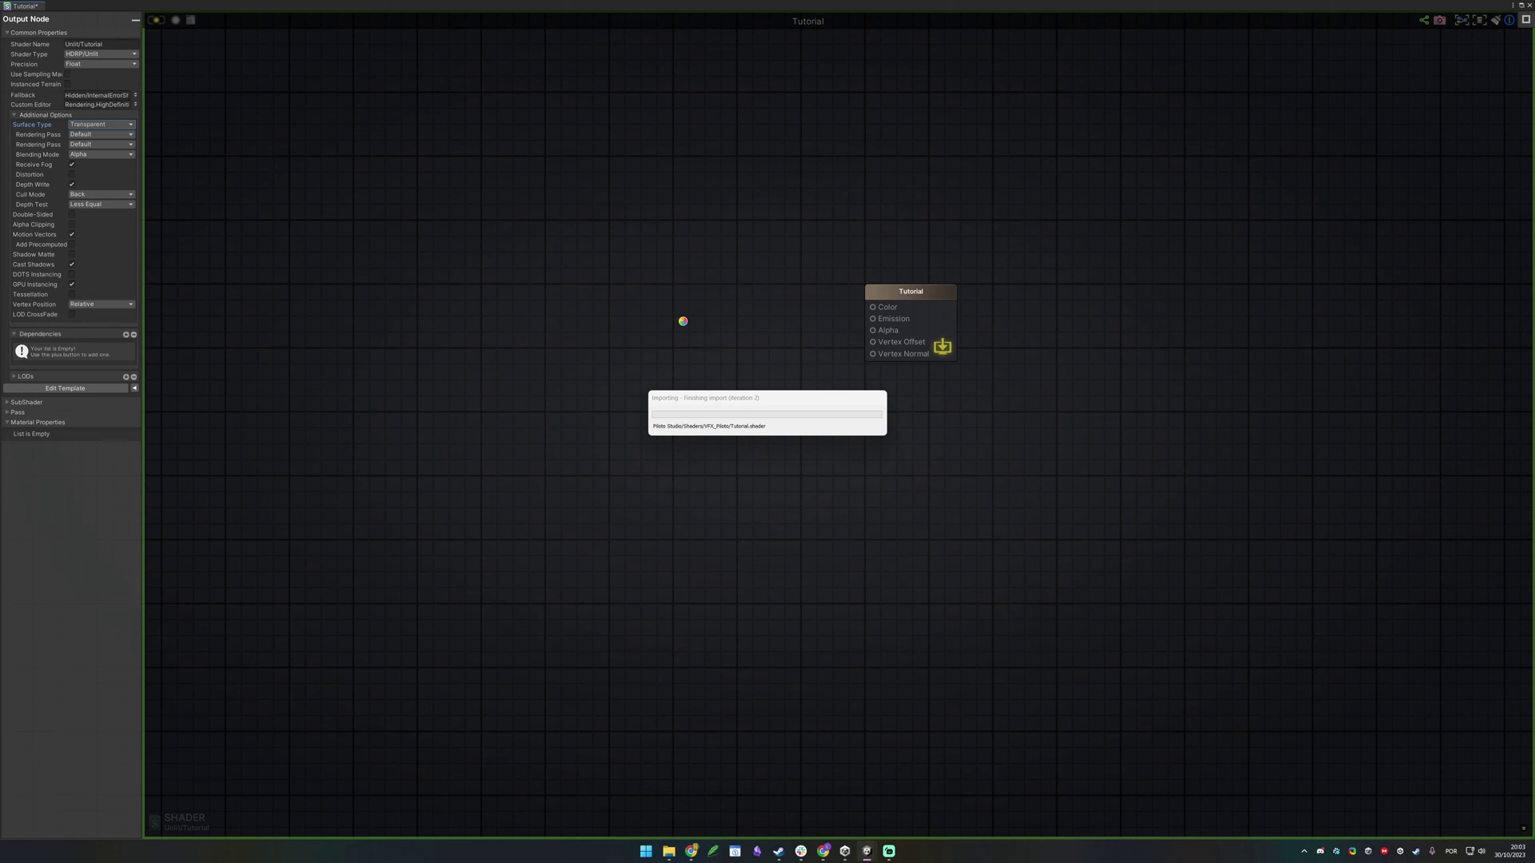
Add a Texture Sample node in front of the output node and name it Masking Layer
middle_drag(723, 299, 919, 346)
right_click(727, 334)
click(765, 270)
click(764, 329)
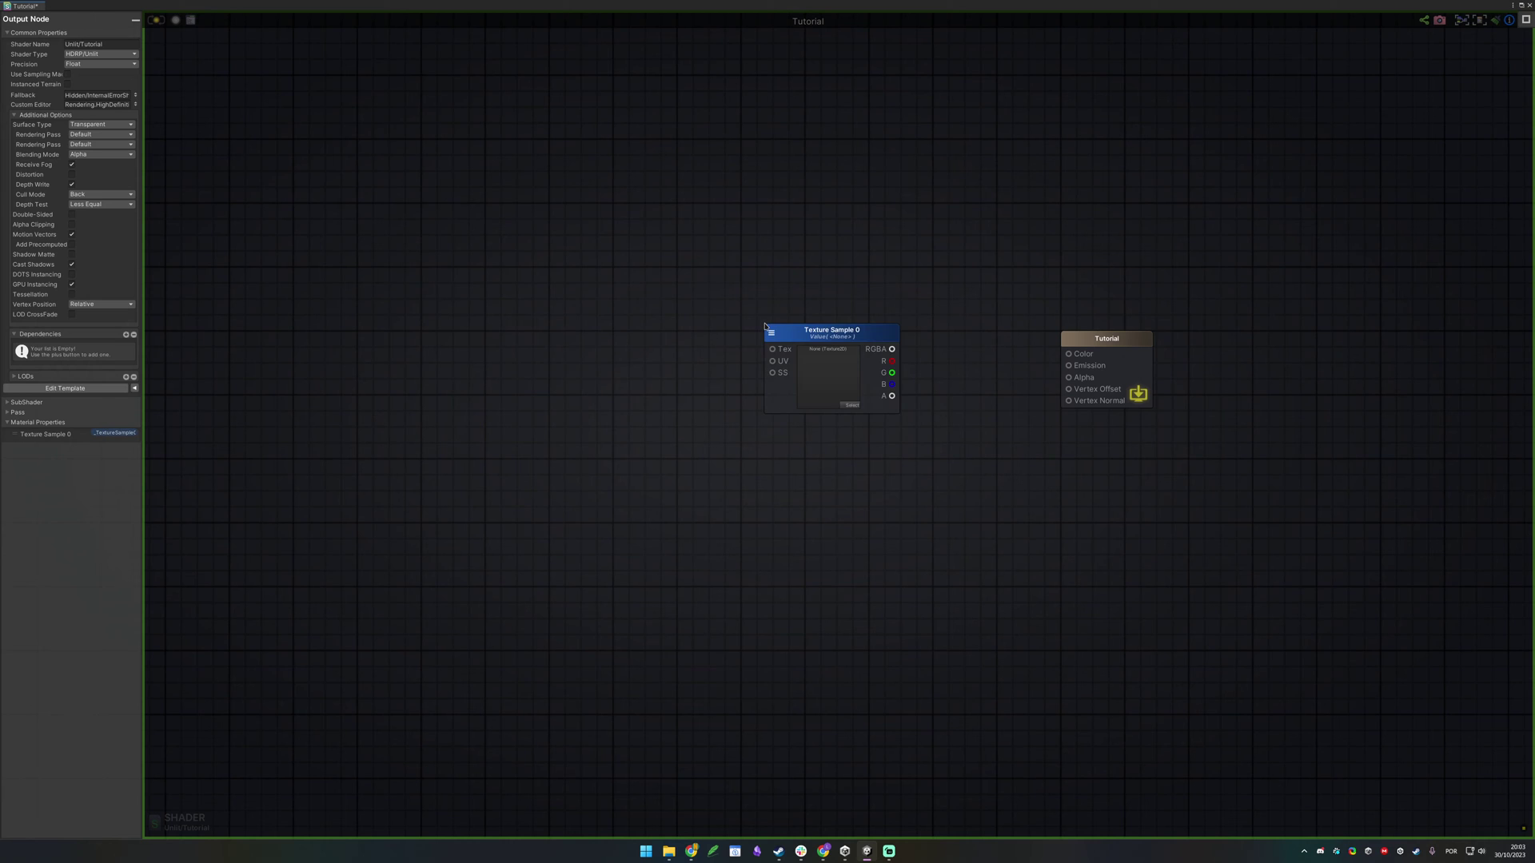
click(774, 324)
click(128, 62)
text(Masking Layer)
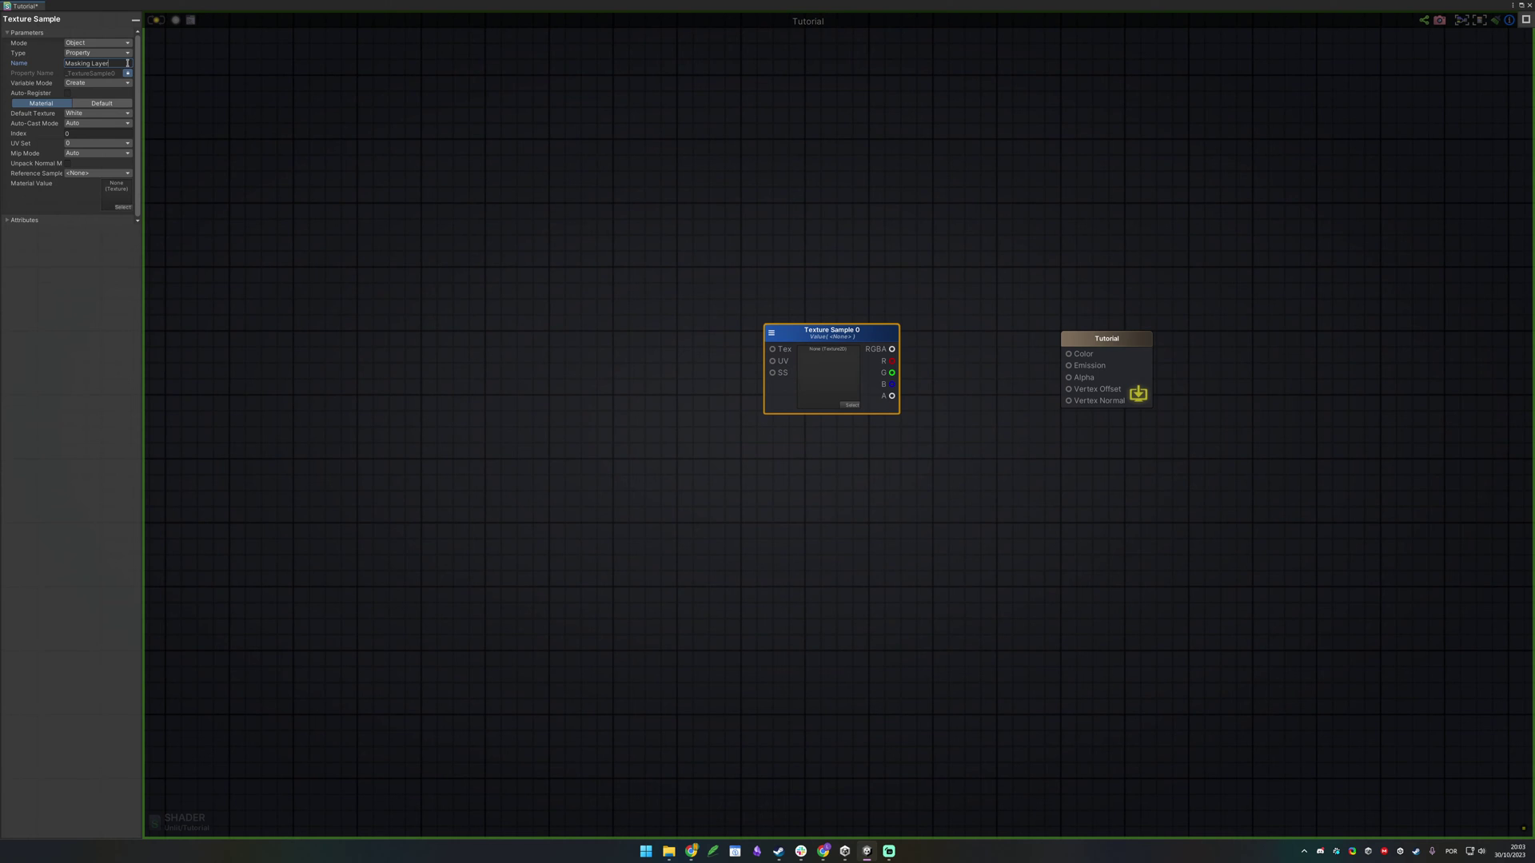
key(Return)
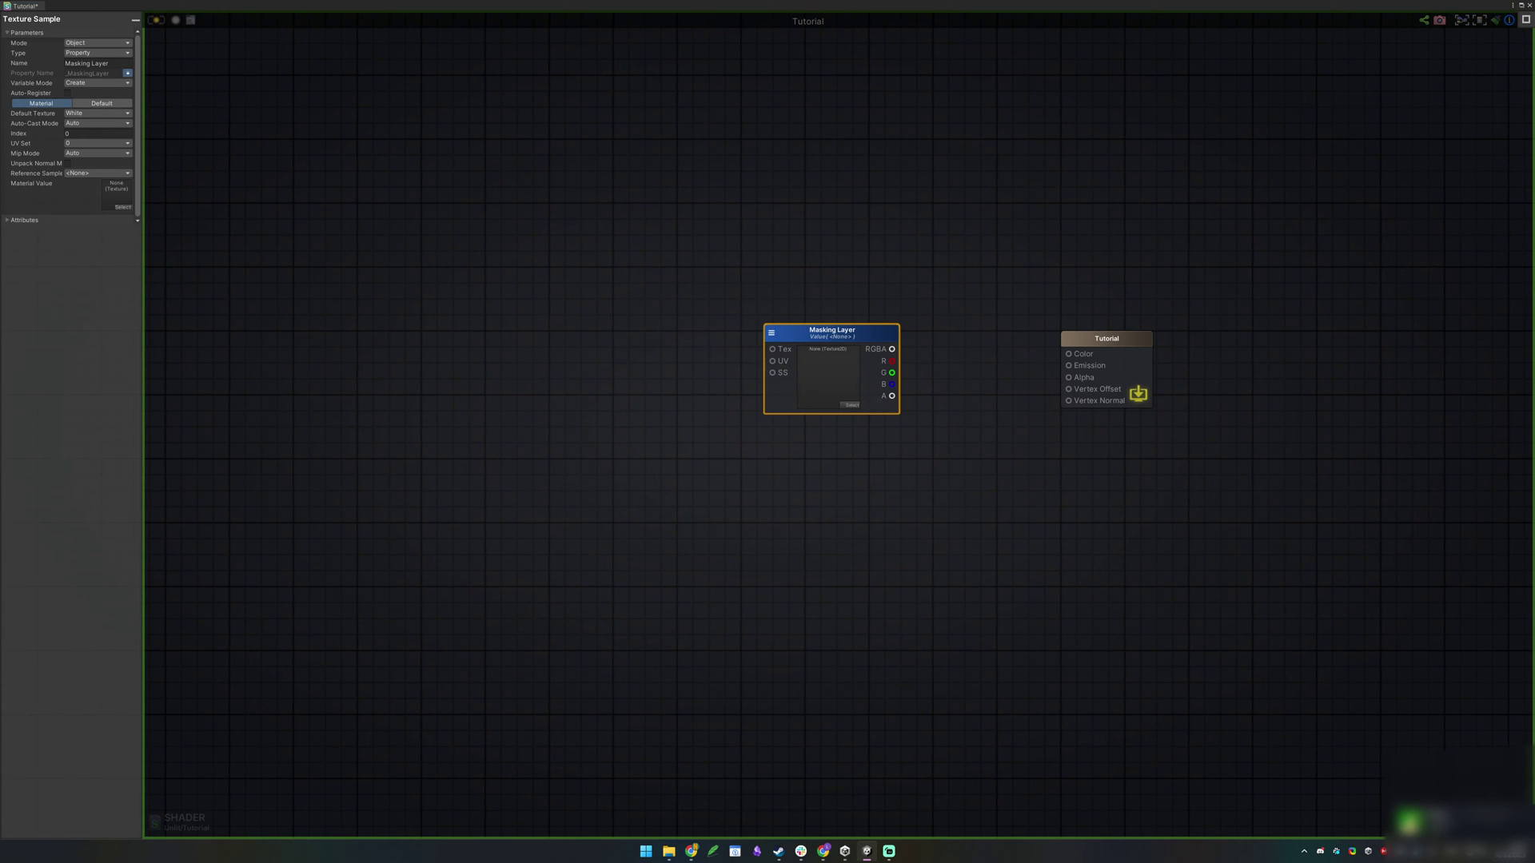
click(930, 276)
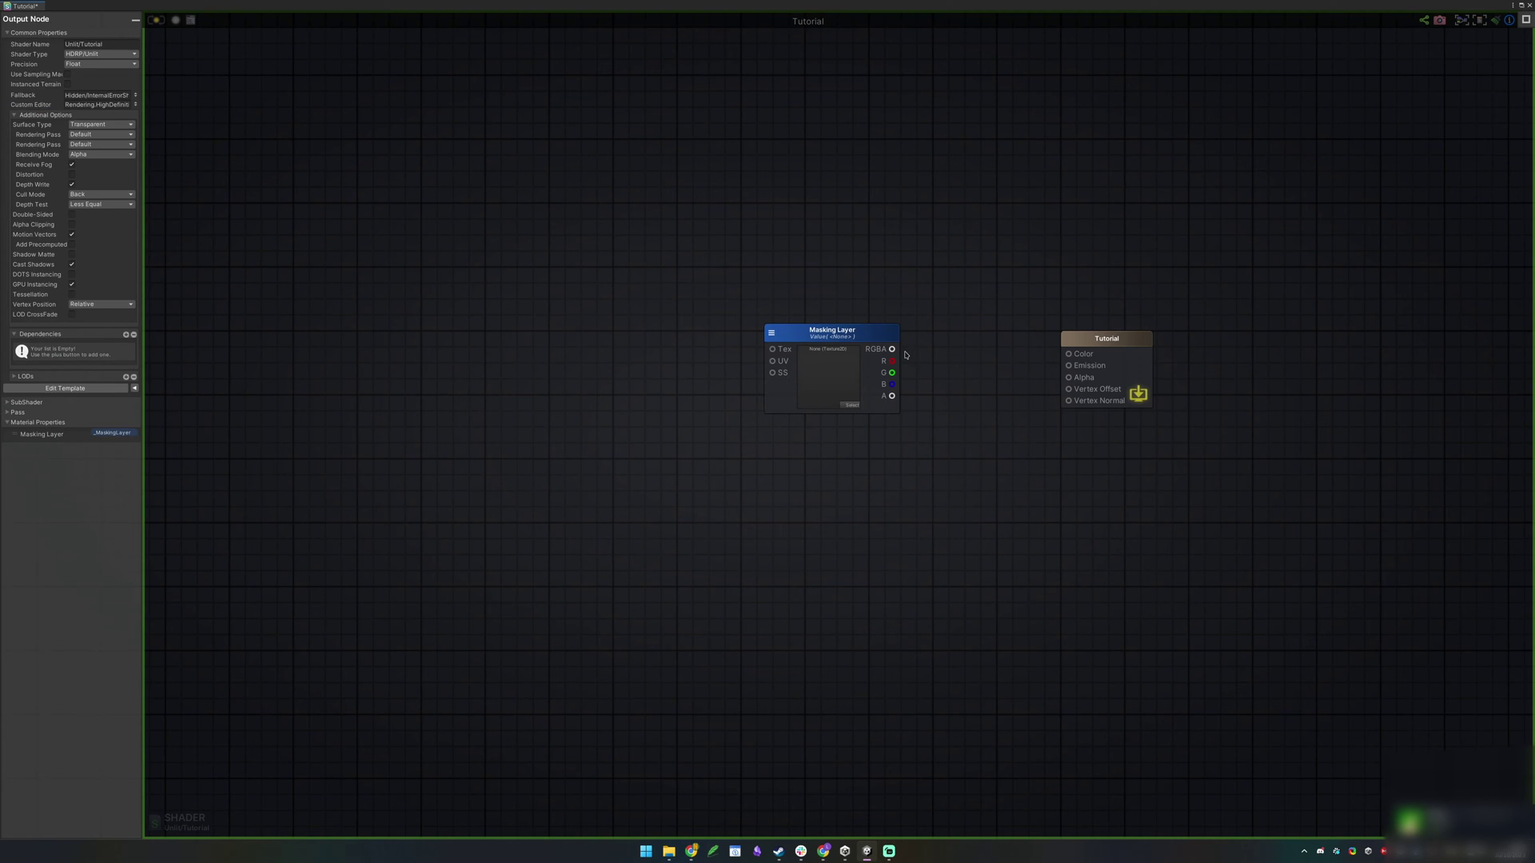
Connect the Masking Layer's RGBA output to Color and Emission and its A output to Alpha, and reposition the node
drag(893, 349, 1069, 353)
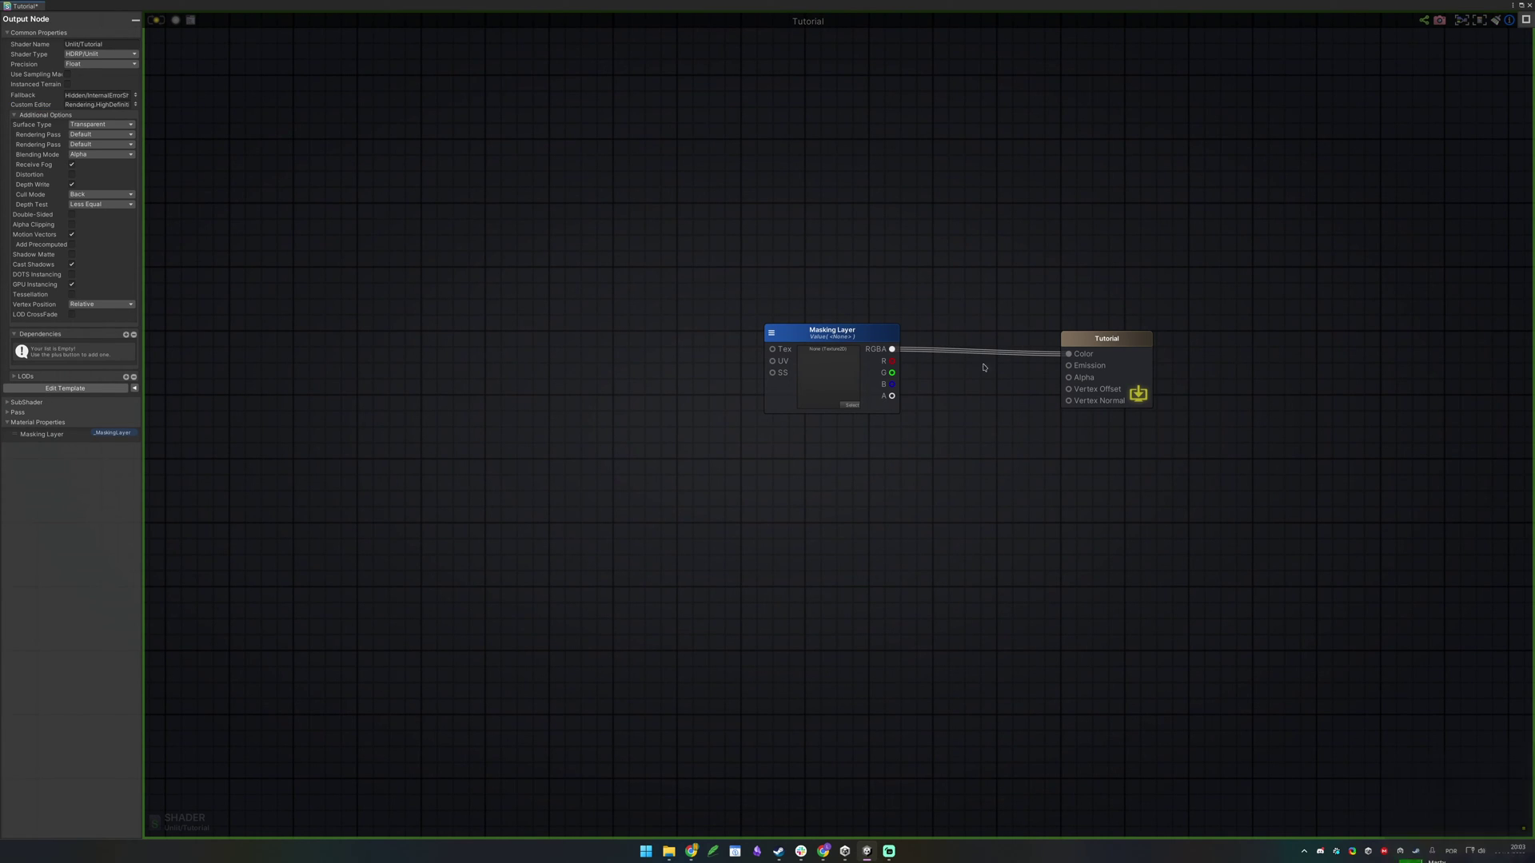
drag(892, 350, 1069, 365)
drag(892, 396, 1068, 377)
drag(832, 346, 804, 294)
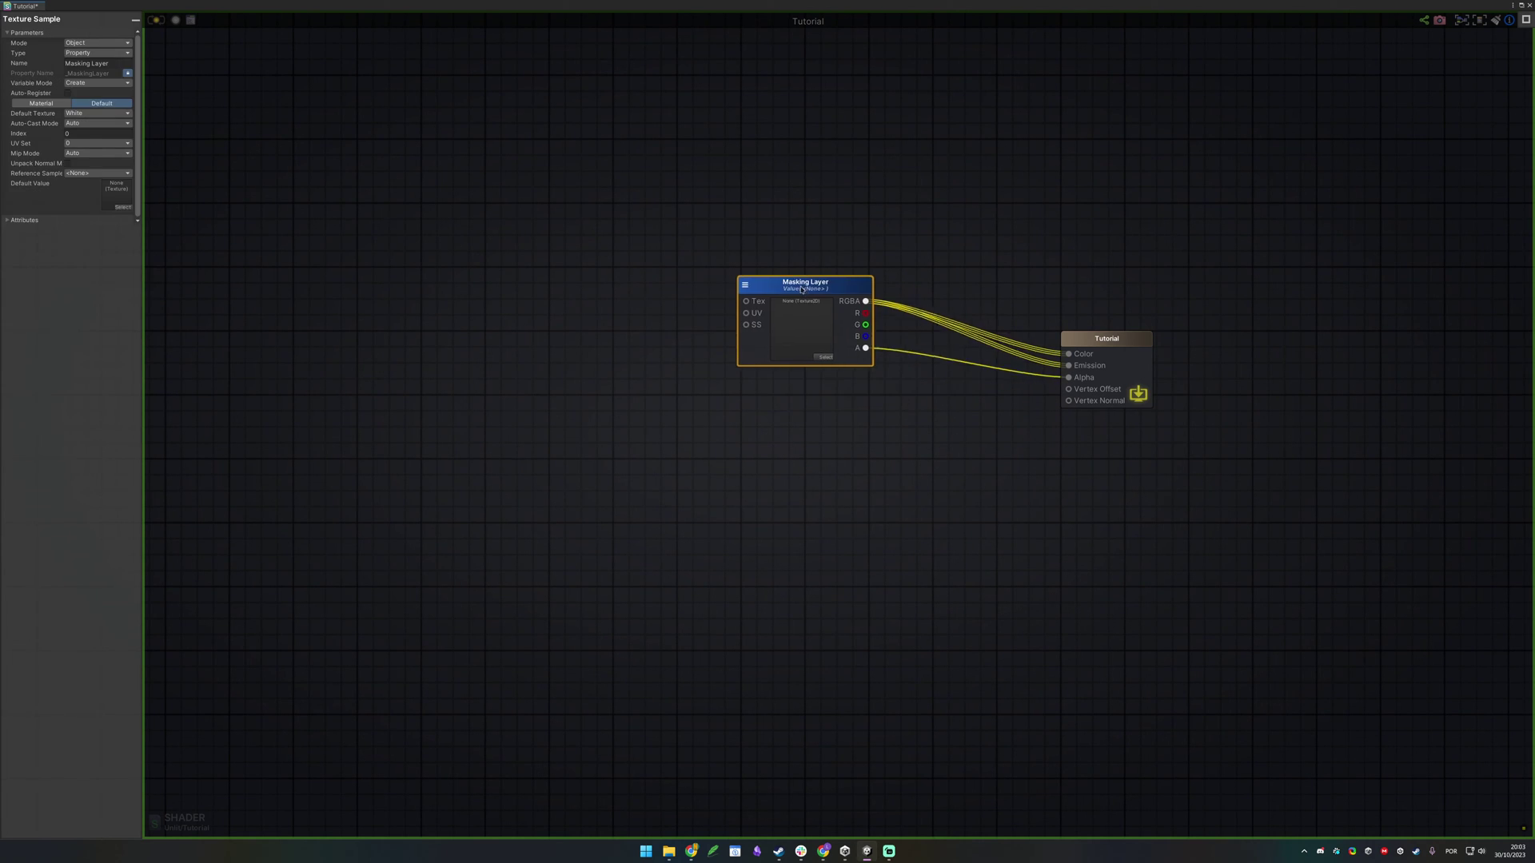
Search the textures for star and assign the hollow outlined star as the Masking Layer's default texture
click(829, 353)
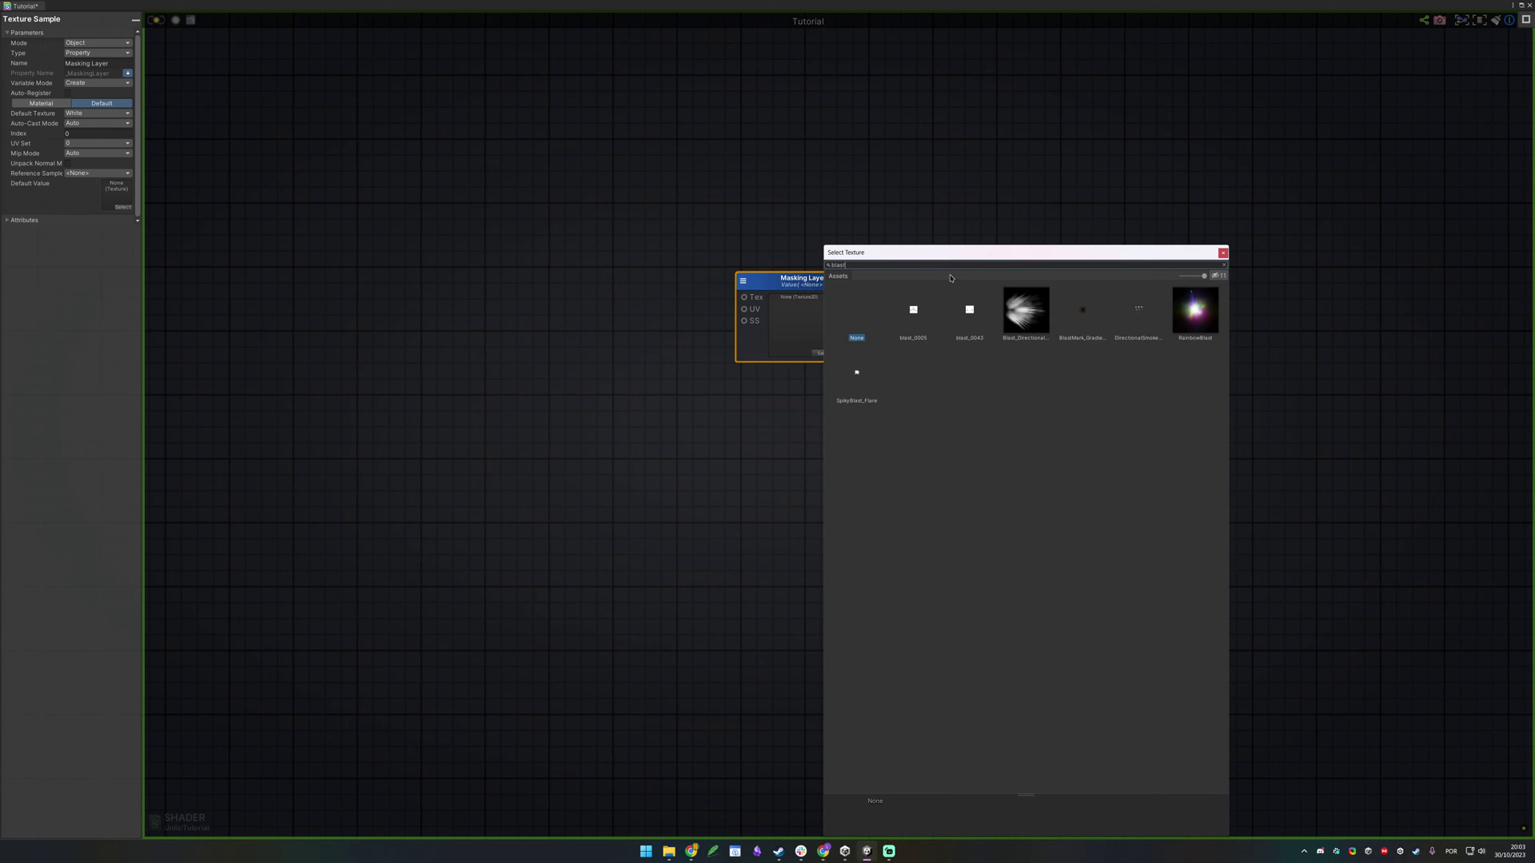
click(904, 265)
text(decals)
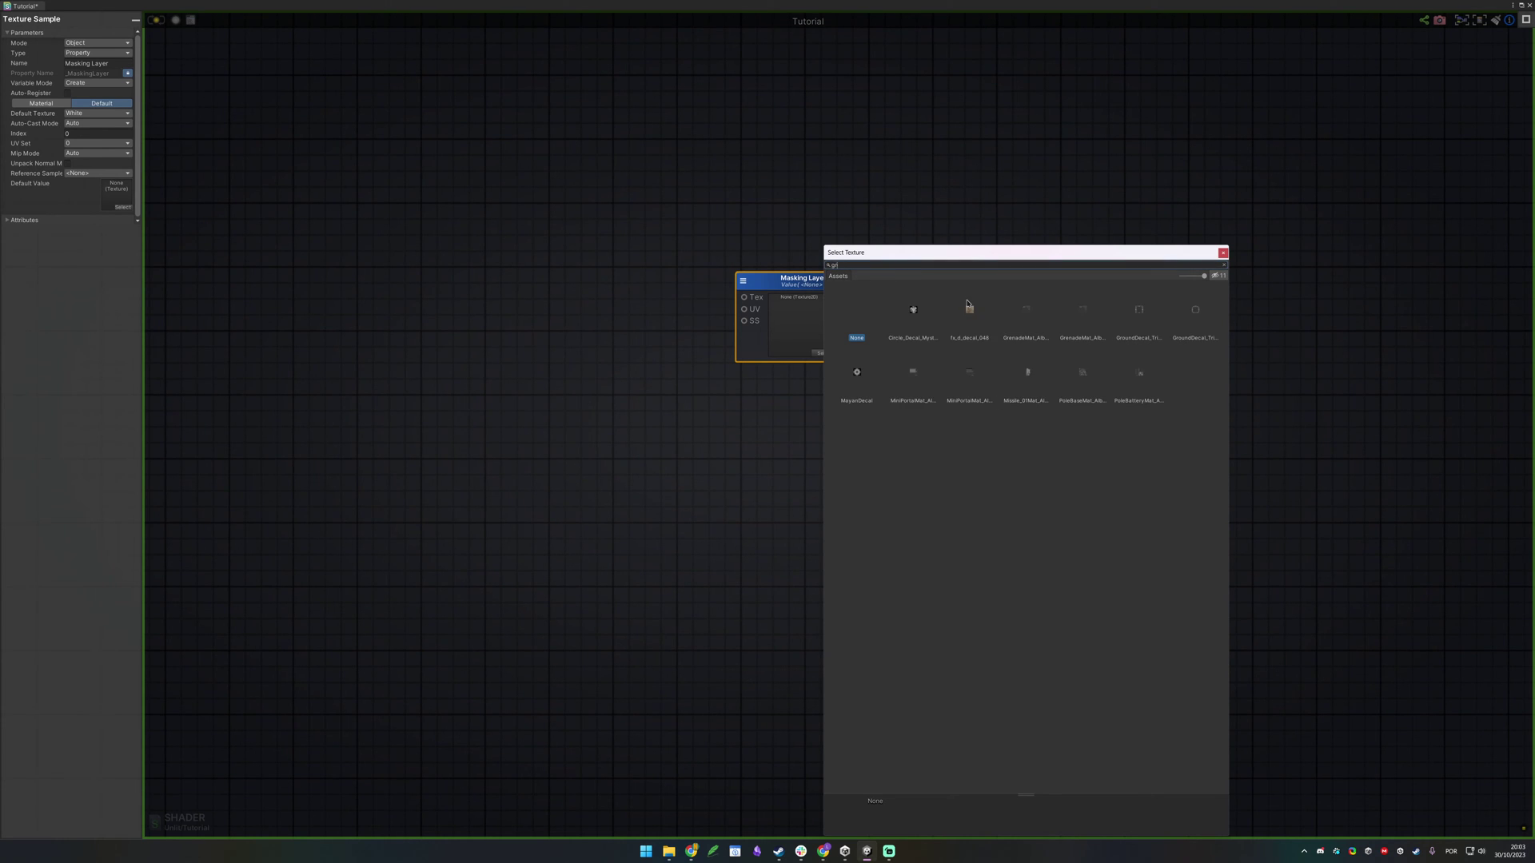
text(tar)
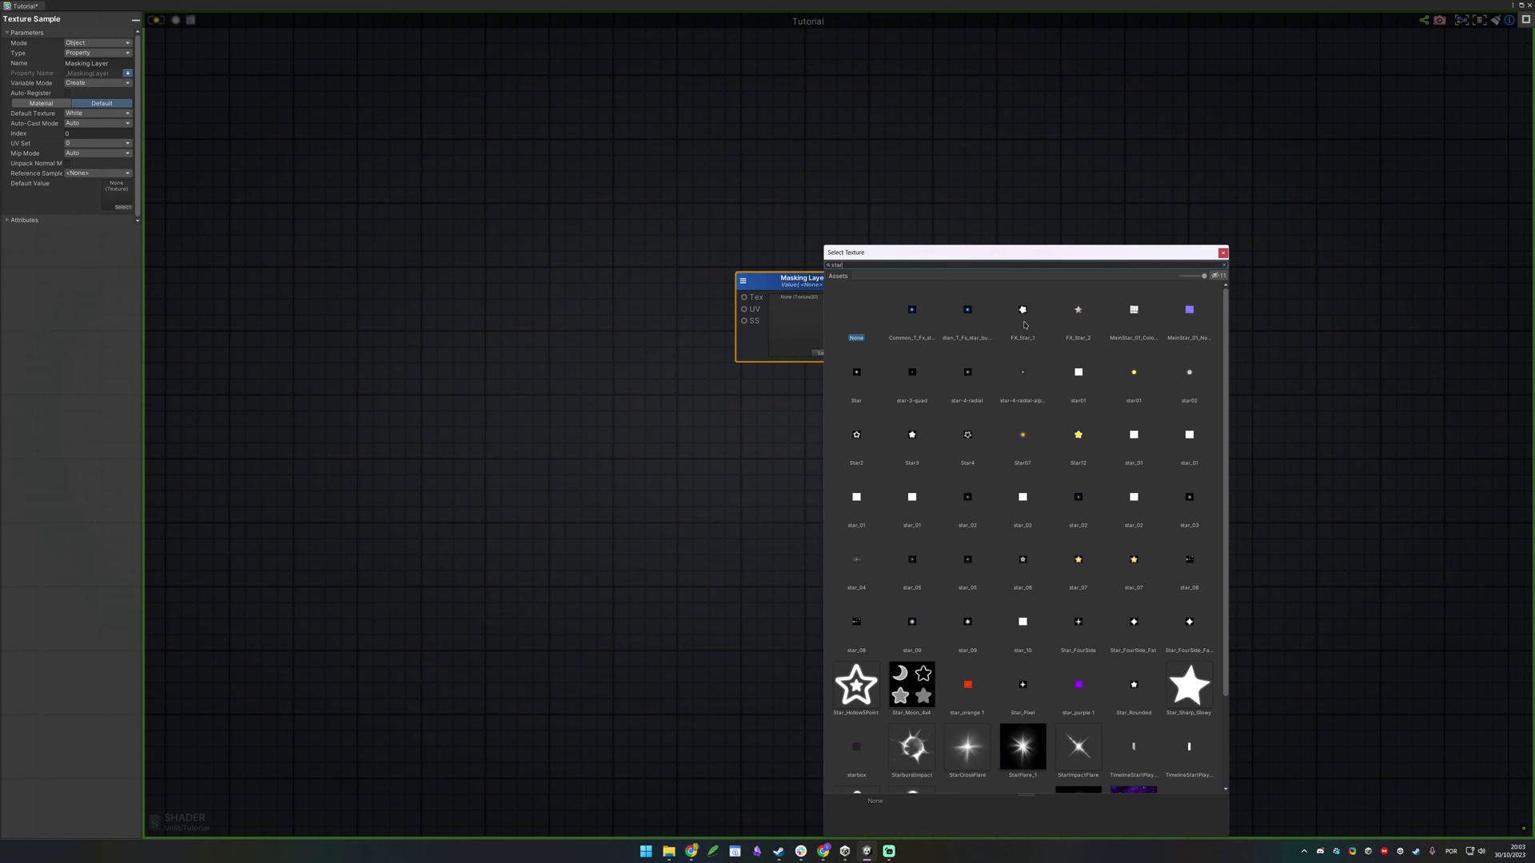
click(856, 685)
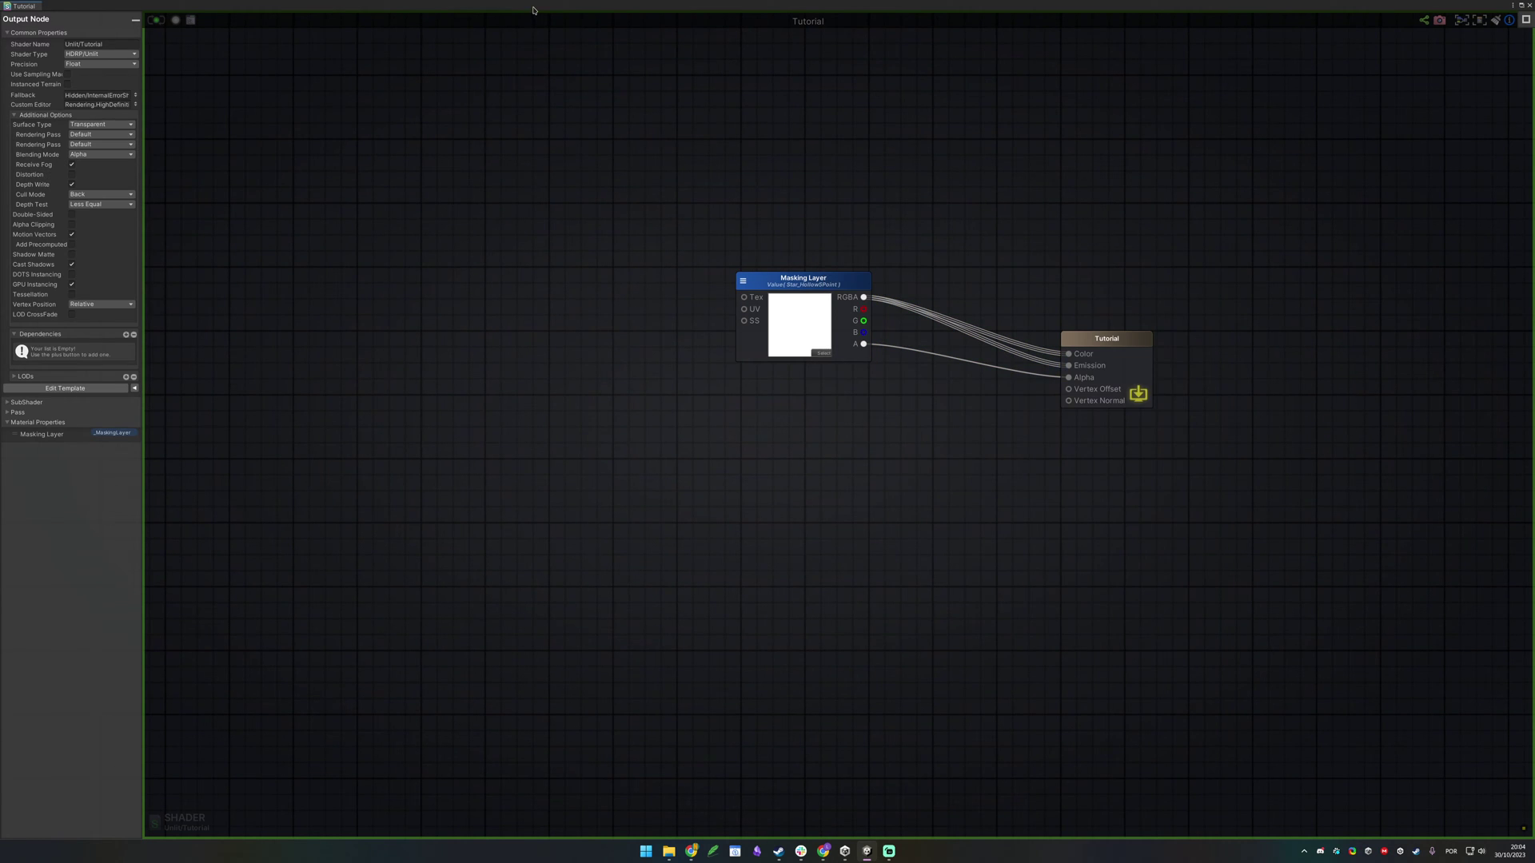
Move the shader graph window aside and create a new material from the Tutorial shader
drag(534, 8, 499, 774)
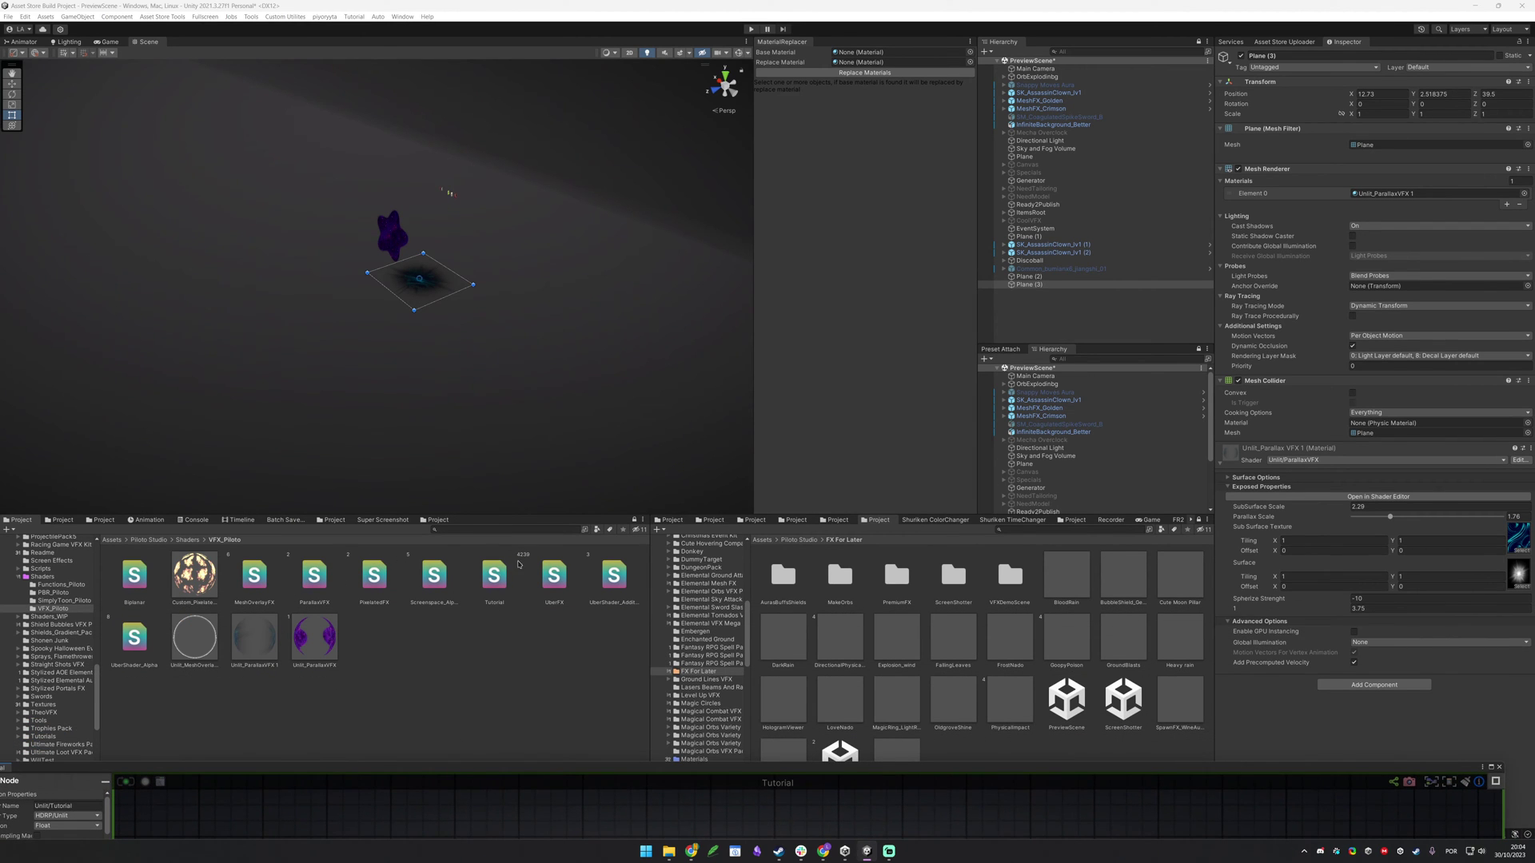
right_click(495, 569)
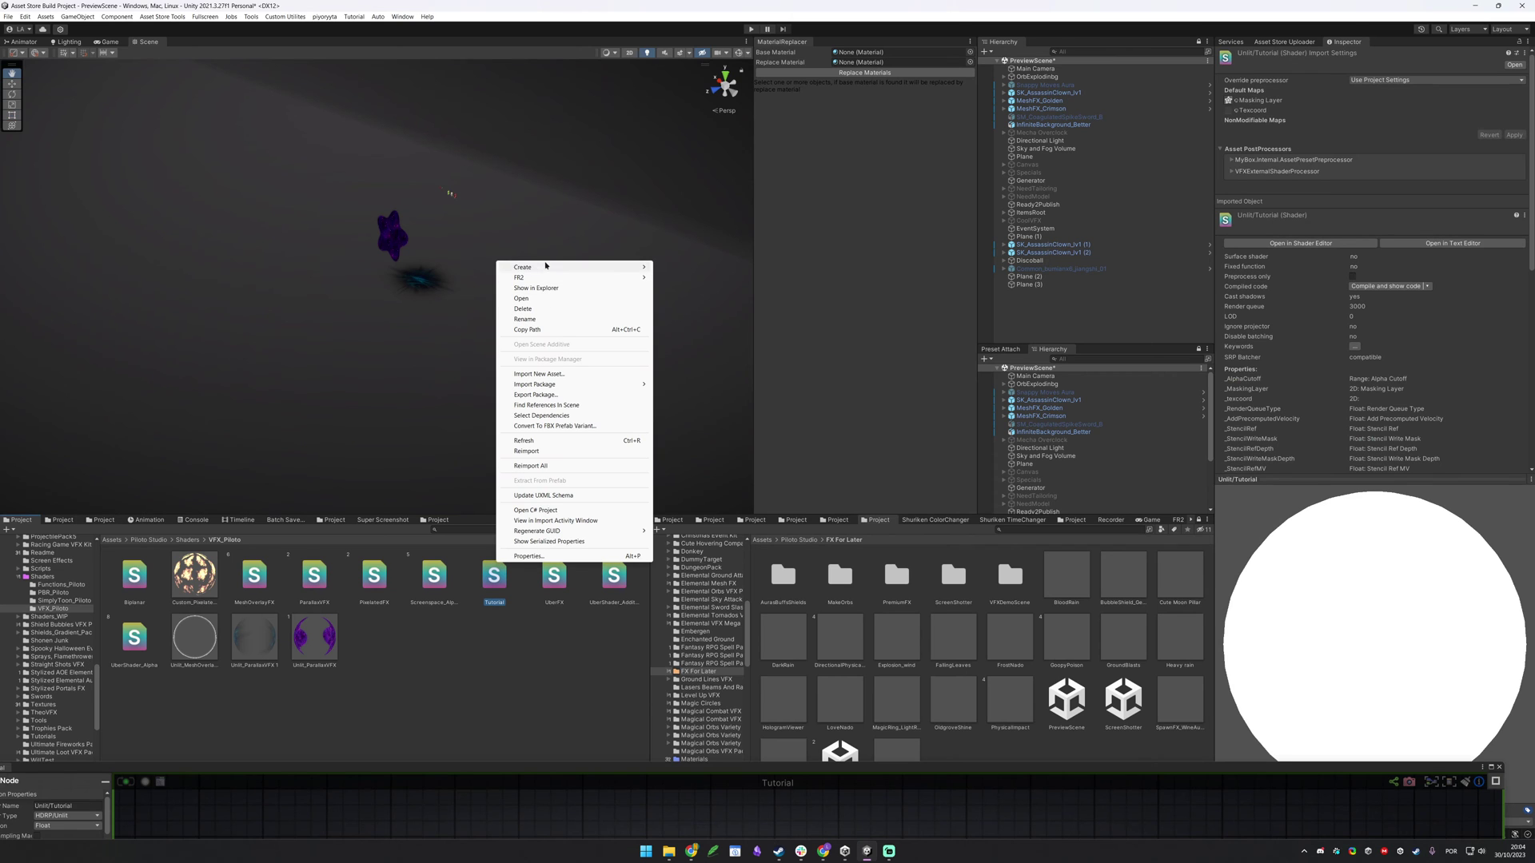
mouse_move(546, 265)
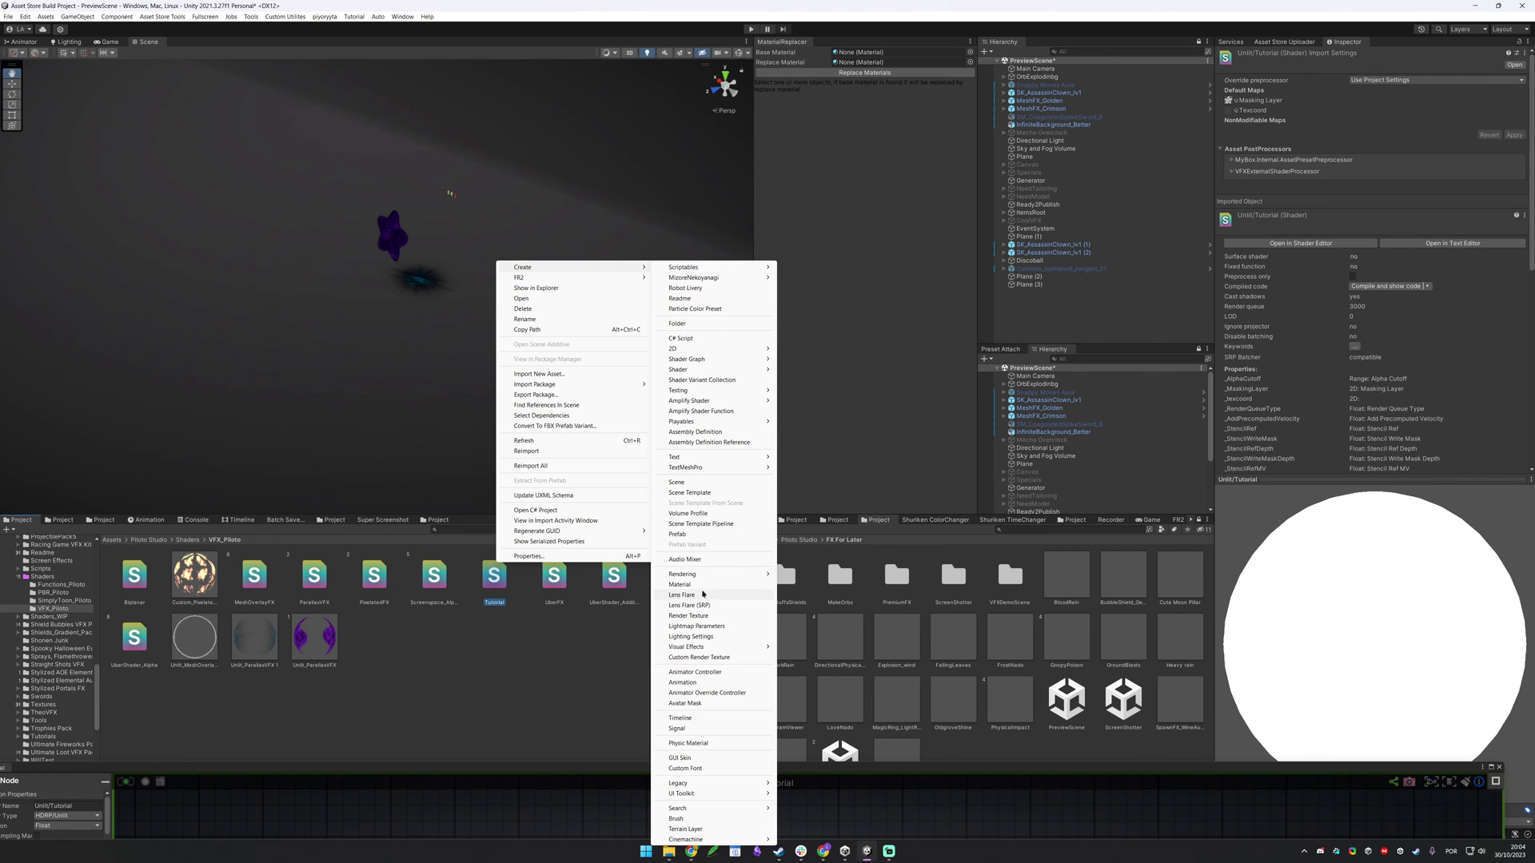
click(681, 585)
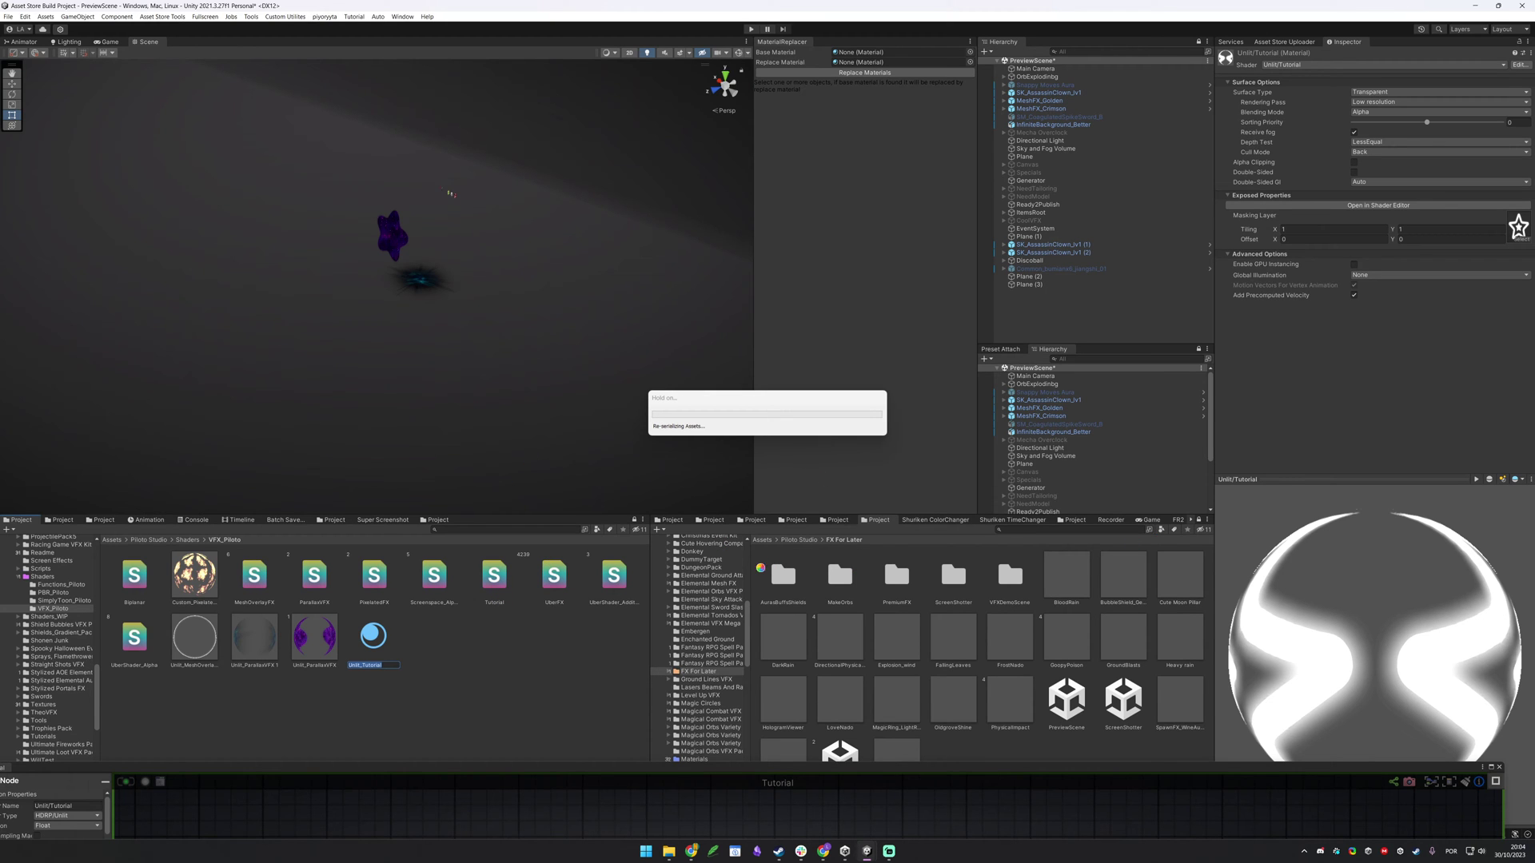
Duplicate Plane (3) and move the copy away from the original in the scene
right_click(1031, 305)
click(1030, 286)
key(ctrl+d)
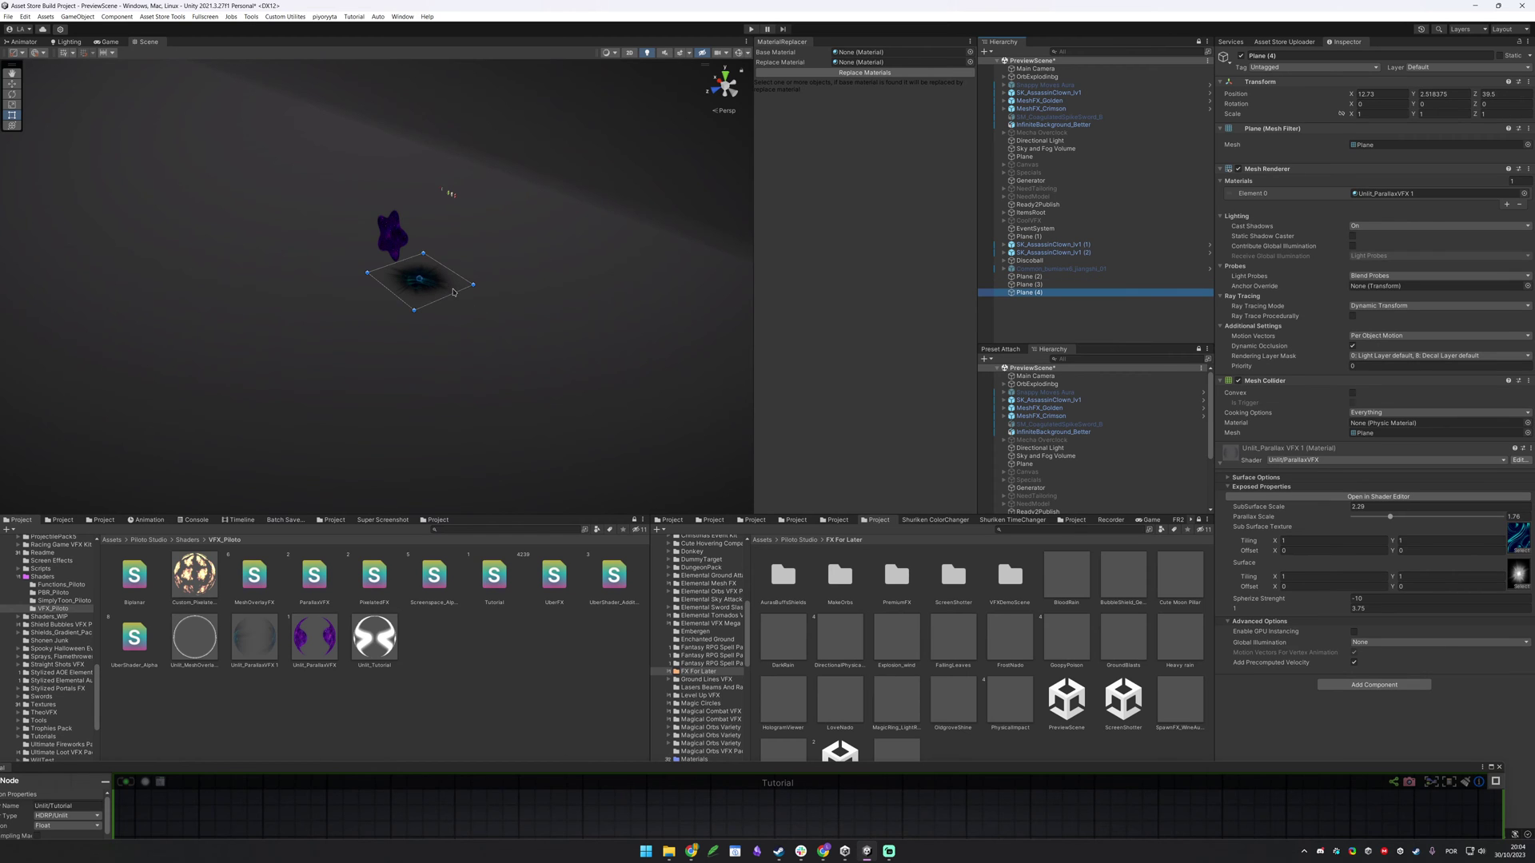
key(w)
drag(420, 282, 480, 328)
Apply the Unlit_Tutorial material to the duplicated plane and inspect it up close from above
drag(374, 637, 478, 326)
key(f)
alt+drag(454, 276, 600, 320)
scroll(595, 316, down, 5)
alt+drag(511, 279, 587, 423)
scroll(394, 251, up, 5)
scroll(575, 219, up, 5)
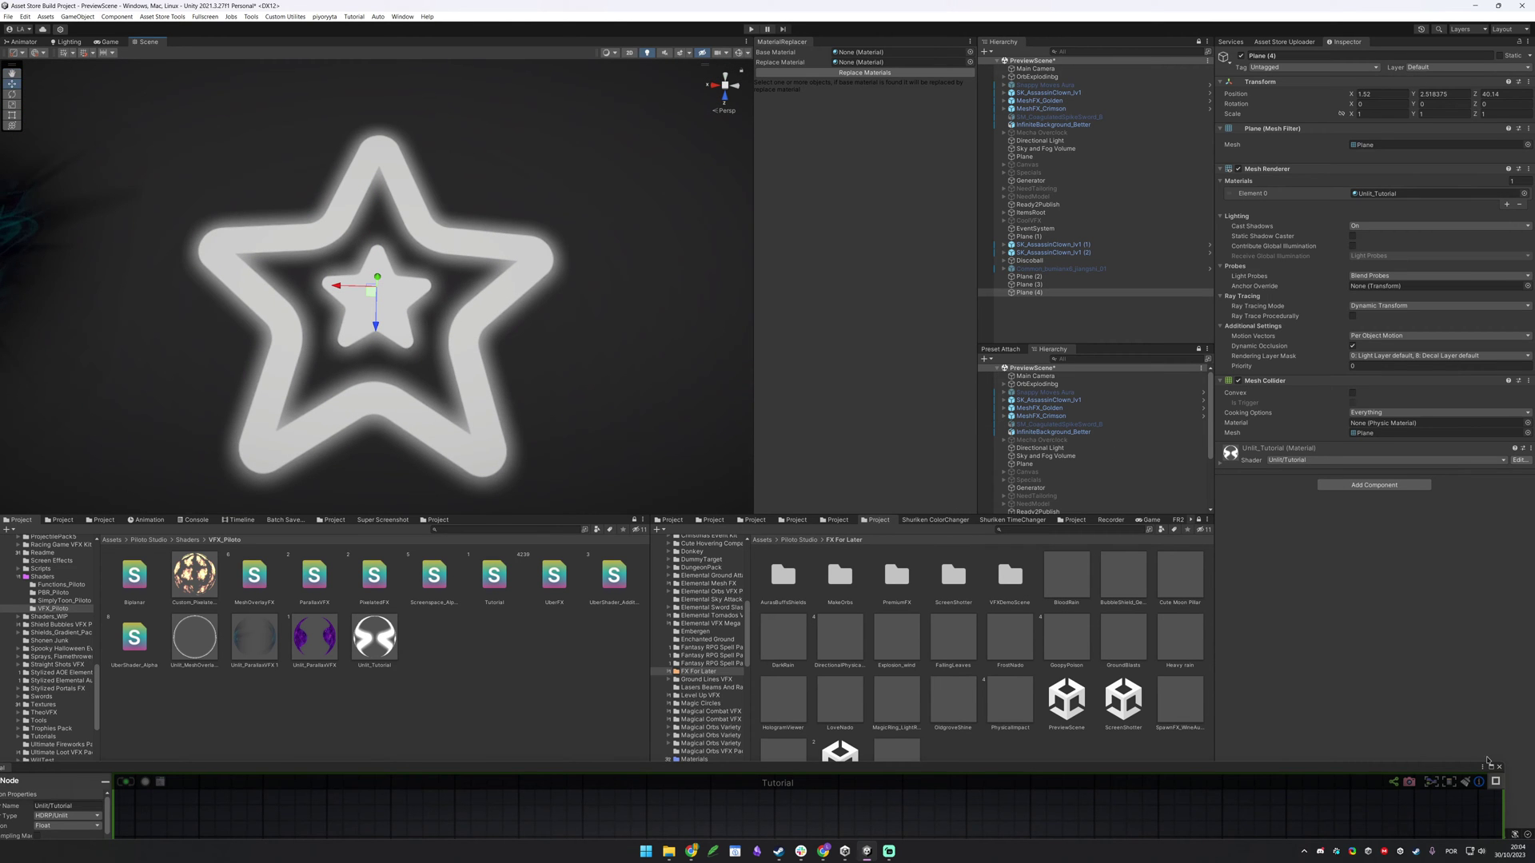
Maximize the shader graph, add a second Texture Sample node below and before Masking Layer, and name it Parallax Texture
click(1490, 767)
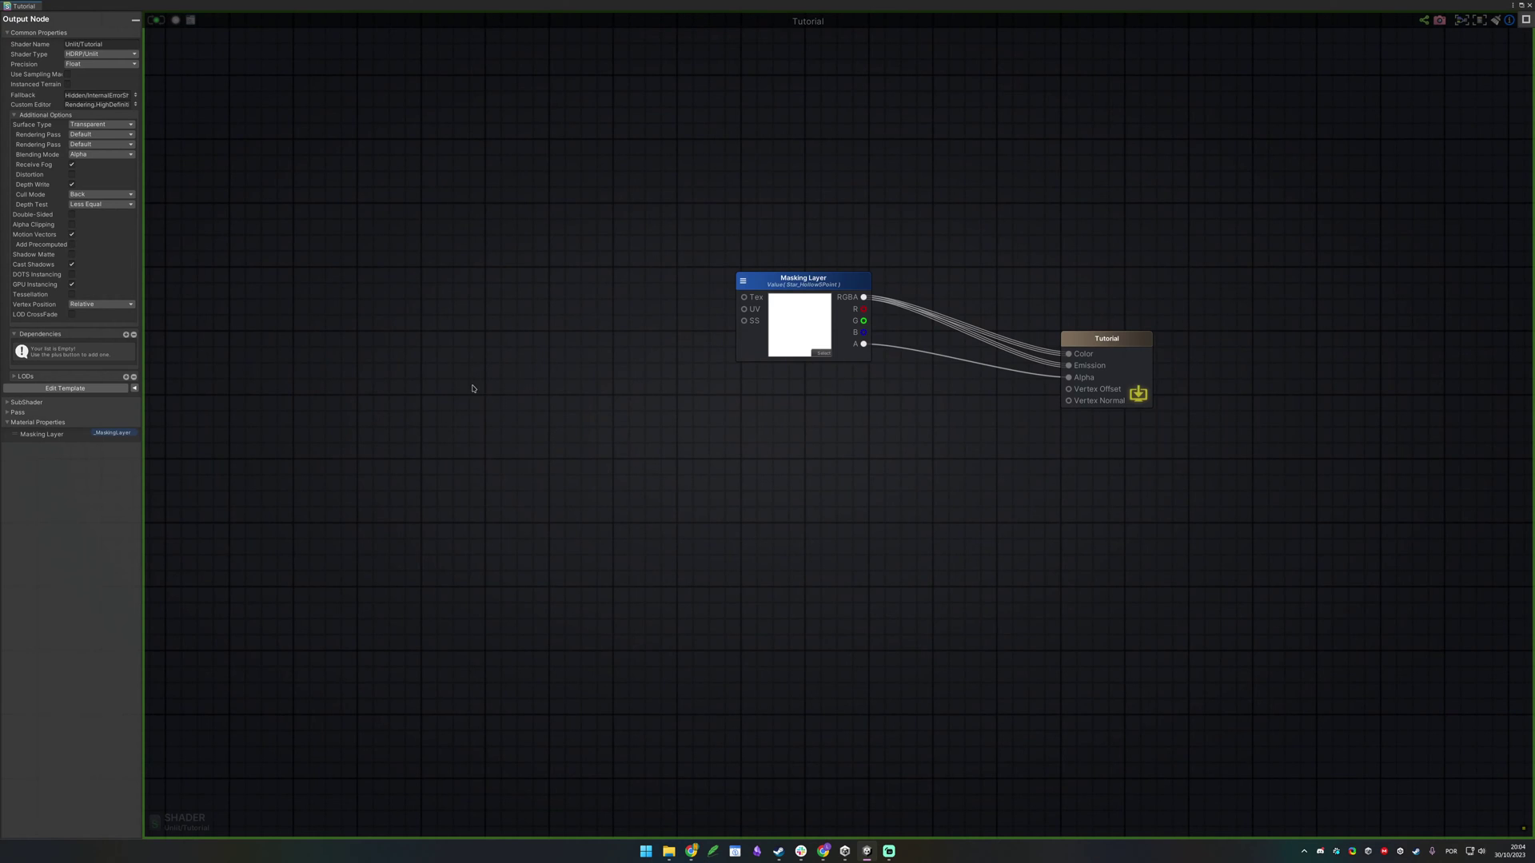
drag(502, 340, 1158, 603)
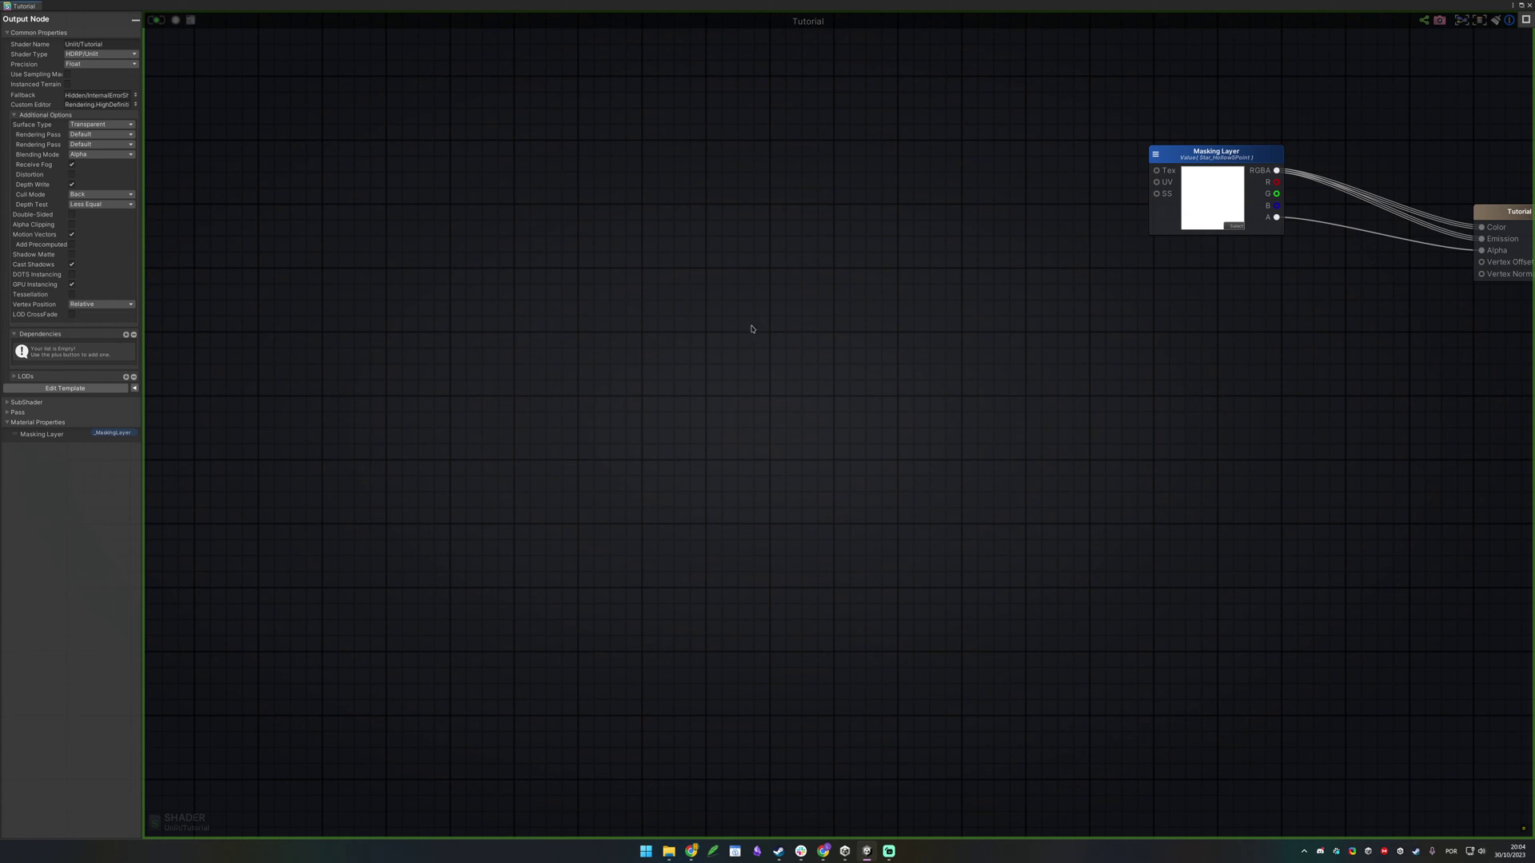
click(1184, 175)
click(991, 293)
key(t)
click(878, 358)
click(887, 377)
click(117, 62)
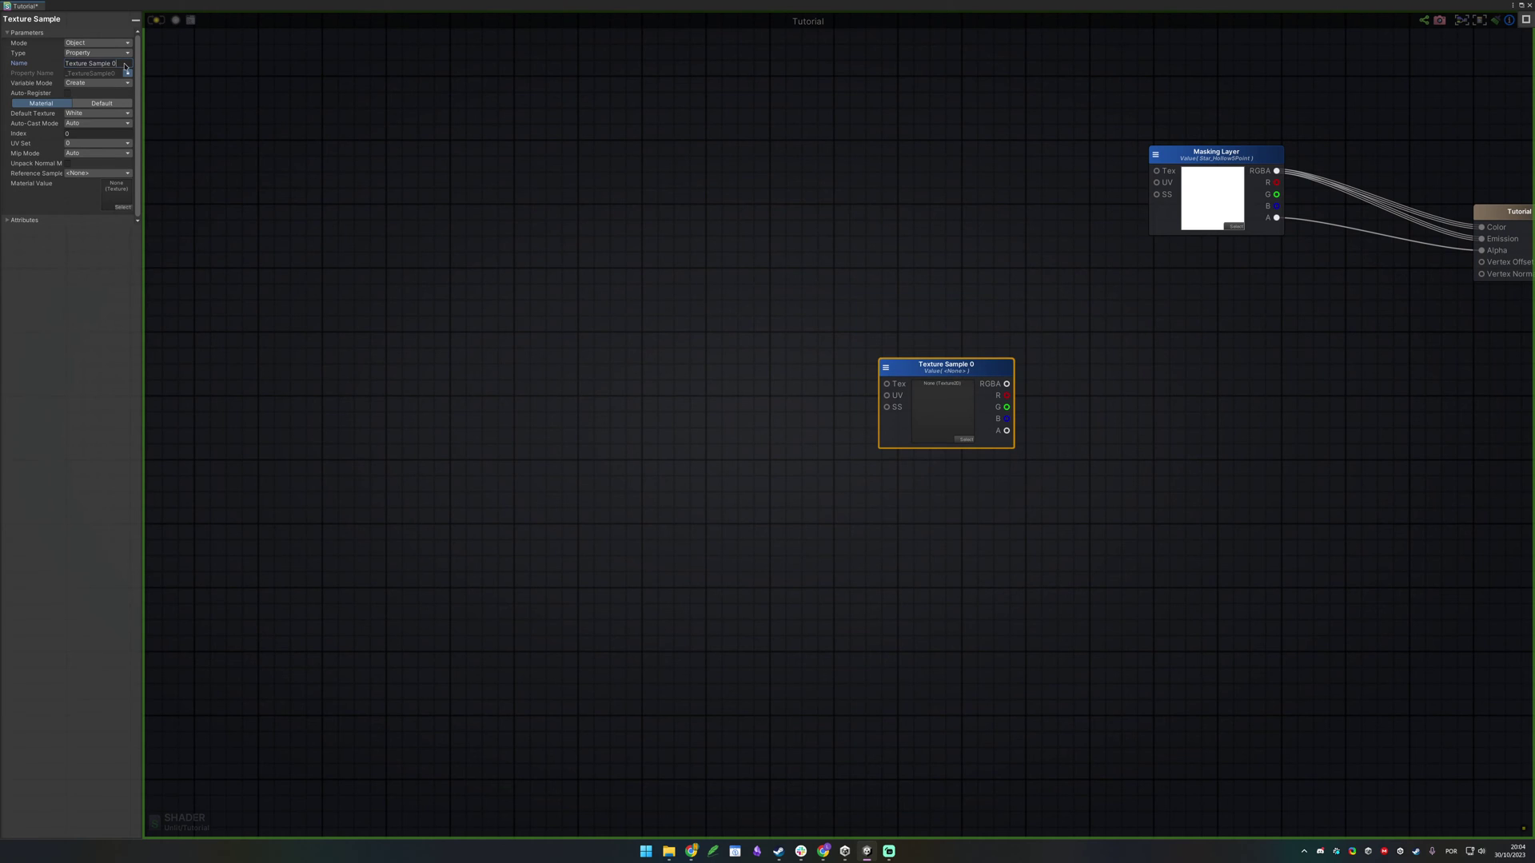
text(Noi)
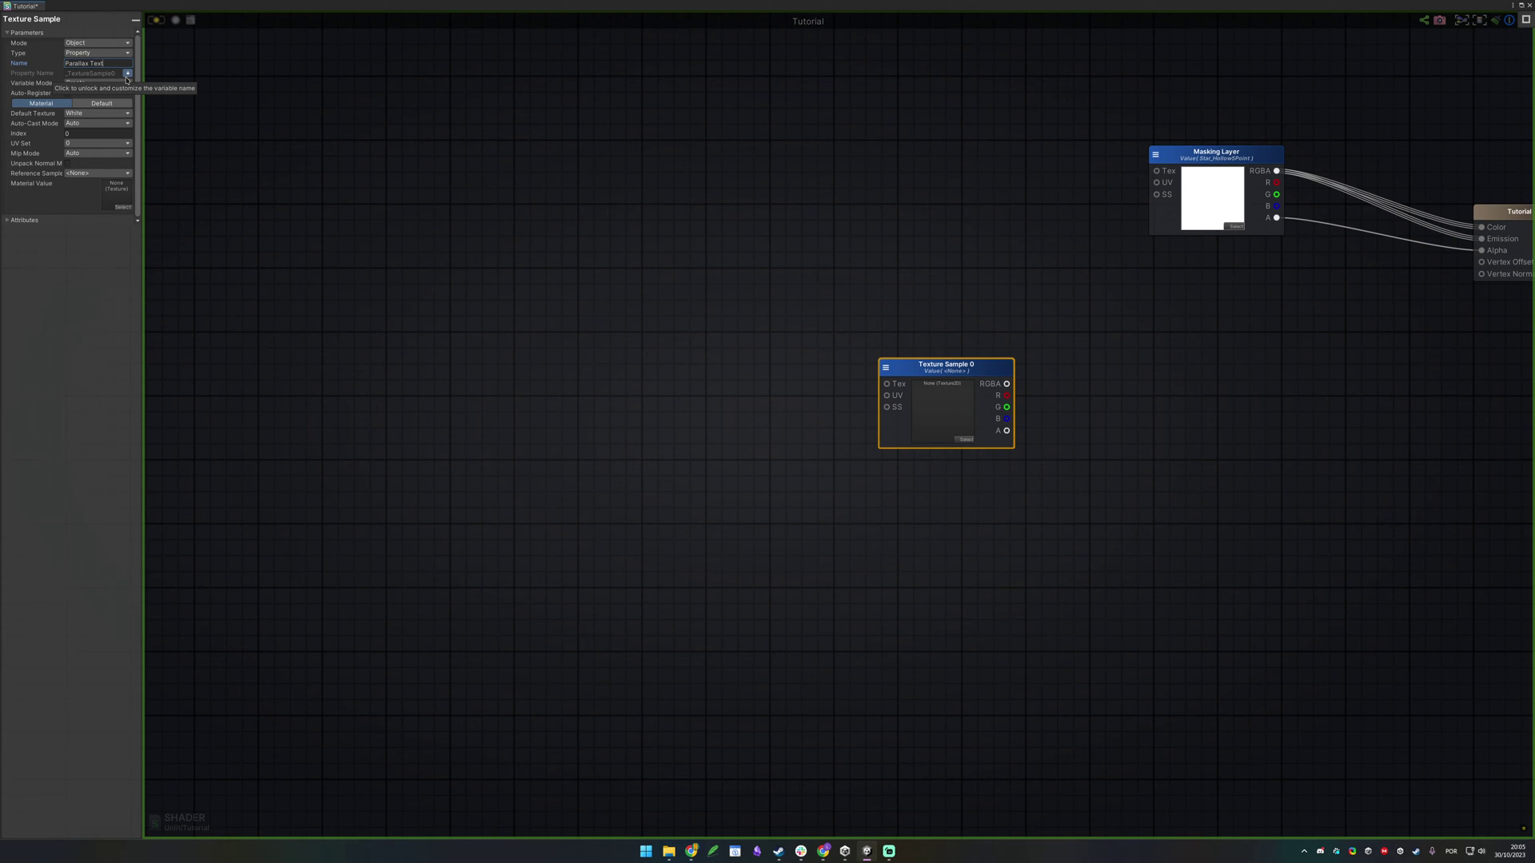
mouse_move(638, 348)
mouse_down()
mouse_move(870, 417)
mouse_move(891, 400)
mouse_move(817, 440)
mouse_move(674, 421)
mouse_move(671, 507)
mouse_move(682, 479)
mouse_up()
click(606, 316)
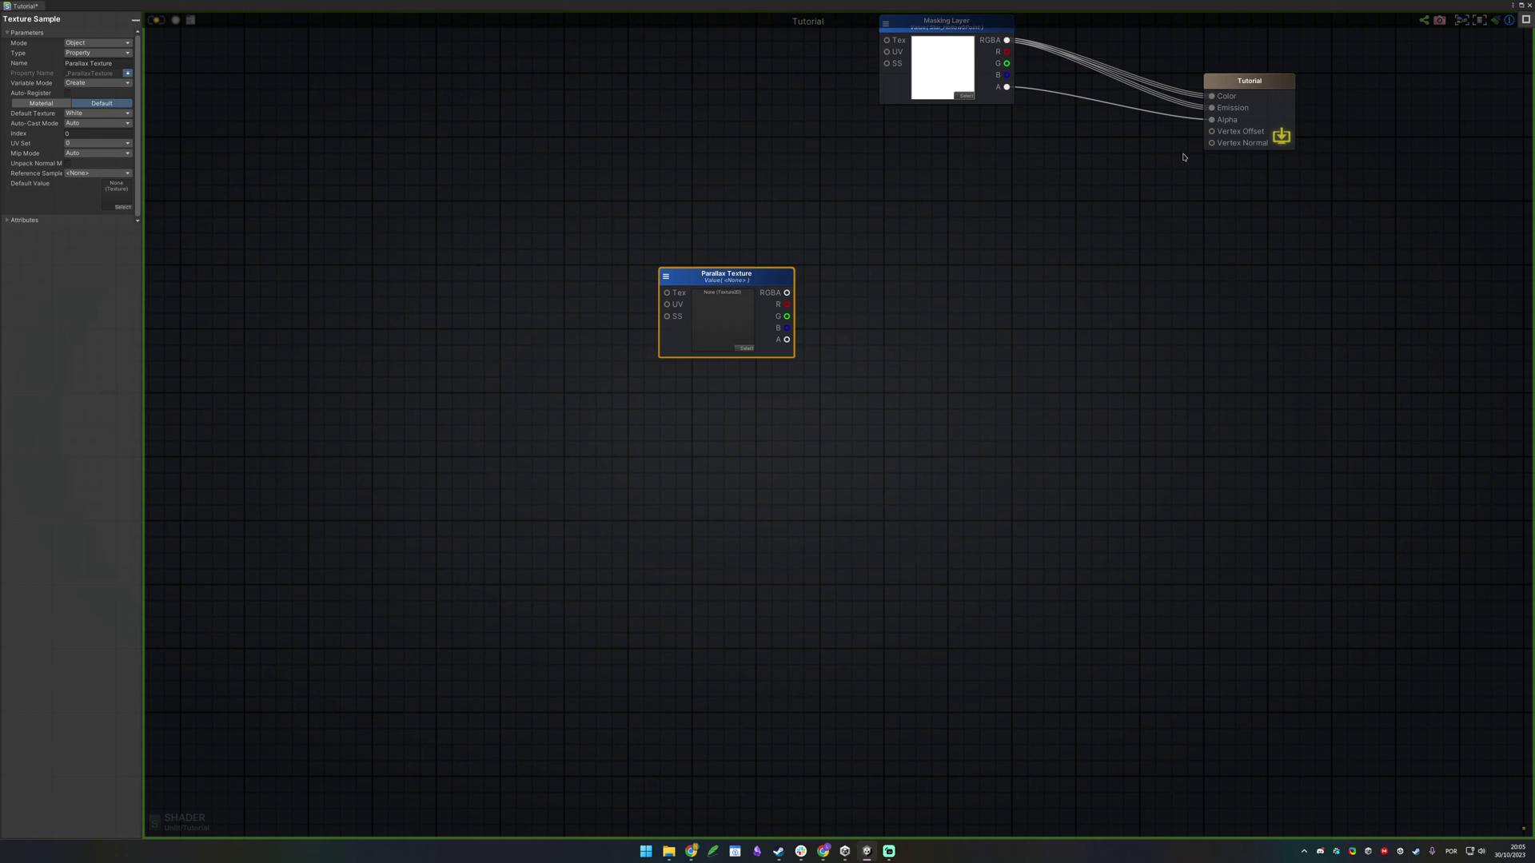
Add a Float node before the Parallax Texture node, make it a Property and name it Subsurface Scale
middle_drag(386, 232, 806, 270)
click(745, 322)
right_click(723, 335)
click(695, 320)
key(1)
drag(672, 157, 718, 288)
click(114, 43)
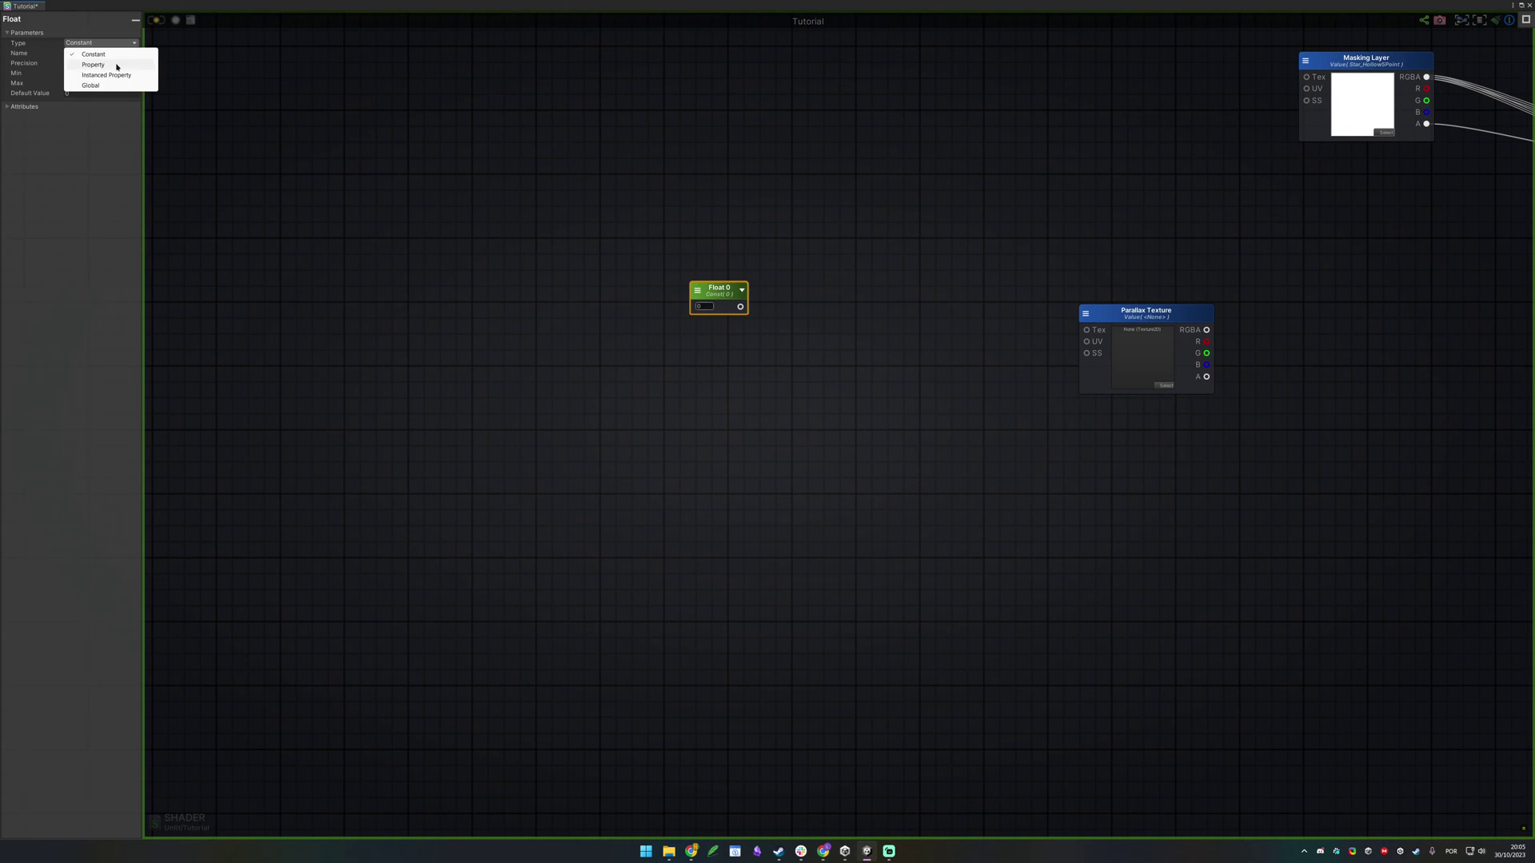
click(117, 65)
click(107, 50)
text(Subsurface Scale)
key(Return)
click(665, 338)
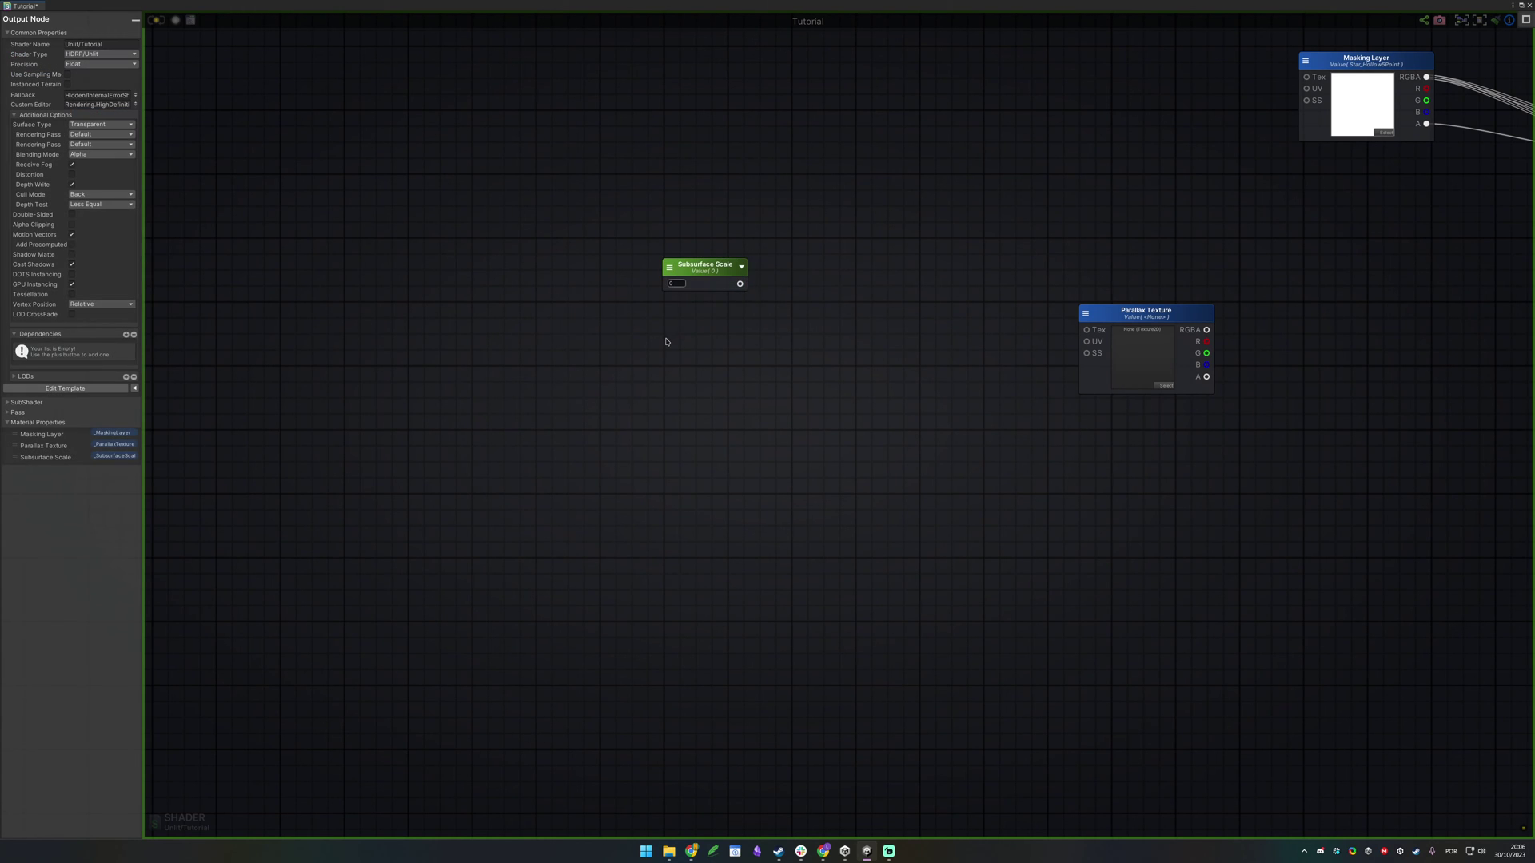
Add a second Float node below Subsurface Scale, make it a Property and name it Parallax Scale
click(647, 324)
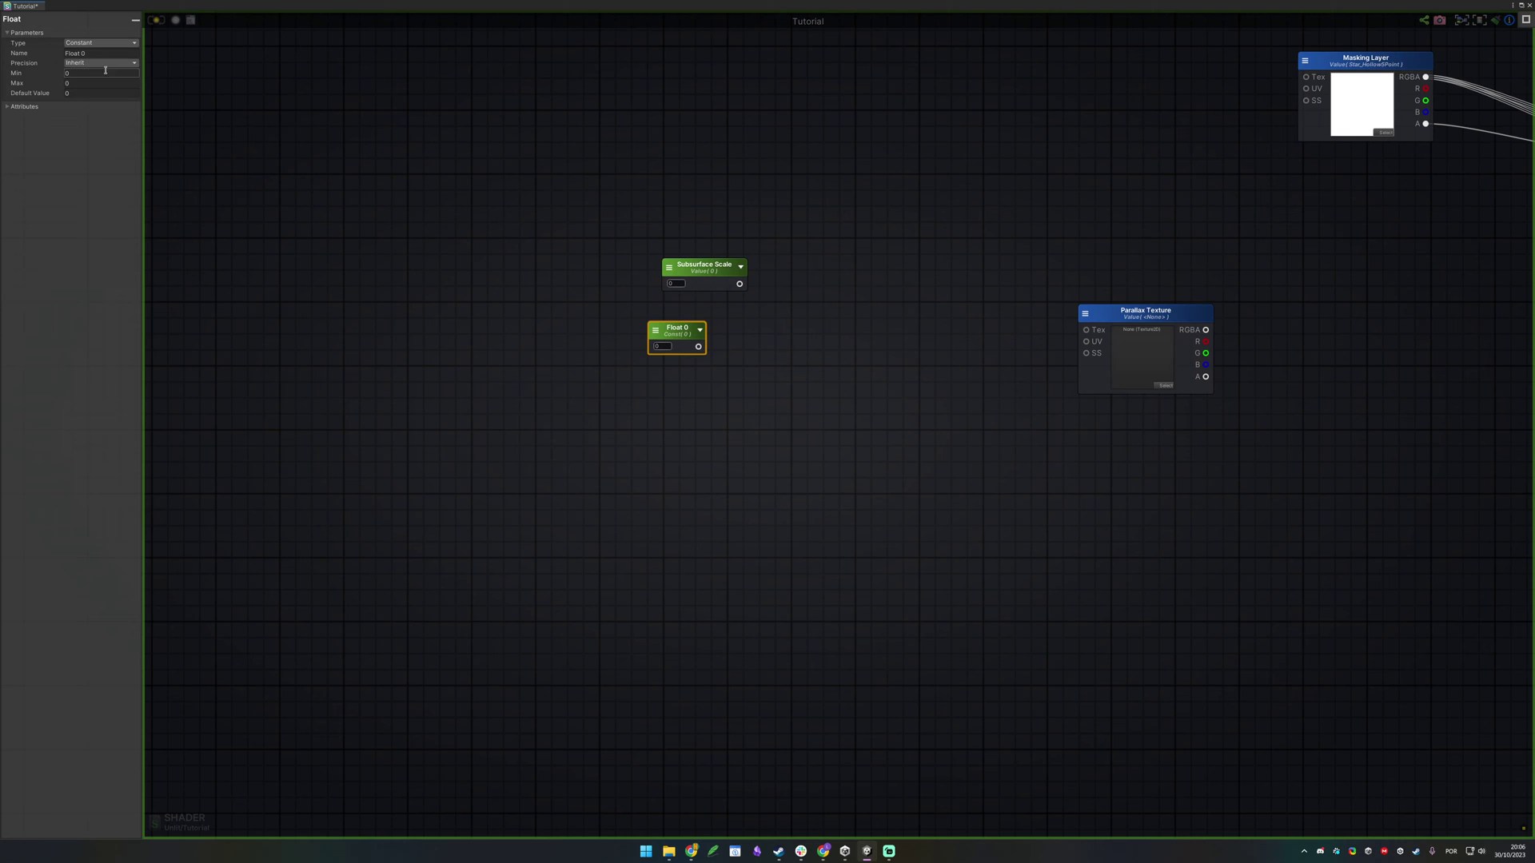
click(101, 42)
click(88, 63)
click(100, 53)
text(Parallax Sca)
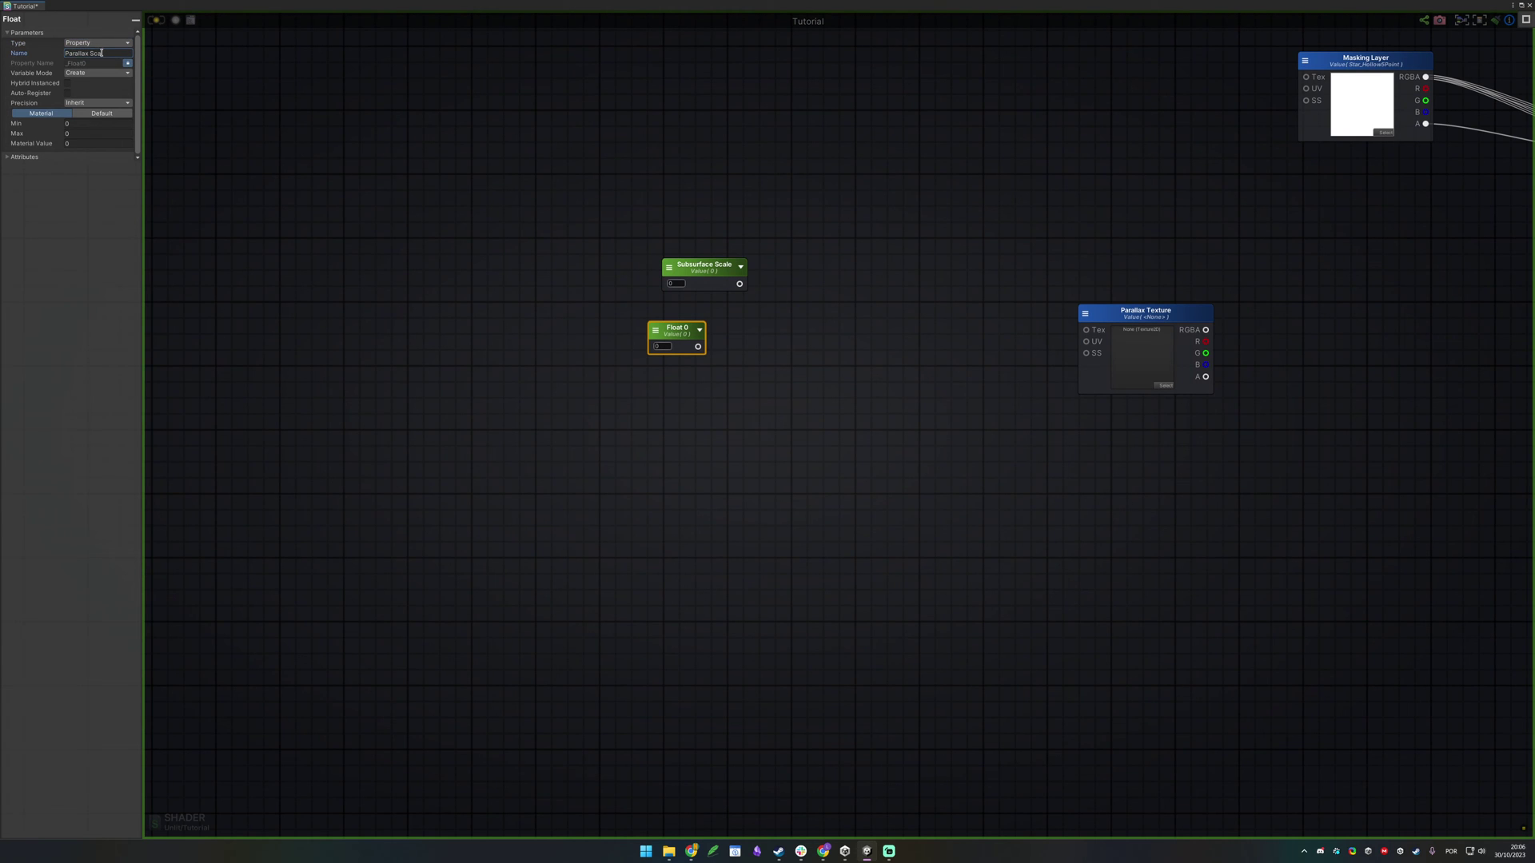
click(849, 348)
middle_drag(852, 352, 897, 421)
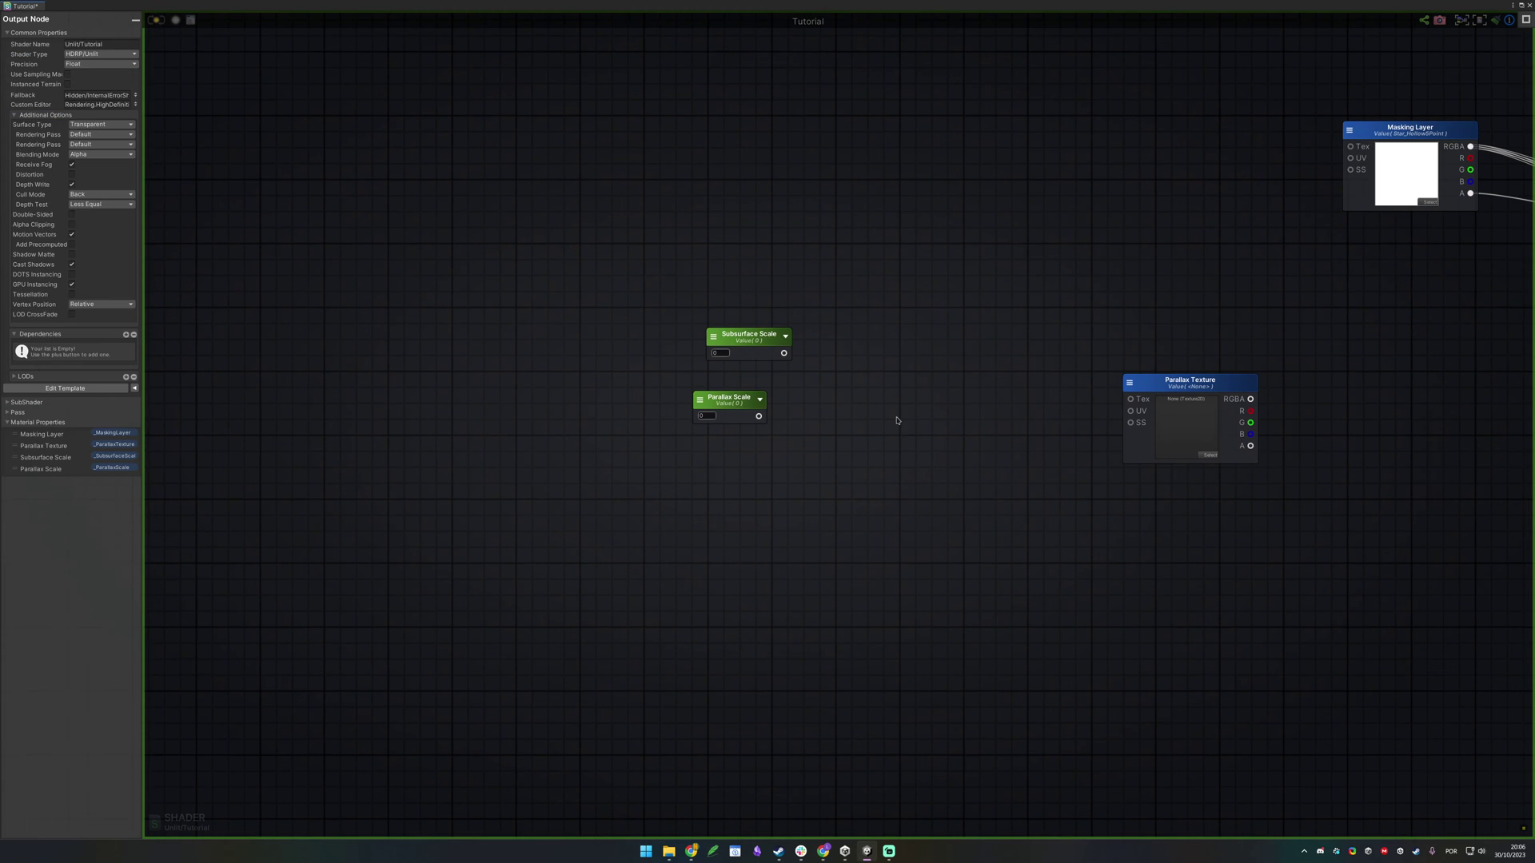
Add a Texture Coordinates node between the float properties and Parallax Texture, and connect Subsurface Scale to its Tiling input
right_click(897, 346)
text(uv)
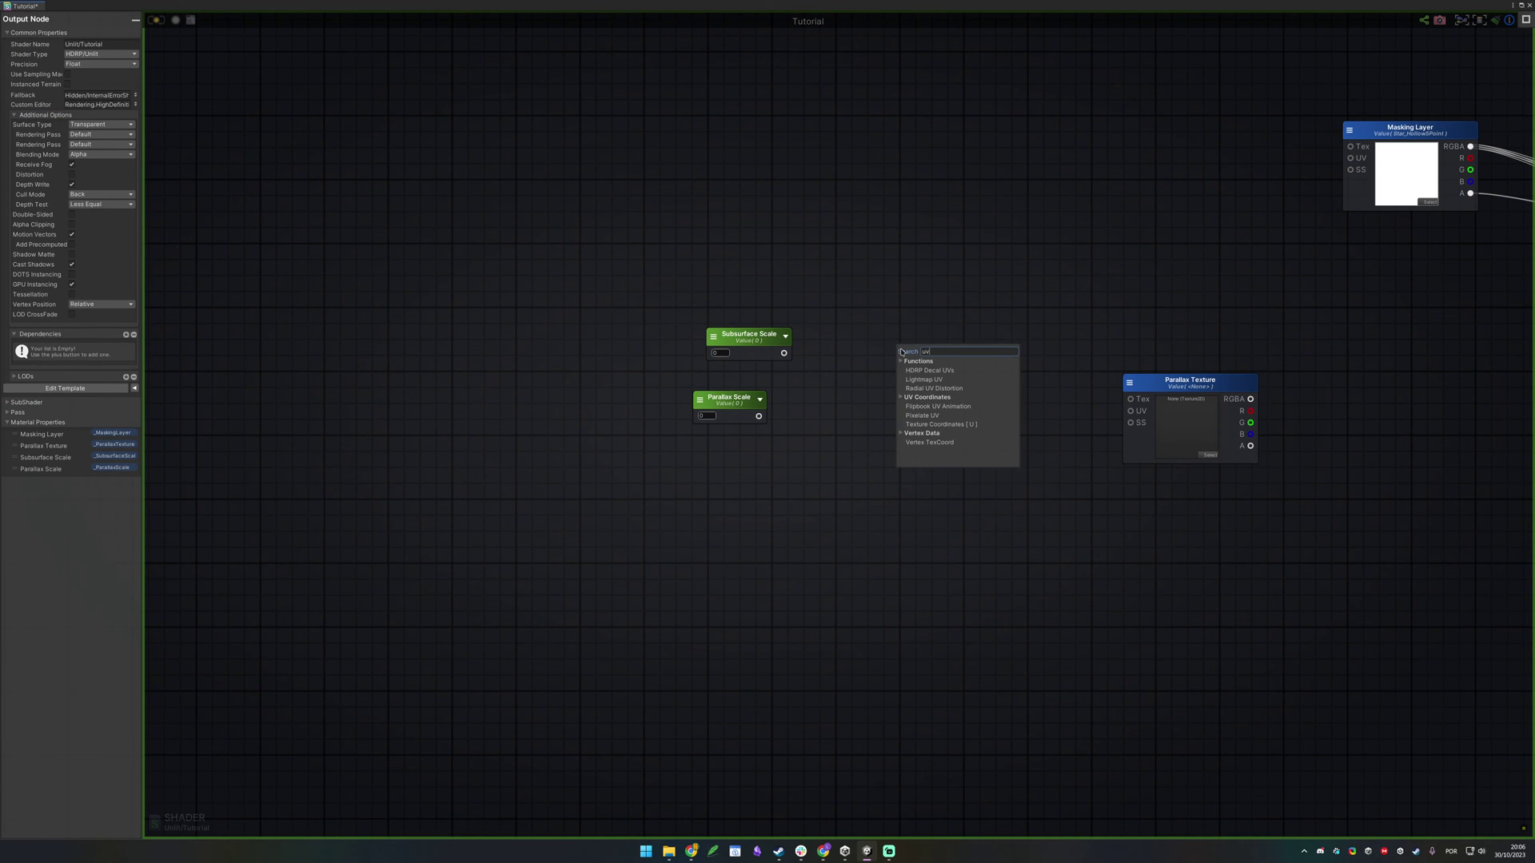
key(Escape)
click(899, 335)
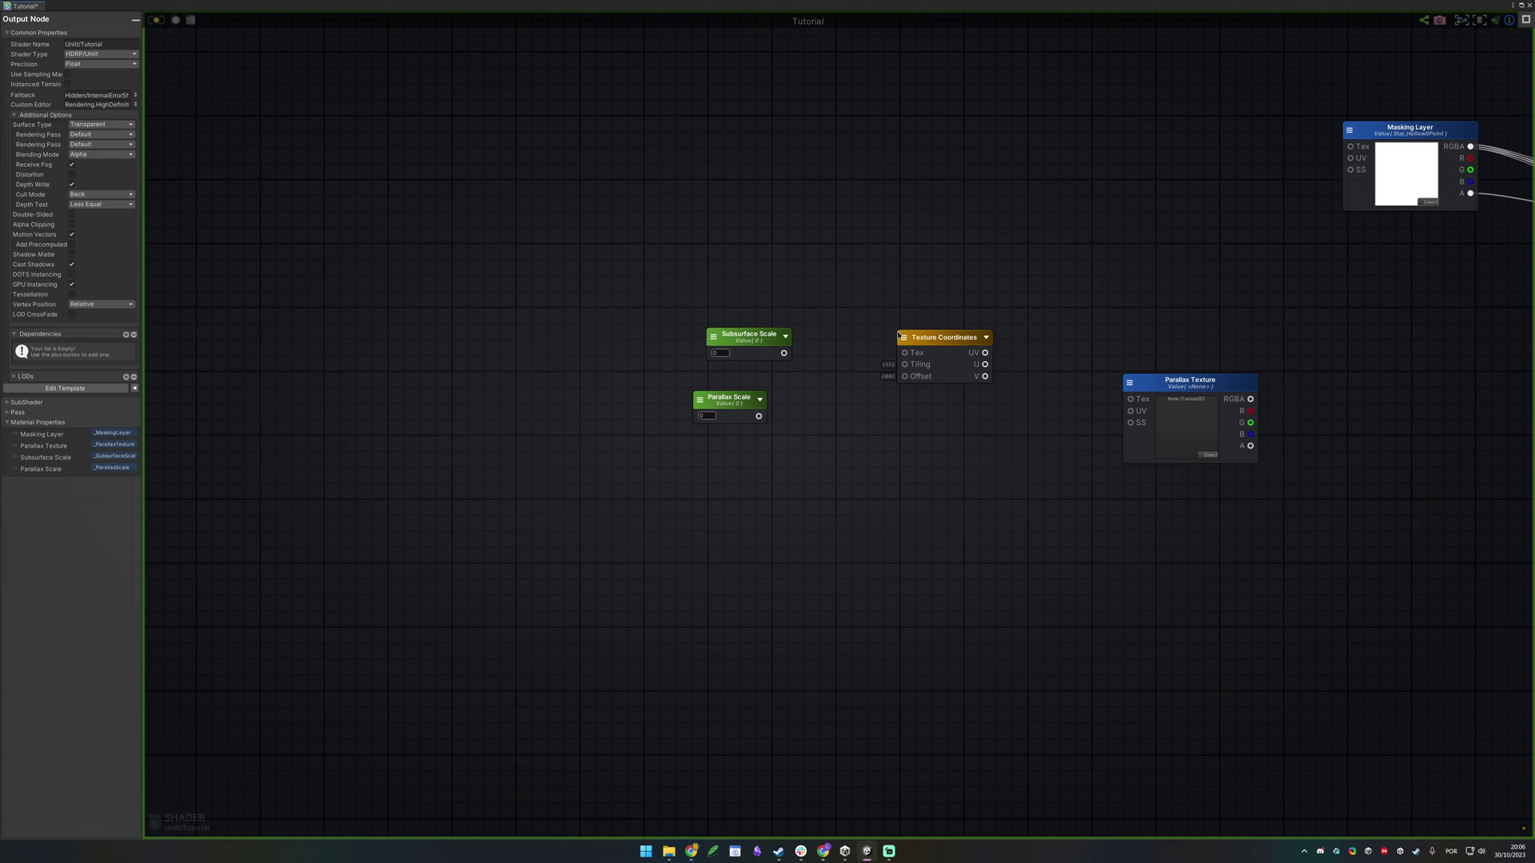
drag(939, 386, 1016, 379)
click(781, 369)
drag(760, 349, 980, 357)
drag(998, 342, 911, 313)
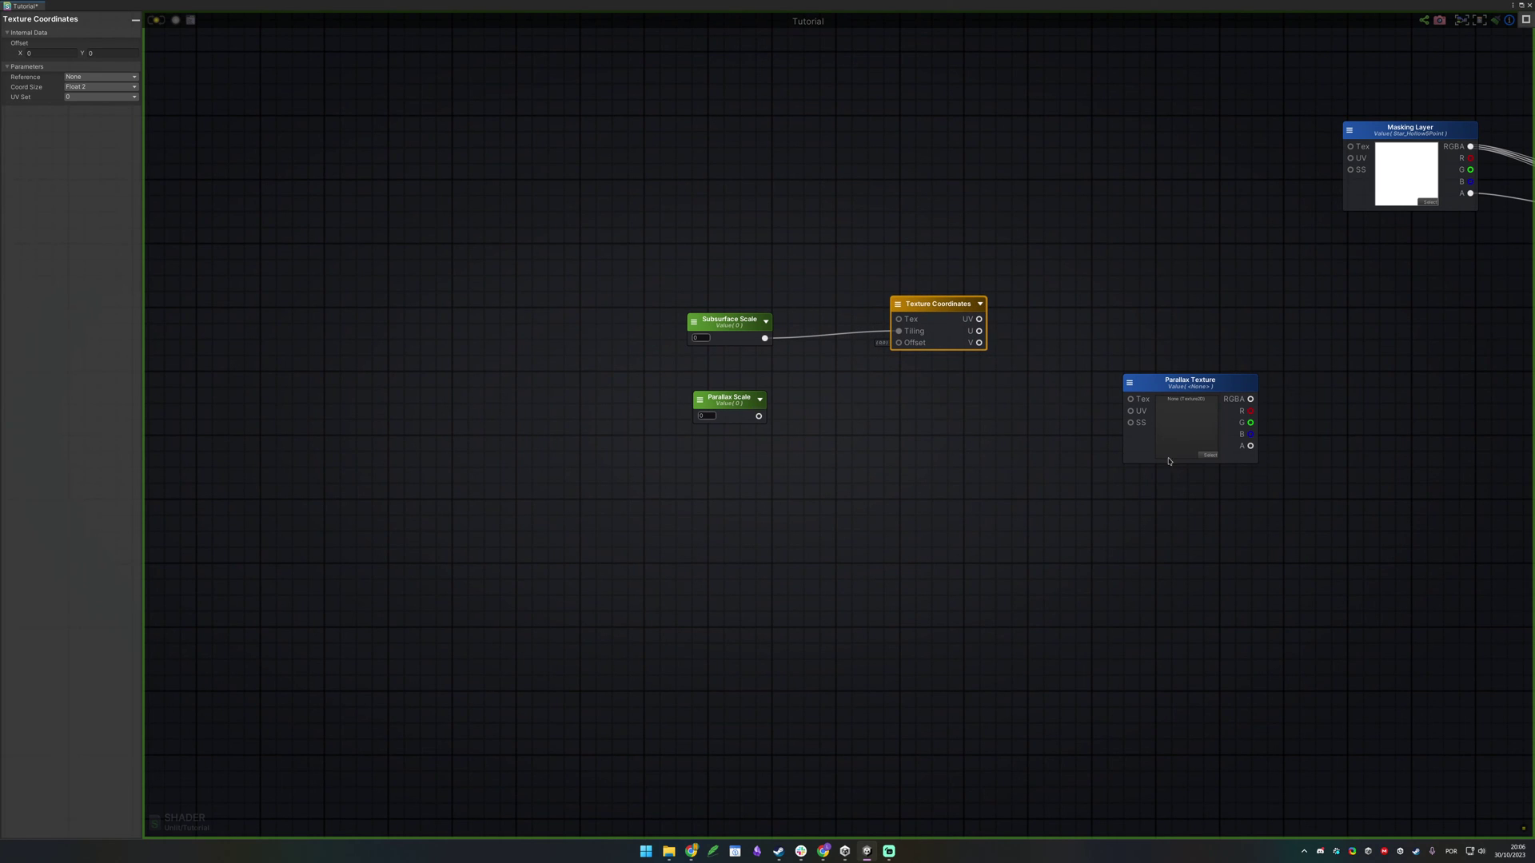
Move Subsurface Scale further from Texture Coordinates and feed its output into a new One Minus node
middle_drag(814, 494, 848, 494)
drag(773, 346, 693, 317)
middle_drag(871, 440, 682, 455)
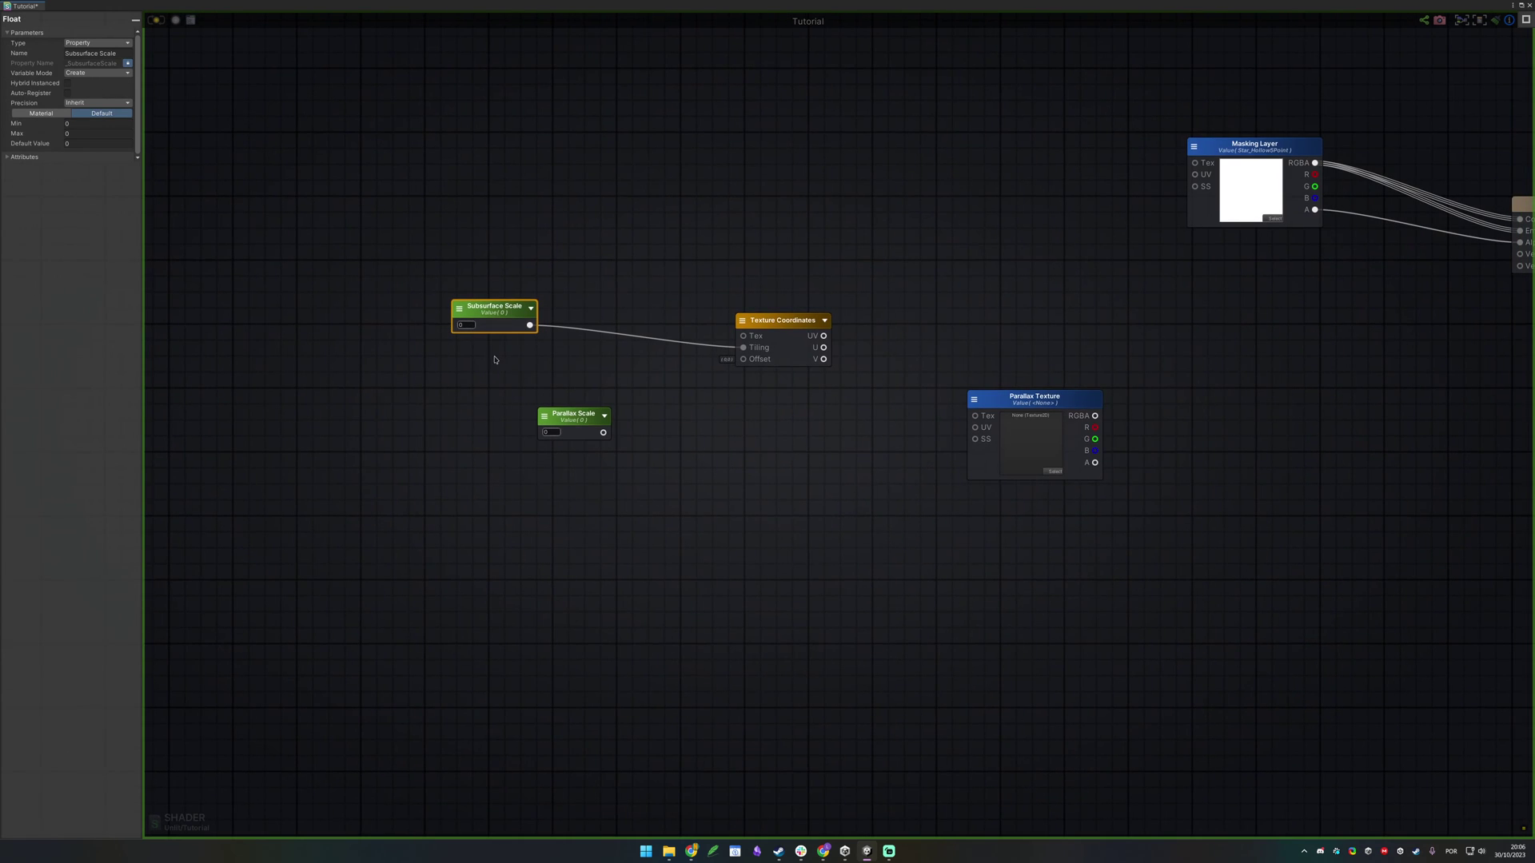
drag(528, 326, 575, 365)
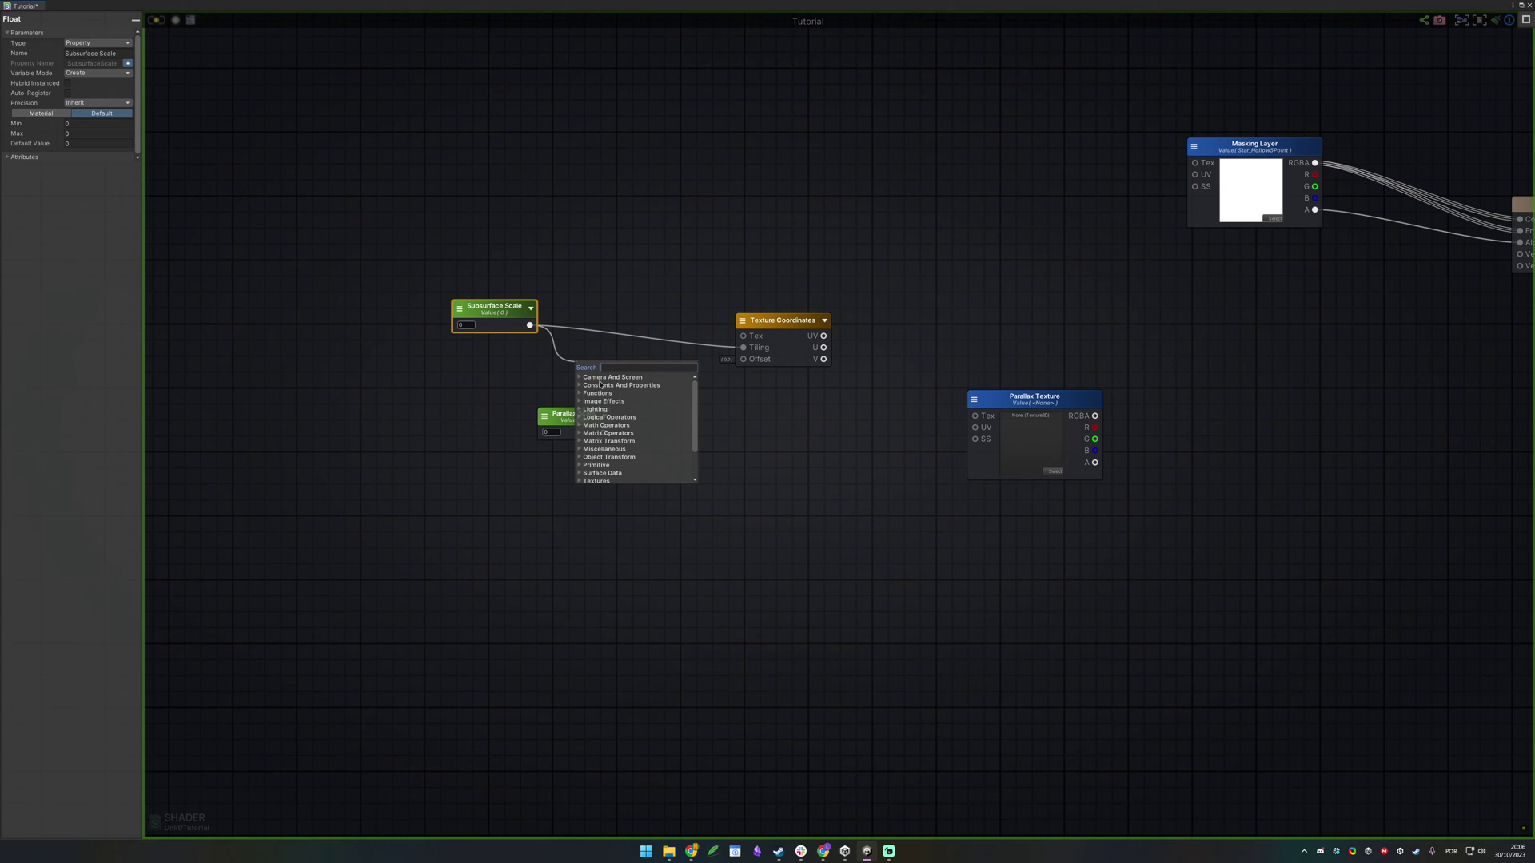
text(on)
click(601, 386)
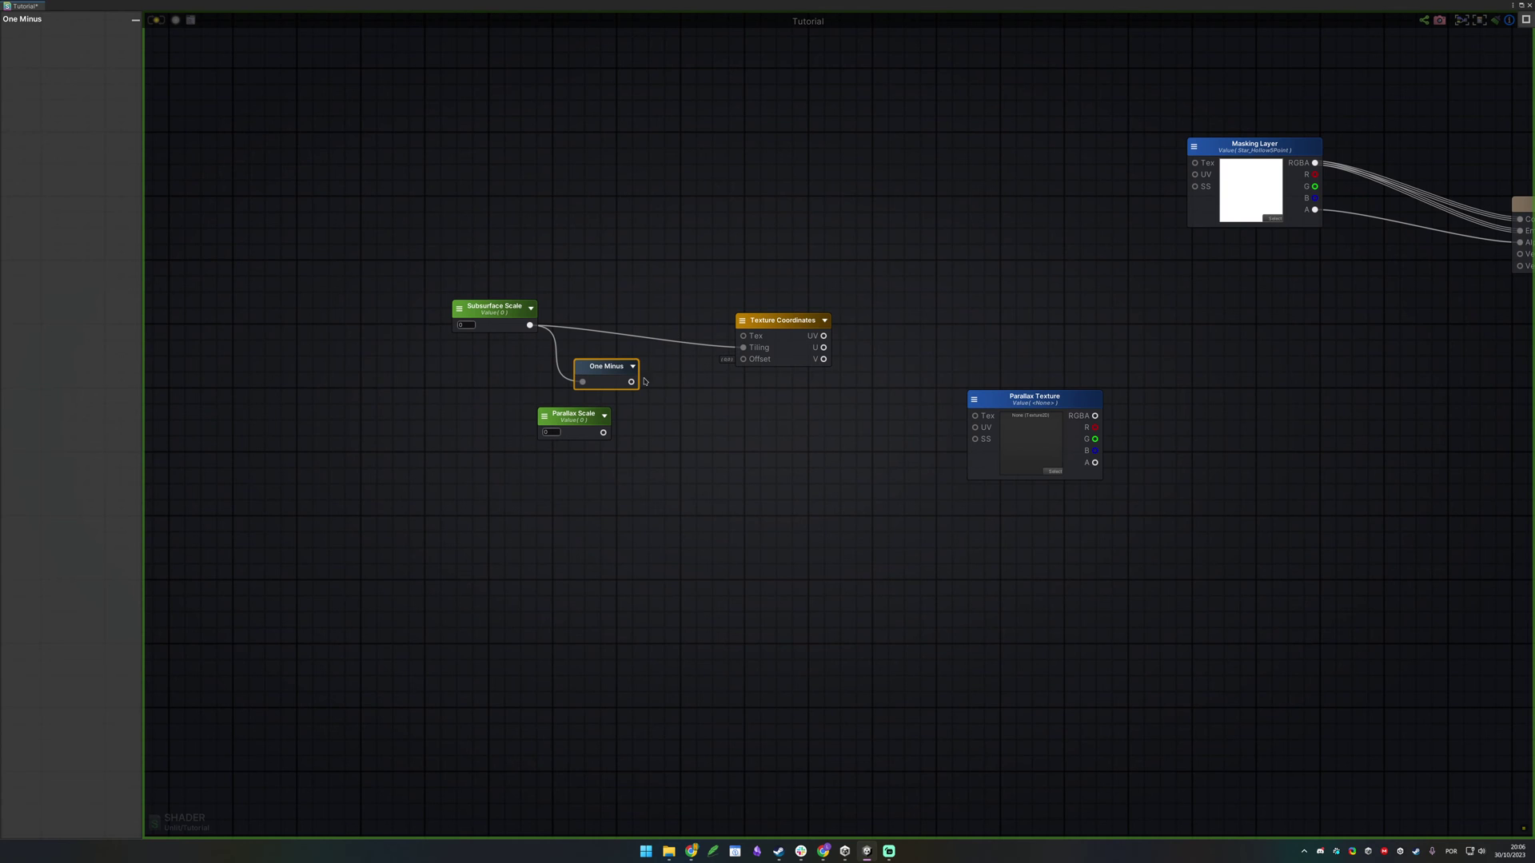
Add a Multiply node that multiplies the One Minus output by 0.5 and connect it to the Texture Coordinates Offset input
key(m)
click(665, 368)
drag(631, 382, 675, 402)
click(692, 396)
click(126, 43)
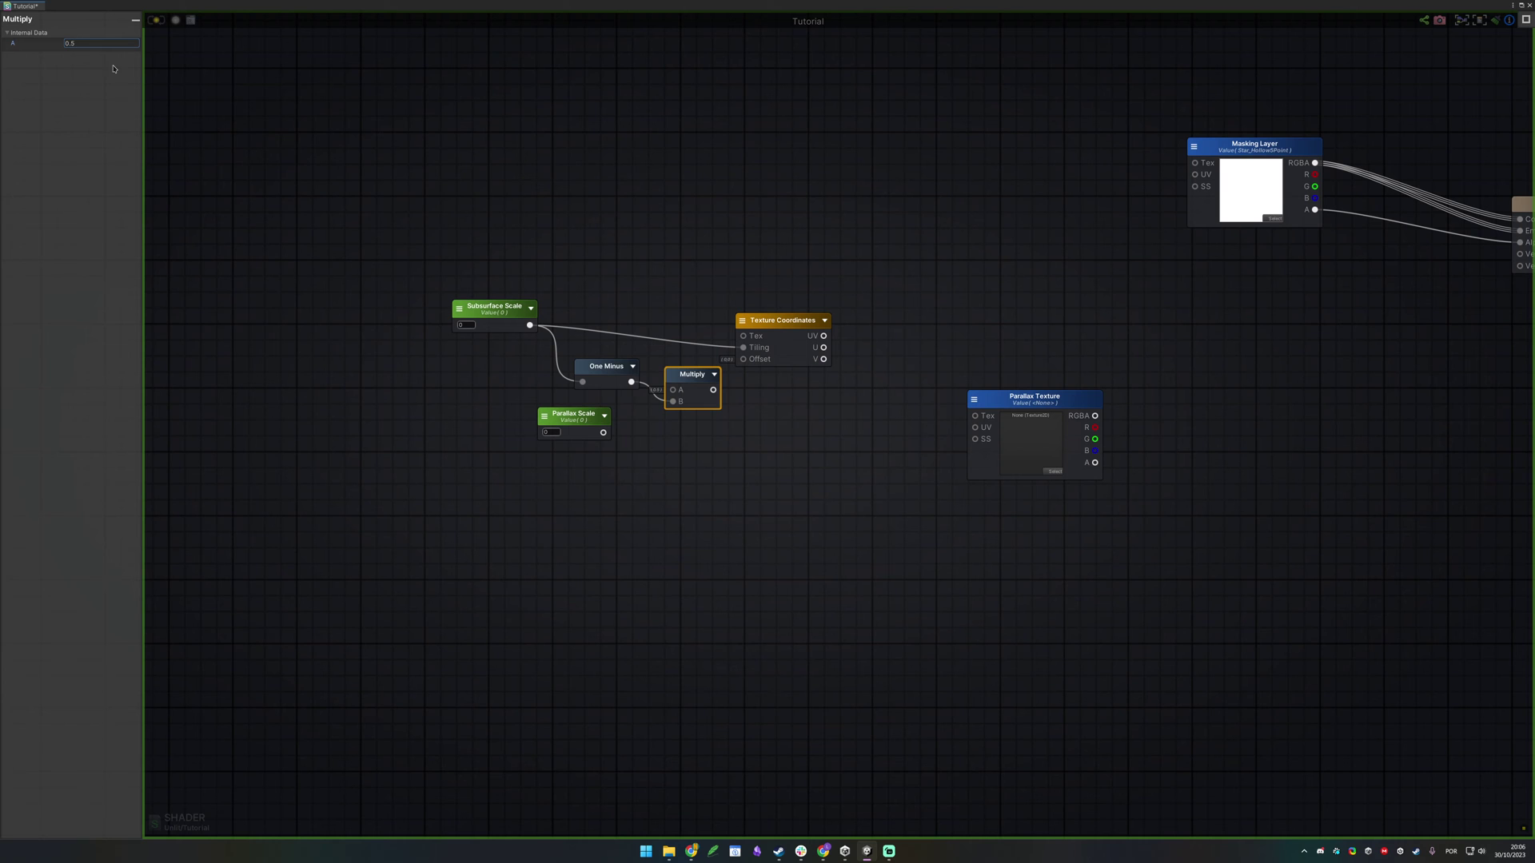
mouse_move(692, 374)
mouse_down()
mouse_move(743, 347)
mouse_move(685, 361)
mouse_up()
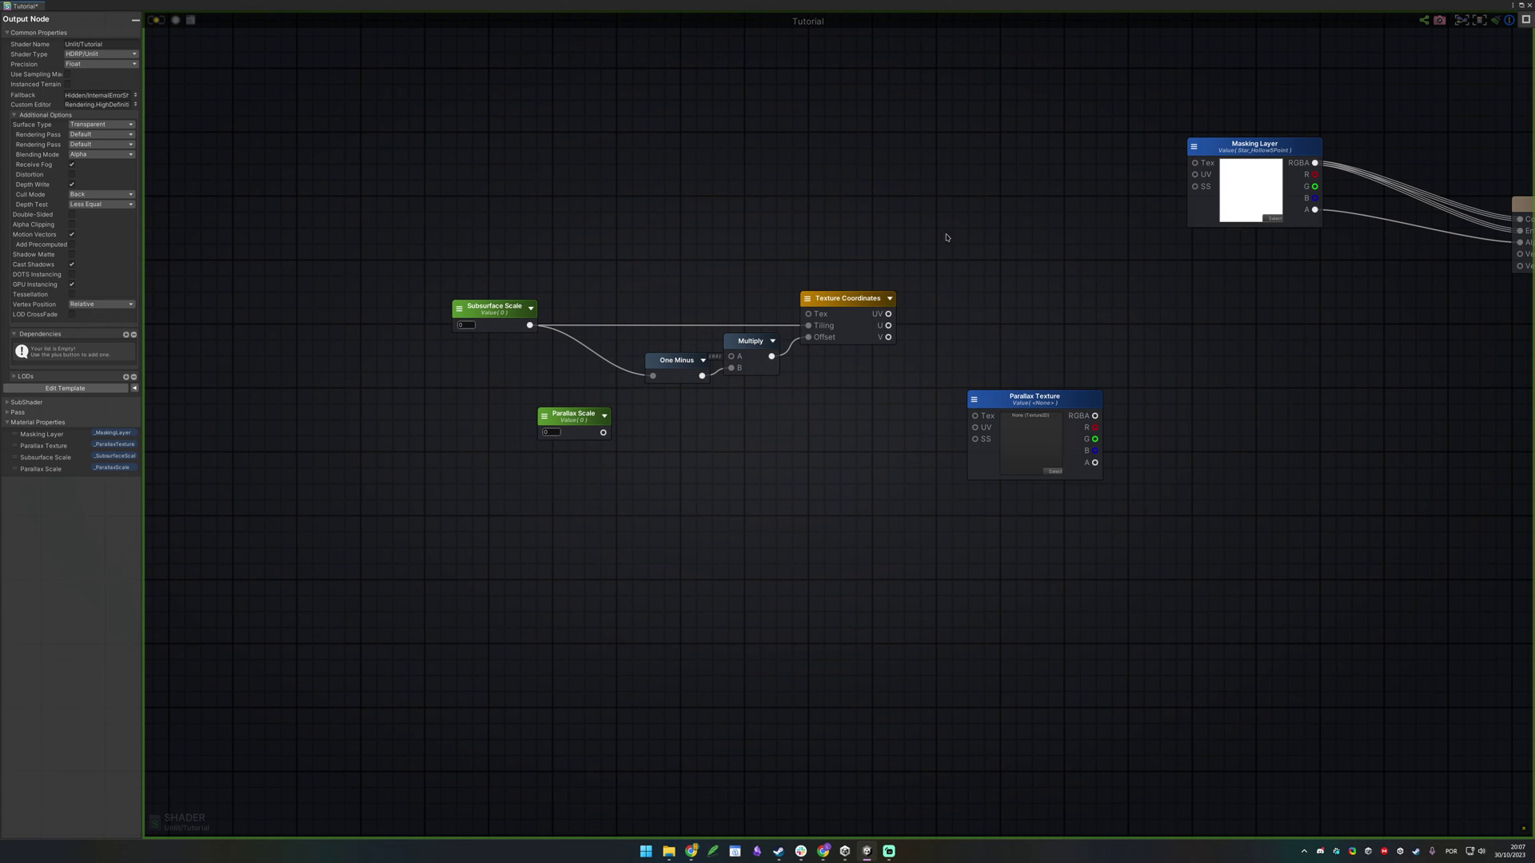
mouse_move(943, 228)
mouse_down()
mouse_move(805, 402)
mouse_move(918, 268)
mouse_move(836, 376)
mouse_up()
drag(958, 214, 829, 376)
mouse_move(937, 250)
mouse_down()
mouse_move(832, 387)
mouse_move(831, 413)
mouse_up()
drag(981, 240, 889, 346)
Move Parallax Texture further along, place an Add node before it and connect the Texture Coordinates UV output to Add's A input
drag(1006, 389, 1210, 427)
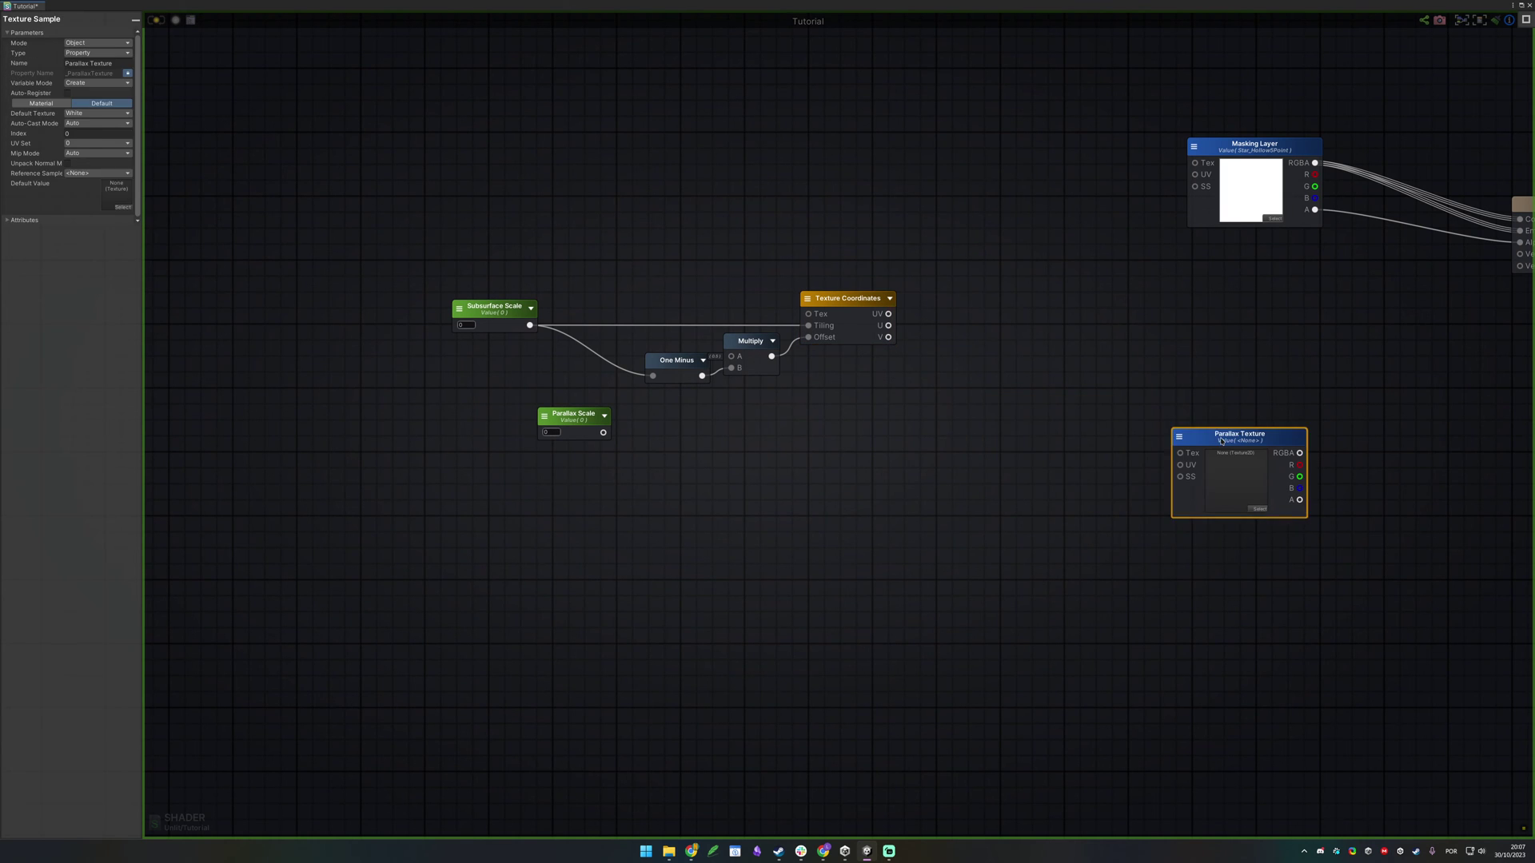
click(904, 326)
click(939, 365)
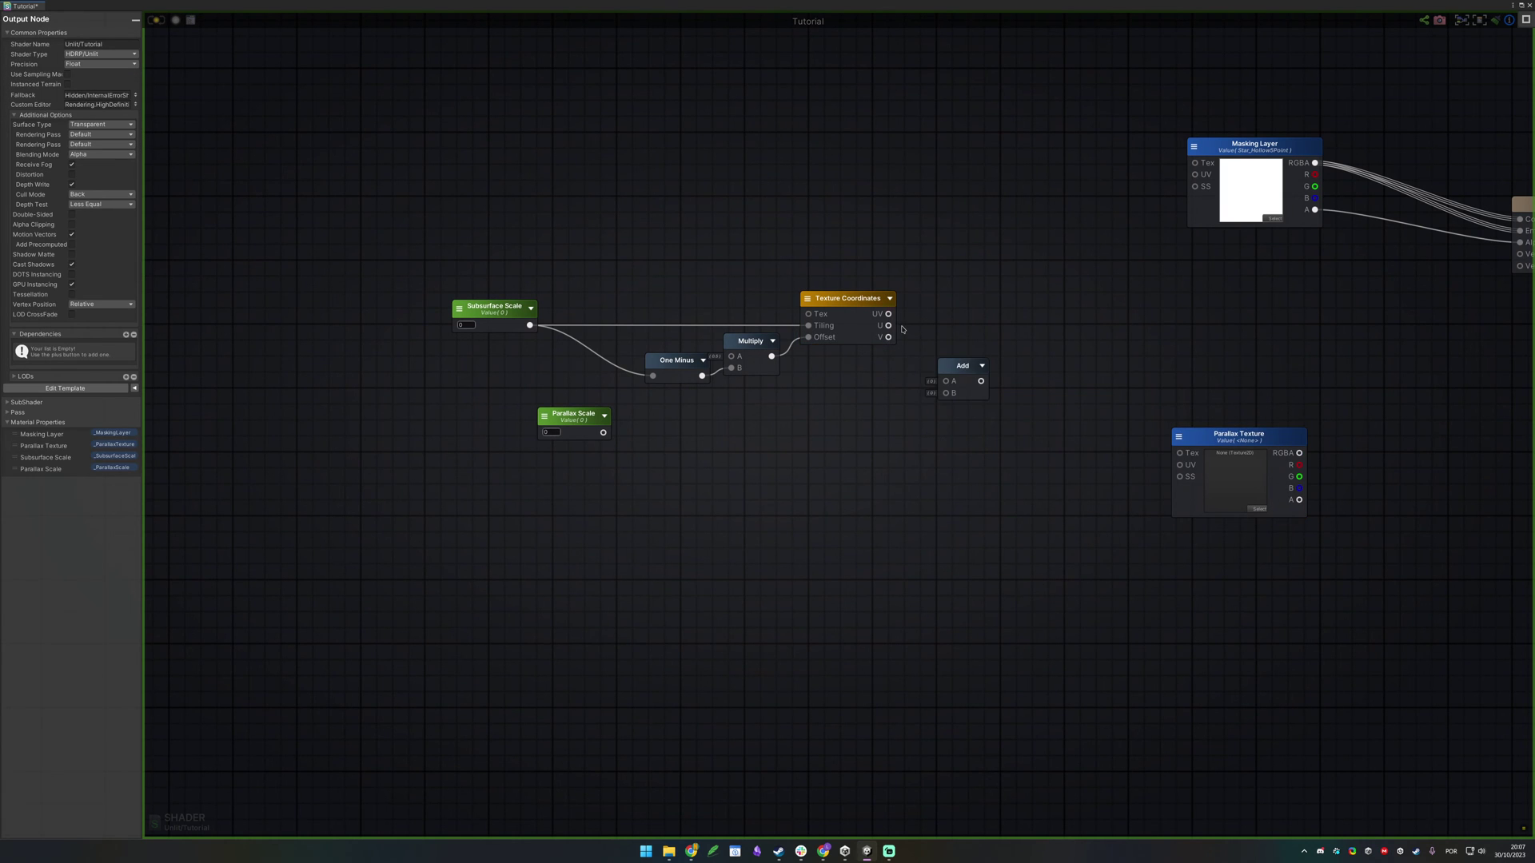
drag(888, 313, 949, 382)
drag(909, 434, 1085, 379)
drag(896, 229, 803, 421)
middle_drag(530, 497, 815, 431)
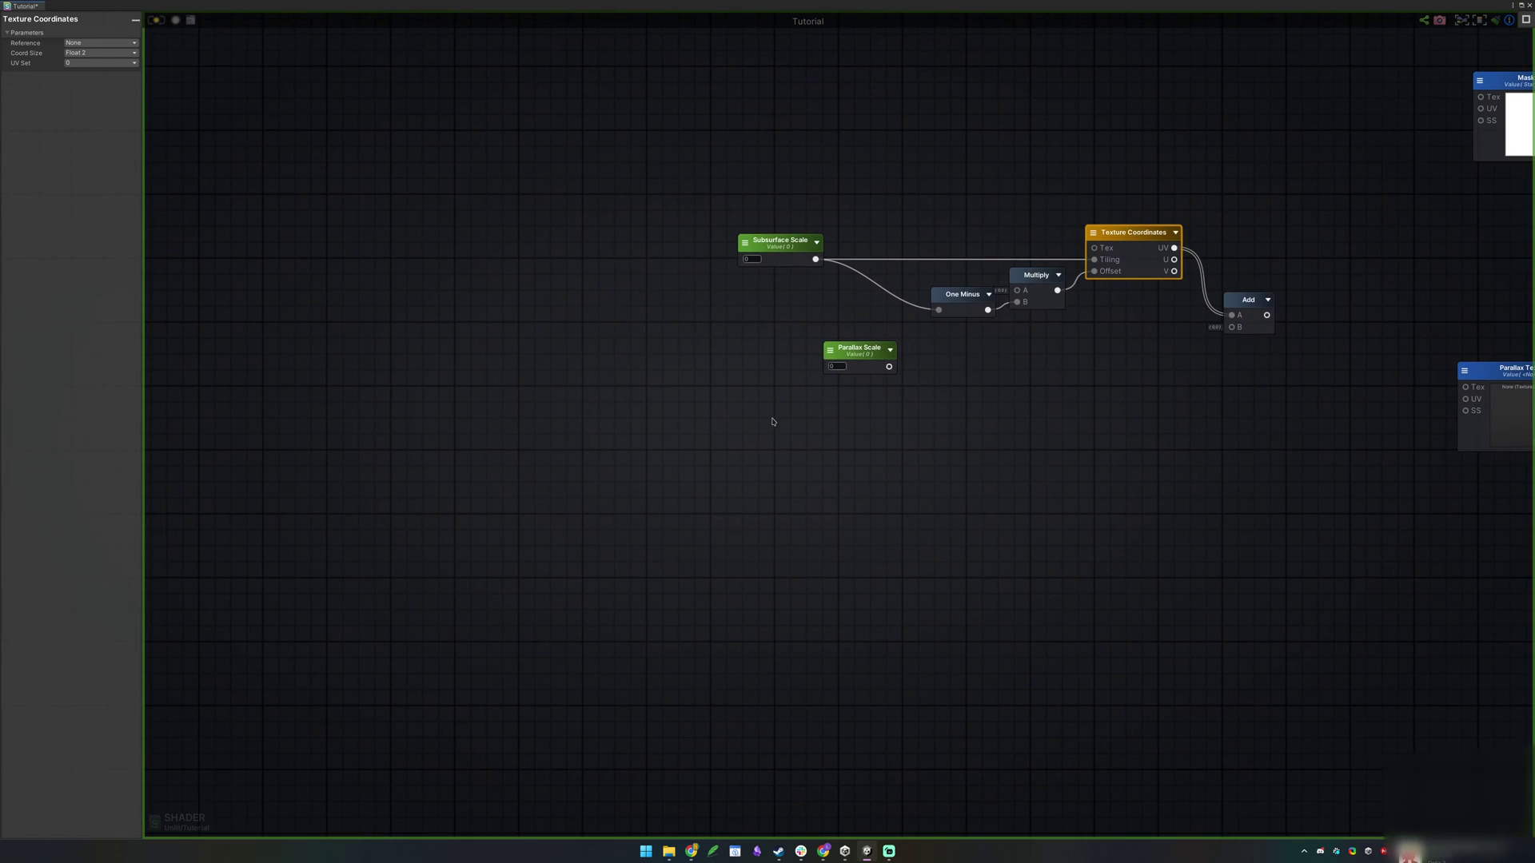
Move Parallax Scale away below the other nodes and set the Subsurface Scale default value to 2
drag(856, 368, 706, 464)
click(783, 429)
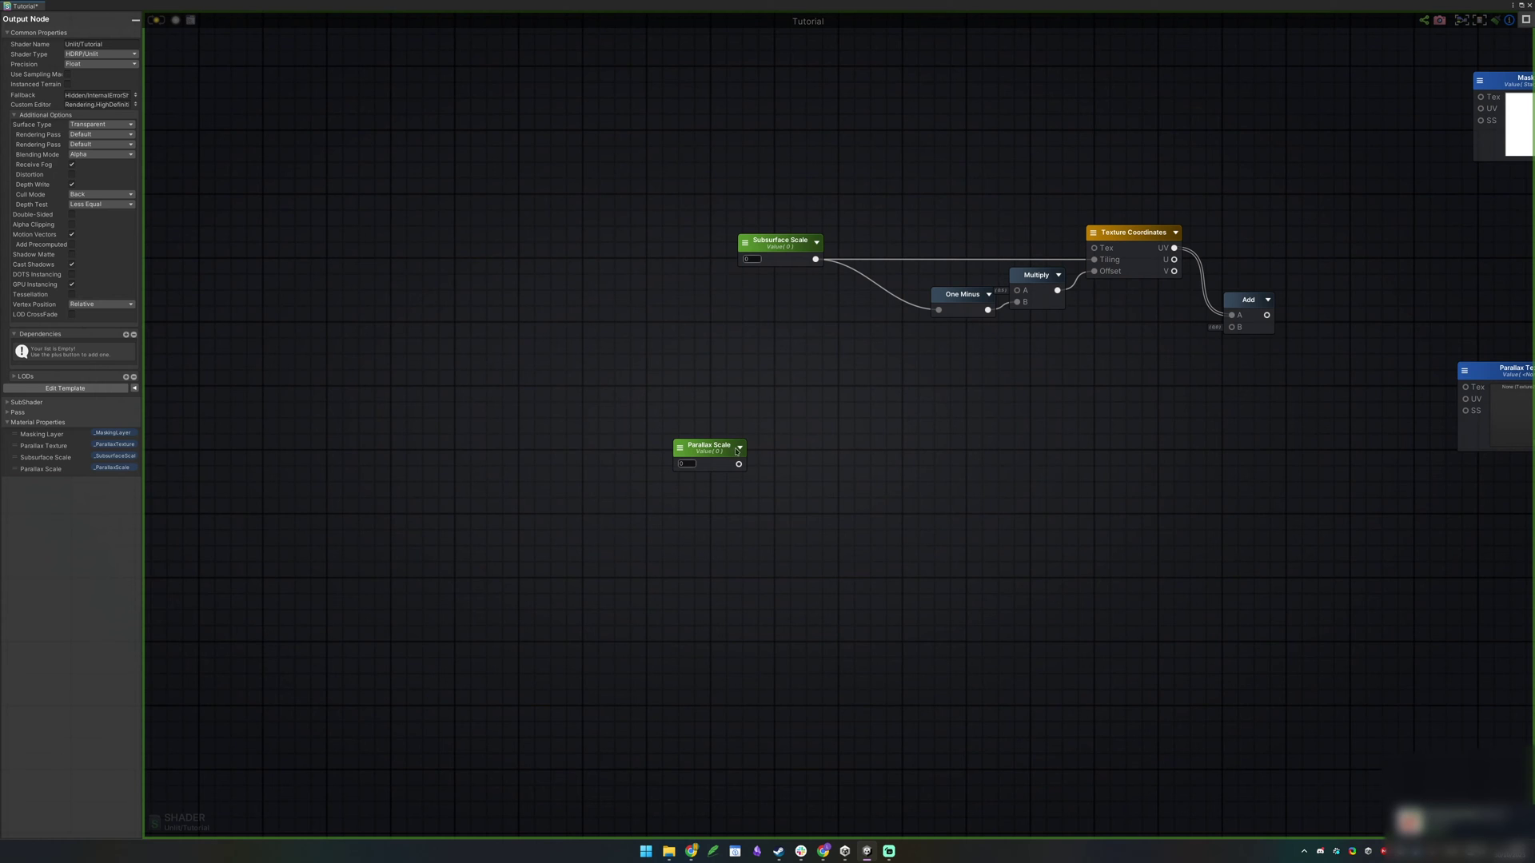
middle_drag(743, 158, 750, 212)
click(779, 298)
click(757, 315)
text(2)
click(708, 428)
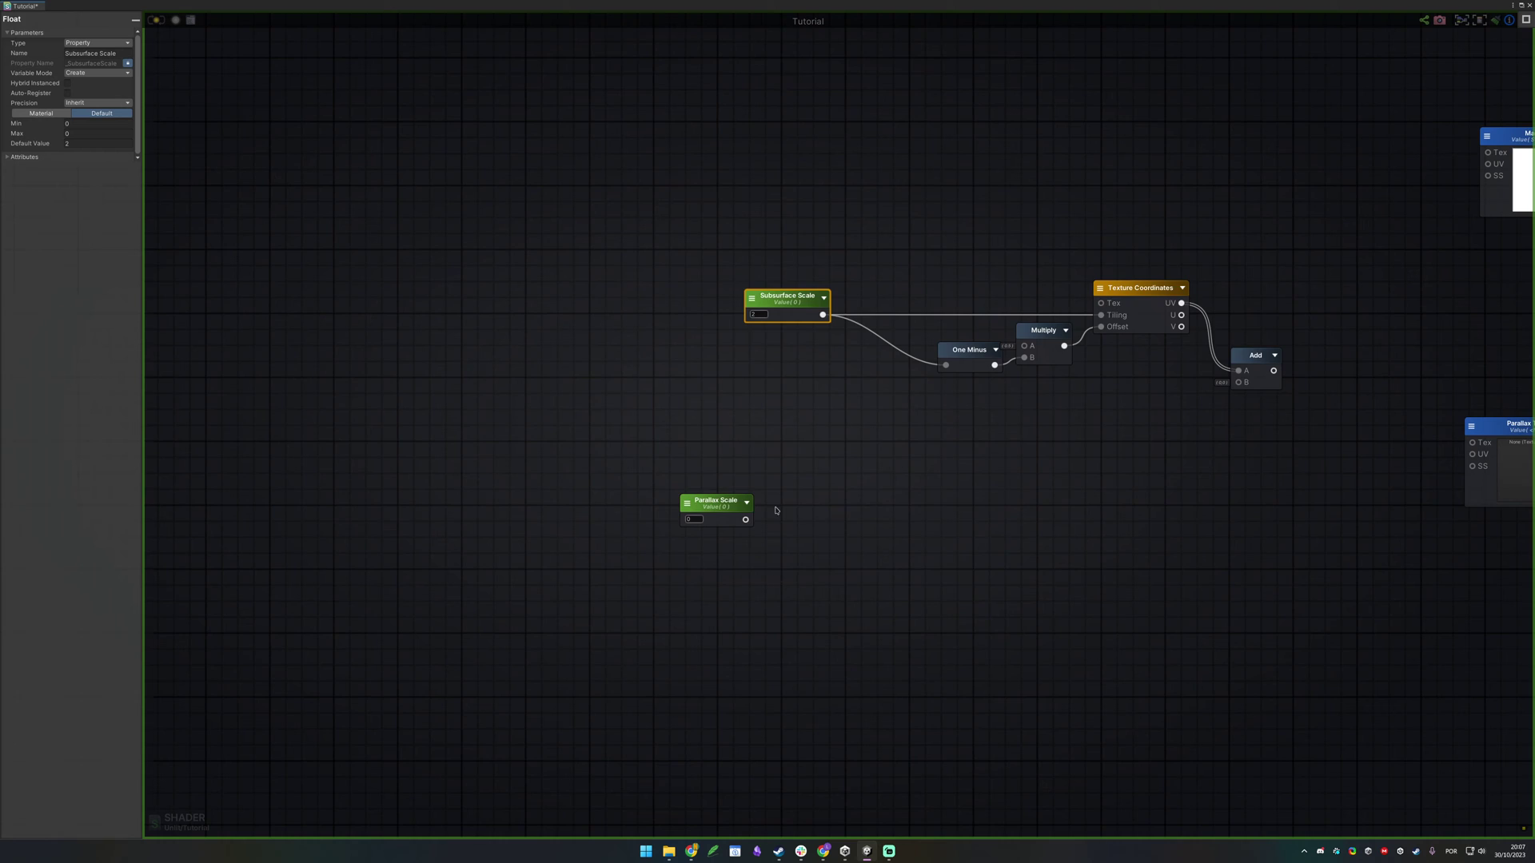
Set the Parallax Scale default value to 2
middle_drag(880, 452, 822, 332)
click(627, 392)
click(581, 430)
click(631, 395)
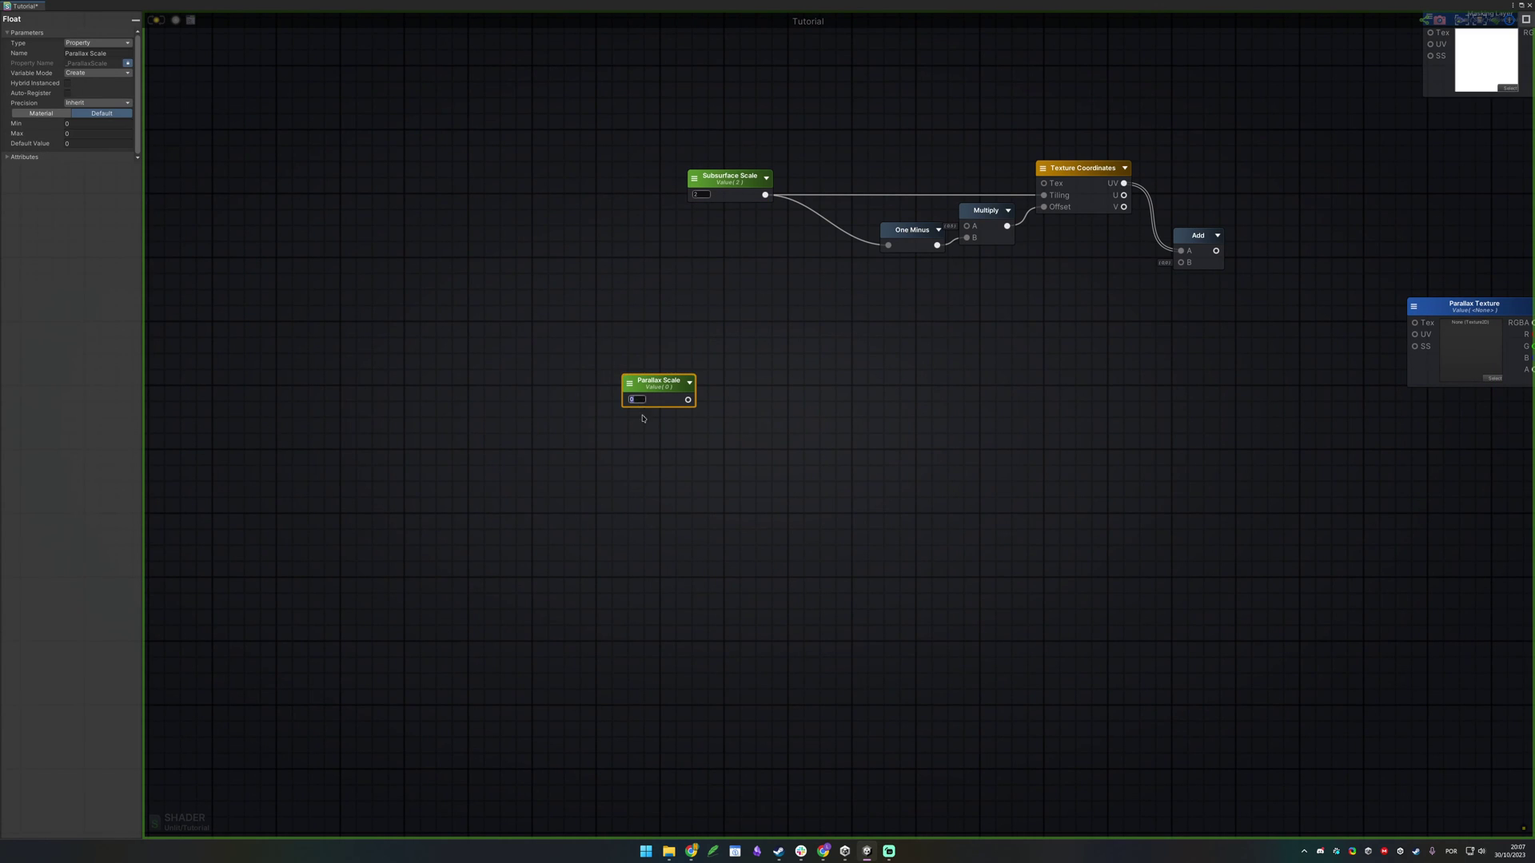
text(2)
click(642, 418)
Create a Parallax Offset node from Parallax Scale and wire the scale into its Height input instead of H
middle_drag(713, 380, 592, 426)
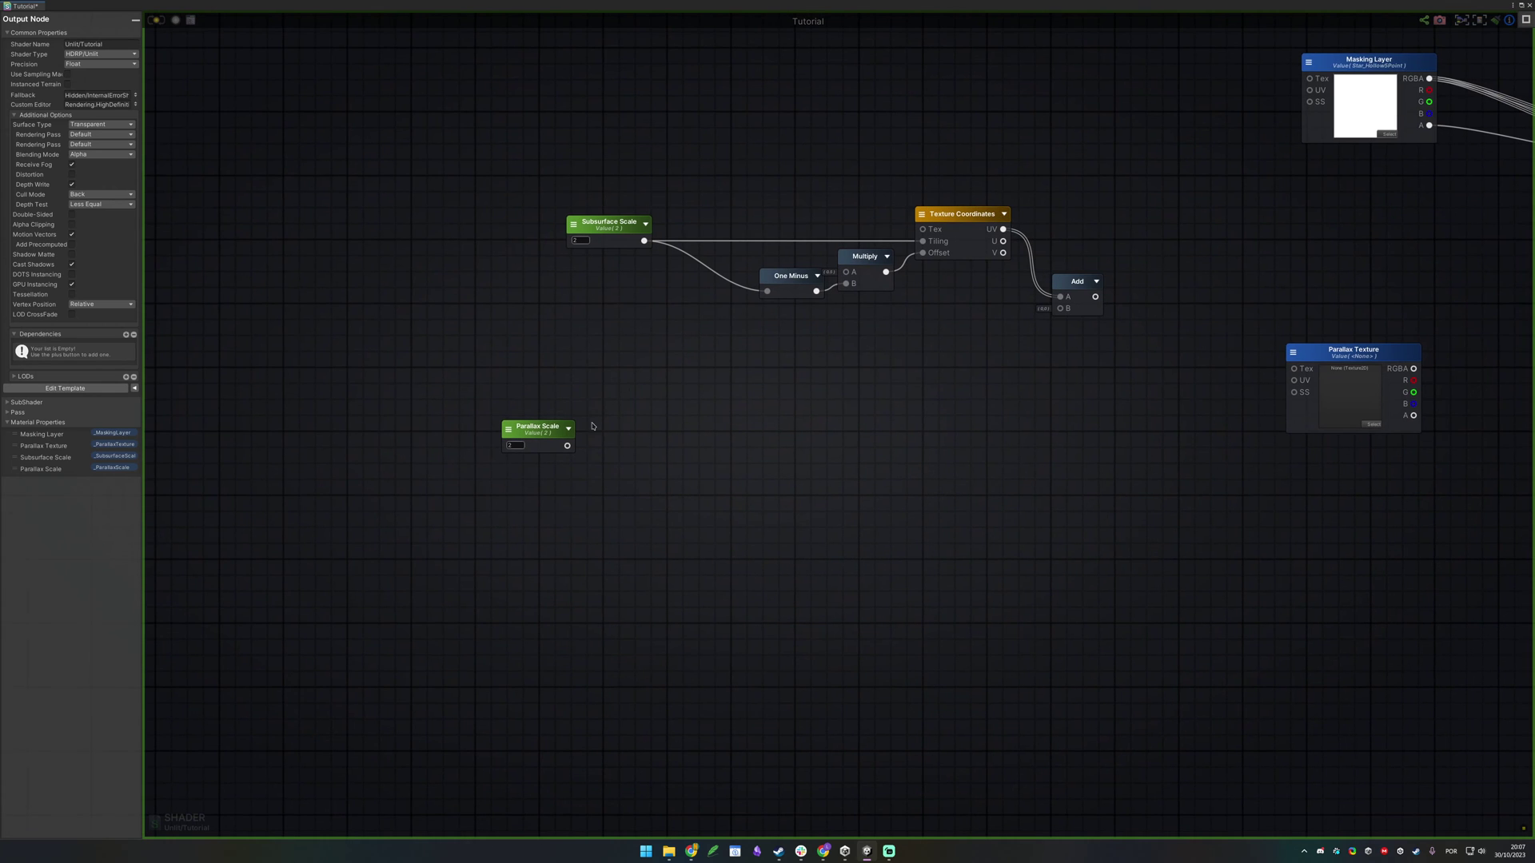
drag(567, 446, 775, 444)
text(pa)
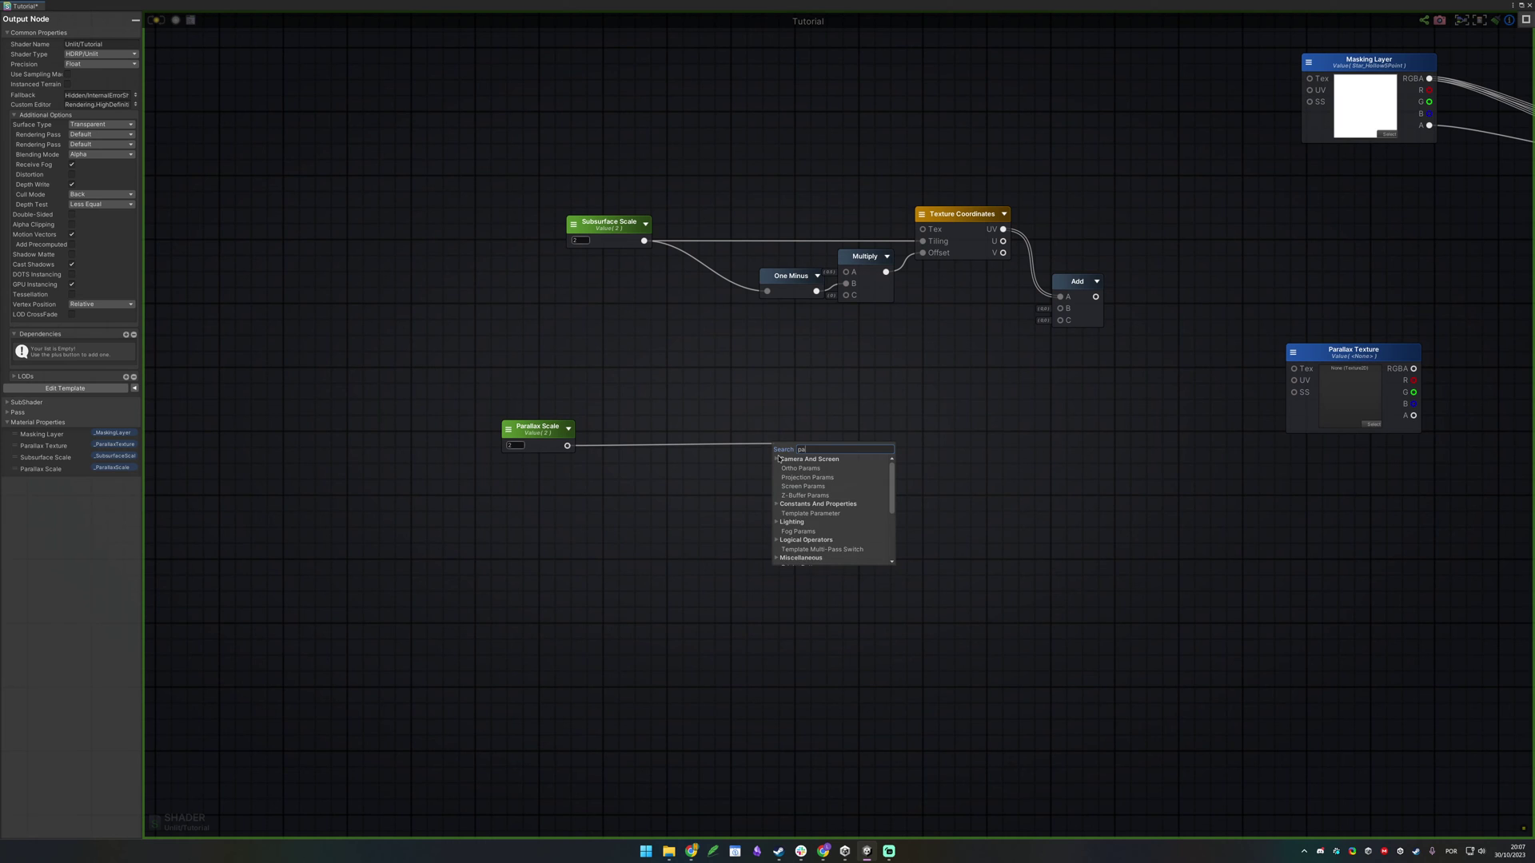
text(rallax off)
key(Return)
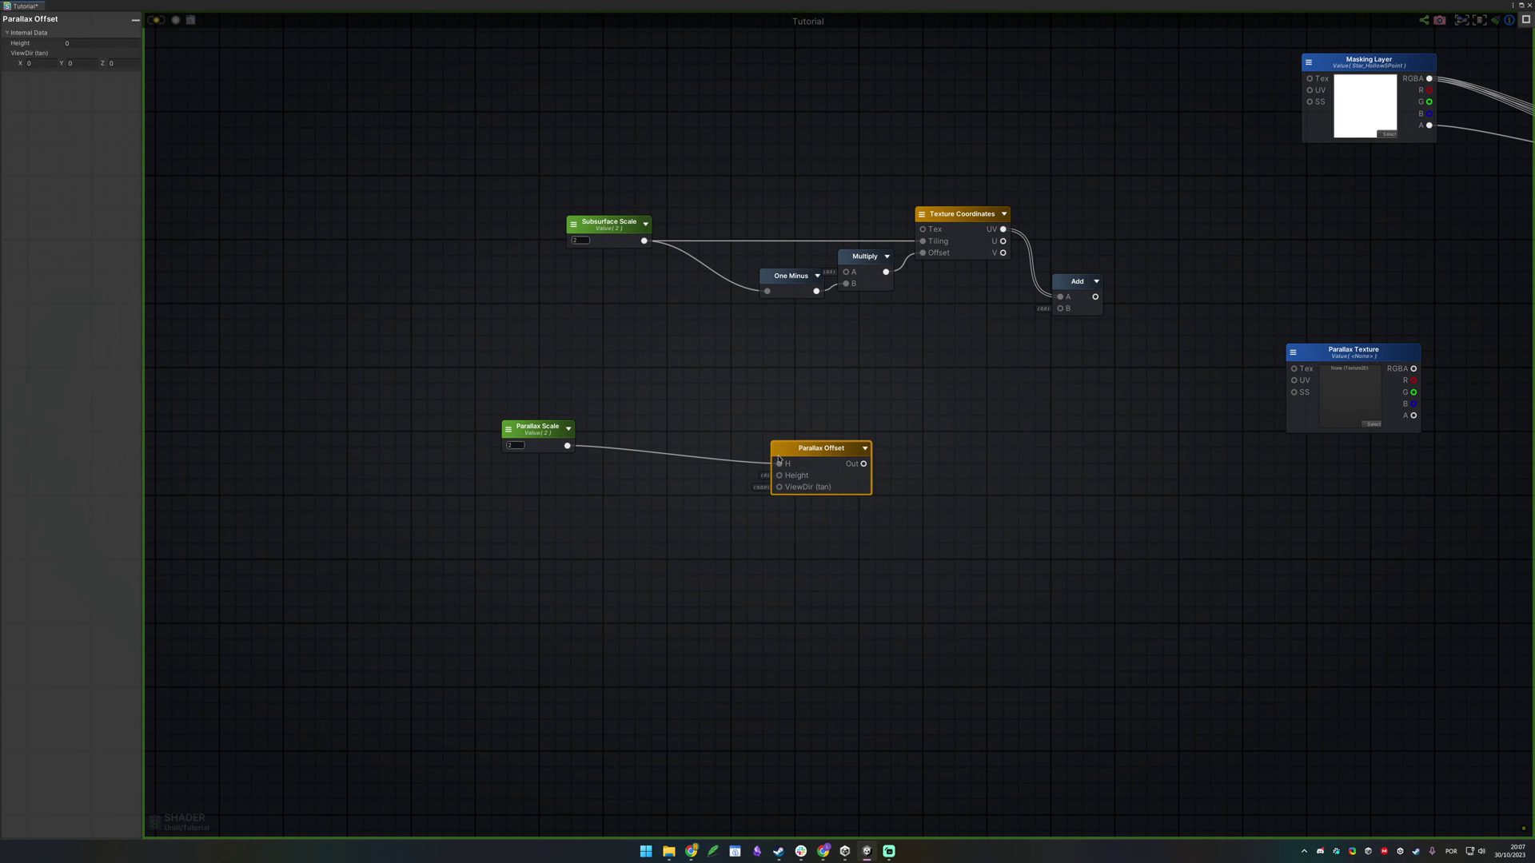
drag(781, 468, 640, 491)
drag(567, 446, 837, 412)
click(870, 473)
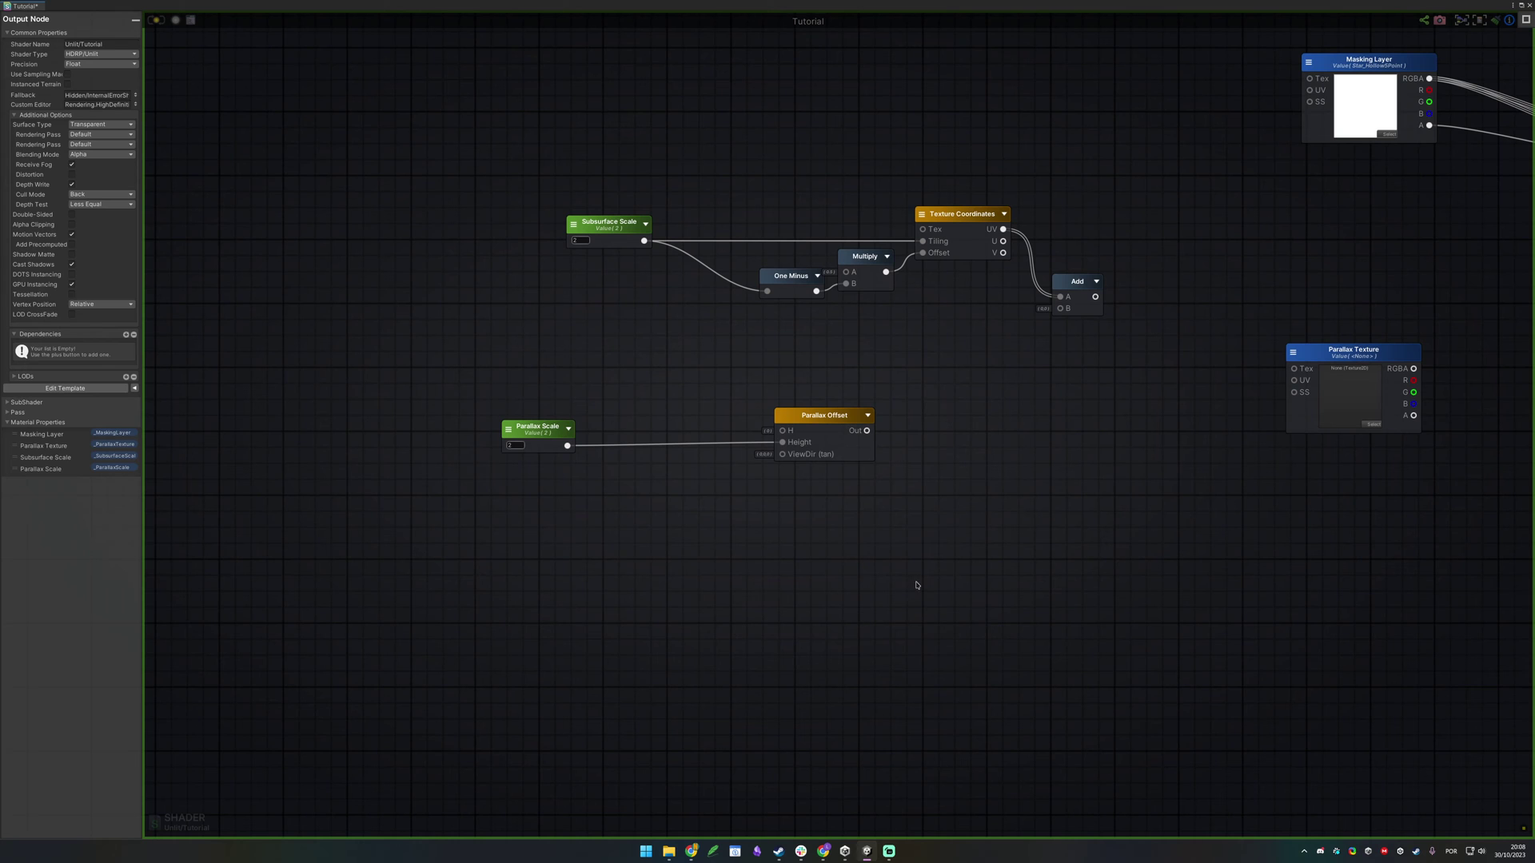
drag(783, 454, 870, 483)
Add a View Dir node in Tangent space and connect its XYZ output to the Parallax Offset ViewDir input
middle_drag(691, 504, 795, 470)
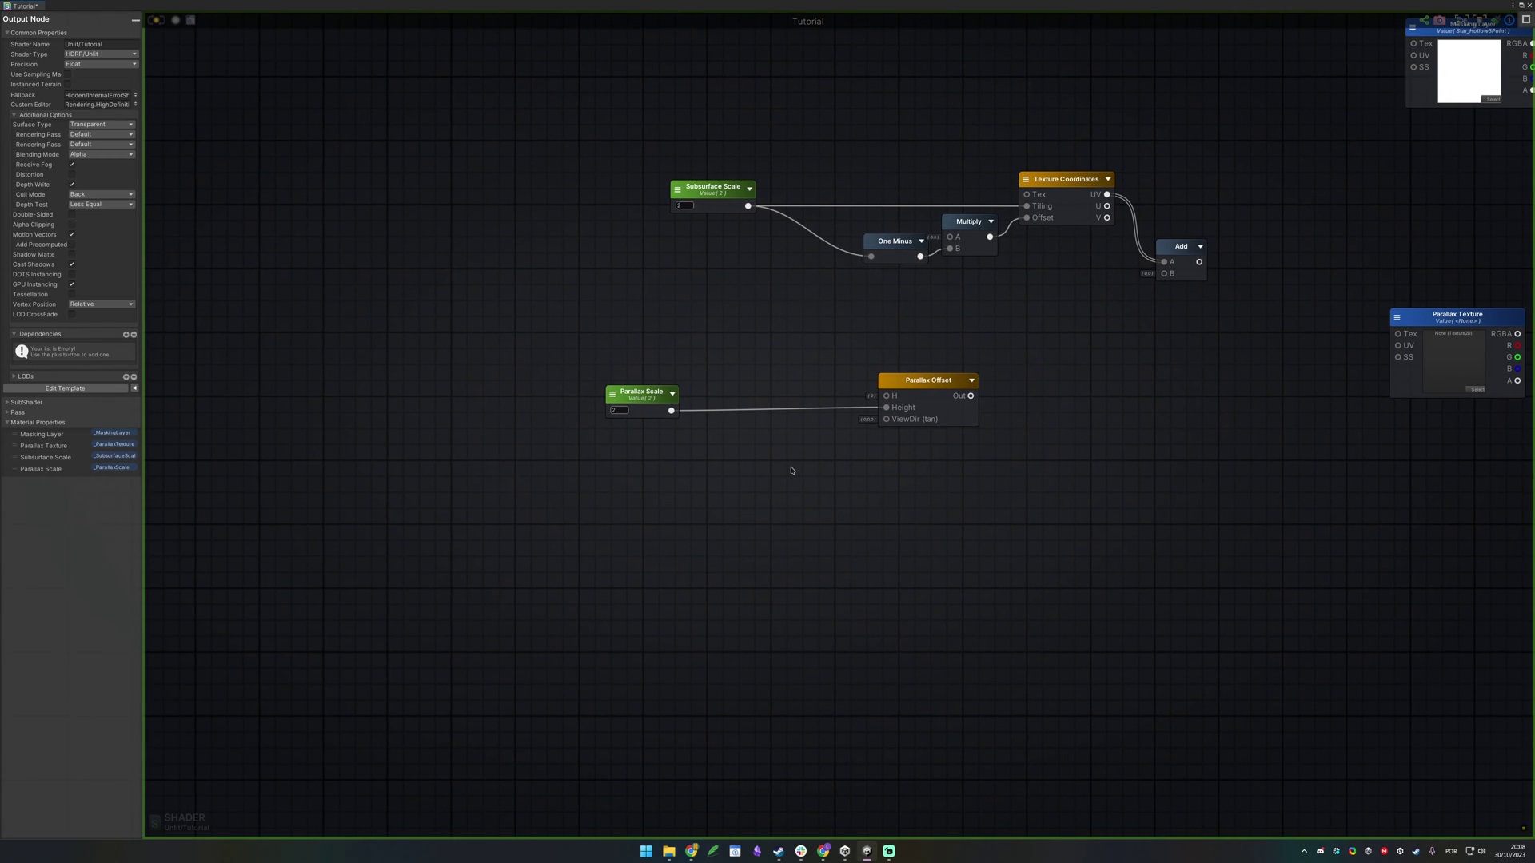
right_click(792, 470)
text(view di)
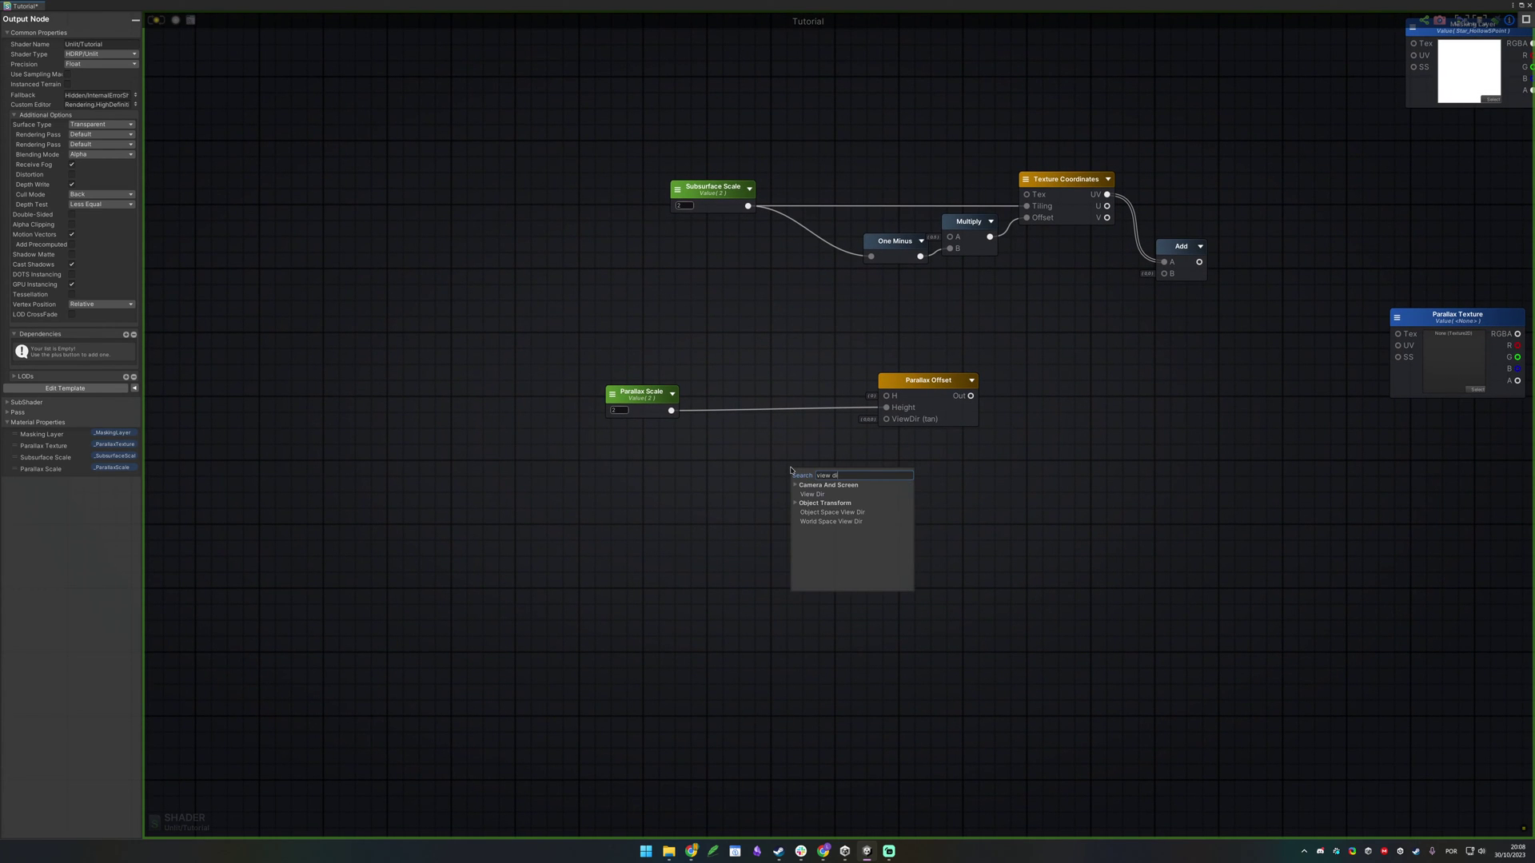
key(Return)
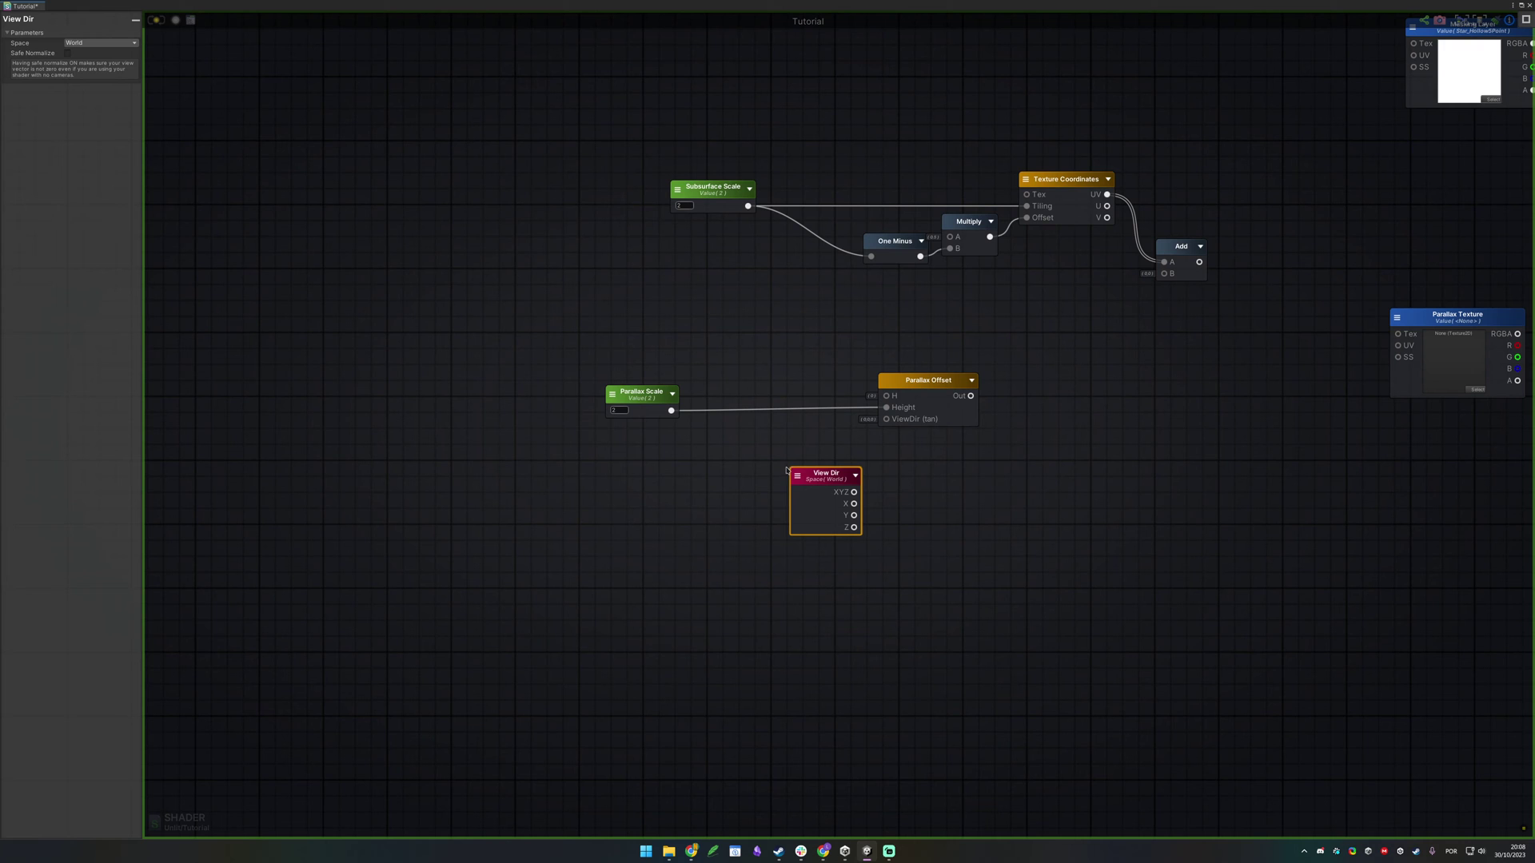
click(91, 48)
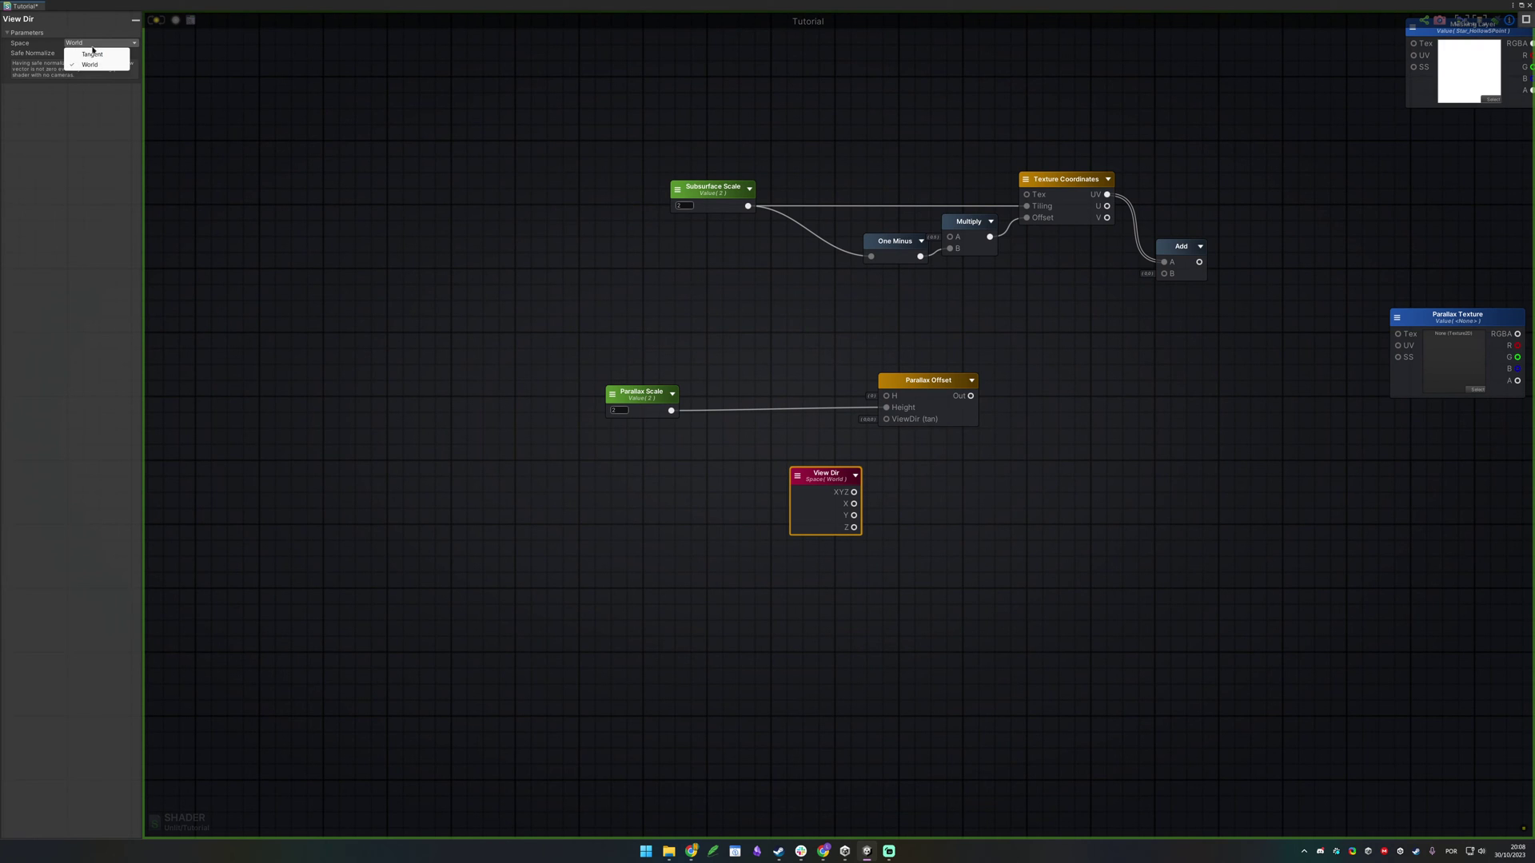
click(88, 54)
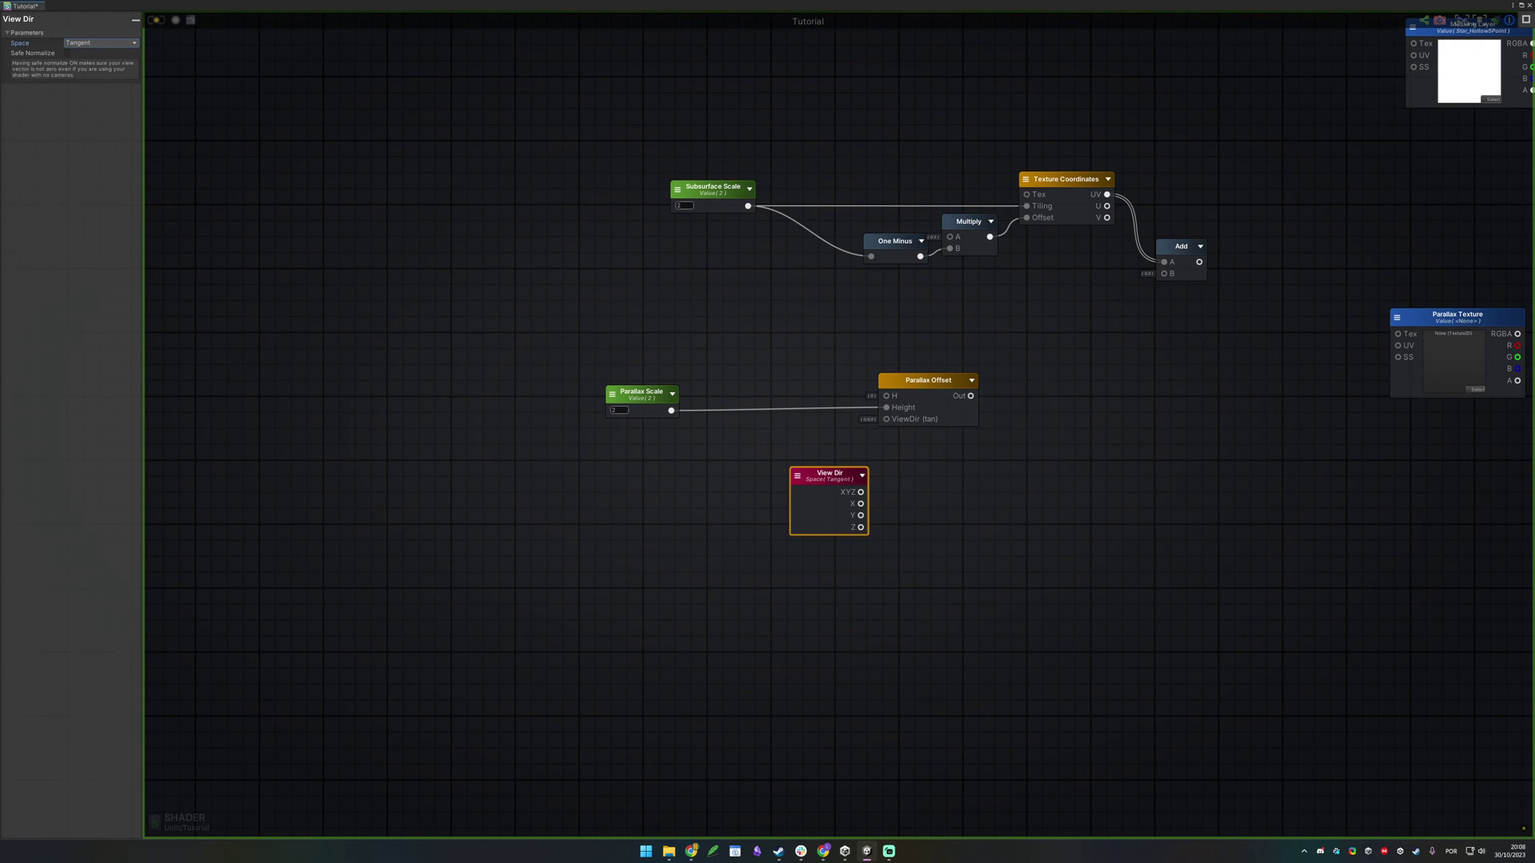
click(1371, 224)
drag(824, 490, 885, 419)
click(847, 483)
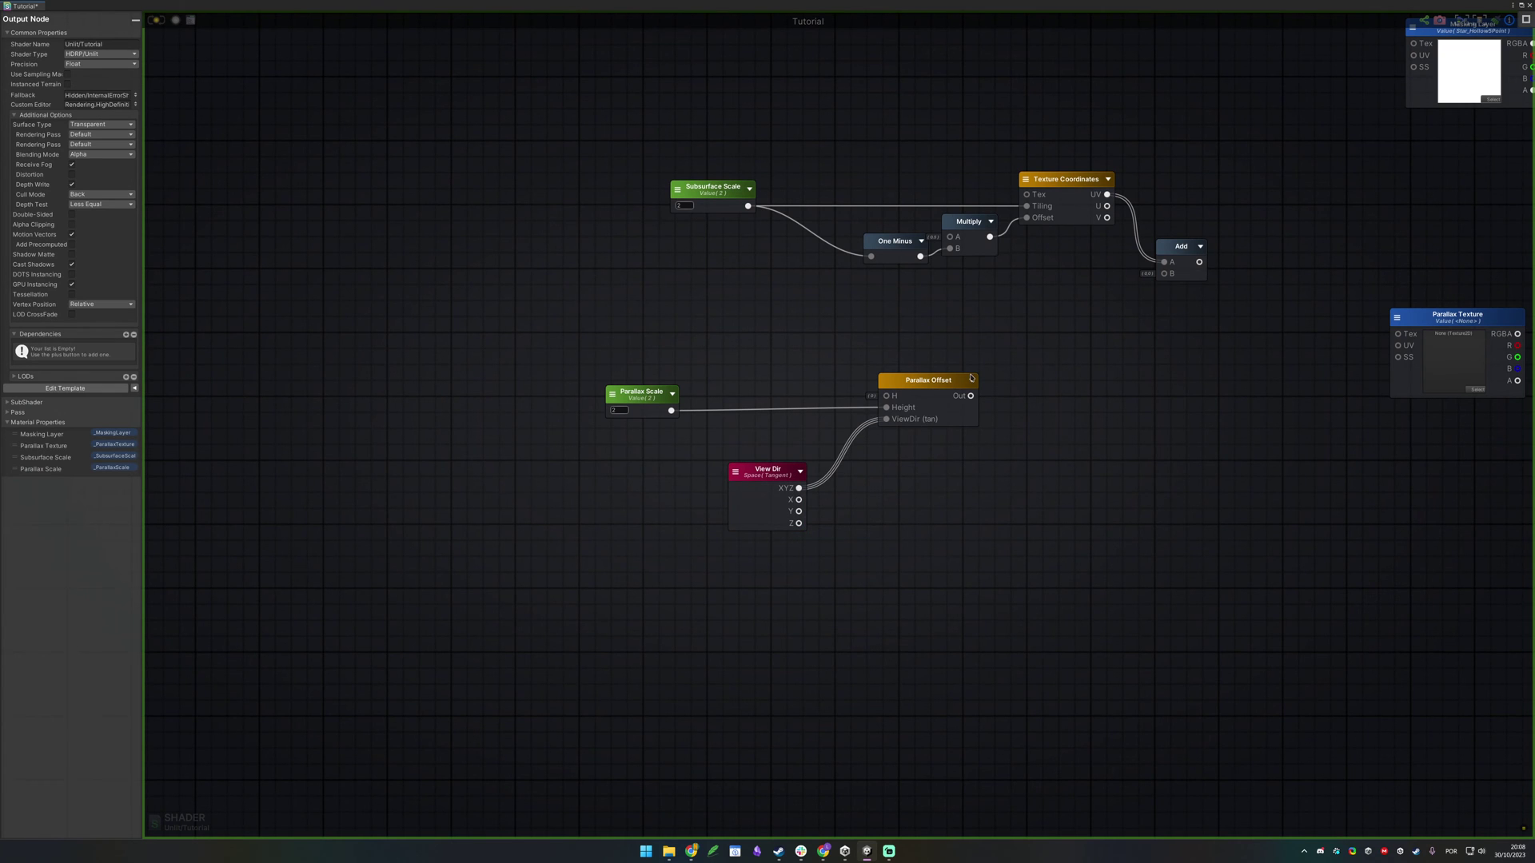
Connect the Parallax Offset output to Add's B input and expand the previews of both nodes
click(968, 380)
click(971, 380)
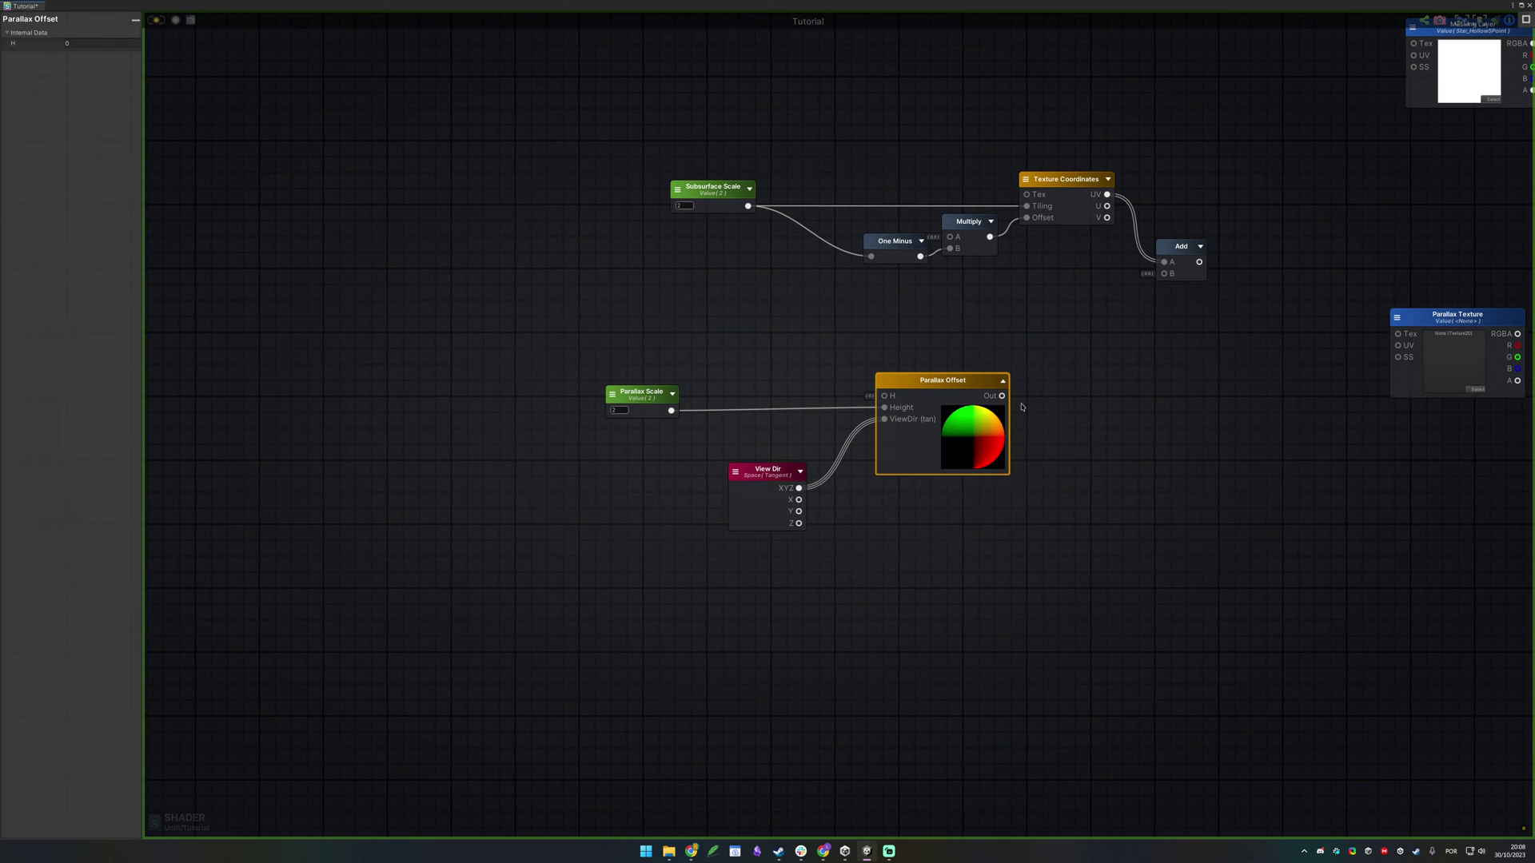
drag(1003, 397, 1164, 273)
click(1199, 247)
mouse_move(1284, 323)
right_down()
mouse_move(955, 344)
mouse_move(828, 304)
right_up()
mouse_move(822, 190)
mouse_down()
mouse_move(662, 369)
mouse_move(680, 350)
mouse_move(720, 364)
mouse_move(656, 332)
mouse_move(676, 376)
mouse_up()
click(836, 198)
drag(800, 175, 641, 365)
drag(847, 192, 695, 365)
drag(880, 145, 679, 351)
drag(842, 192, 647, 360)
drag(833, 207, 685, 351)
drag(835, 197, 680, 352)
drag(826, 193, 683, 351)
drag(818, 202, 670, 357)
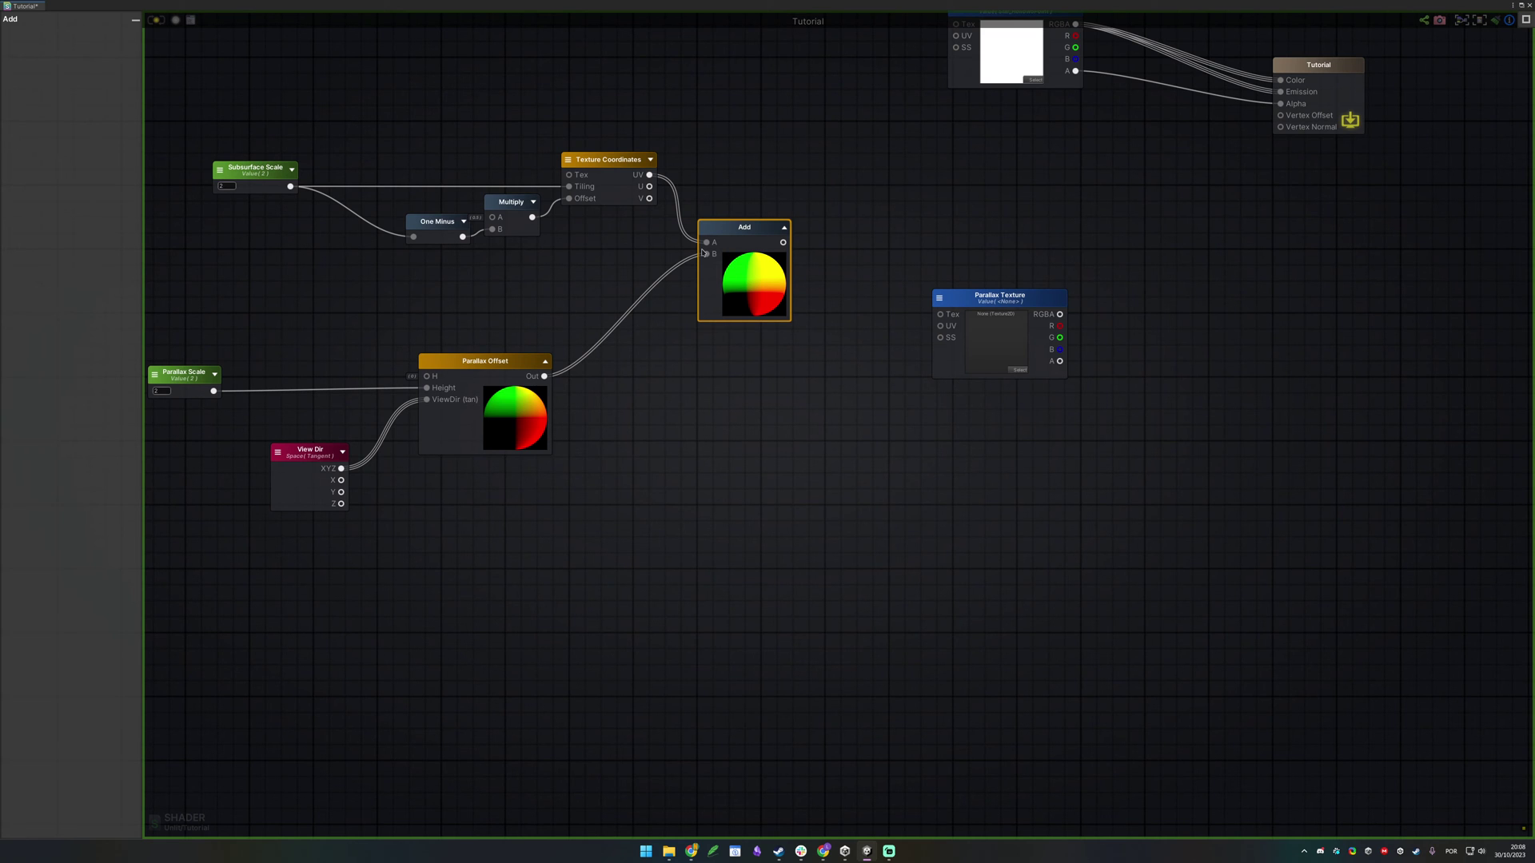
Pass the Add output through a new Vertex To Fragment node into the UV input of Parallax Texture
drag(783, 242, 811, 294)
text(ver)
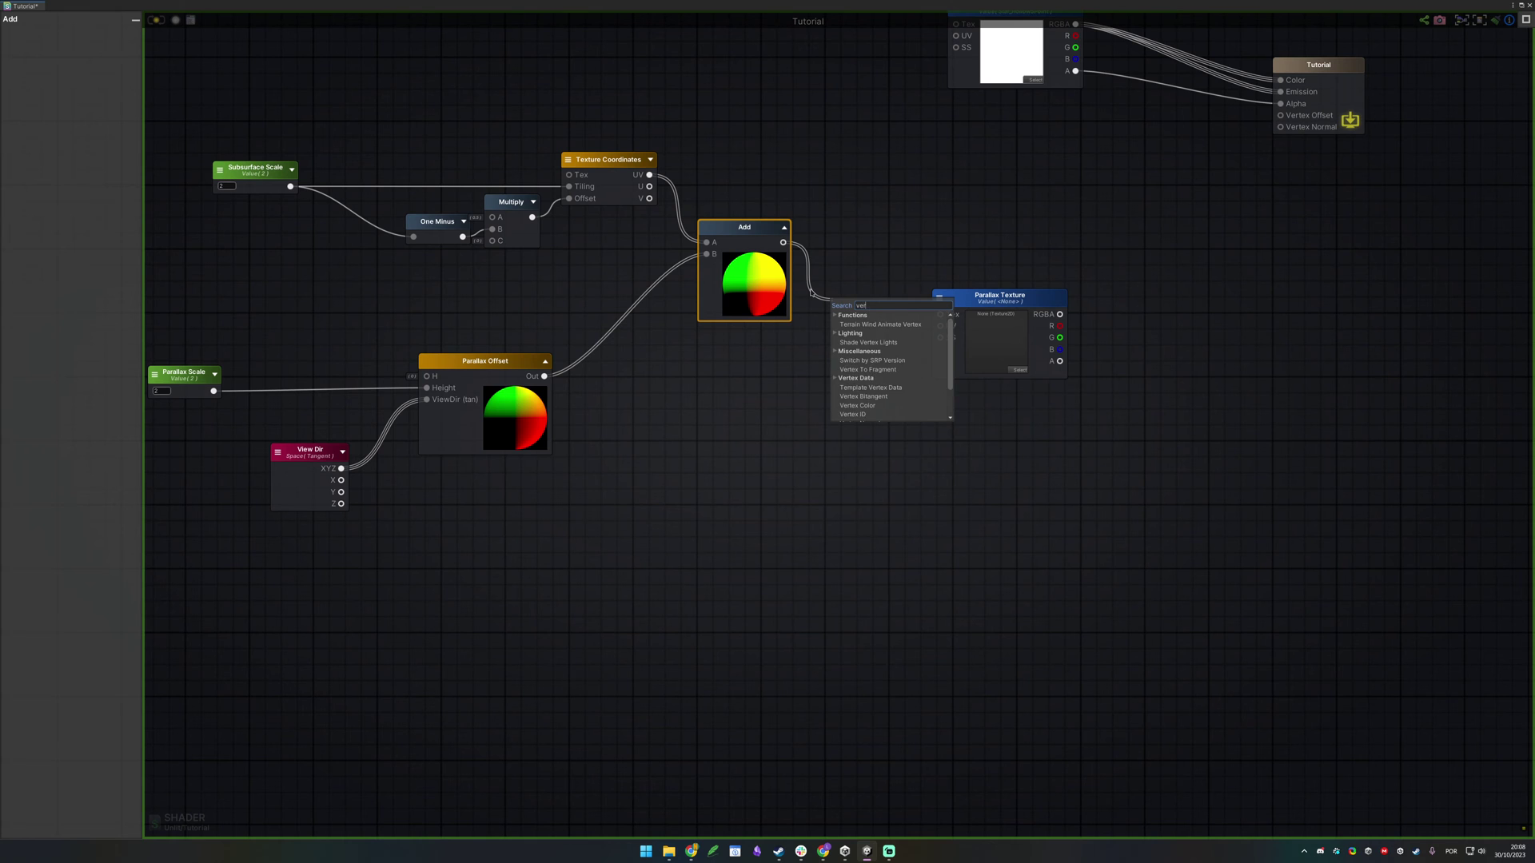
text(tex tof)
key(BackSpace)
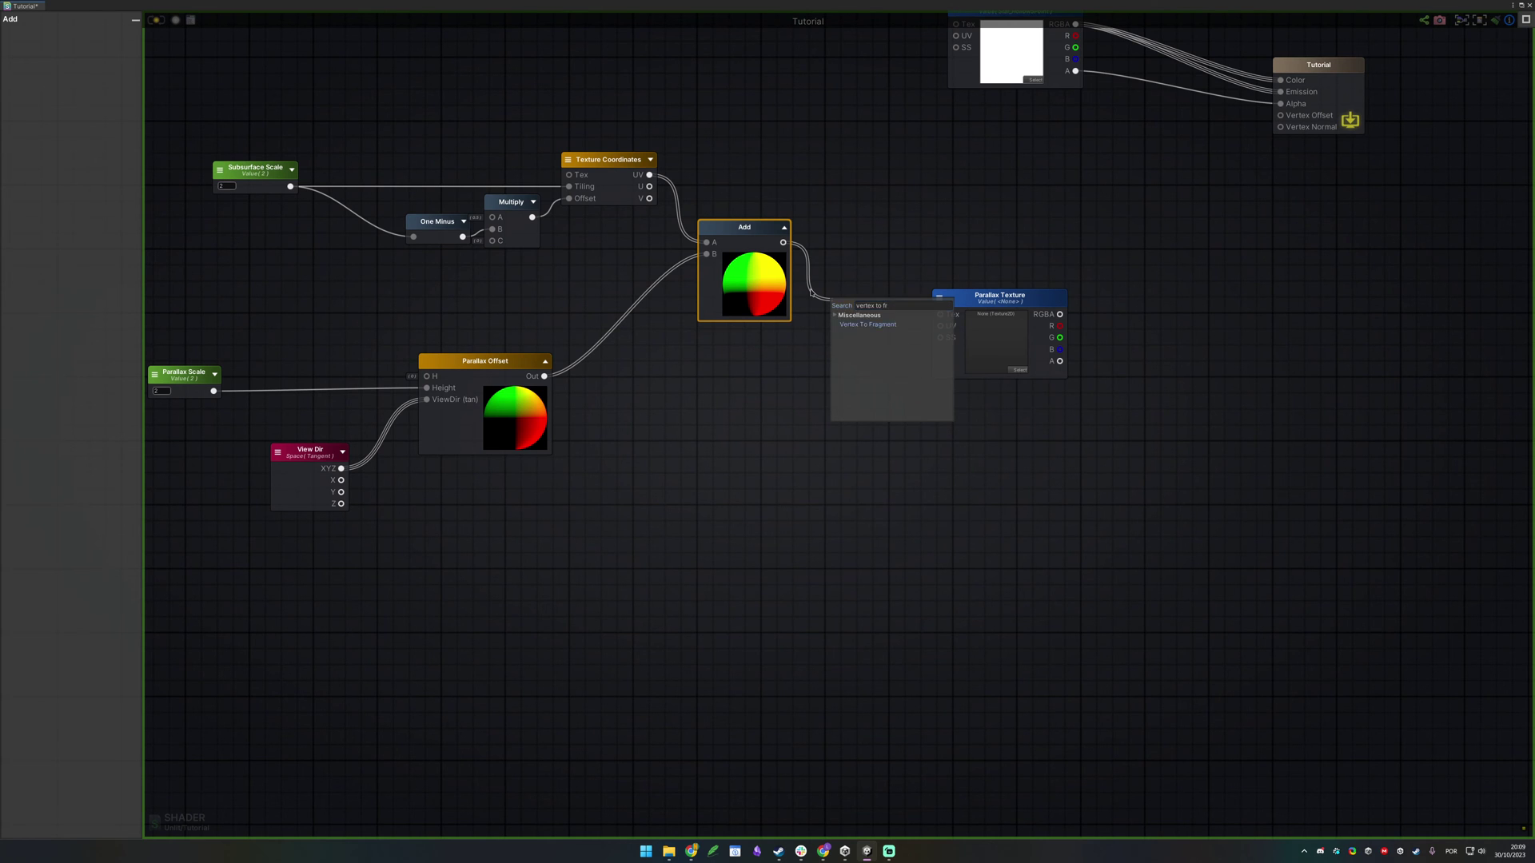
key(Return)
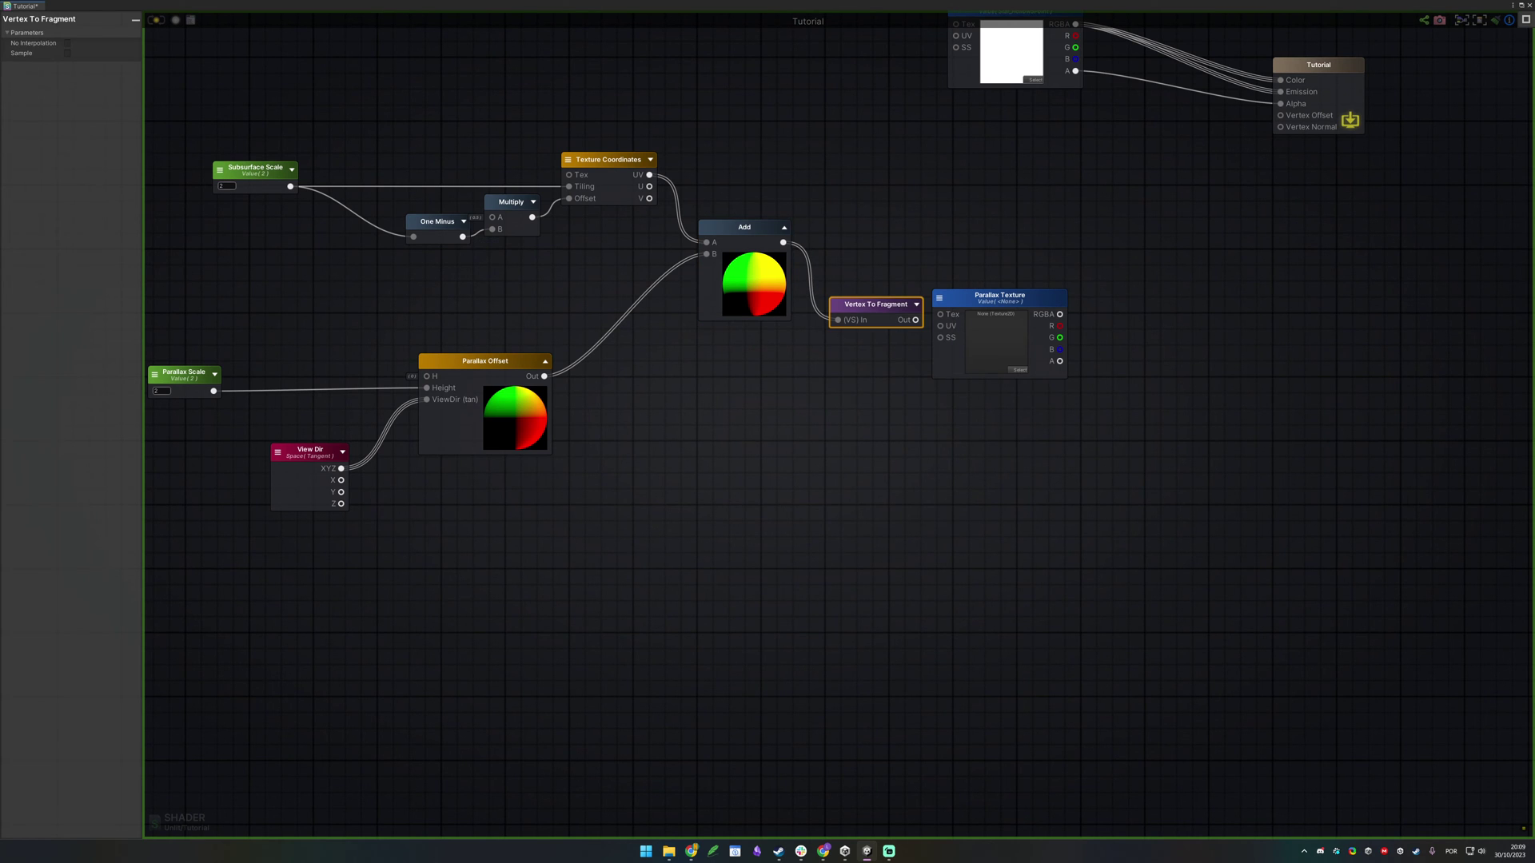
drag(869, 327, 941, 326)
Assign the CausticNoise texture to the Parallax Texture node and move the node farther from Vertex To Fragment
click(1024, 371)
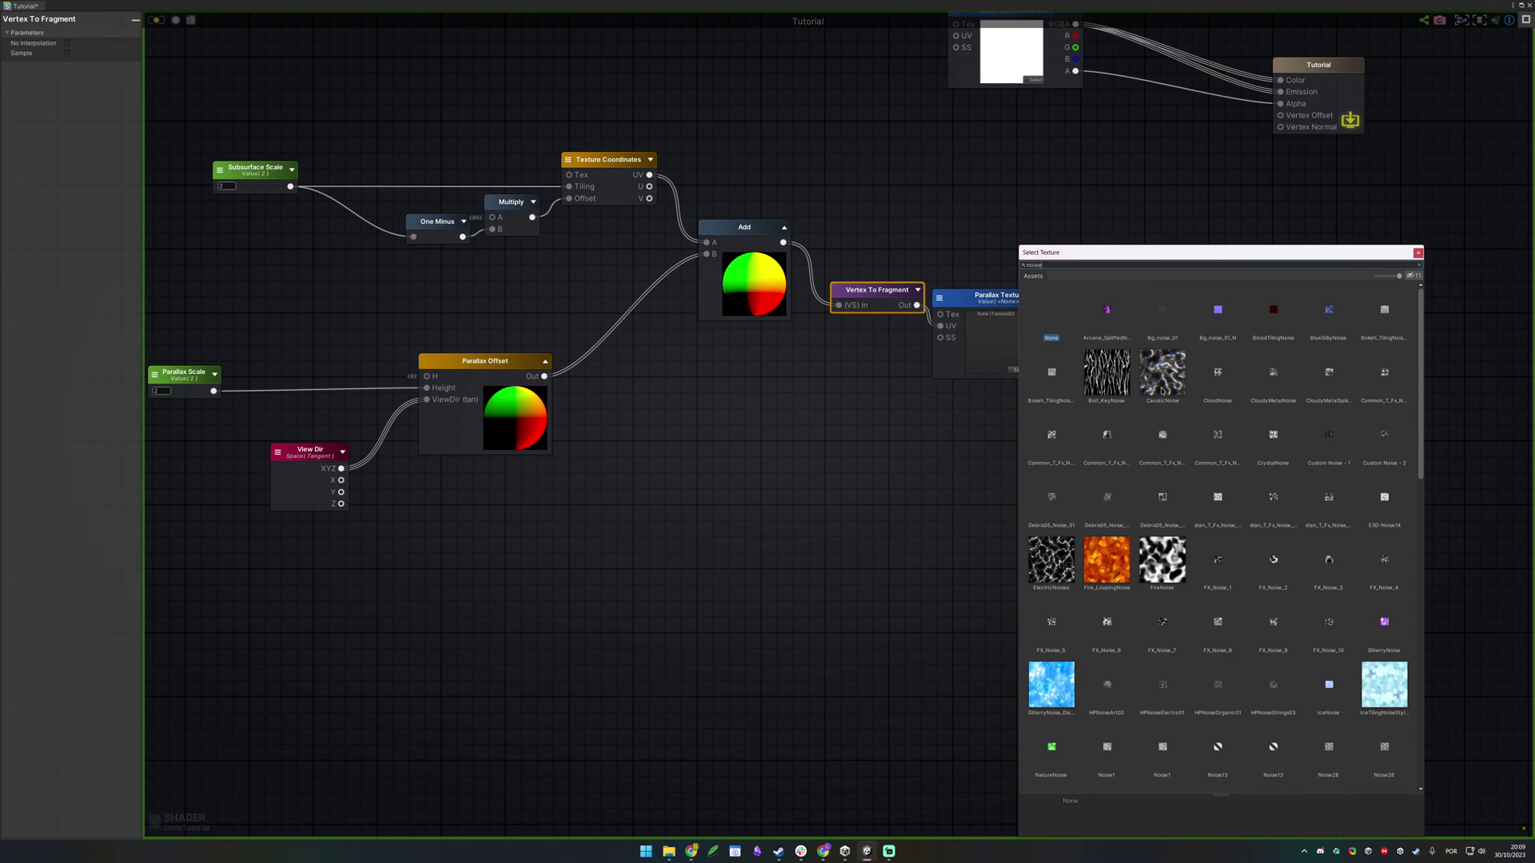
double_click(1161, 372)
click(1155, 384)
middle_drag(1154, 383, 1030, 394)
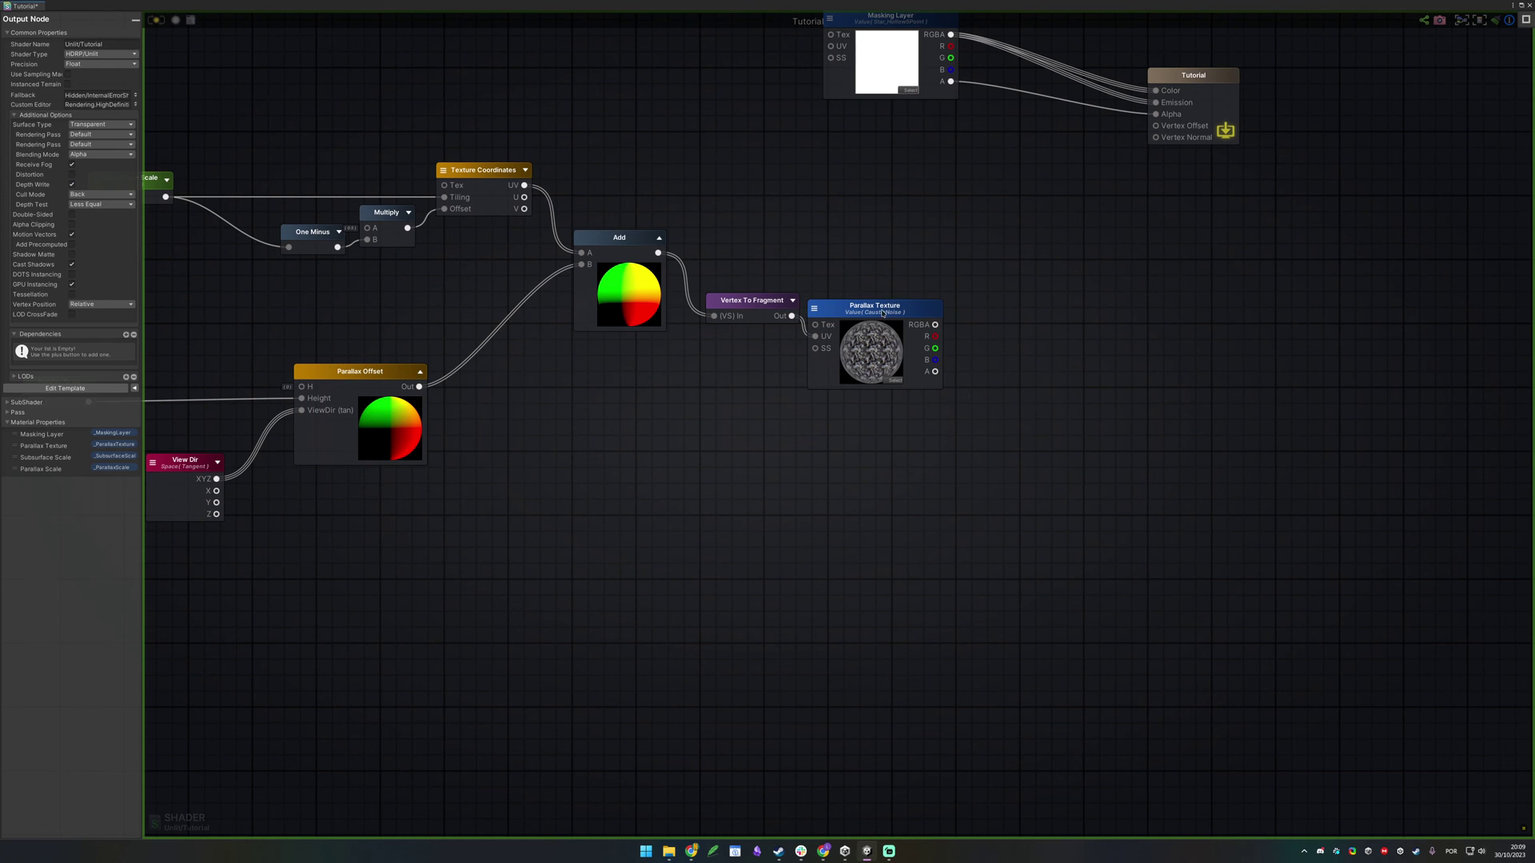
drag(882, 311, 977, 299)
Review the Subsurface Scale and Parallax Scale branches that drive the parallax UVs
click(843, 381)
drag(911, 441, 1184, 251)
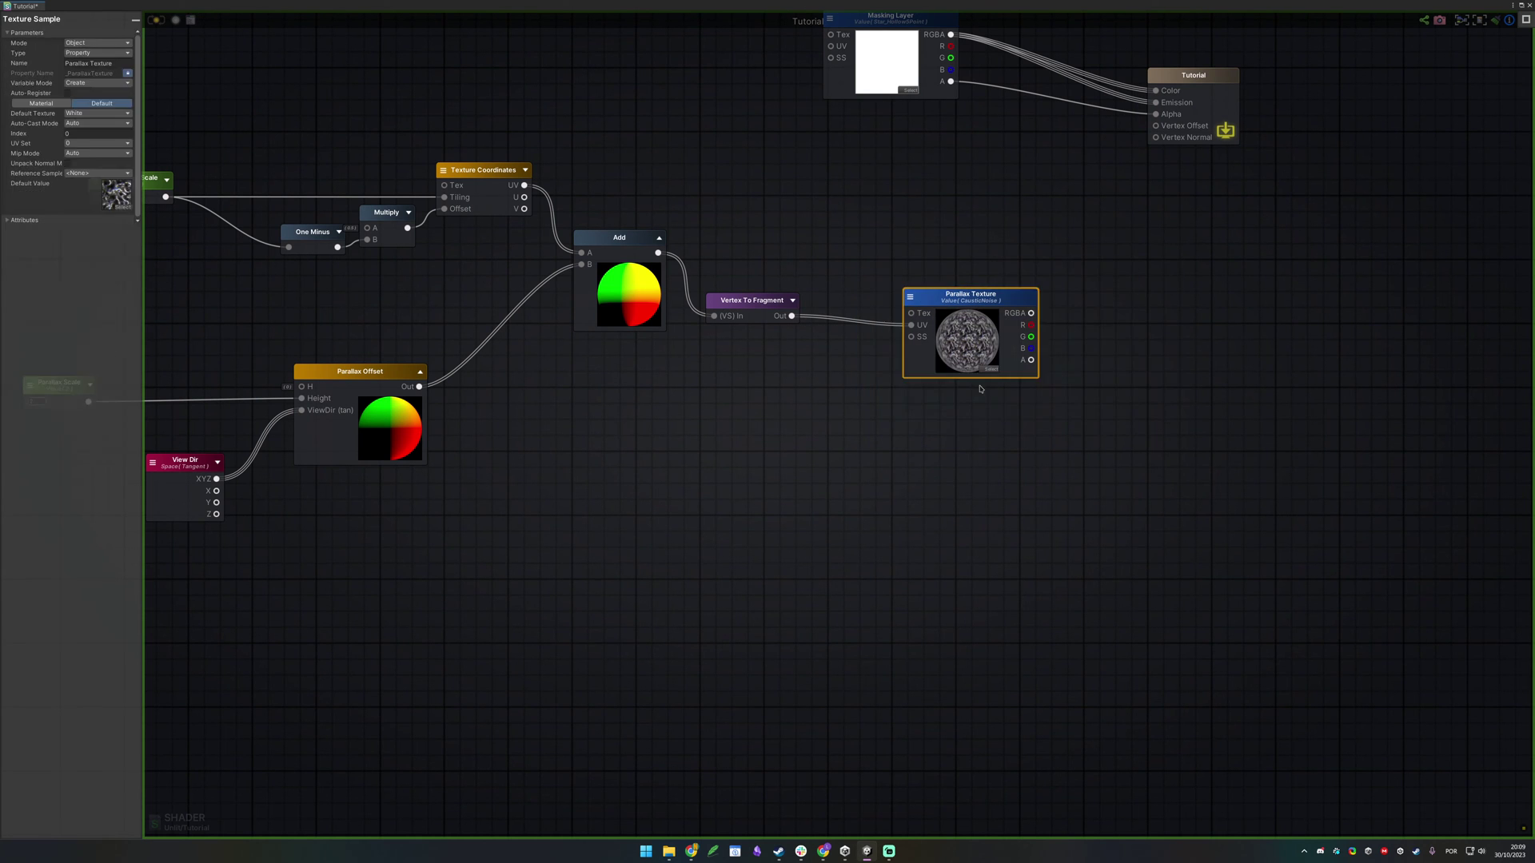
drag(832, 442, 1071, 312)
middle_drag(758, 450, 1406, 414)
click(772, 295)
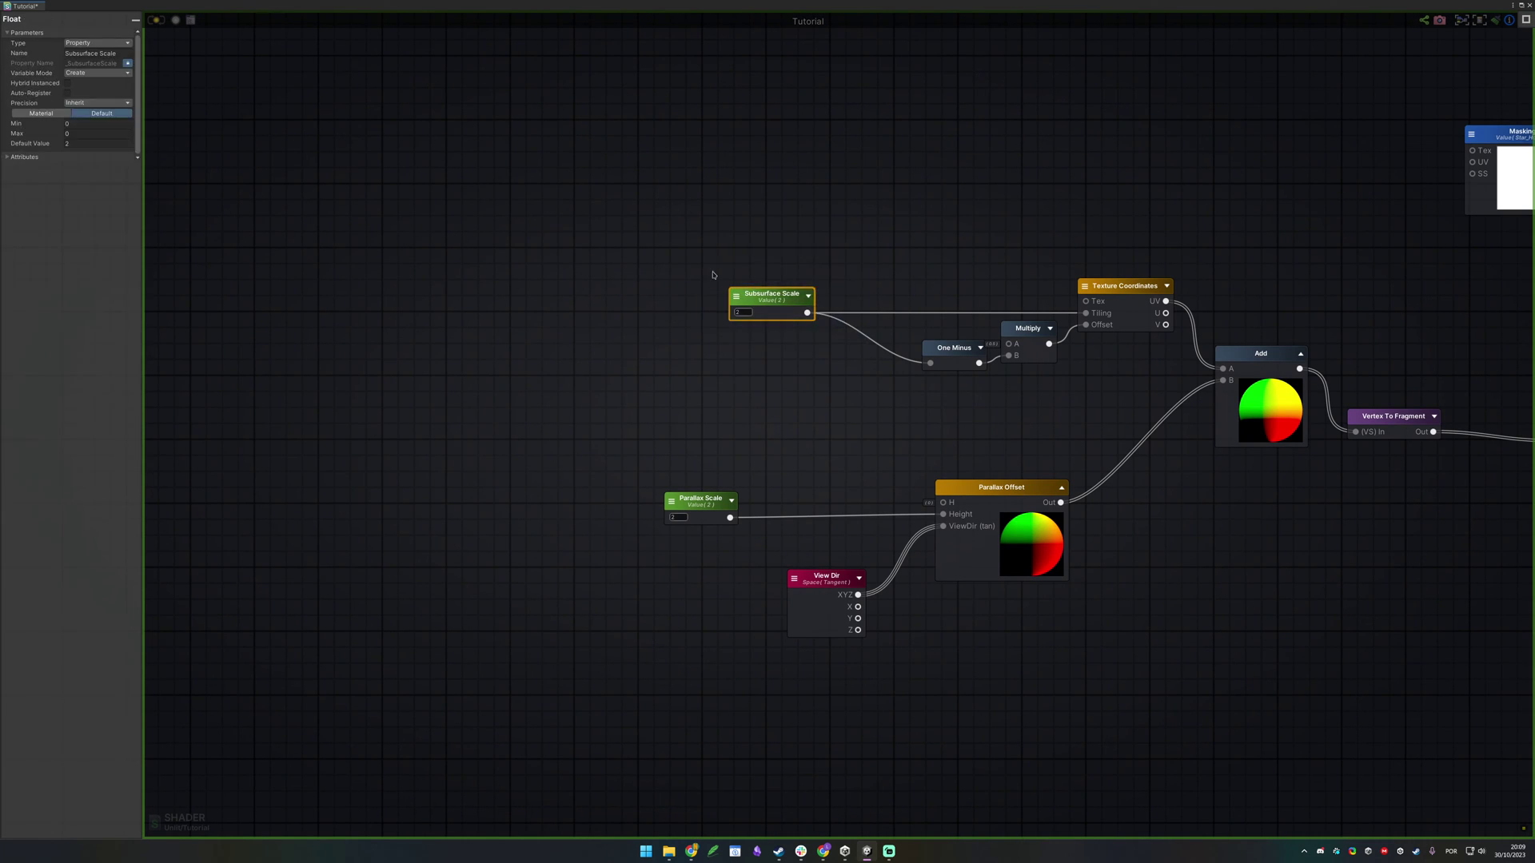
click(466, 490)
drag(499, 603, 740, 459)
drag(602, 452, 759, 552)
Connect the Parallax Texture RGBA output to the Color and Emission inputs of the Tutorial output node, replacing the Masking Layer links
mouse_move(1461, 453)
middle_down()
mouse_move(904, 379)
mouse_move(764, 534)
middle_up()
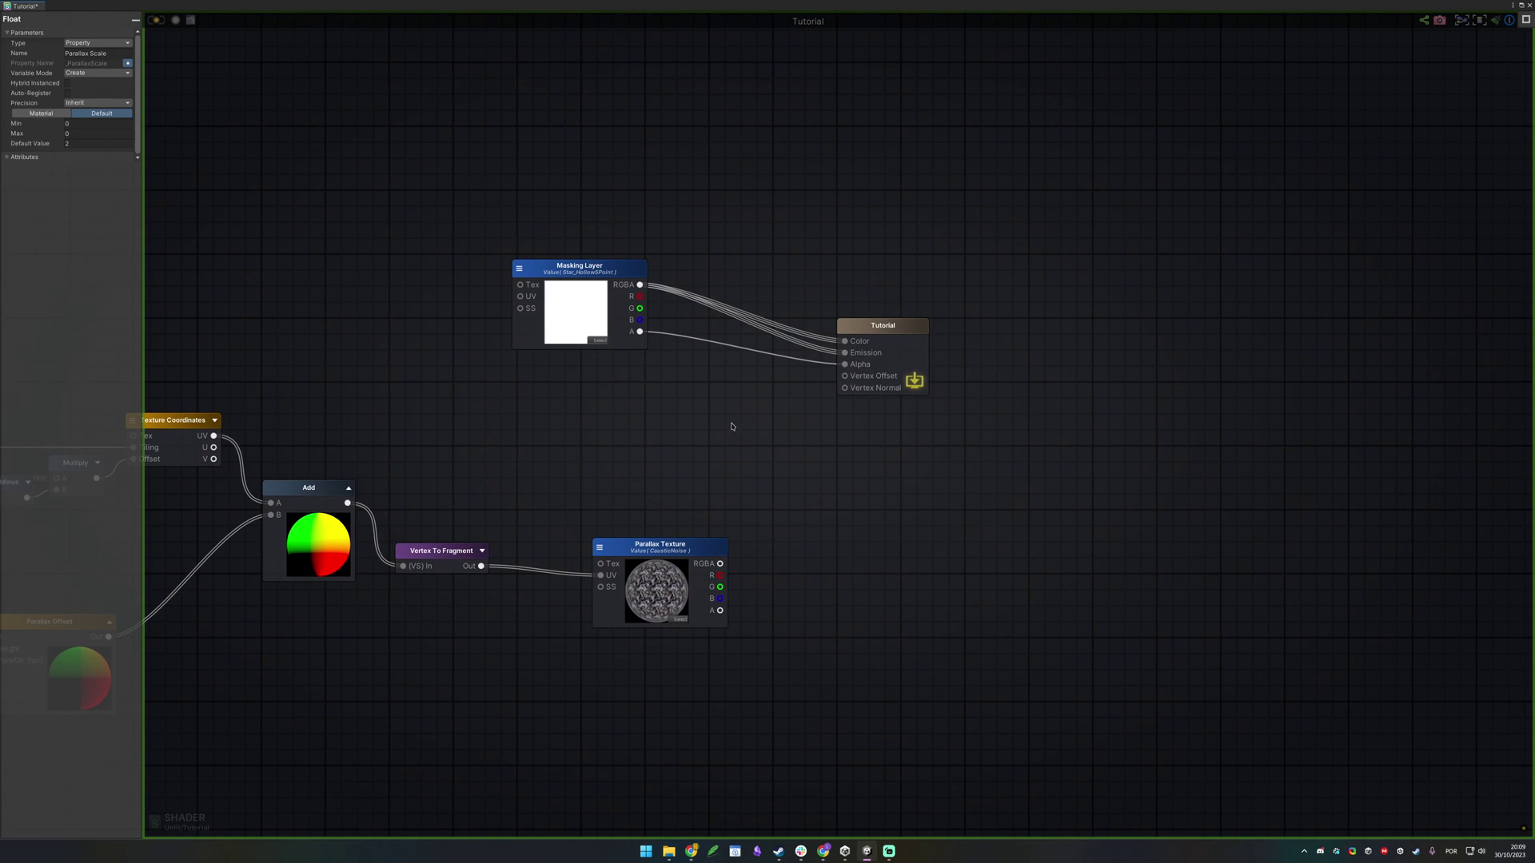
drag(720, 575, 845, 352)
drag(845, 366, 845, 343)
drag(721, 565, 872, 352)
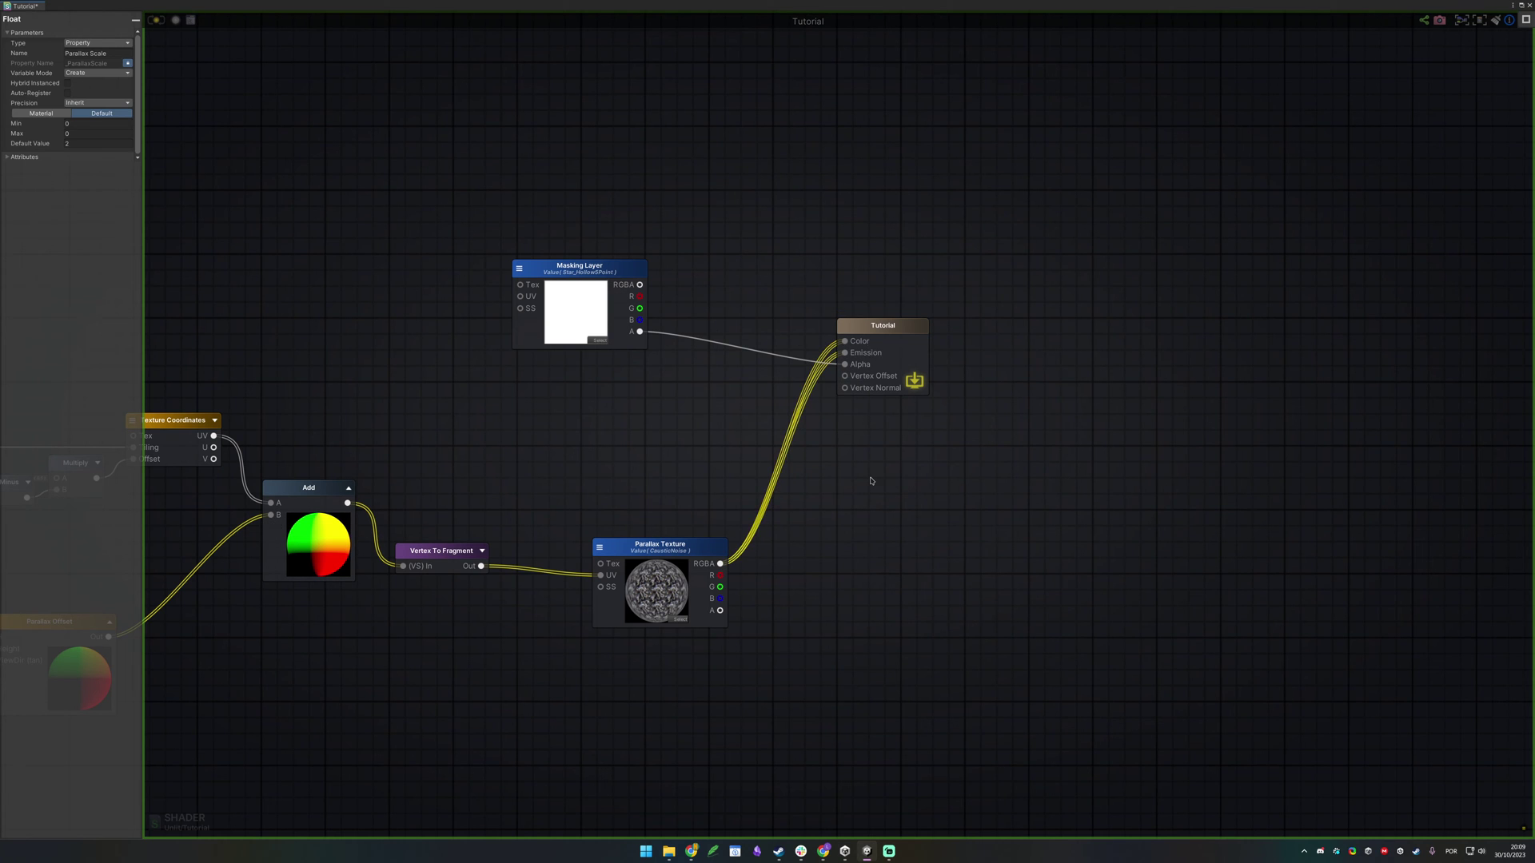
click(871, 482)
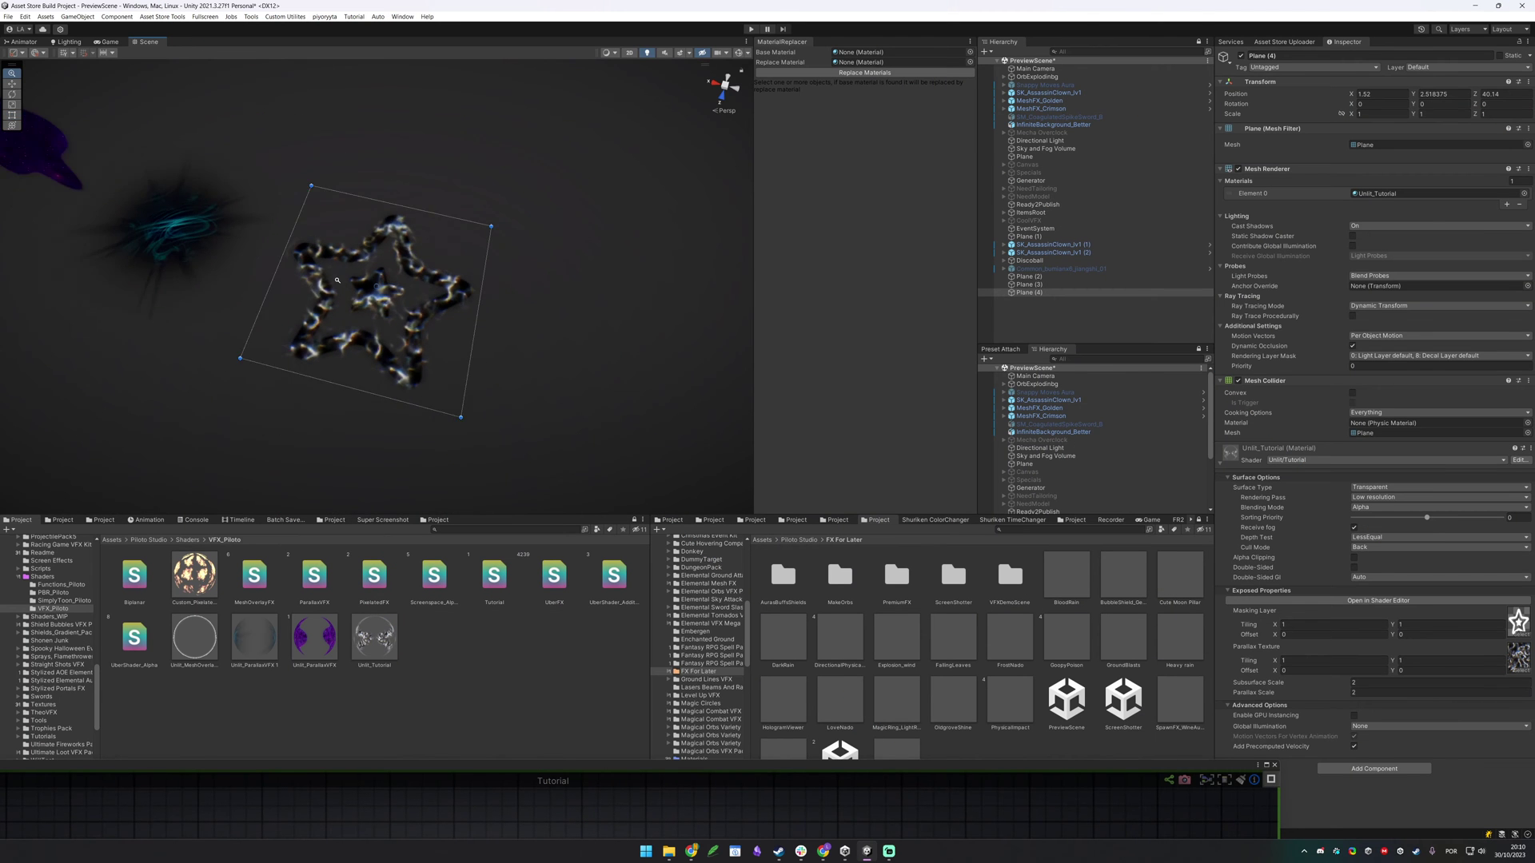
Try a different Parallax Scale on the star plane's Unlit_Tutorial material, view the plane from several angles, and undo the change
alt+right_drag(337, 281, 674, 233)
alt+drag(674, 233, 509, 63)
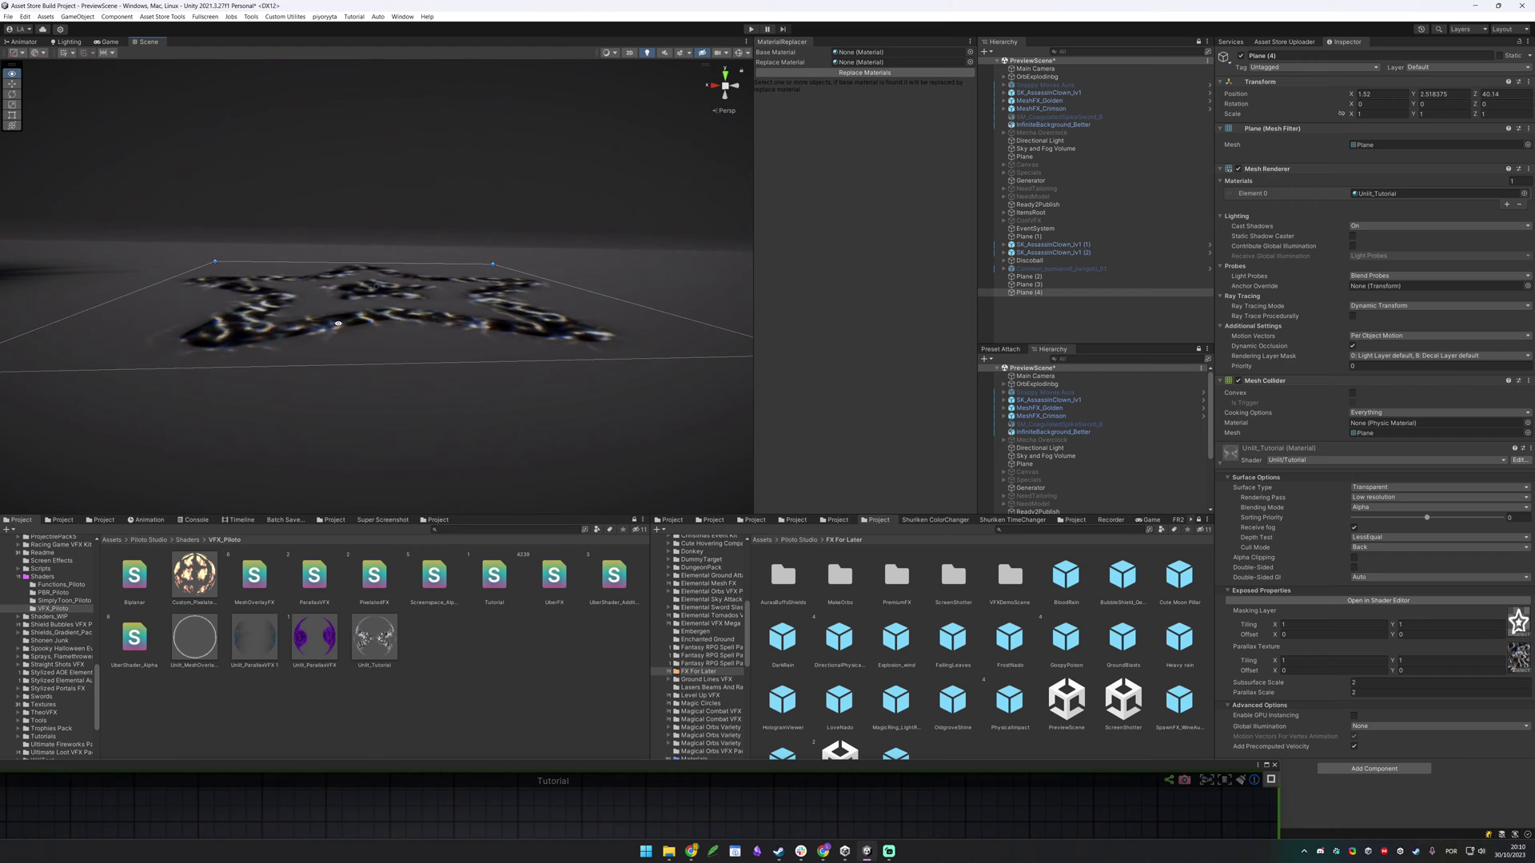
alt+drag(444, 275, 595, 415)
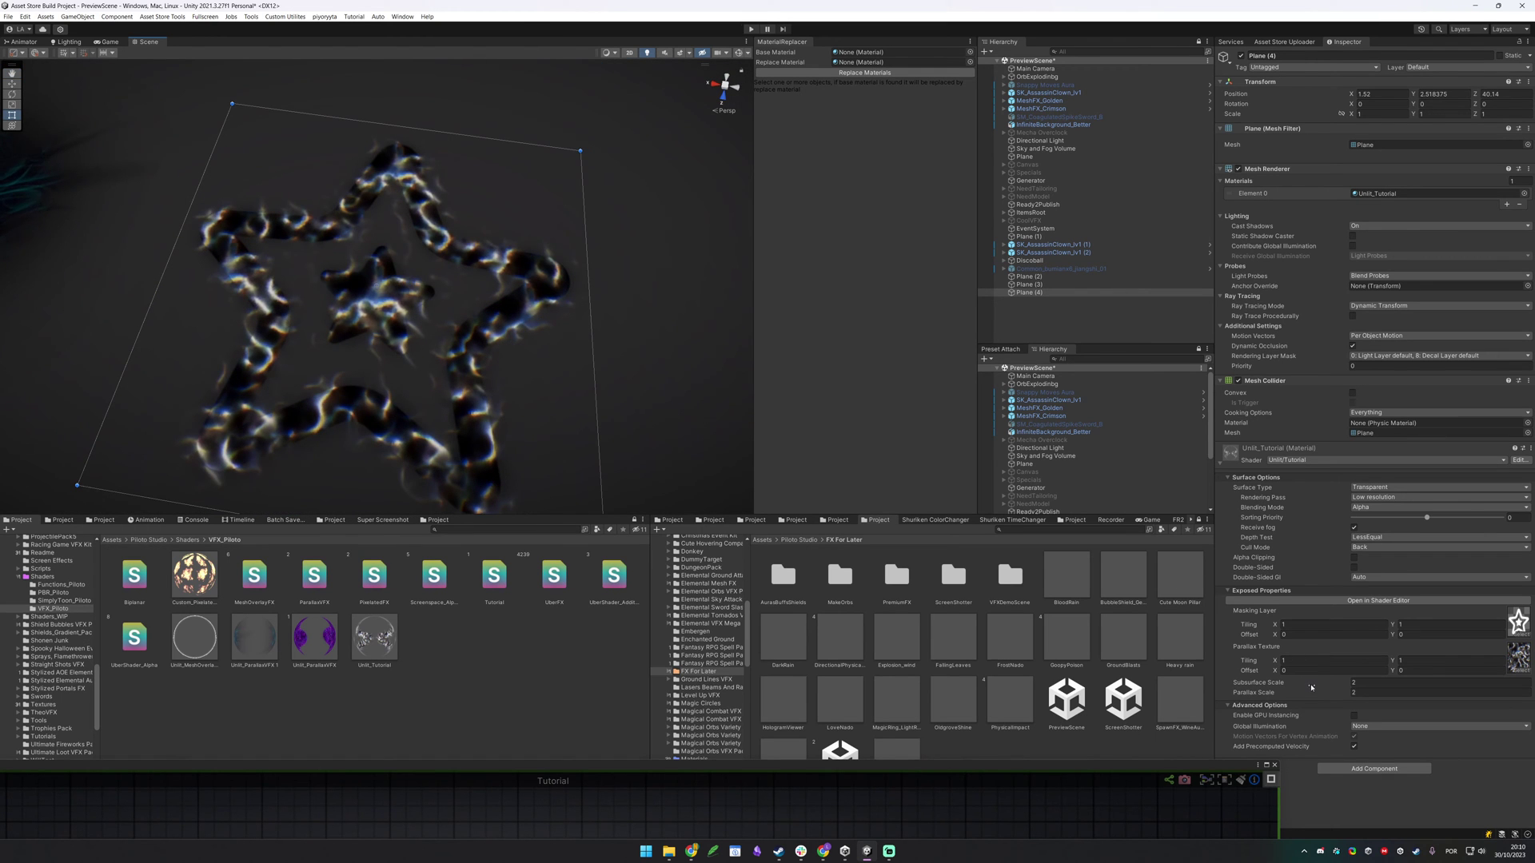
drag(1309, 698, 1387, 704)
alt+drag(523, 432, 565, 276)
key(ctrl+z)
Examine the parallax effect on the purple star Plane (1) up close and from different angles, and reselect Plane (4)
scroll(564, 275, down, 5)
middle_drag(127, 232, 477, 274)
click(502, 251)
key(f)
alt+drag(502, 251, 383, 281)
scroll(448, 272, down, 6)
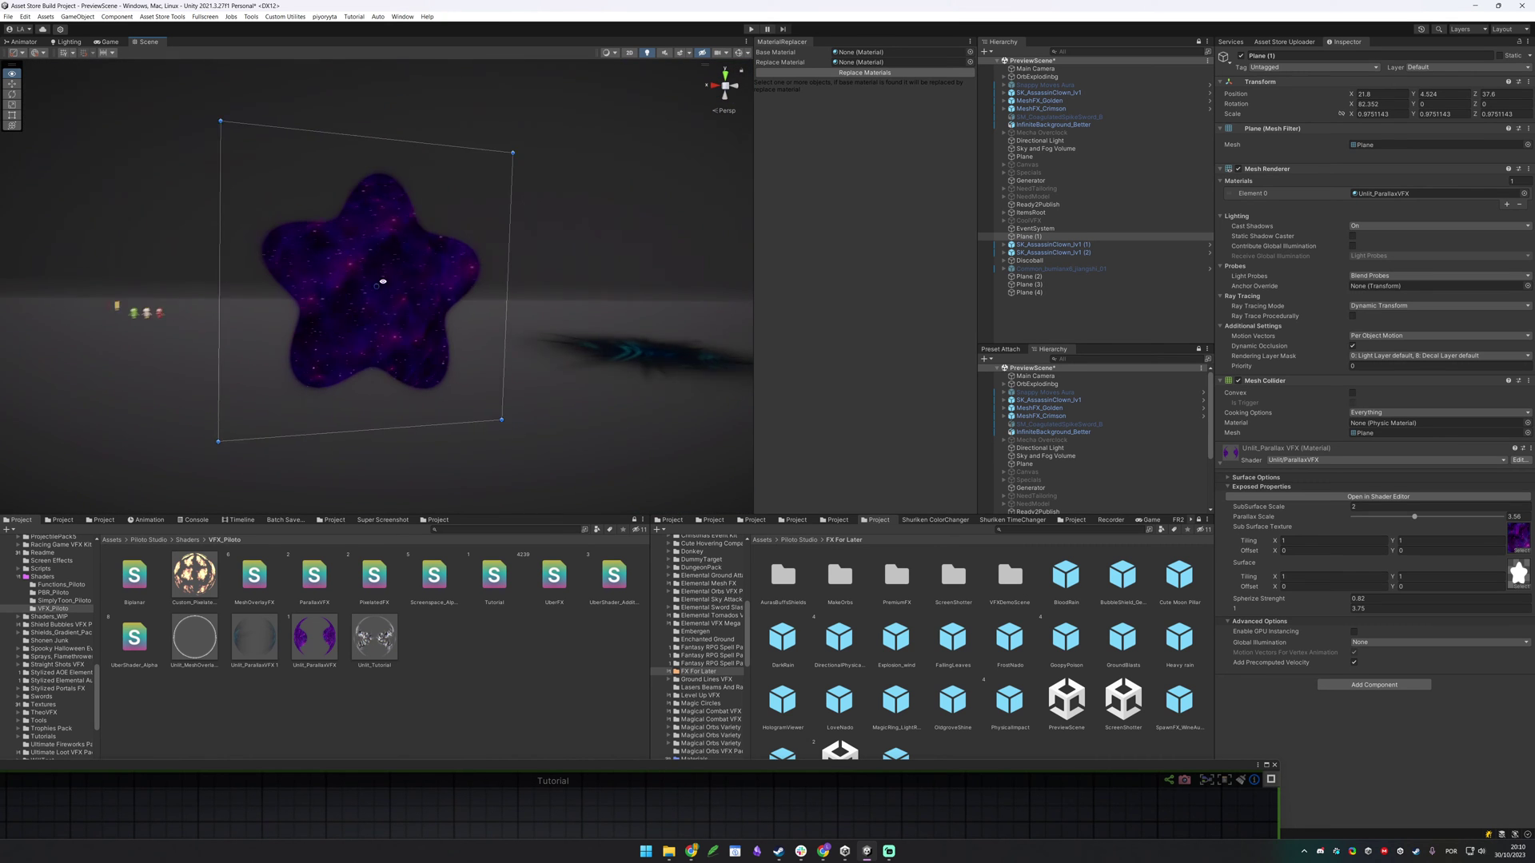
alt+right_drag(475, 222, 472, 305)
alt+drag(473, 304, 395, 262)
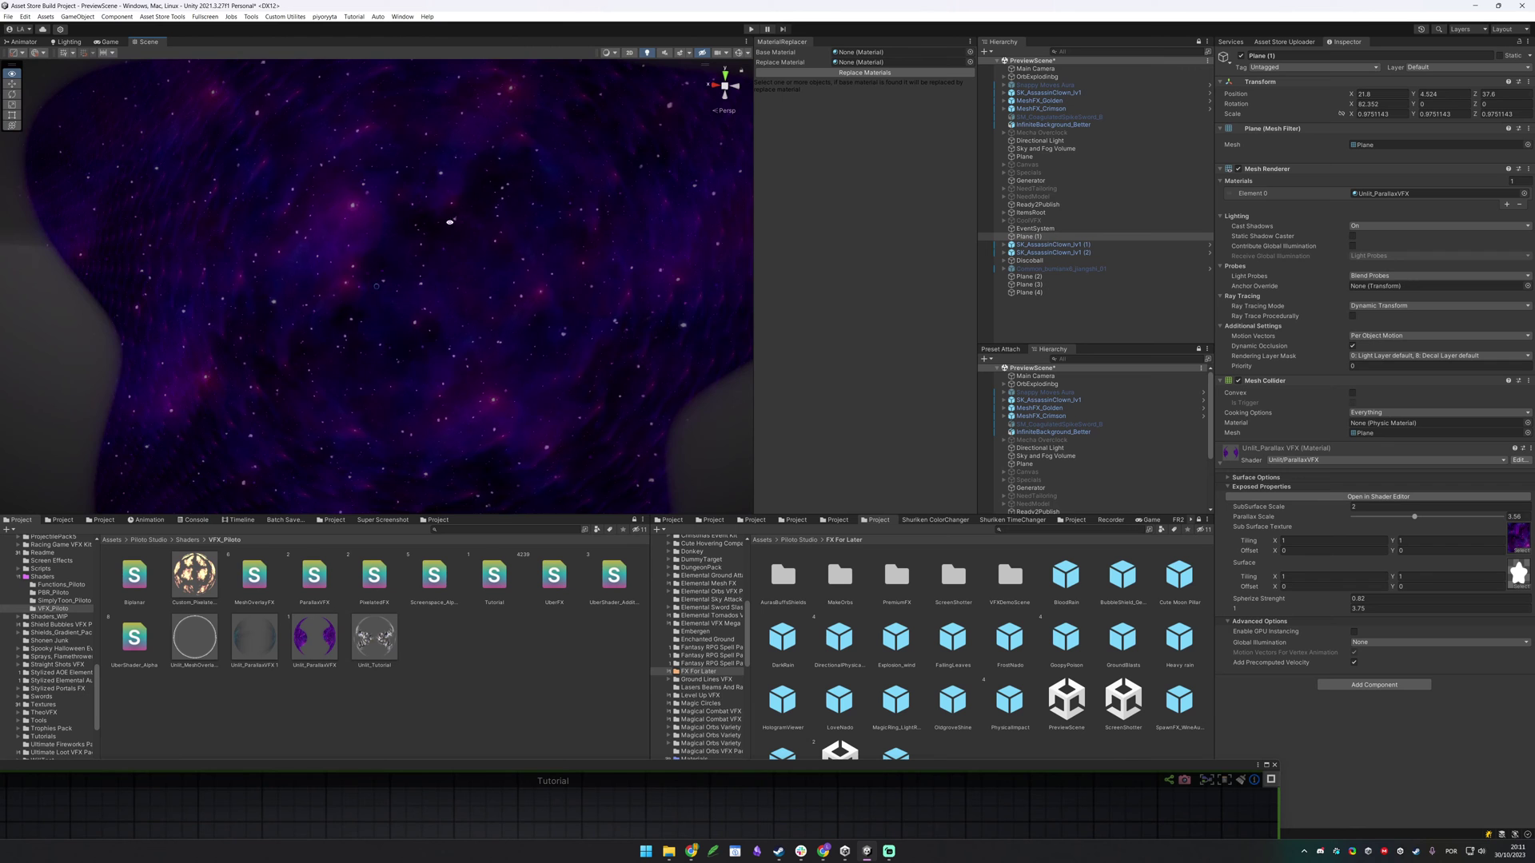
alt+drag(551, 229, 502, 318)
click(429, 356)
scroll(429, 355, down, 15)
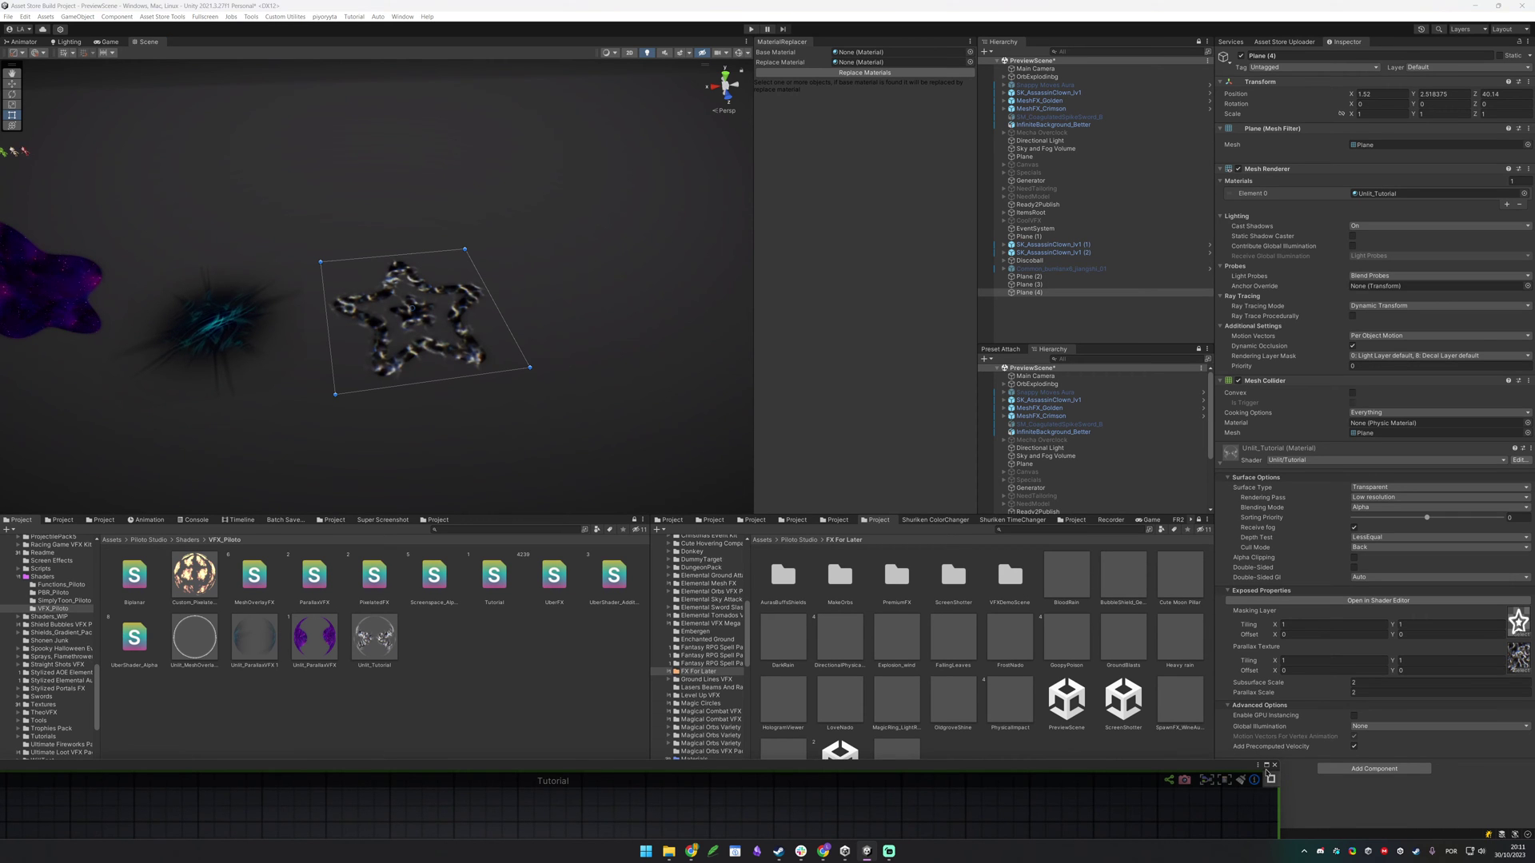
Maximize the shader graph and move the Masking Layer, Parallax Texture and output nodes away from Vertex To Fragment to make room
click(1266, 765)
middle_drag(846, 536, 559, 454)
drag(1309, 506, 1270, 455)
mouse_move(990, 384)
mouse_down()
mouse_move(1324, 322)
mouse_move(1406, 359)
mouse_up()
click(919, 476)
mouse_move(918, 476)
middle_down()
mouse_move(1360, 308)
mouse_move(641, 412)
middle_up()
mouse_move(692, 284)
mouse_down()
mouse_move(859, 434)
mouse_move(822, 429)
mouse_up()
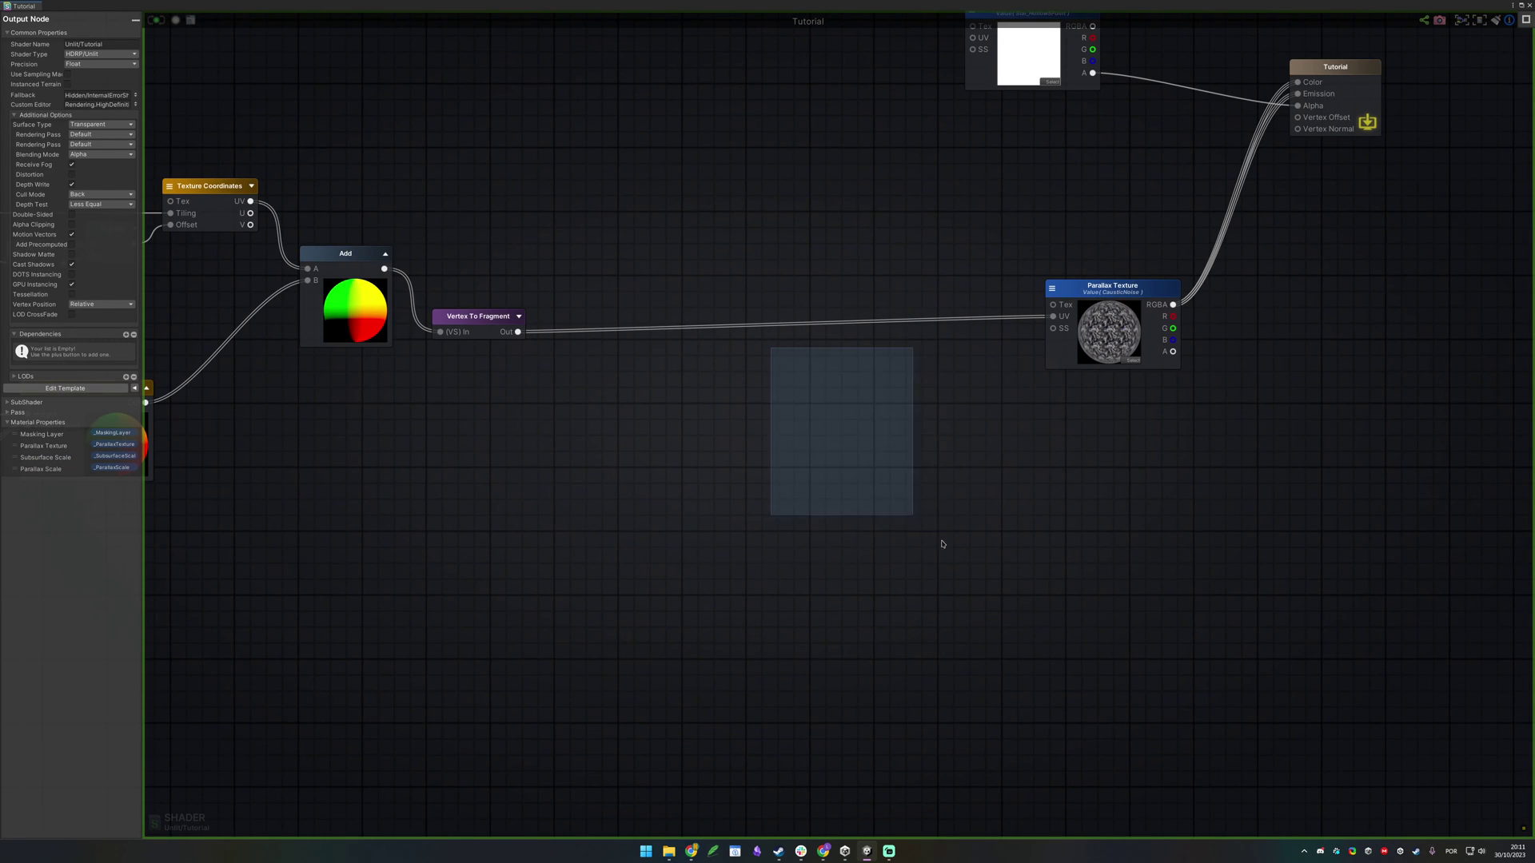
Add a Spherize node with its preview expanded and connect the Vertex To Fragment output to its UV input
right_click(751, 384)
text(soheri)
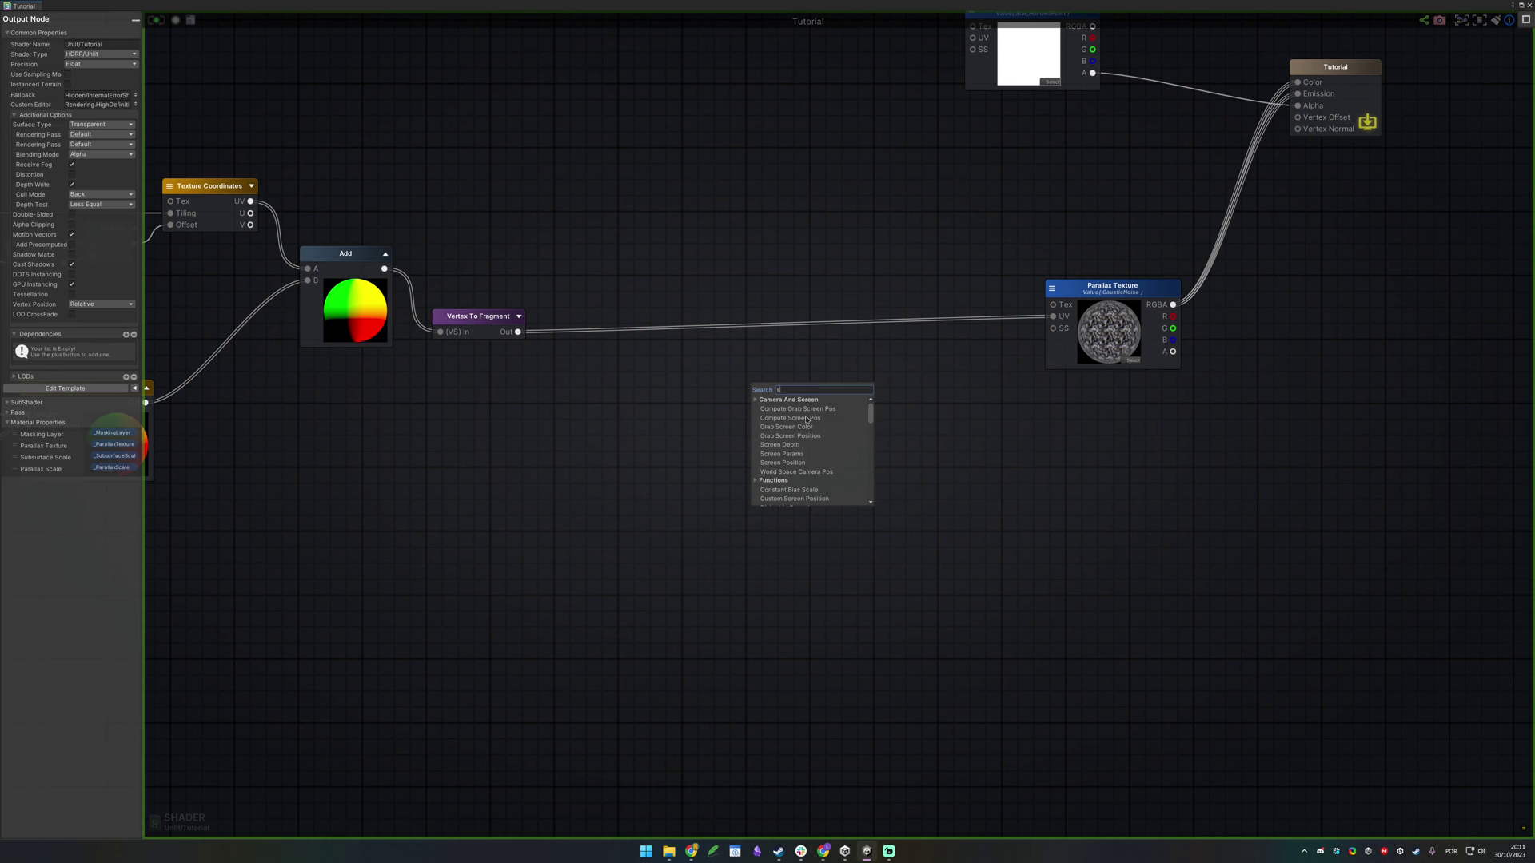
key(Return)
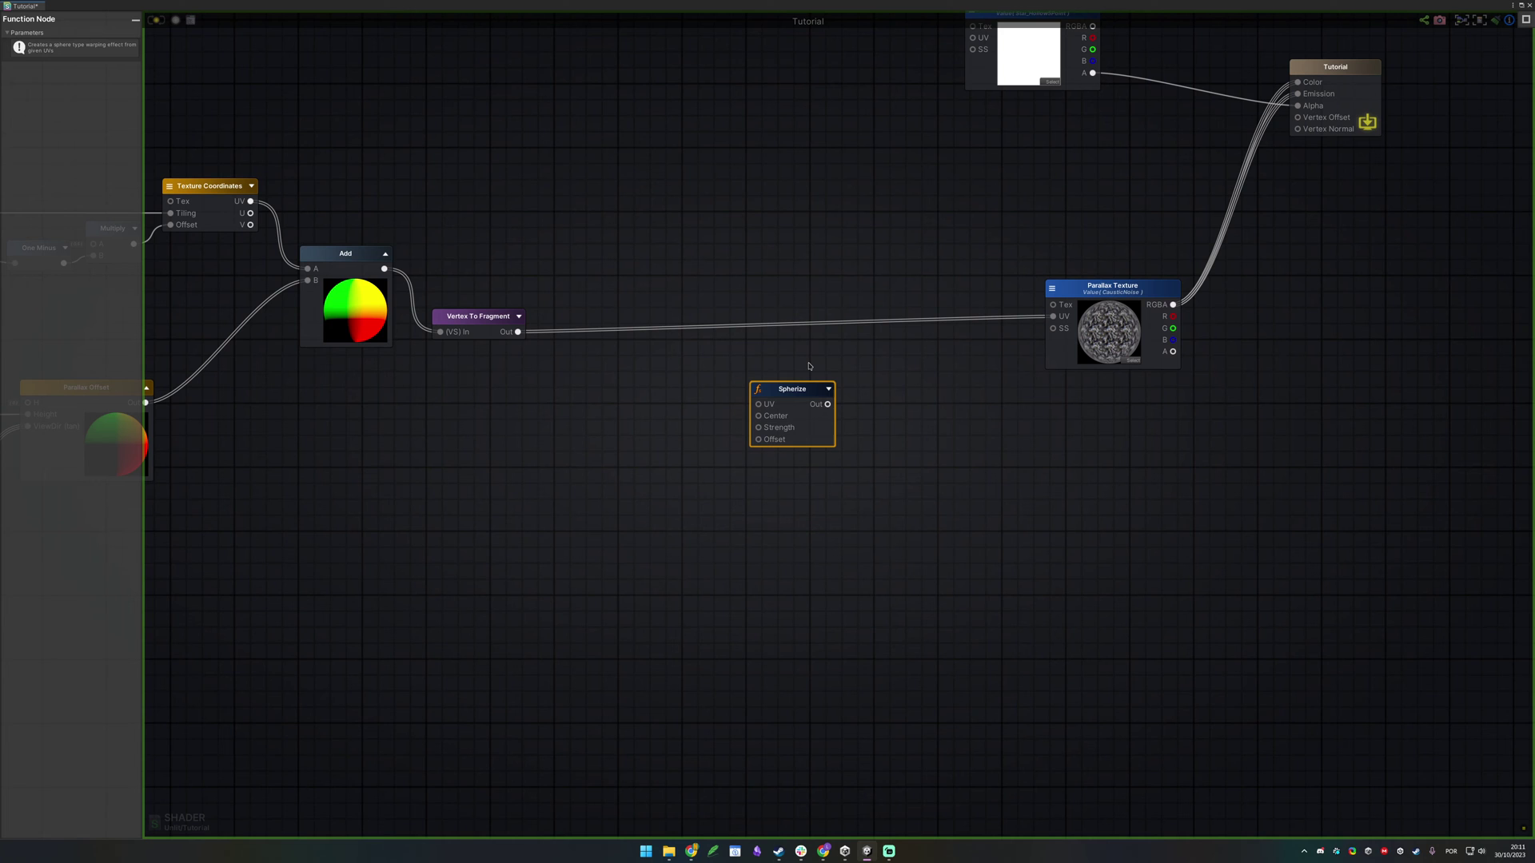
drag(798, 395, 797, 333)
click(767, 322)
drag(517, 332, 733, 348)
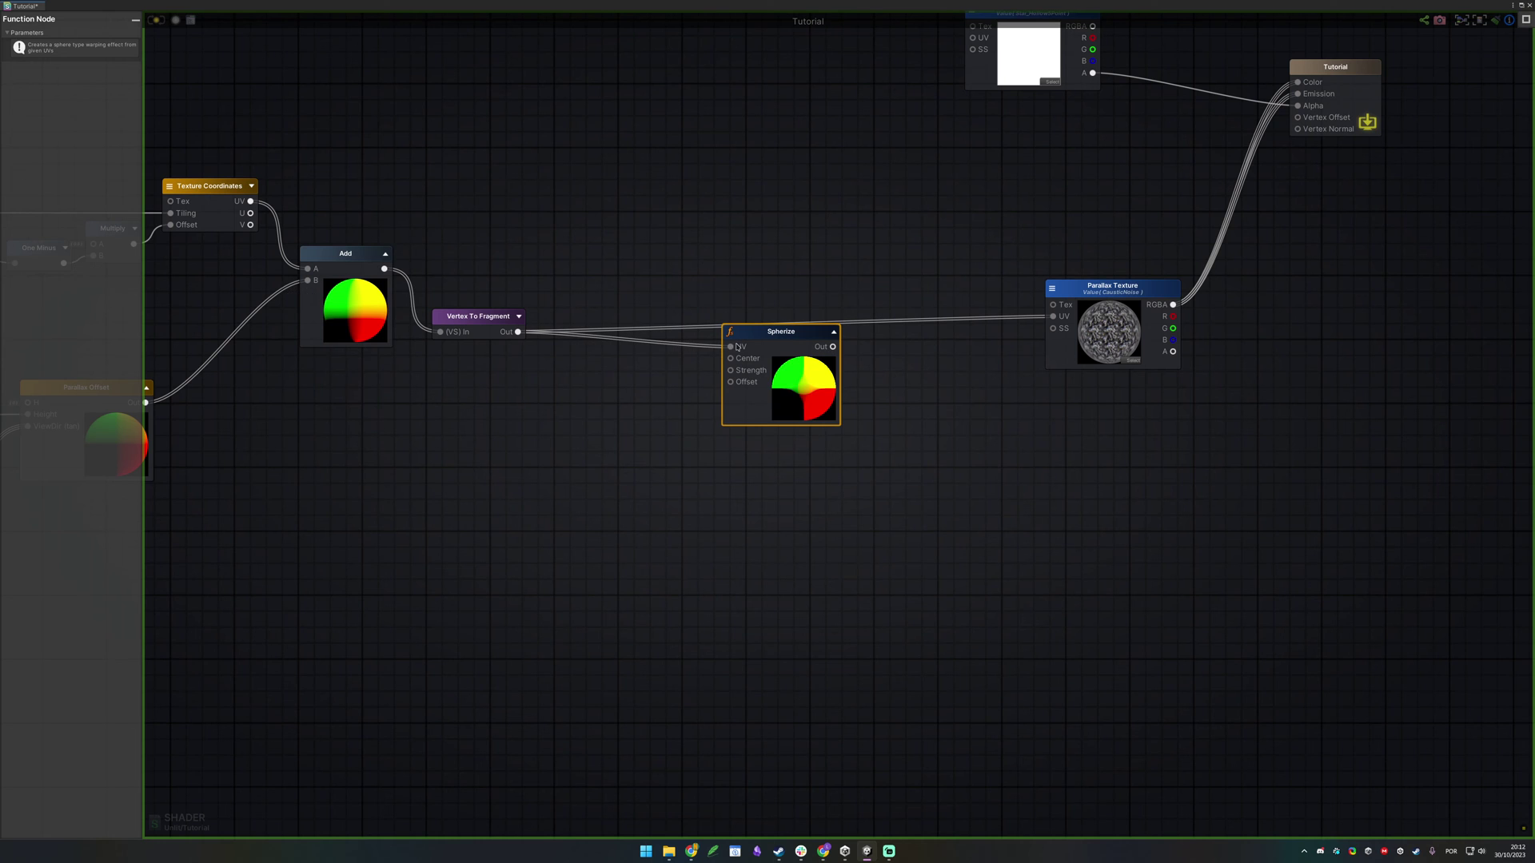
Create a float property named Spherize Strenght with default value -10 and wire it into the Spherize Strength input
drag(730, 371, 672, 398)
click(578, 405)
click(541, 388)
click(581, 354)
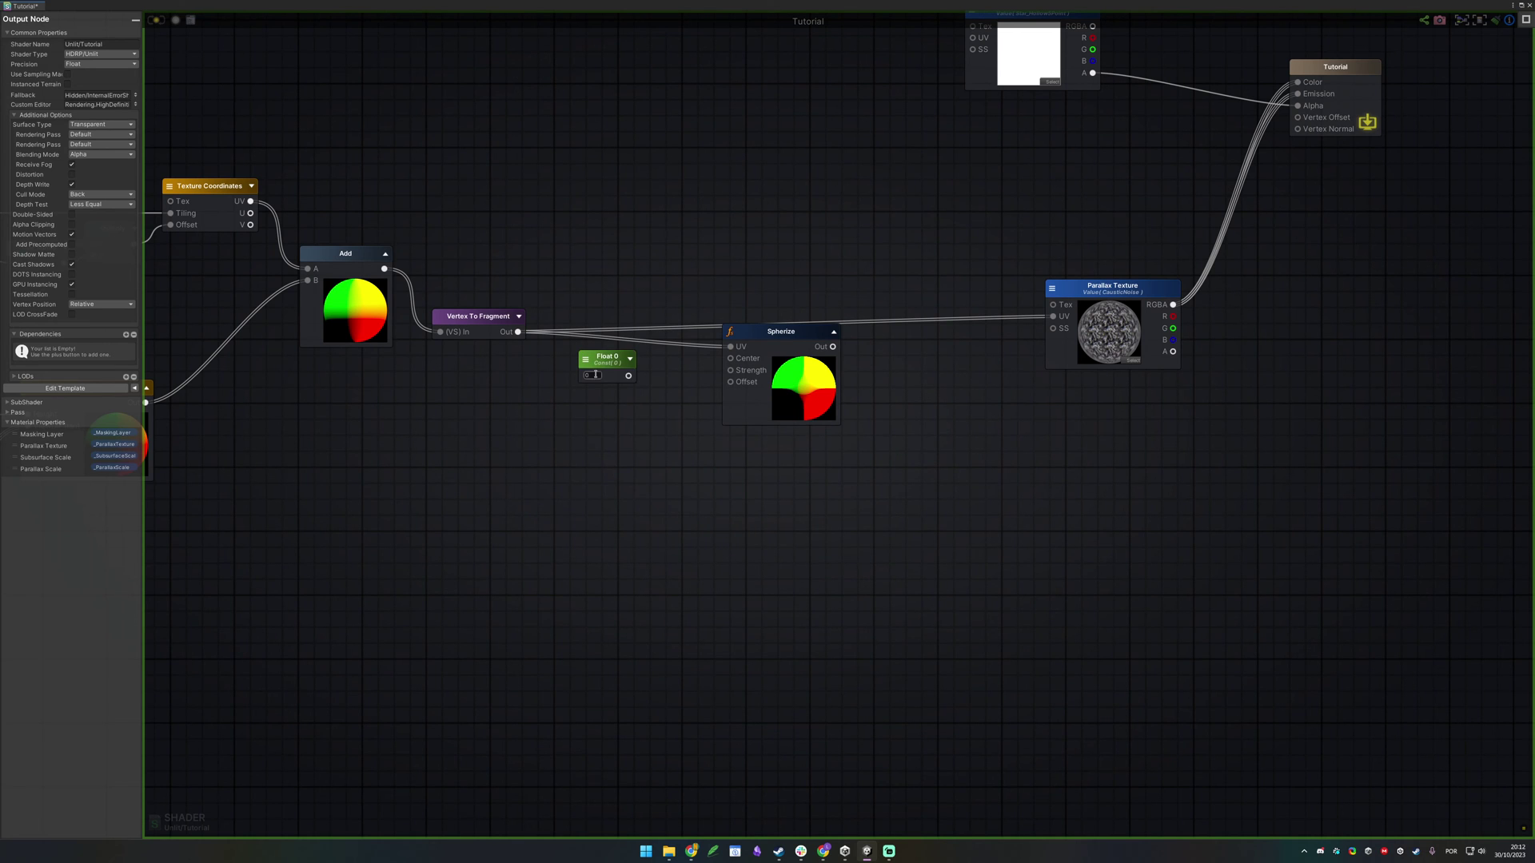
click(94, 43)
click(94, 59)
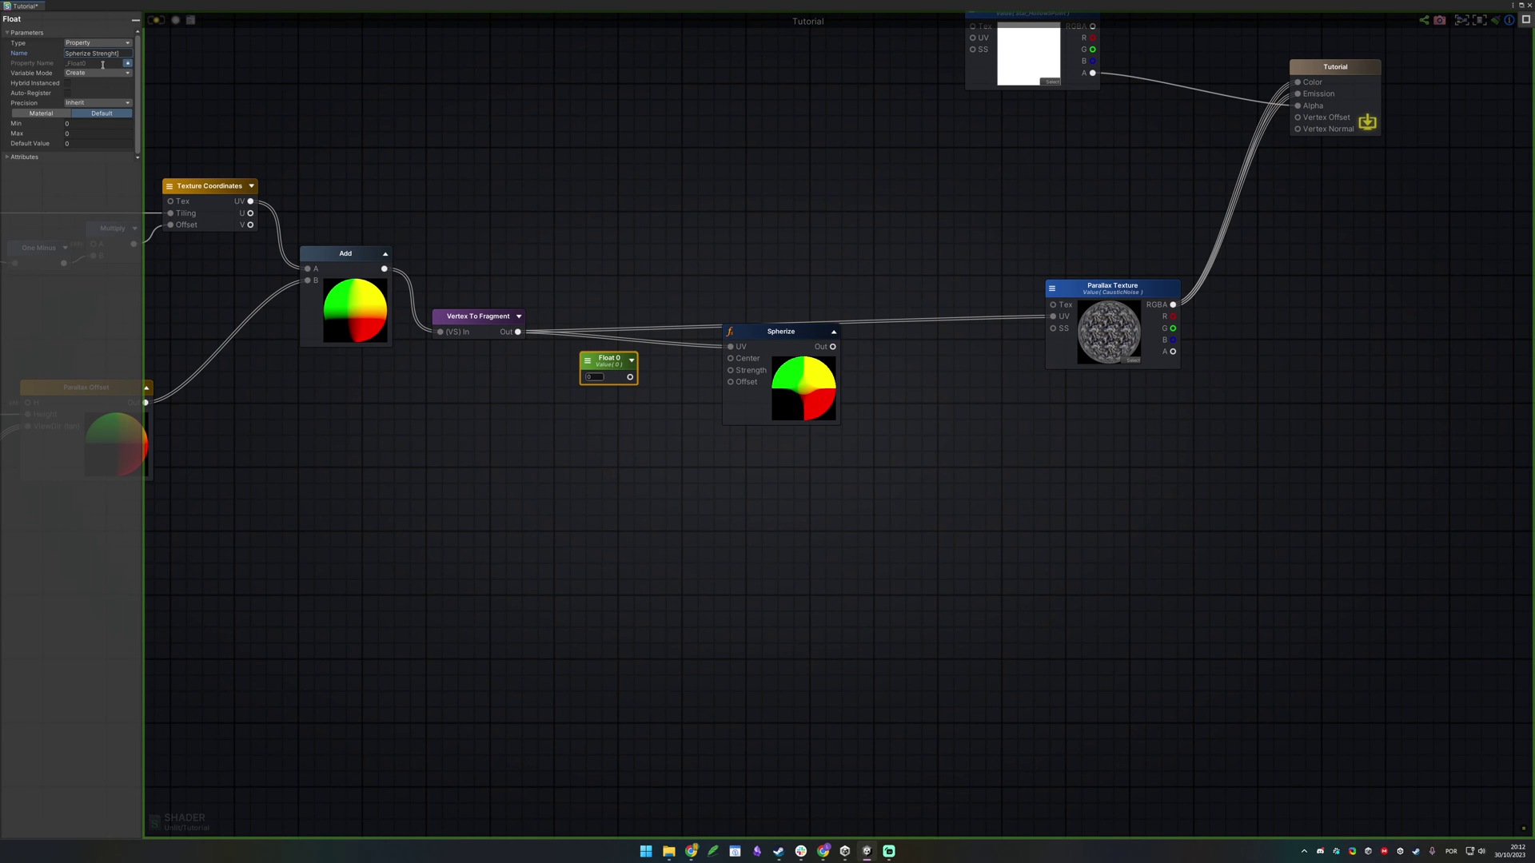
key(Return)
click(130, 54)
key(BackSpace)
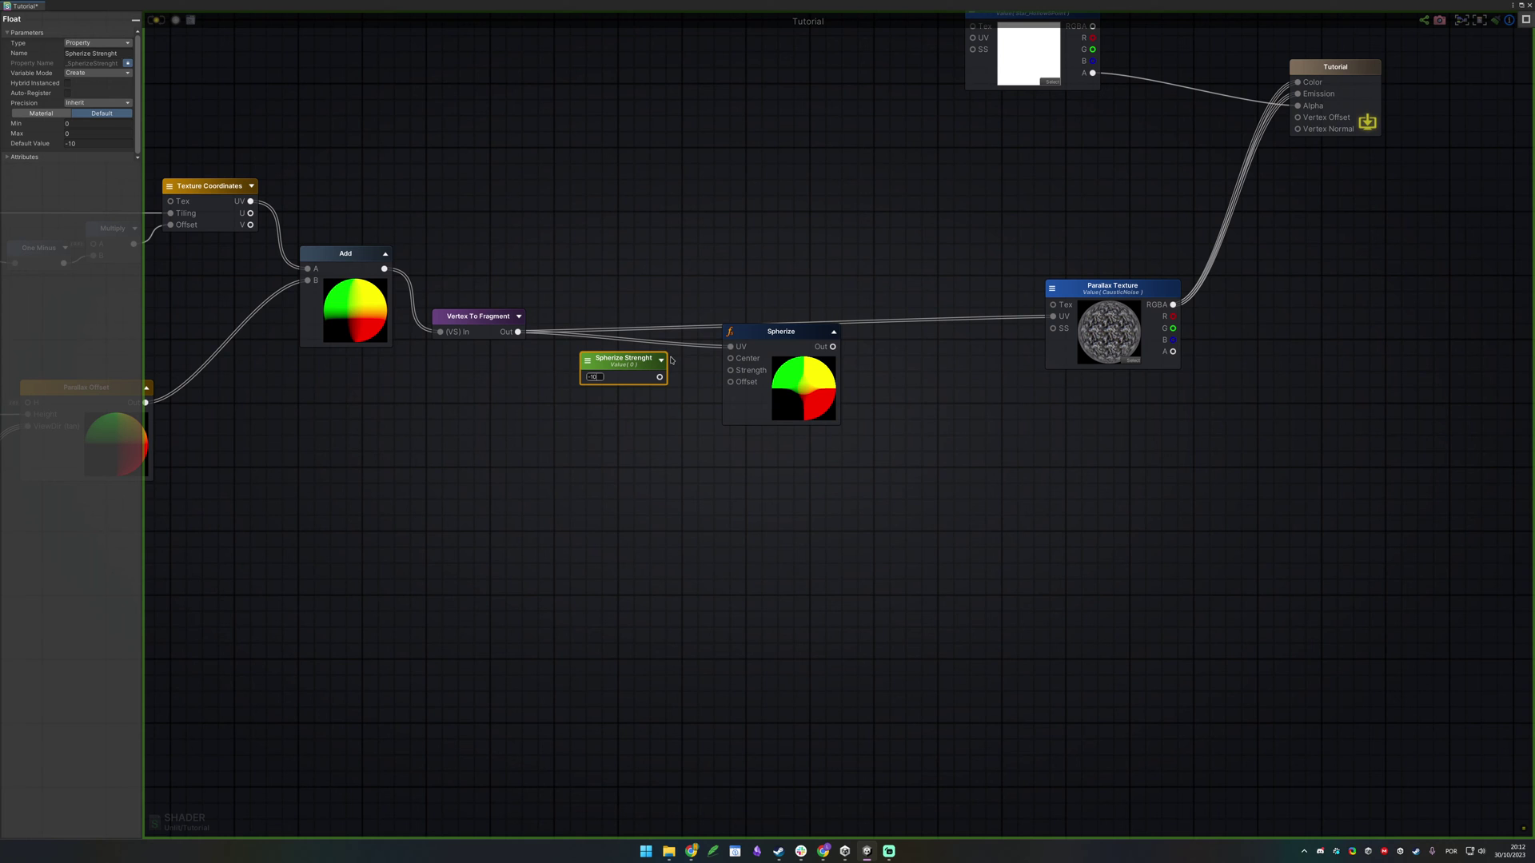
drag(660, 379, 730, 370)
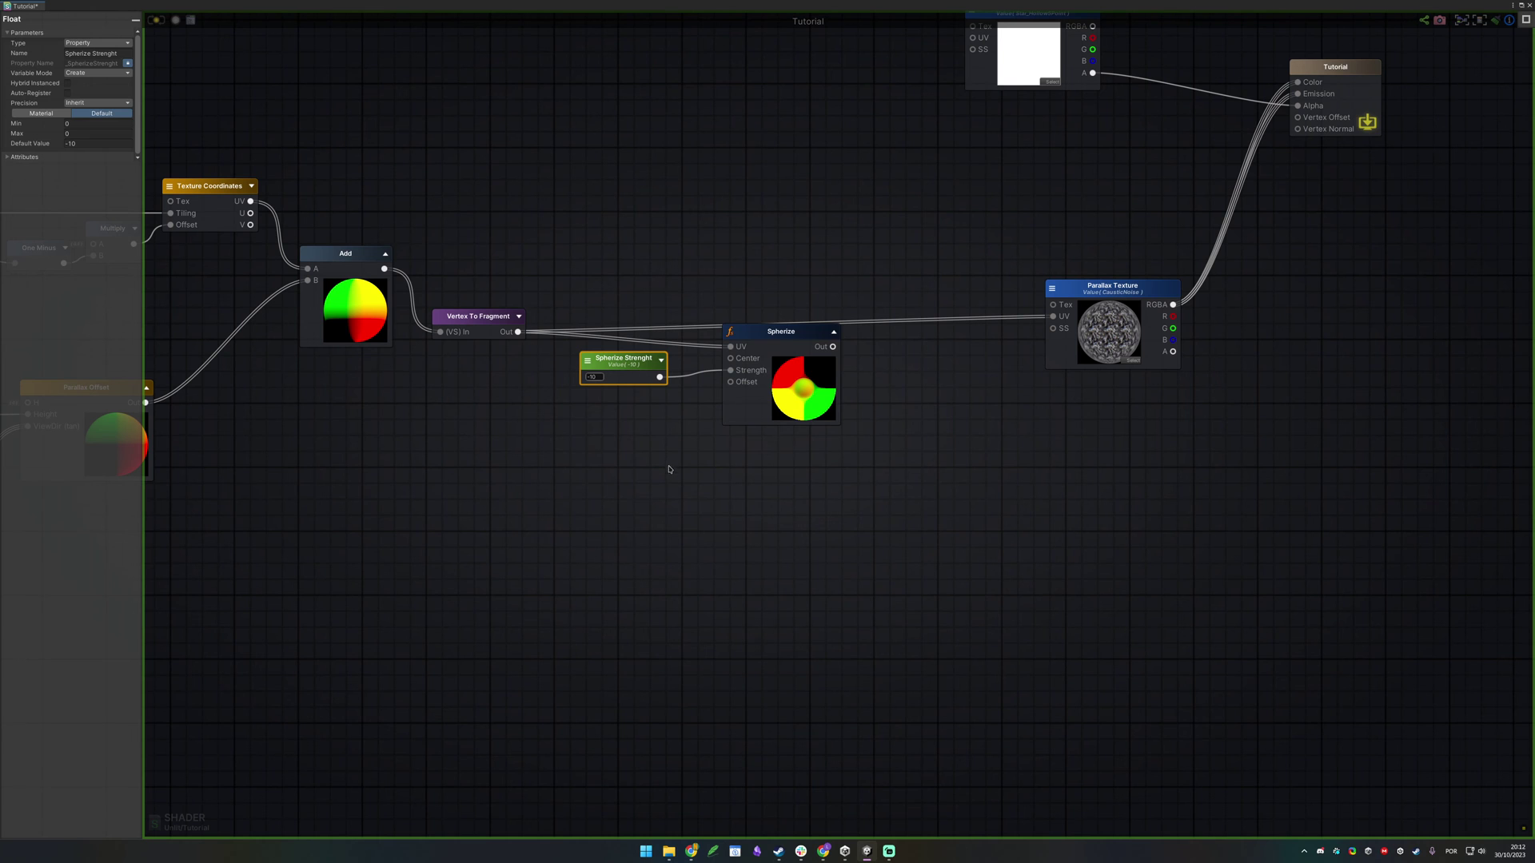
Create a float property named Spherize Offset, wire it into the Spherize Offset input, and set its value to 6
key(1)
click(601, 415)
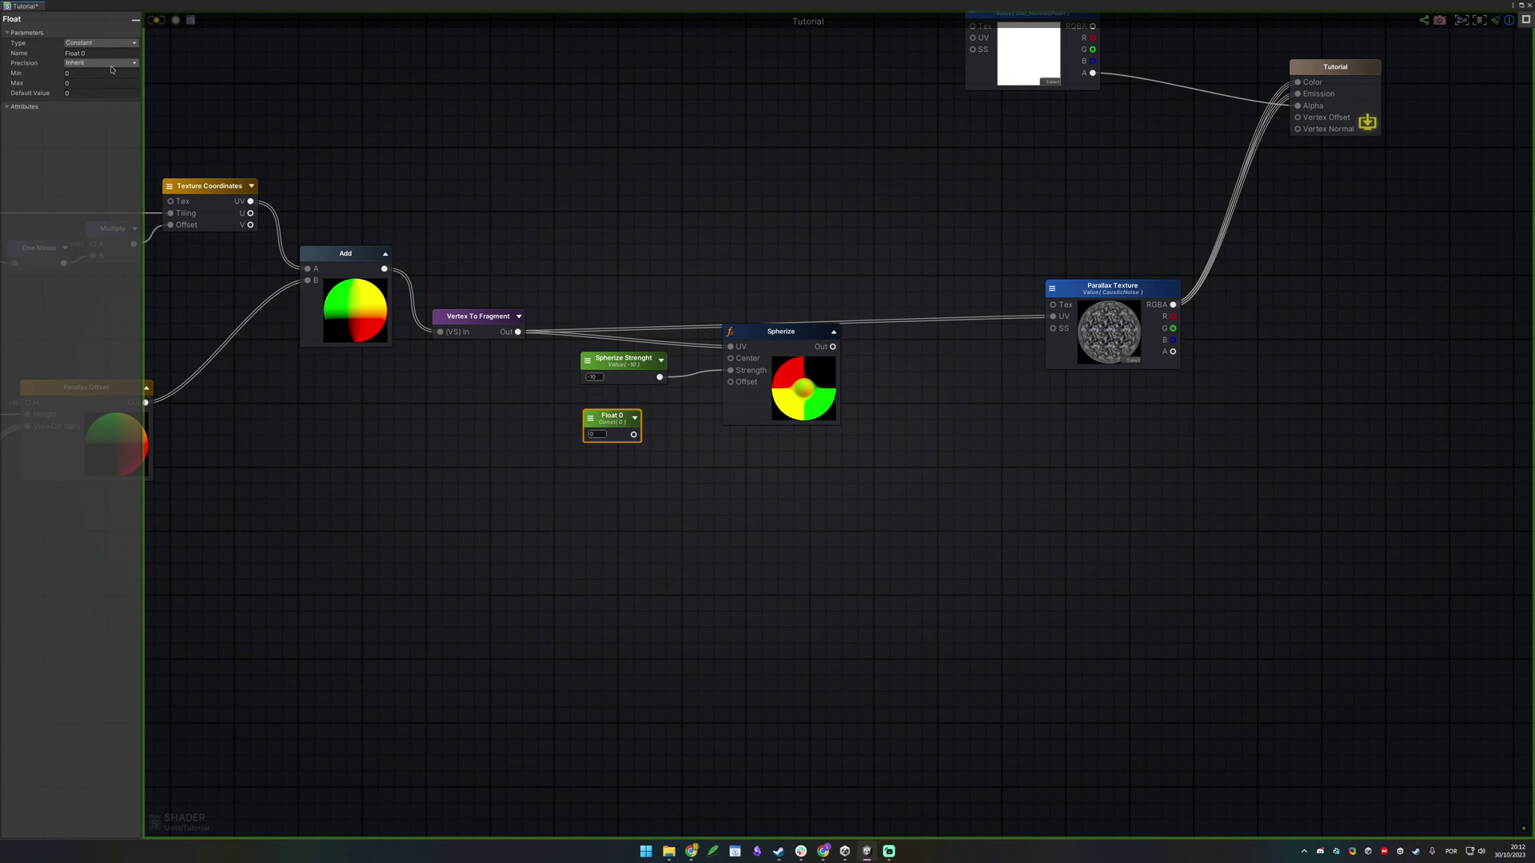
click(98, 44)
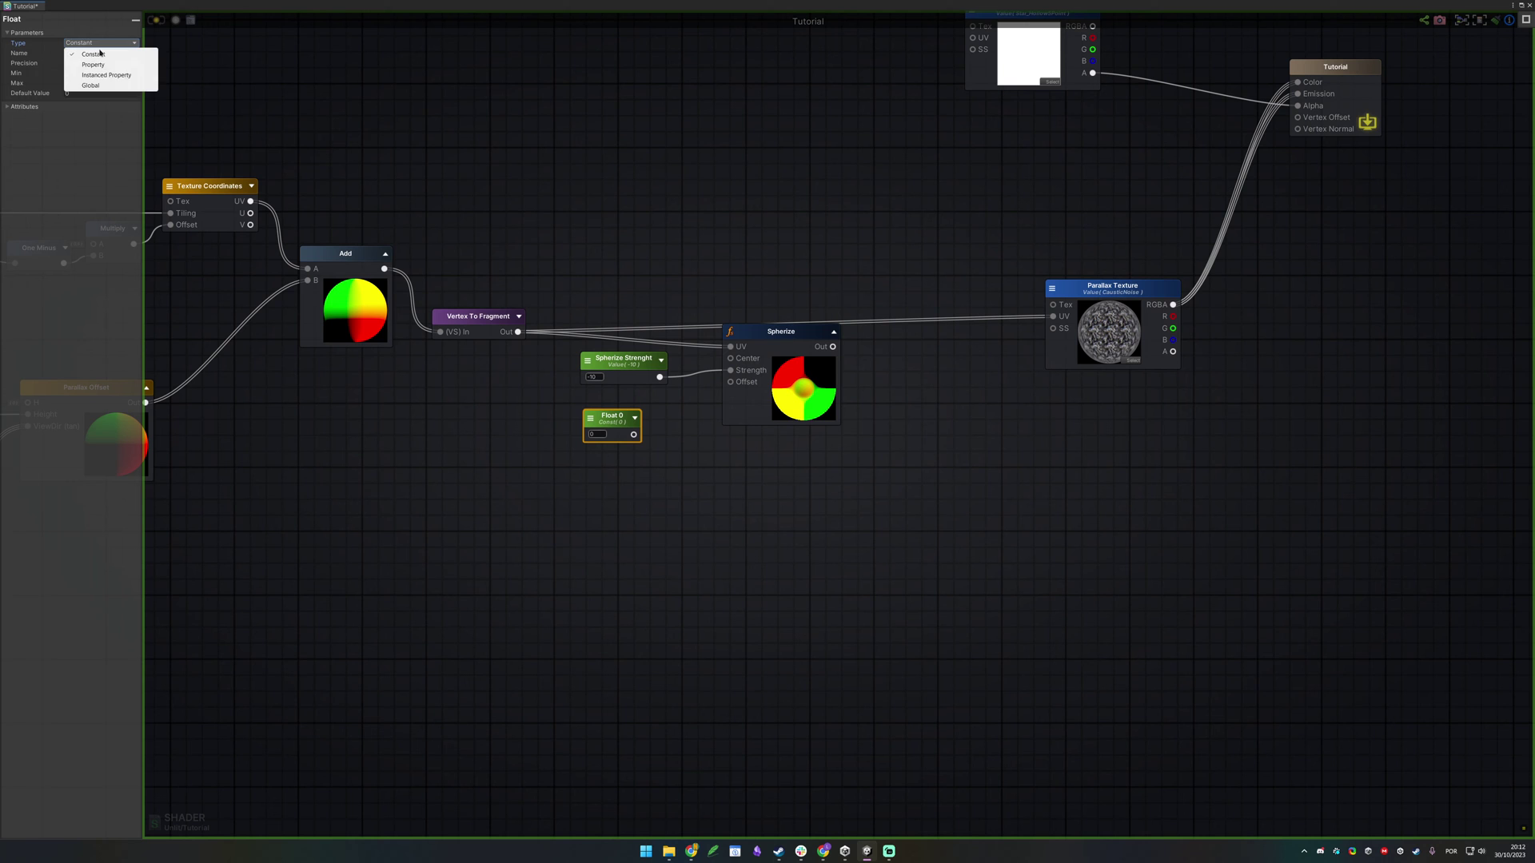
click(102, 54)
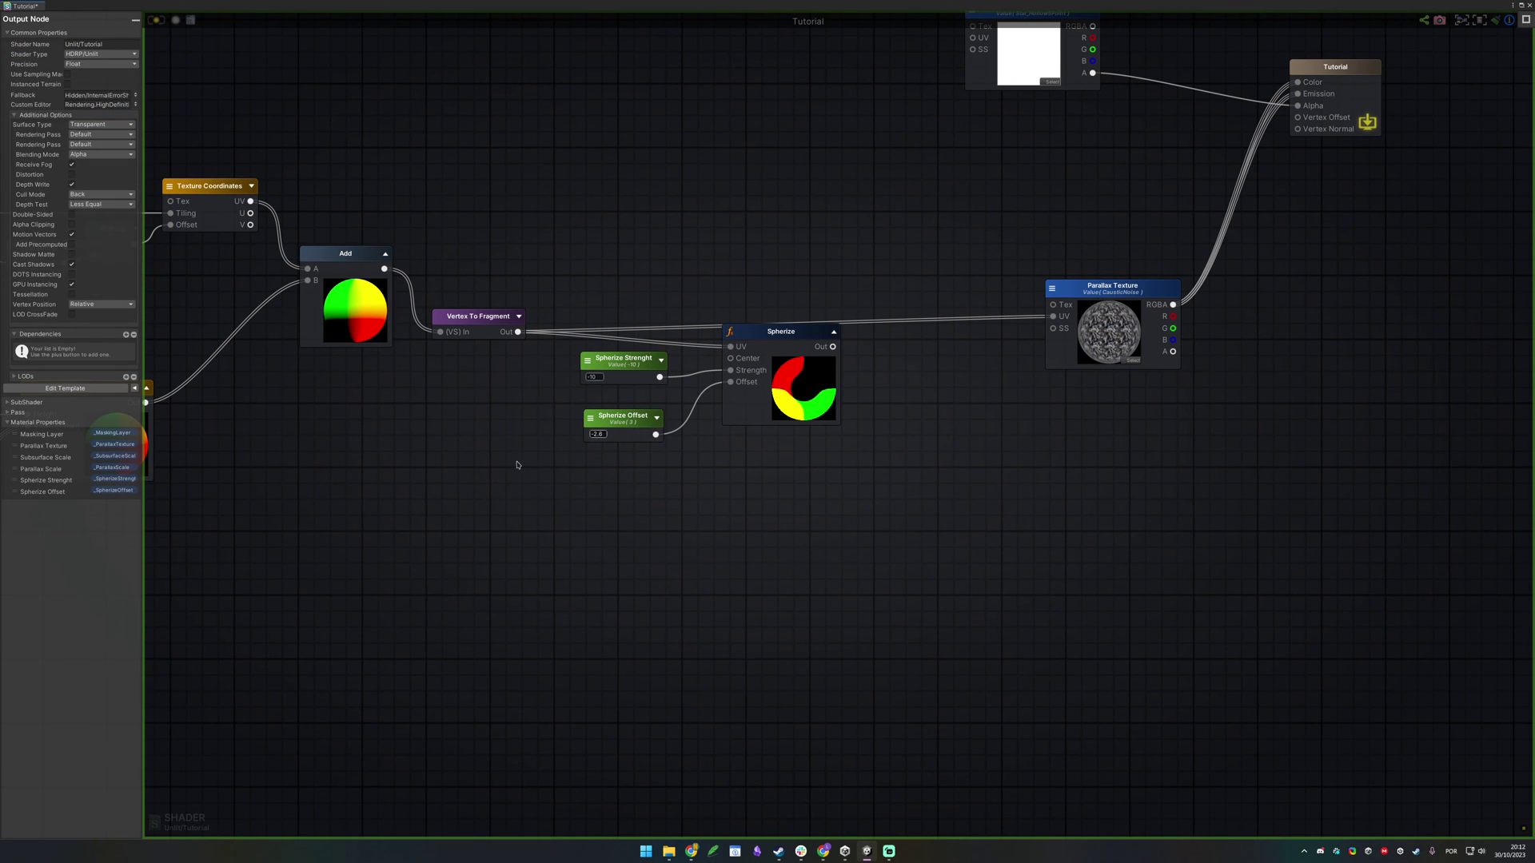
drag(785, 443, 1077, 517)
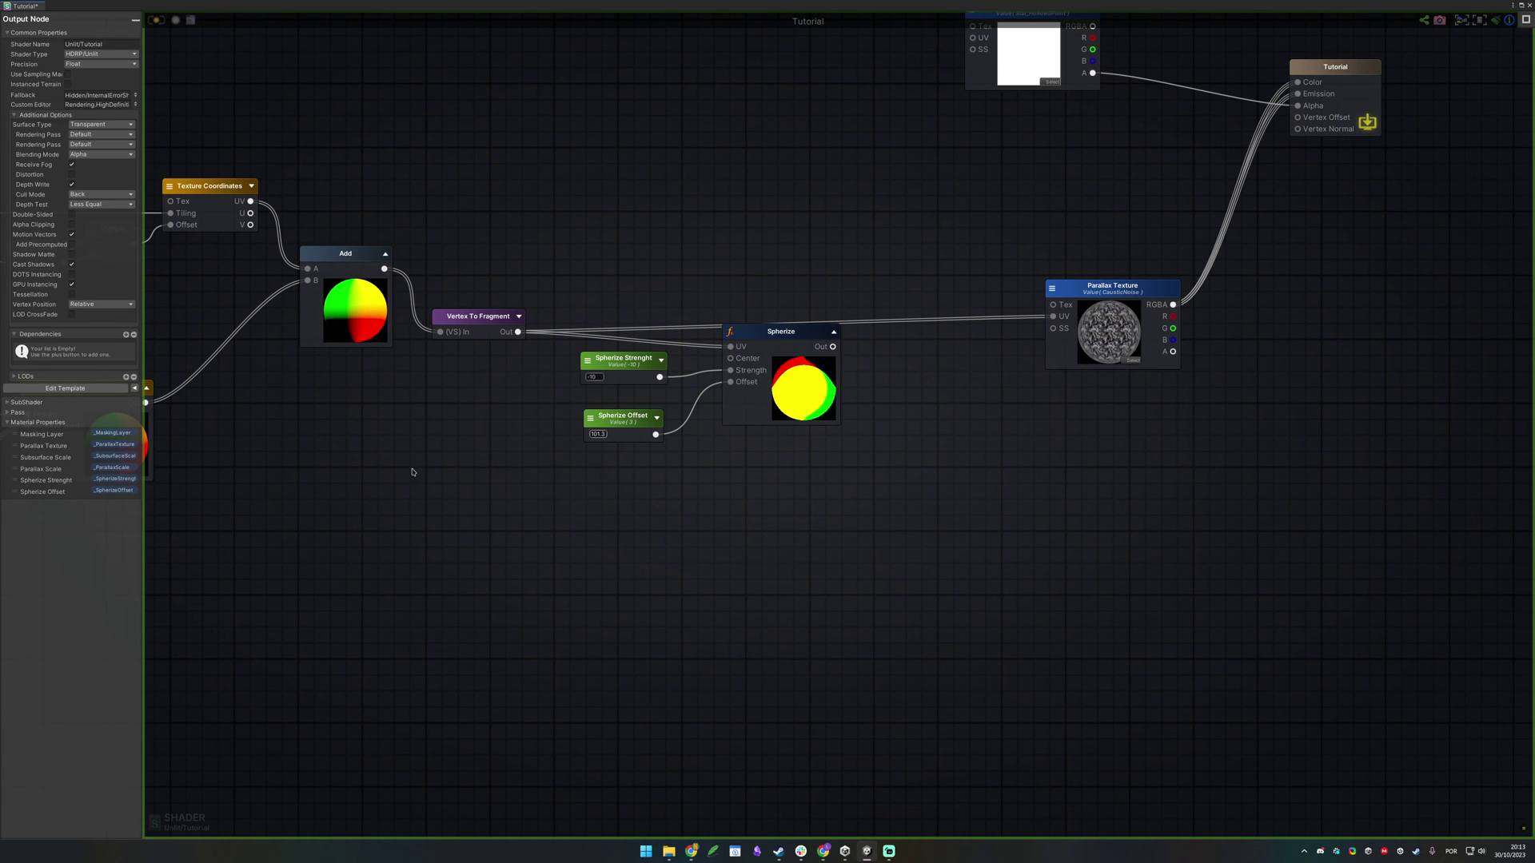
click(598, 434)
text(6)
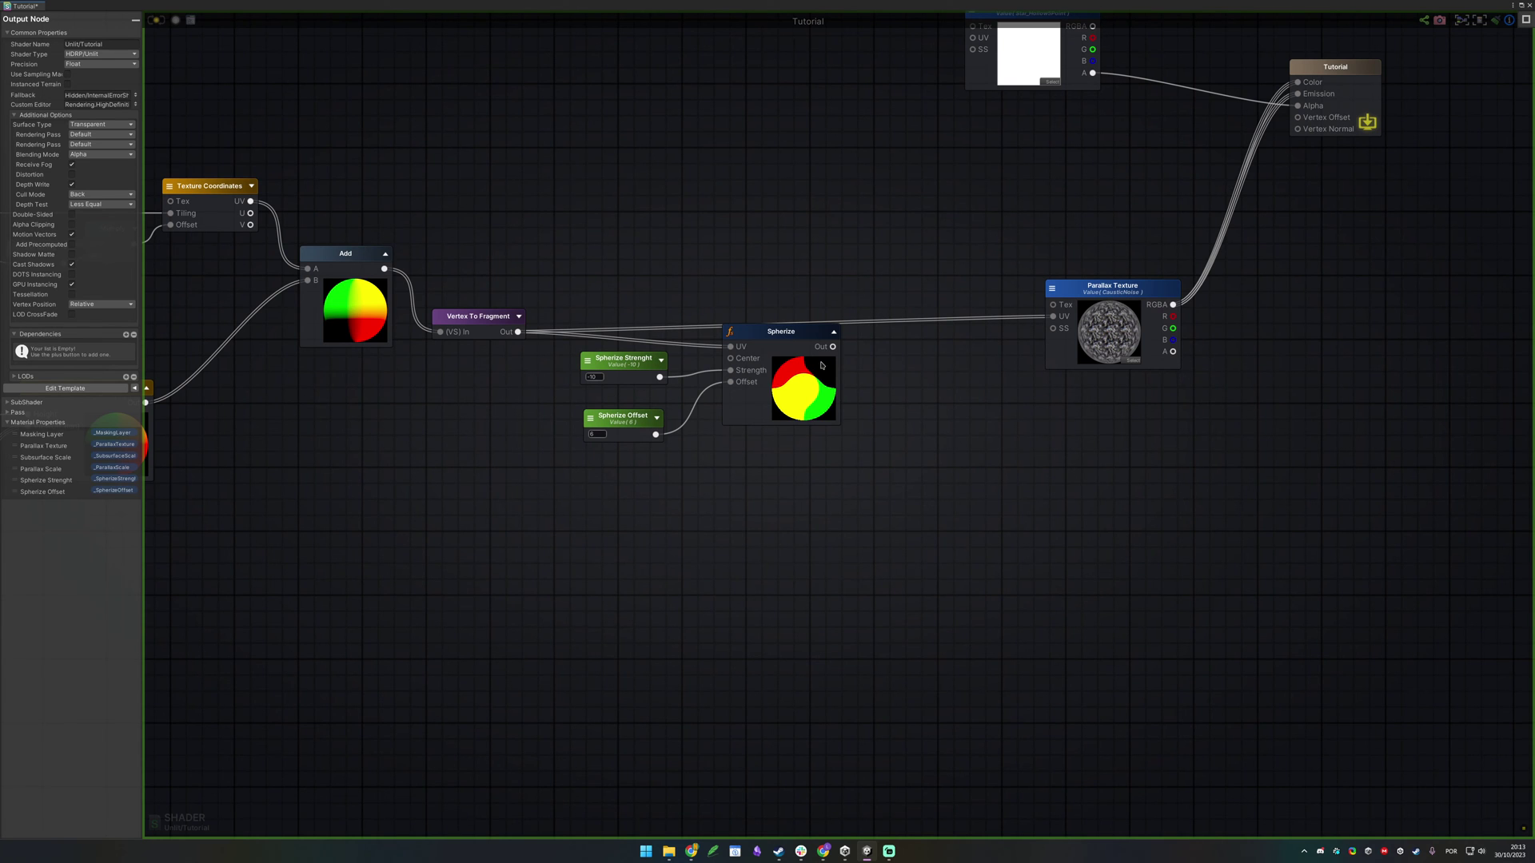
Create a Panner node from the Spherize output and place it between Spherize and Parallax Texture
drag(832, 347, 876, 394)
text(pab)
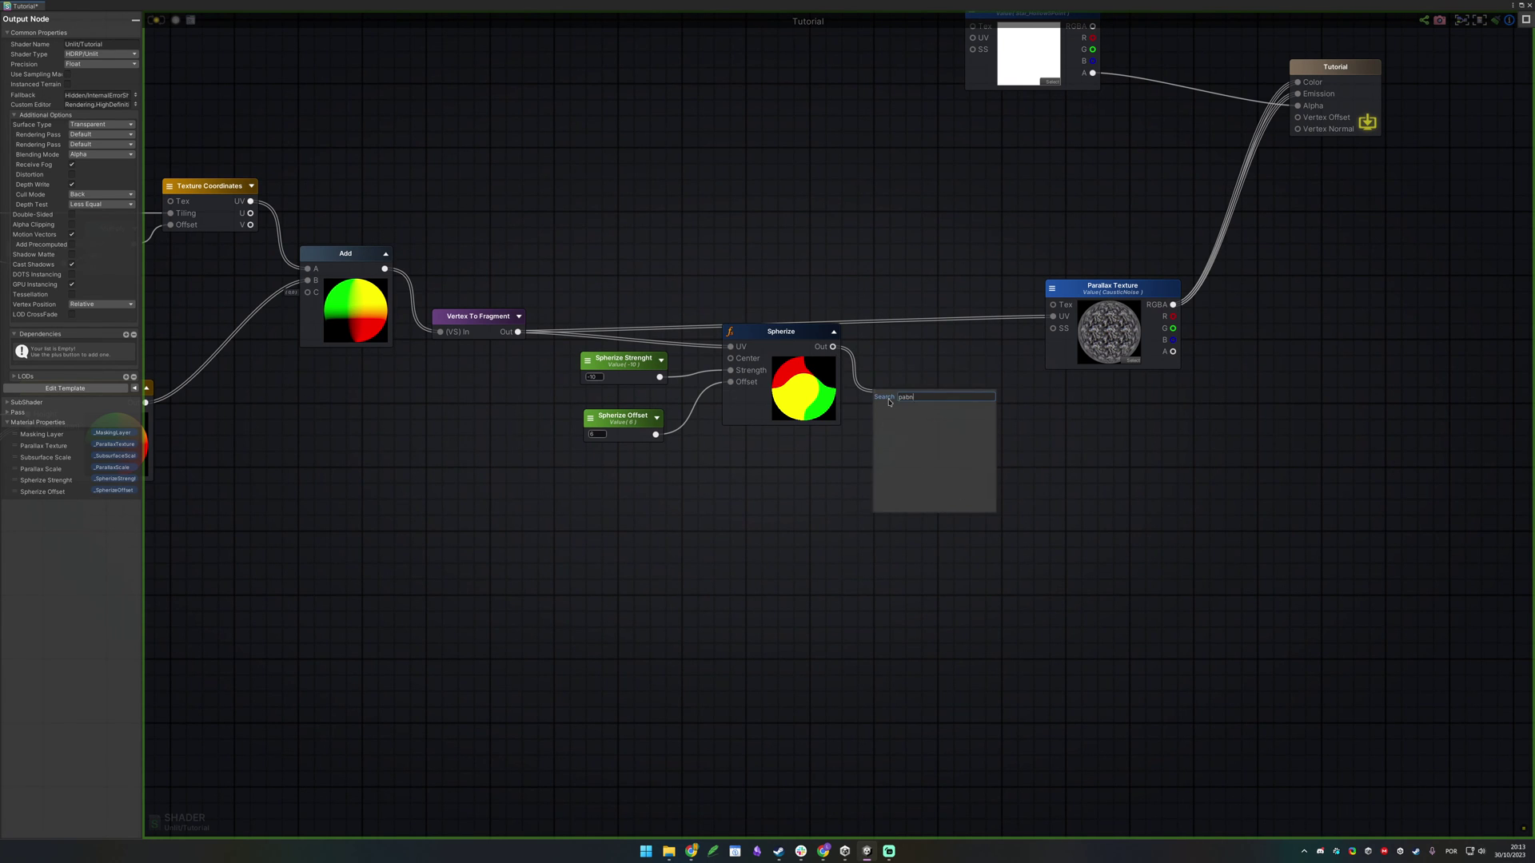
text(nner)
key(Return)
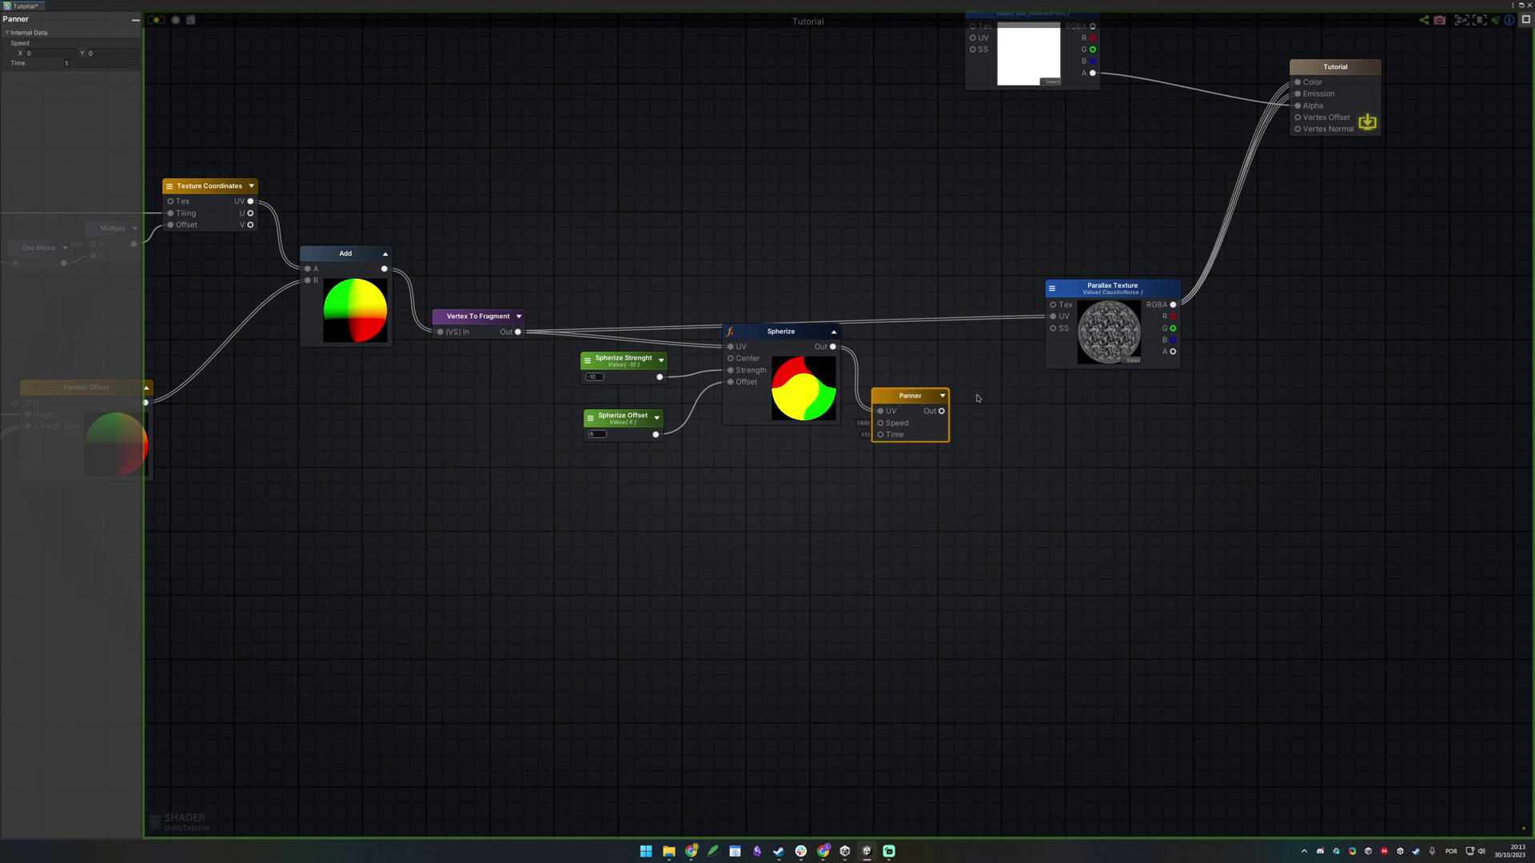
drag(916, 397, 957, 393)
Create a float property Spherized UVS Panner with value 0.1 for the Panner's Speed, and connect the Panner output to Parallax Texture's UV
key(1)
click(766, 456)
click(790, 466)
click(104, 46)
click(108, 55)
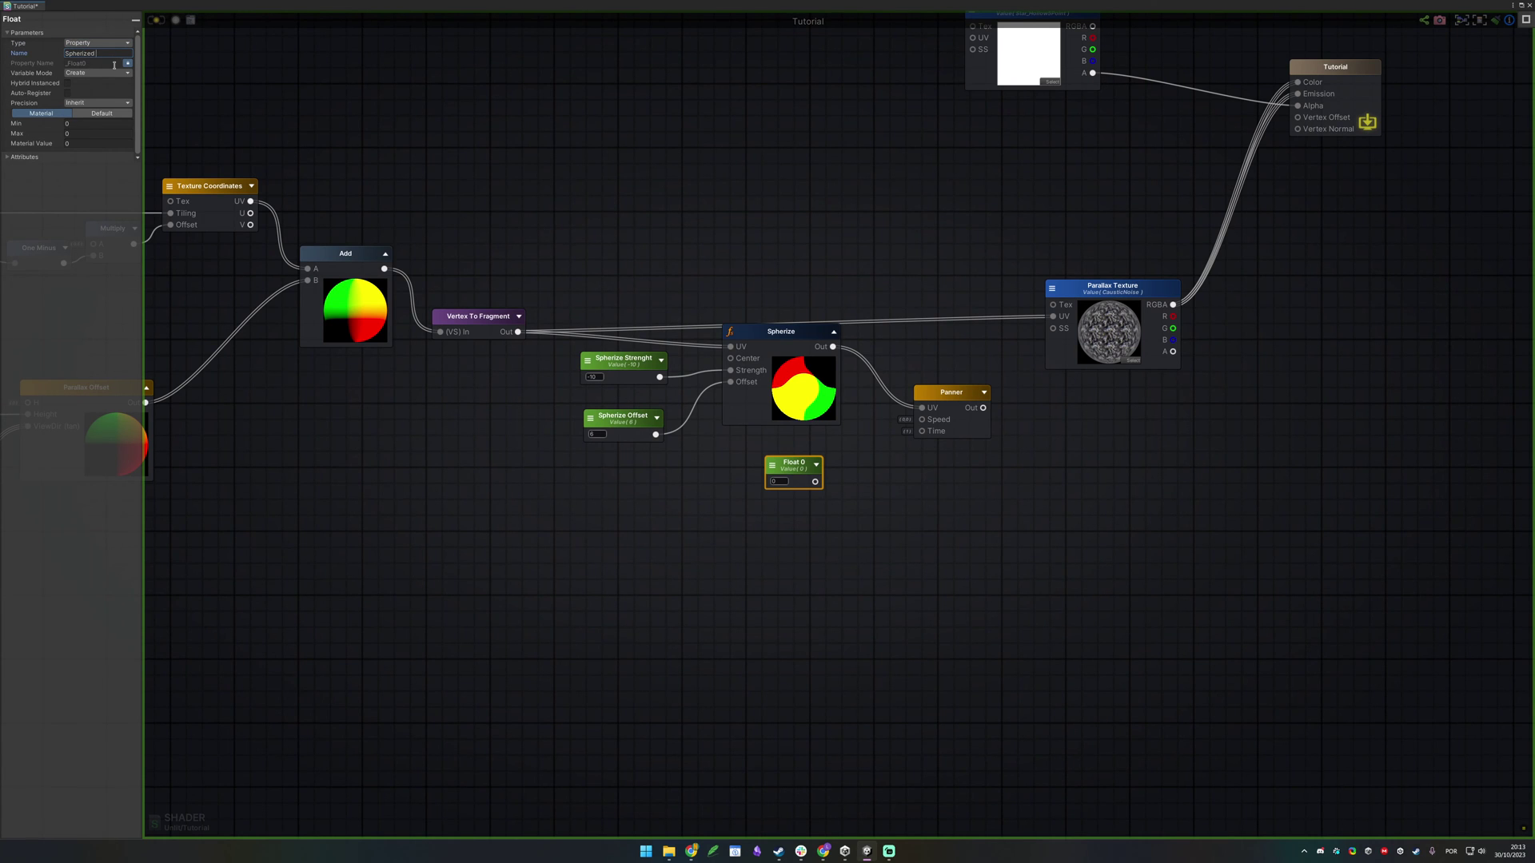
click(111, 122)
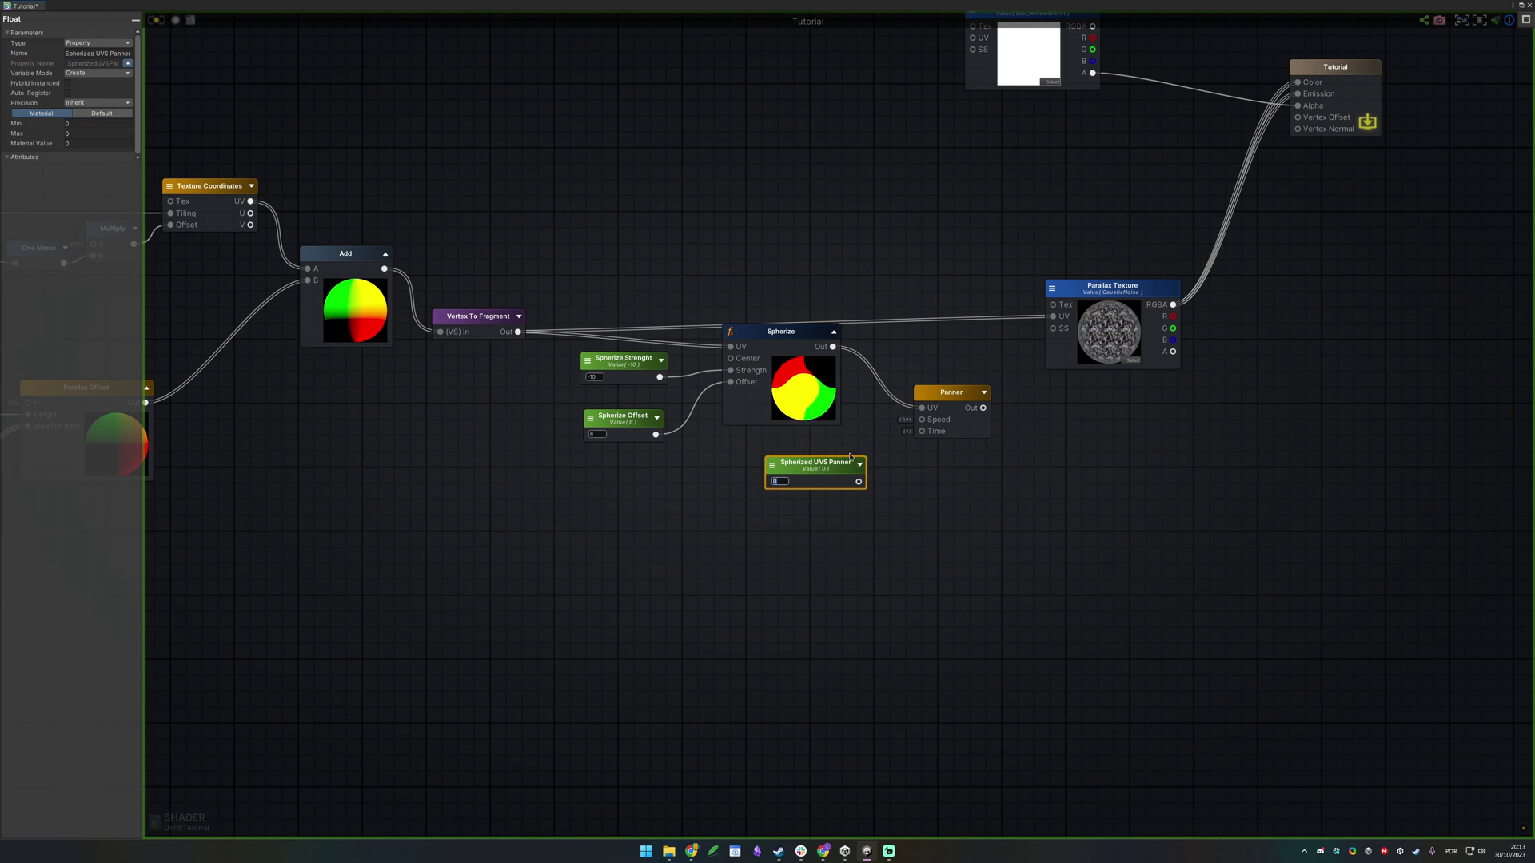
click(894, 540)
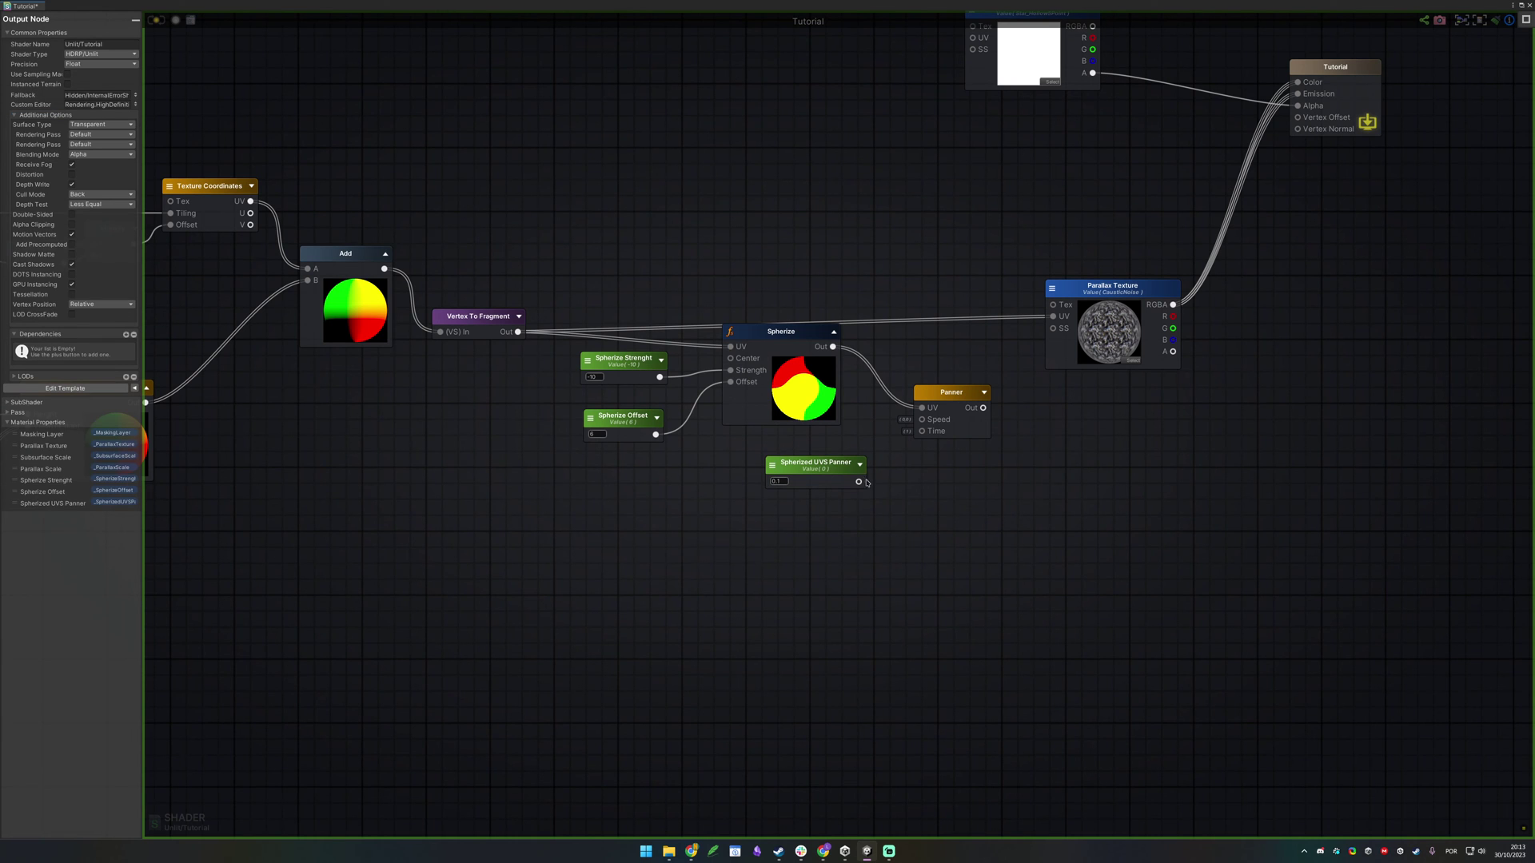
drag(925, 417, 1054, 317)
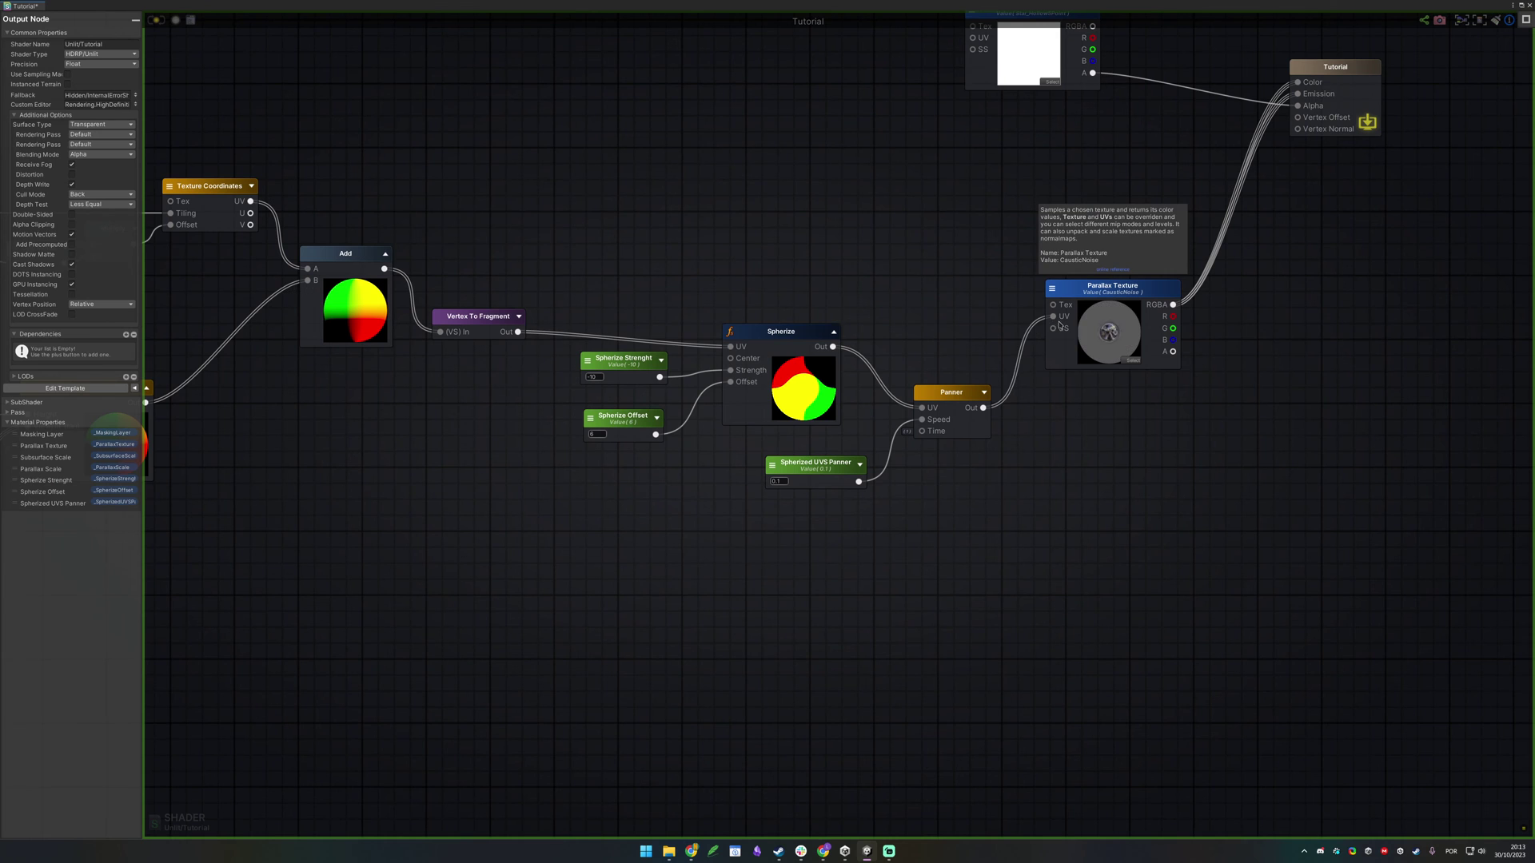
Save the Tutorial shader and shrink its editor window to uncover the Unity scene
middle_drag(1102, 431, 884, 447)
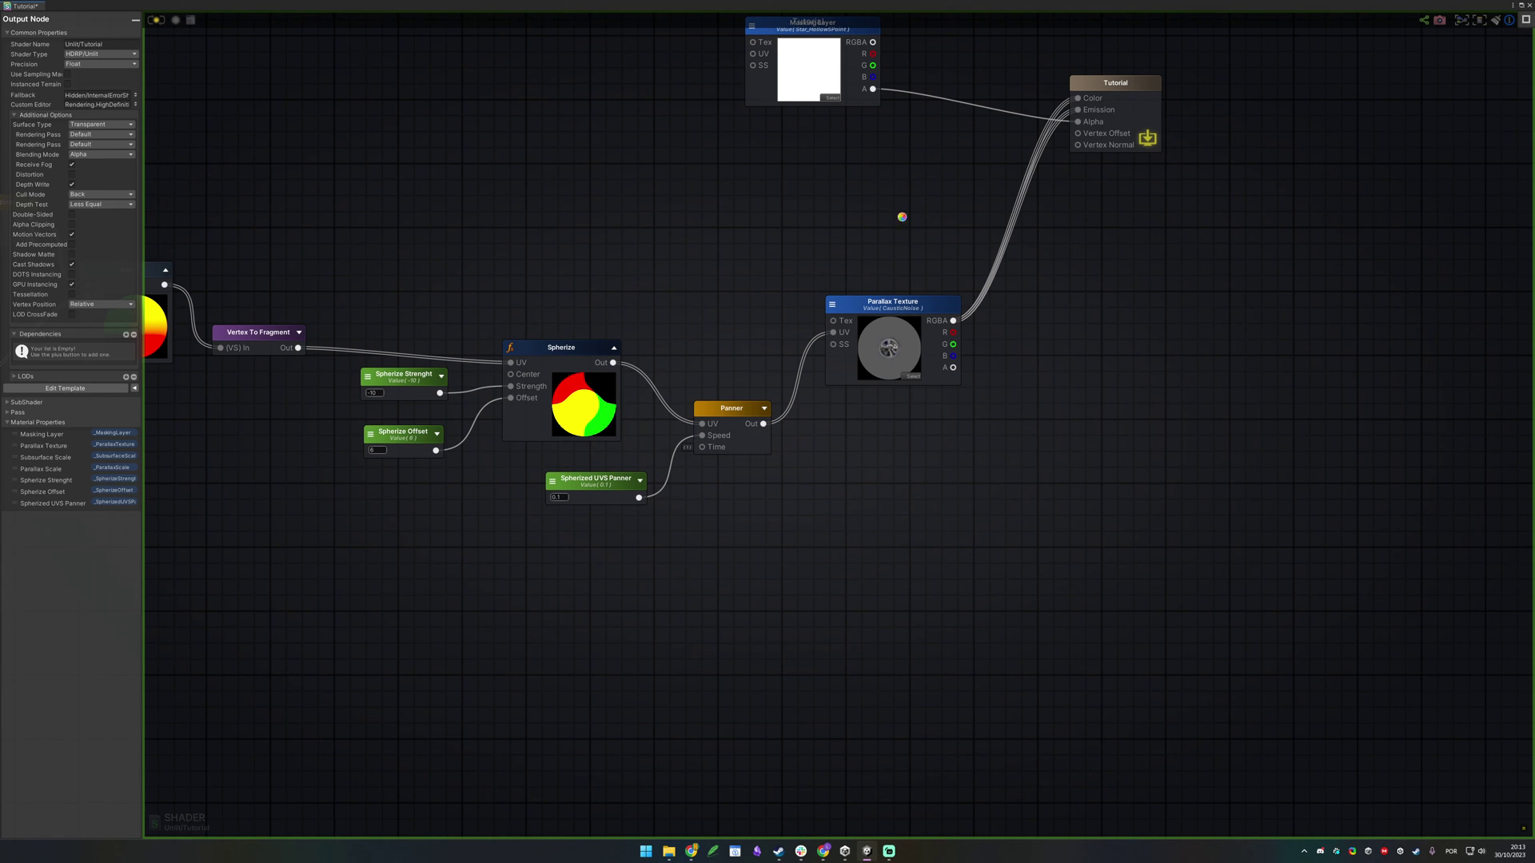
key(ctrl+s)
double_click(536, 11)
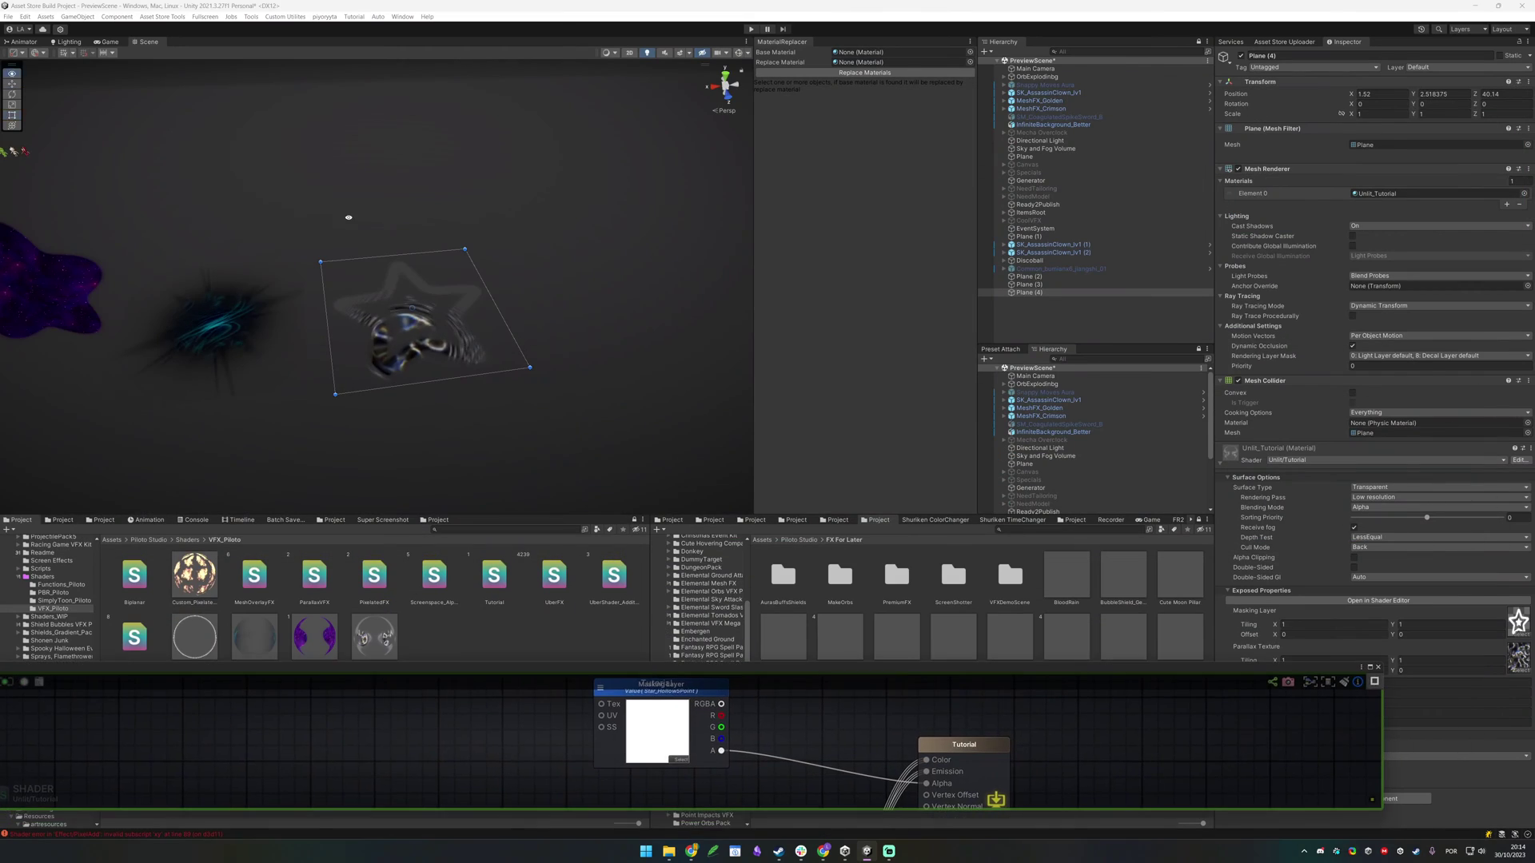
Select the star Plane (4) in the scene and inspect its spherized parallax effect up close
alt+drag(511, 390, 531, 250)
click(476, 370)
key(f)
scroll(472, 296, up, 10)
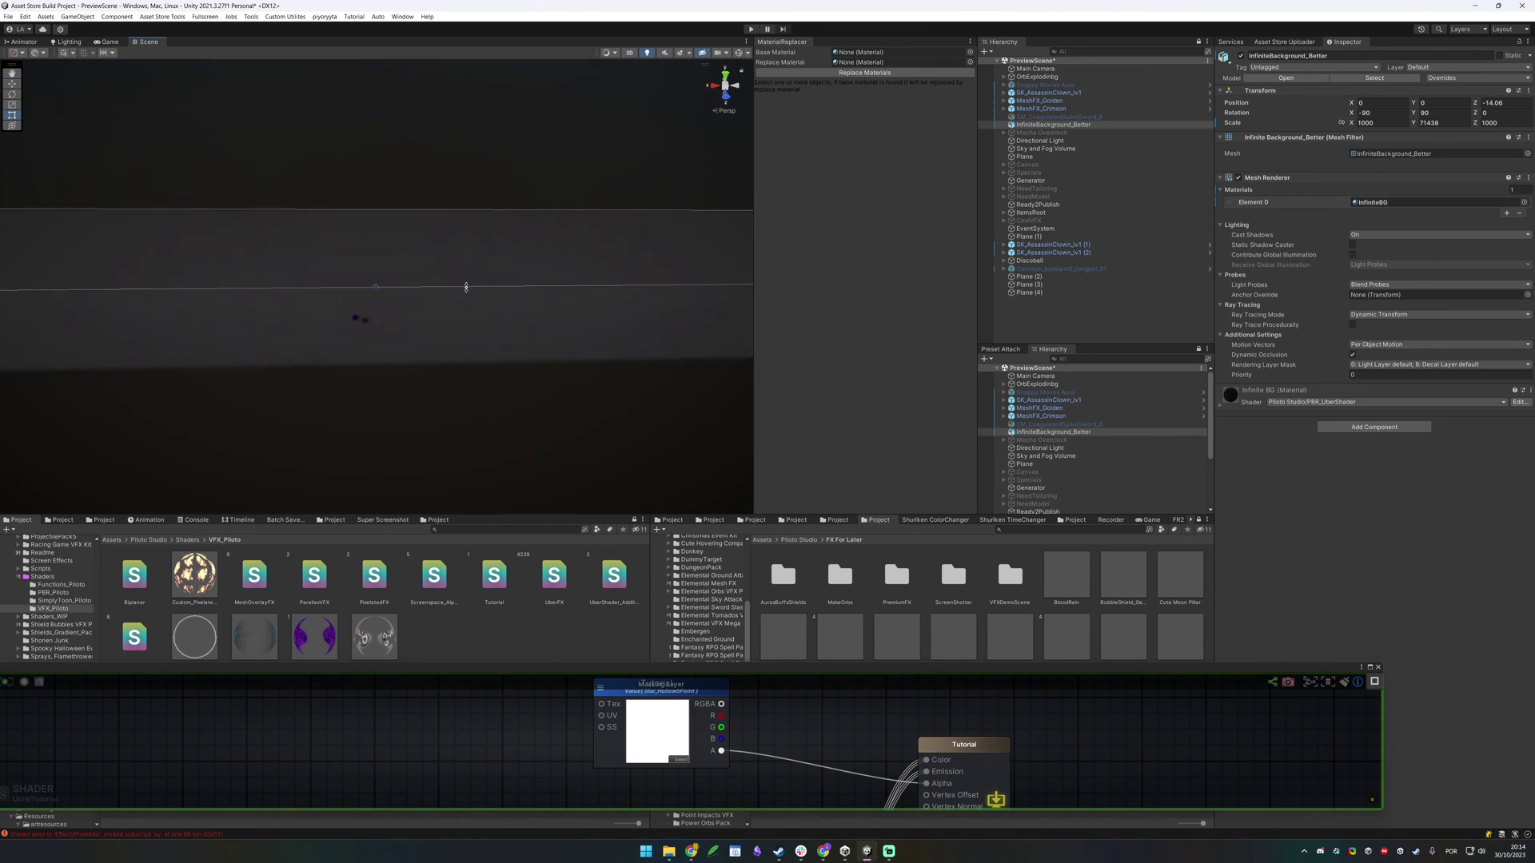
alt+drag(572, 326, 678, 267)
click(617, 310)
scroll(677, 267, up, 8)
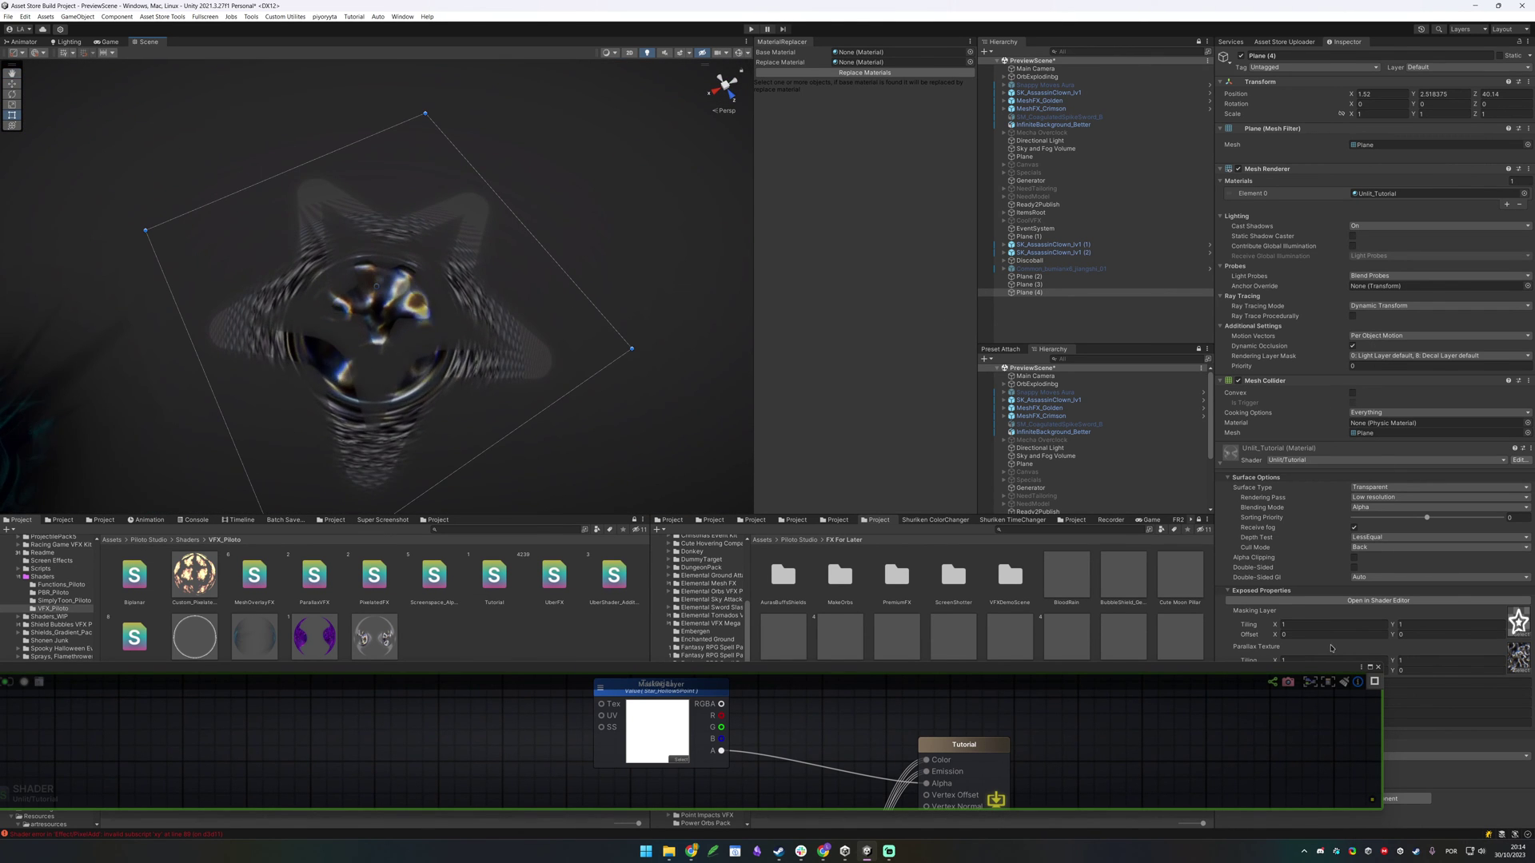
Move the shader editor off the material properties, set Spherize Offset to -1.33, and inspect the star plane from another angle
drag(1206, 668, 979, 712)
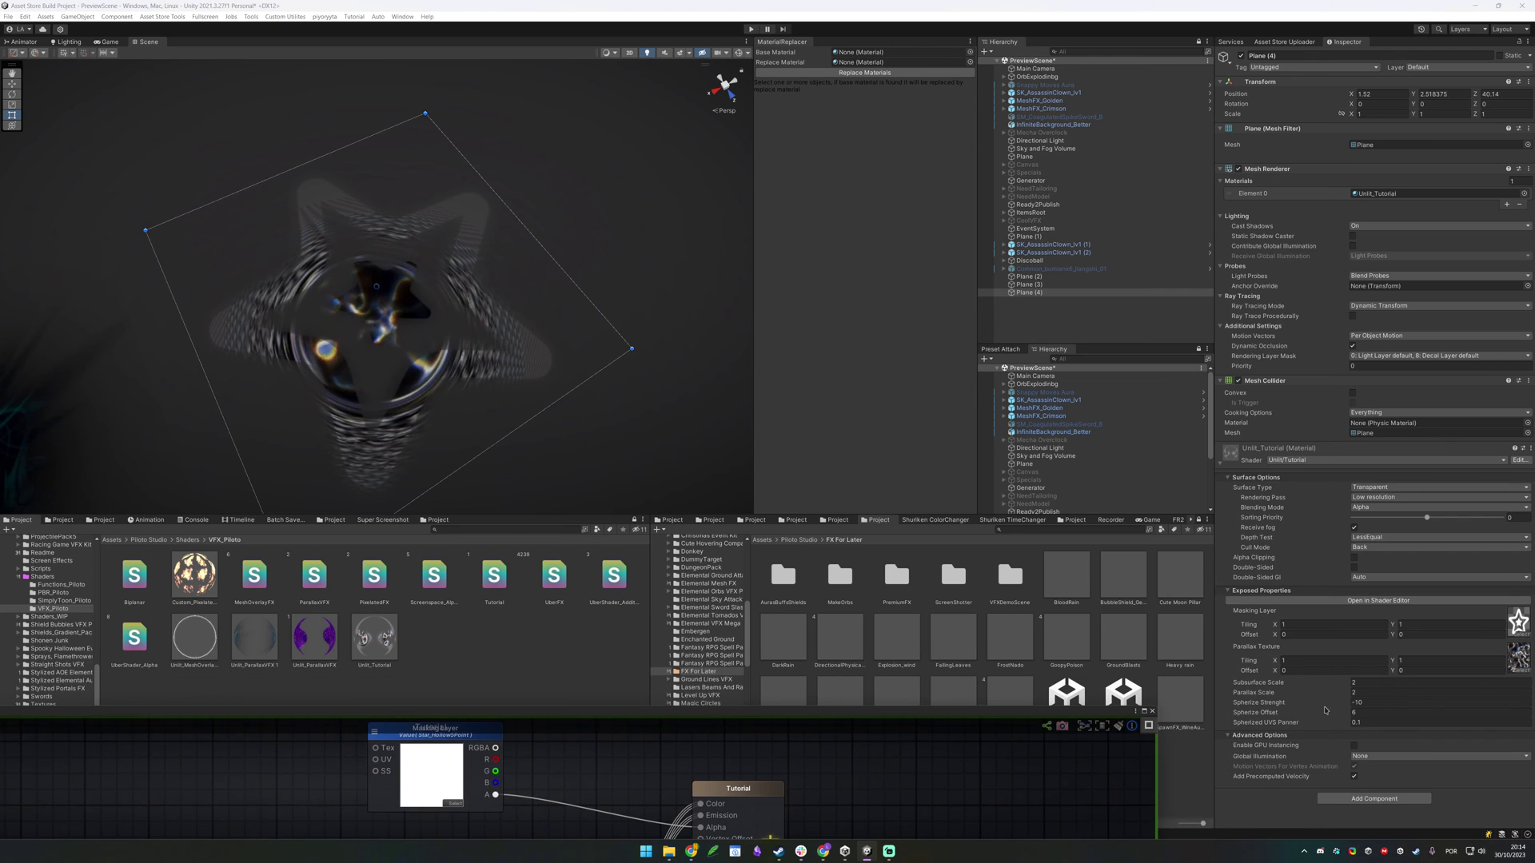
click(1332, 715)
text(1.33)
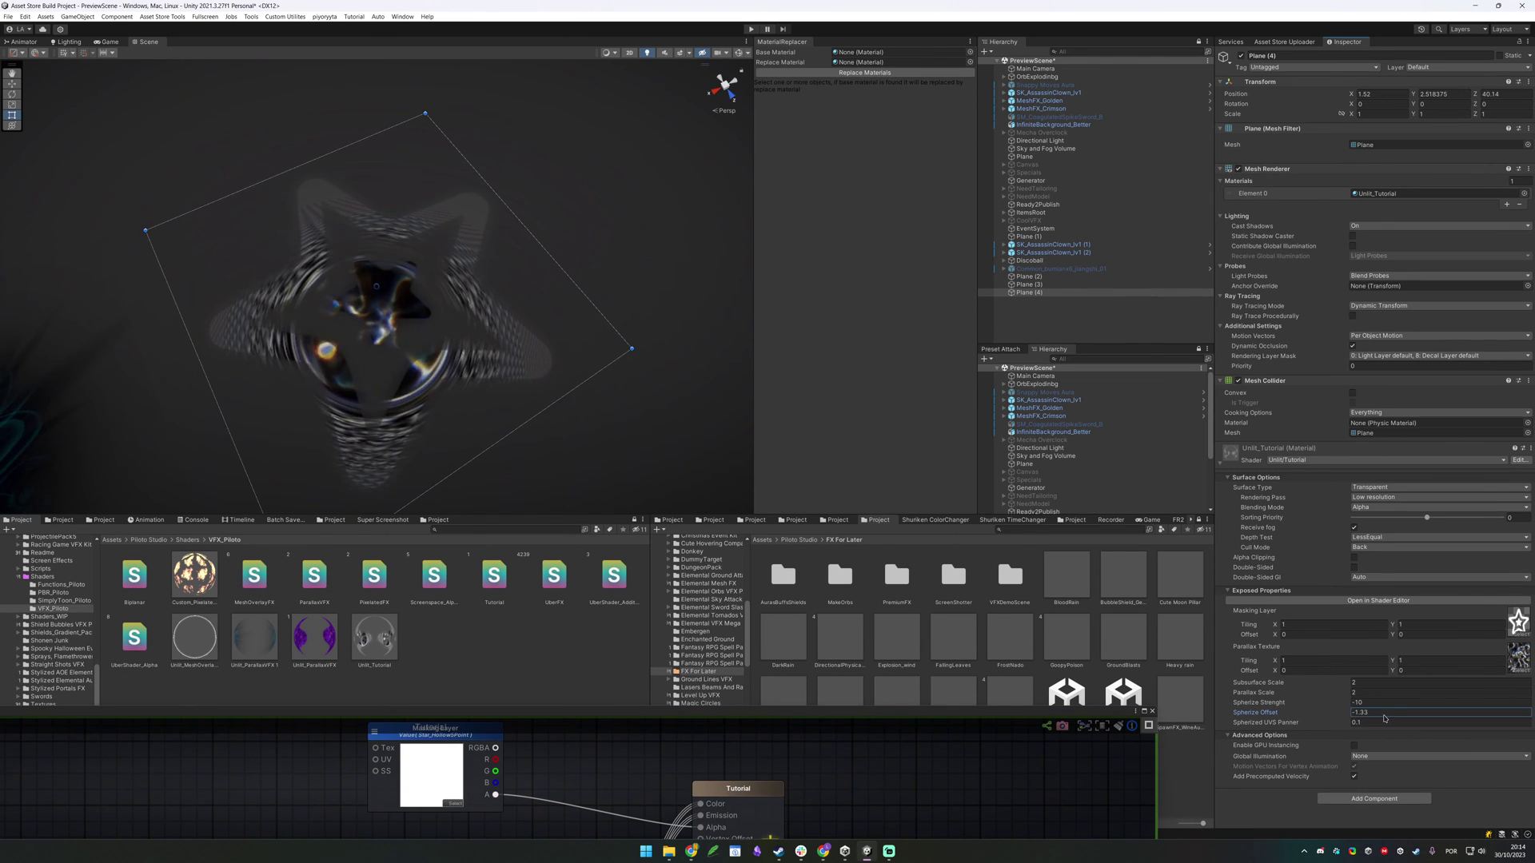
drag(1336, 705, 1332, 706)
drag(679, 499, 1400, 641)
alt+drag(492, 256, 375, 209)
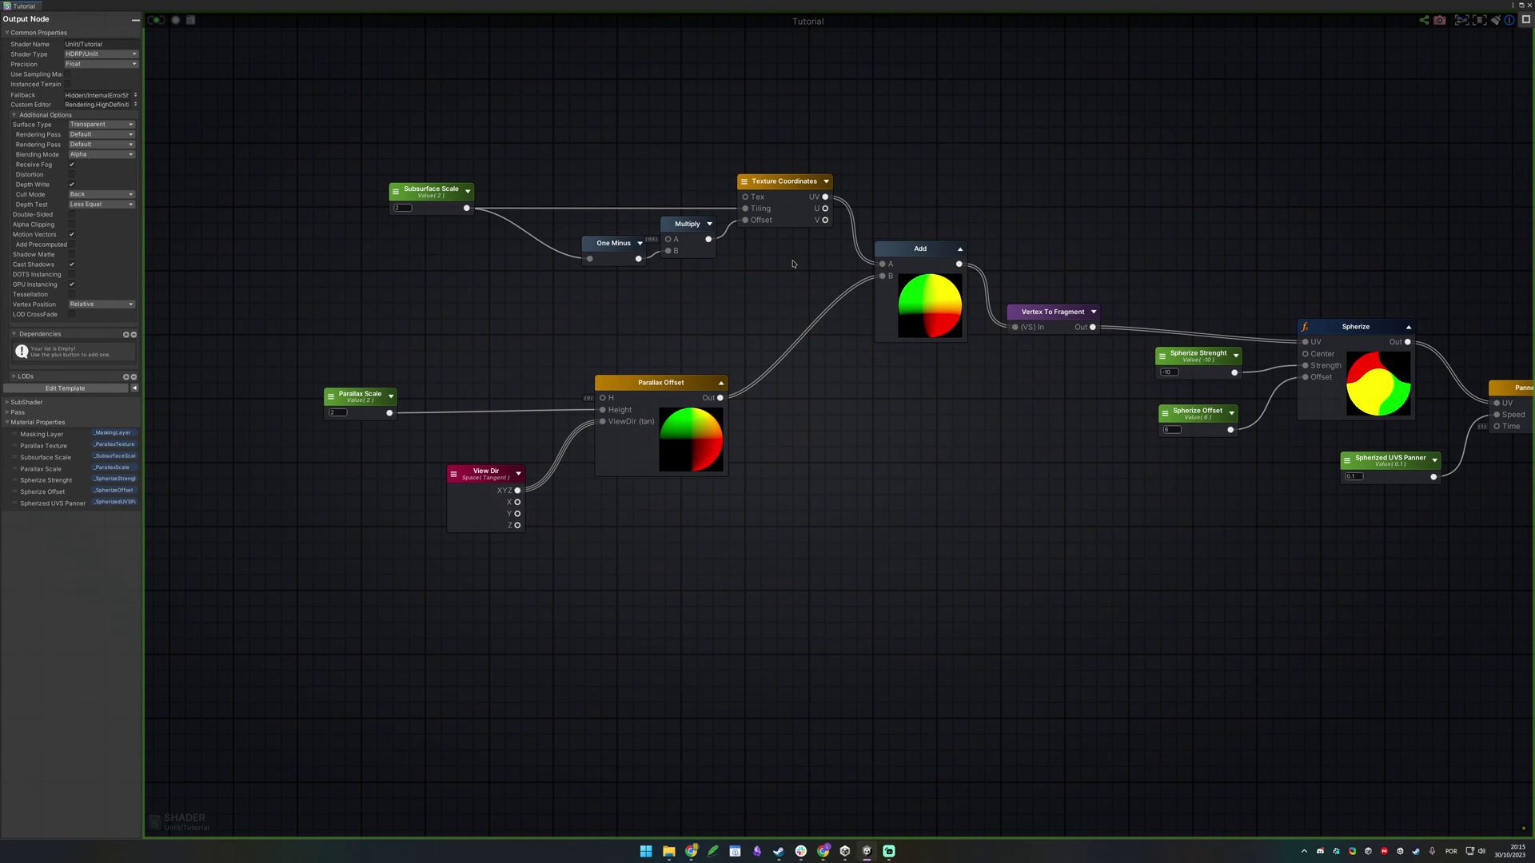
Duplicate the One Minus, Multiply, Texture Coordinates, Add, Vertex To Fragment, Parallax Offset and View Dir nodes and place the copies below the originals
drag(579, 107, 1111, 350)
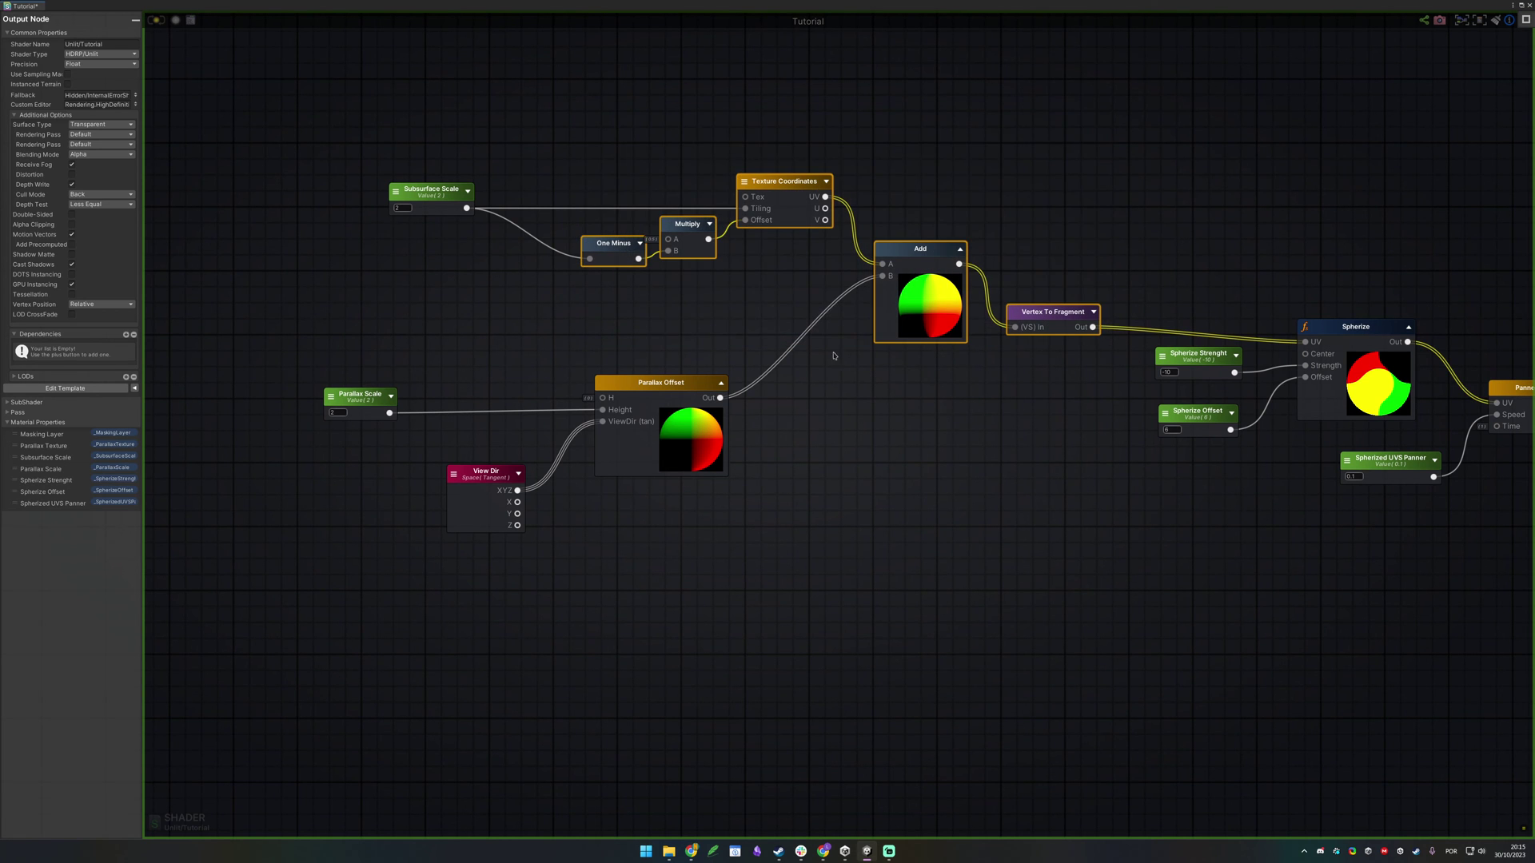
mouse_move(669, 548)
shift+mouse_down()
mouse_move(588, 491)
mouse_move(662, 529)
shift+mouse_up()
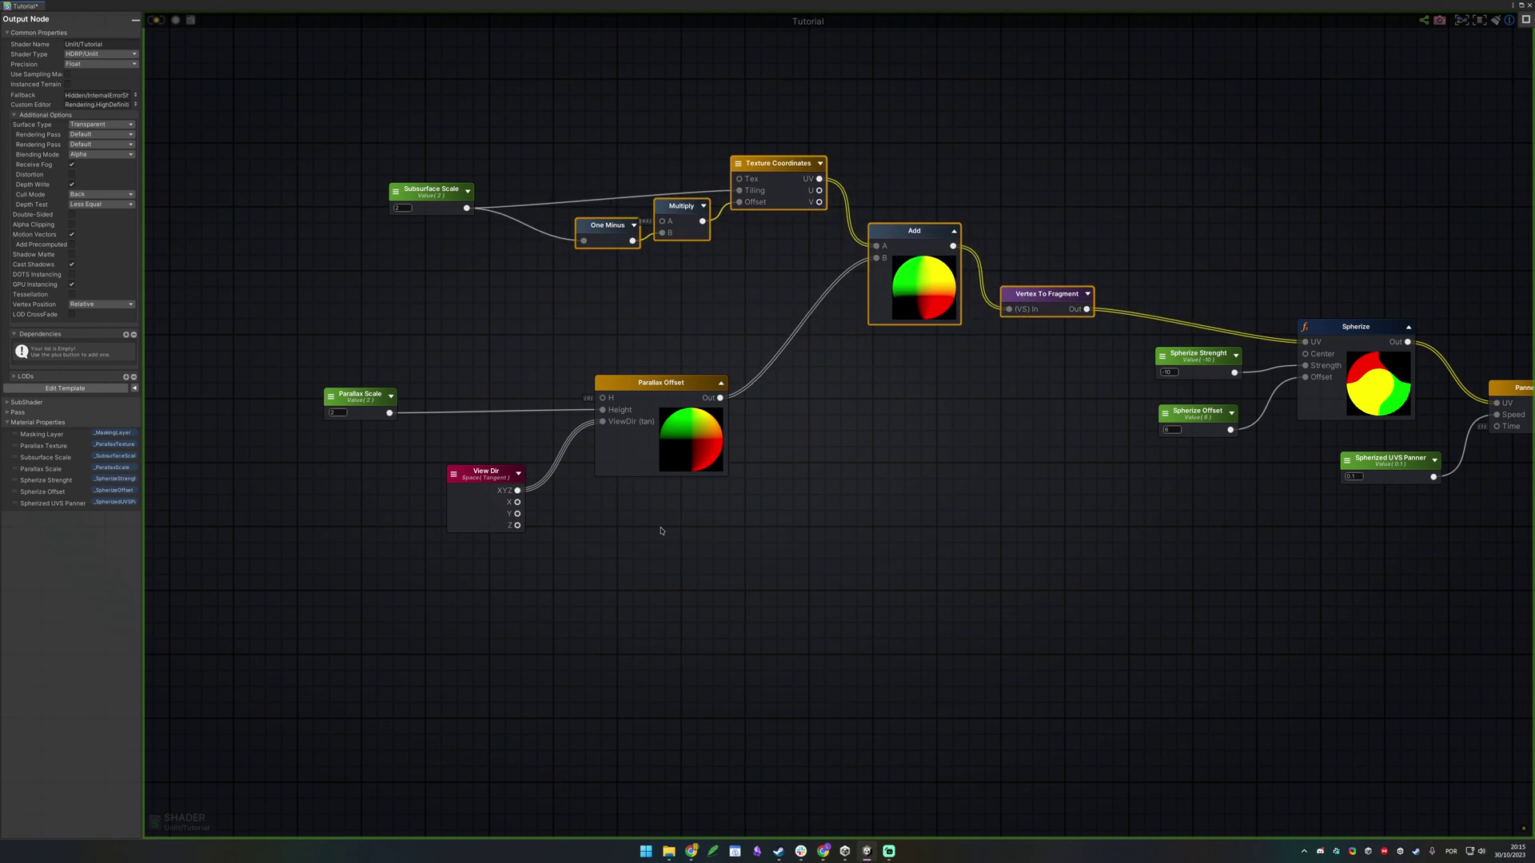
shift+click(657, 400)
shift+click(463, 514)
middle_drag(865, 504, 838, 388)
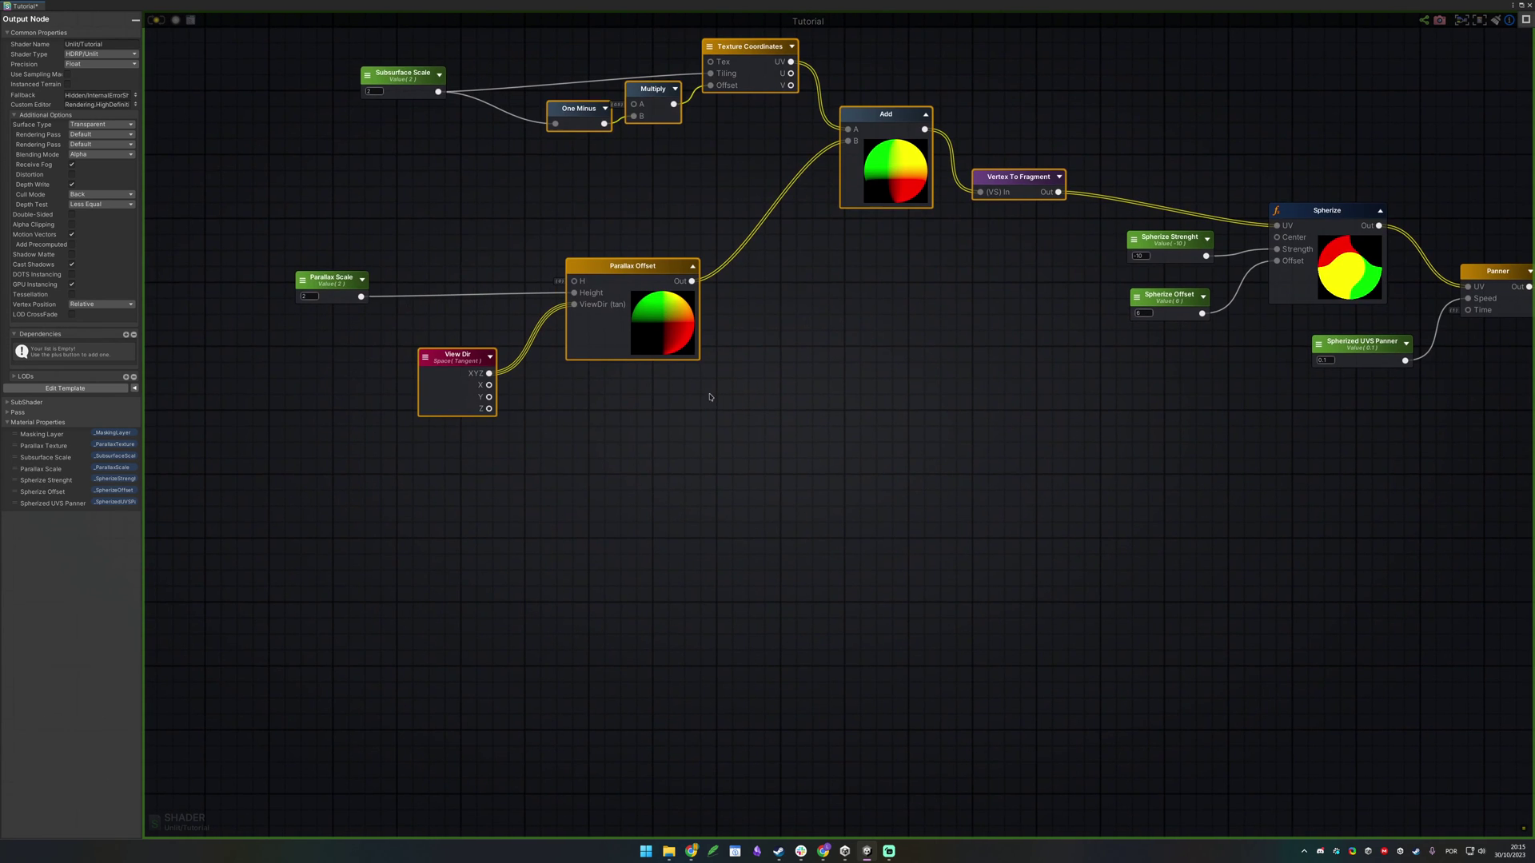
scroll(805, 411, down, 5)
middle_drag(709, 559, 739, 453)
key(ctrl+v)
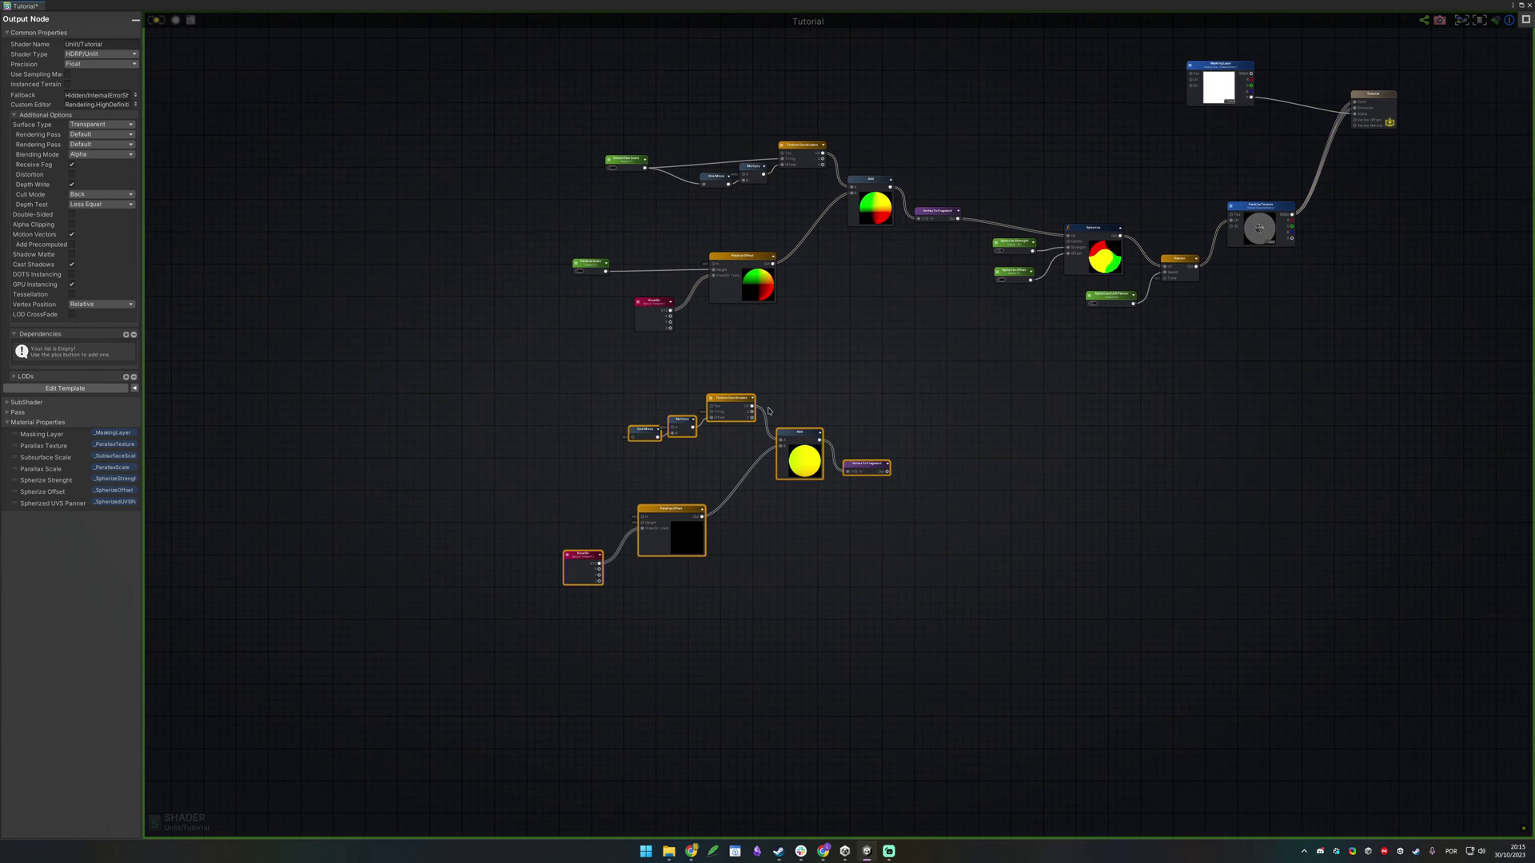
drag(717, 404, 788, 401)
click(1079, 423)
Add a Texture Sample node beside the duplicated branch and set it to Reference mode, referencing _ParallaxTexture
scroll(1096, 424, up, 4)
middle_drag(1047, 445, 905, 435)
key(t)
click(892, 419)
drag(975, 417, 933, 398)
click(91, 44)
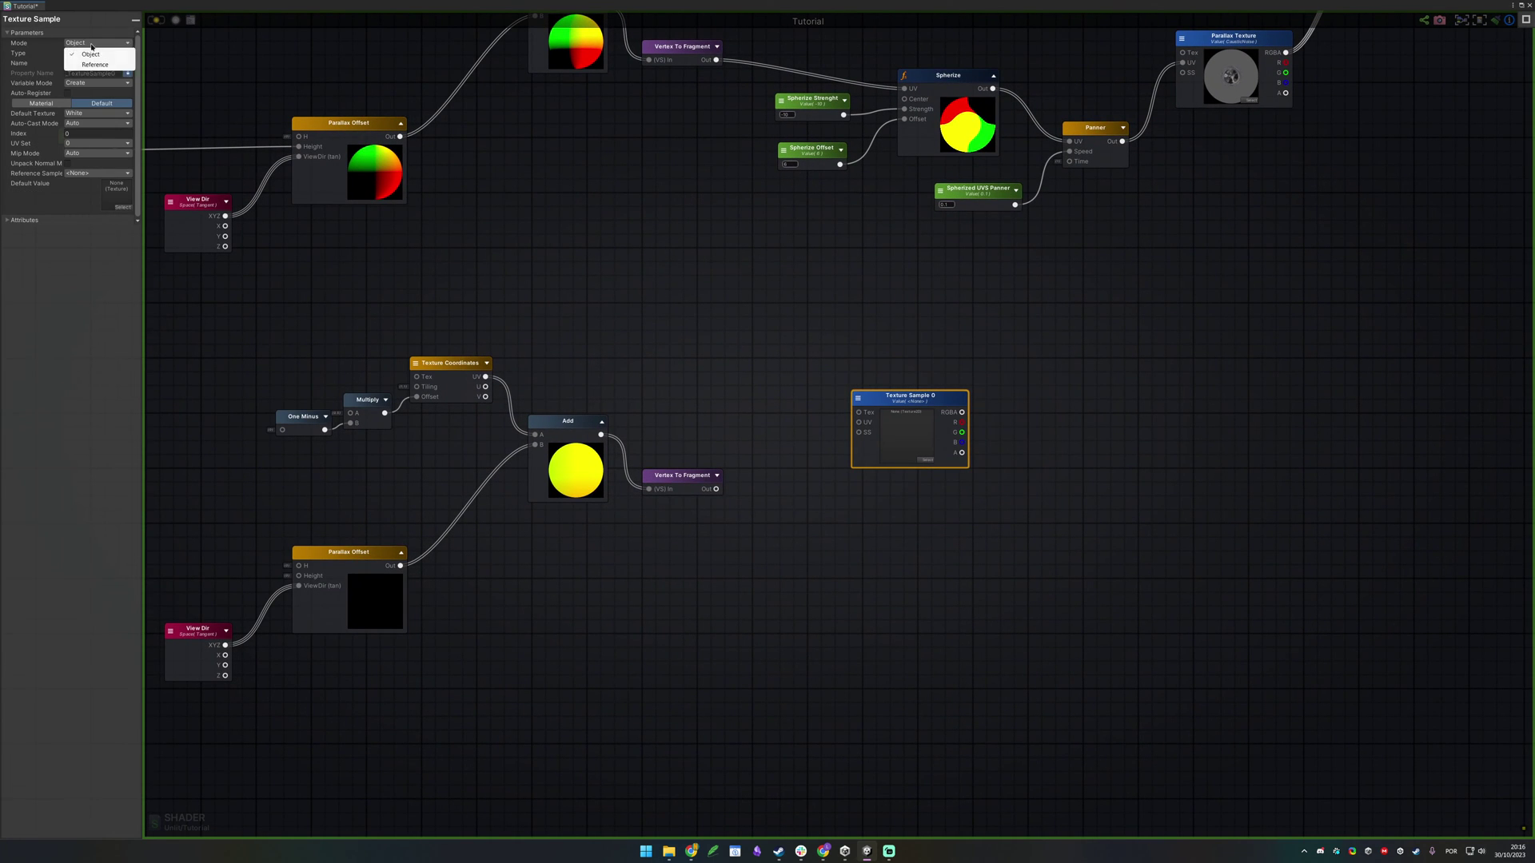
click(94, 64)
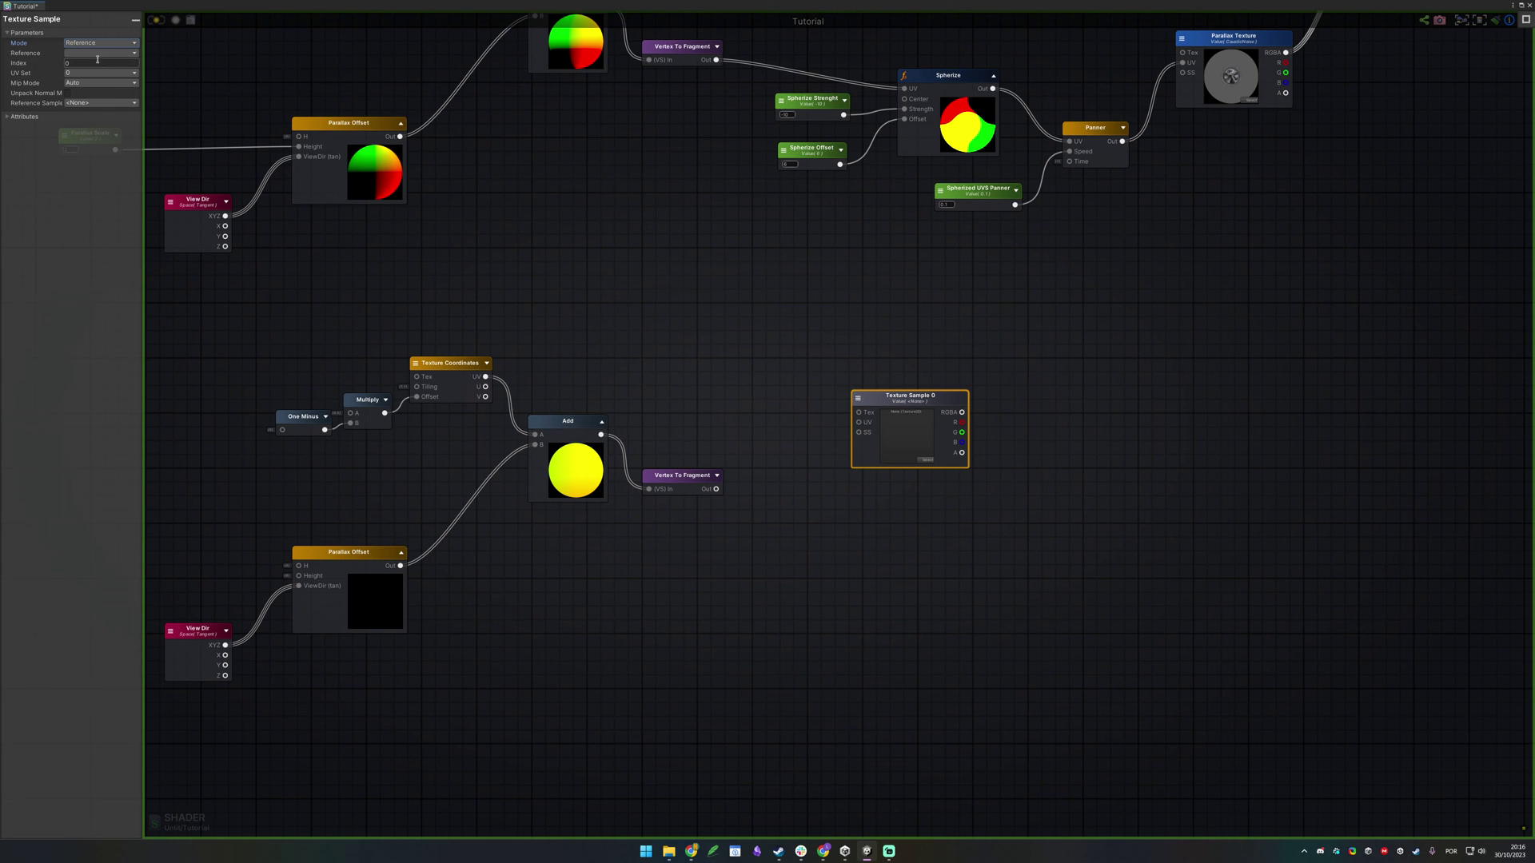
click(91, 53)
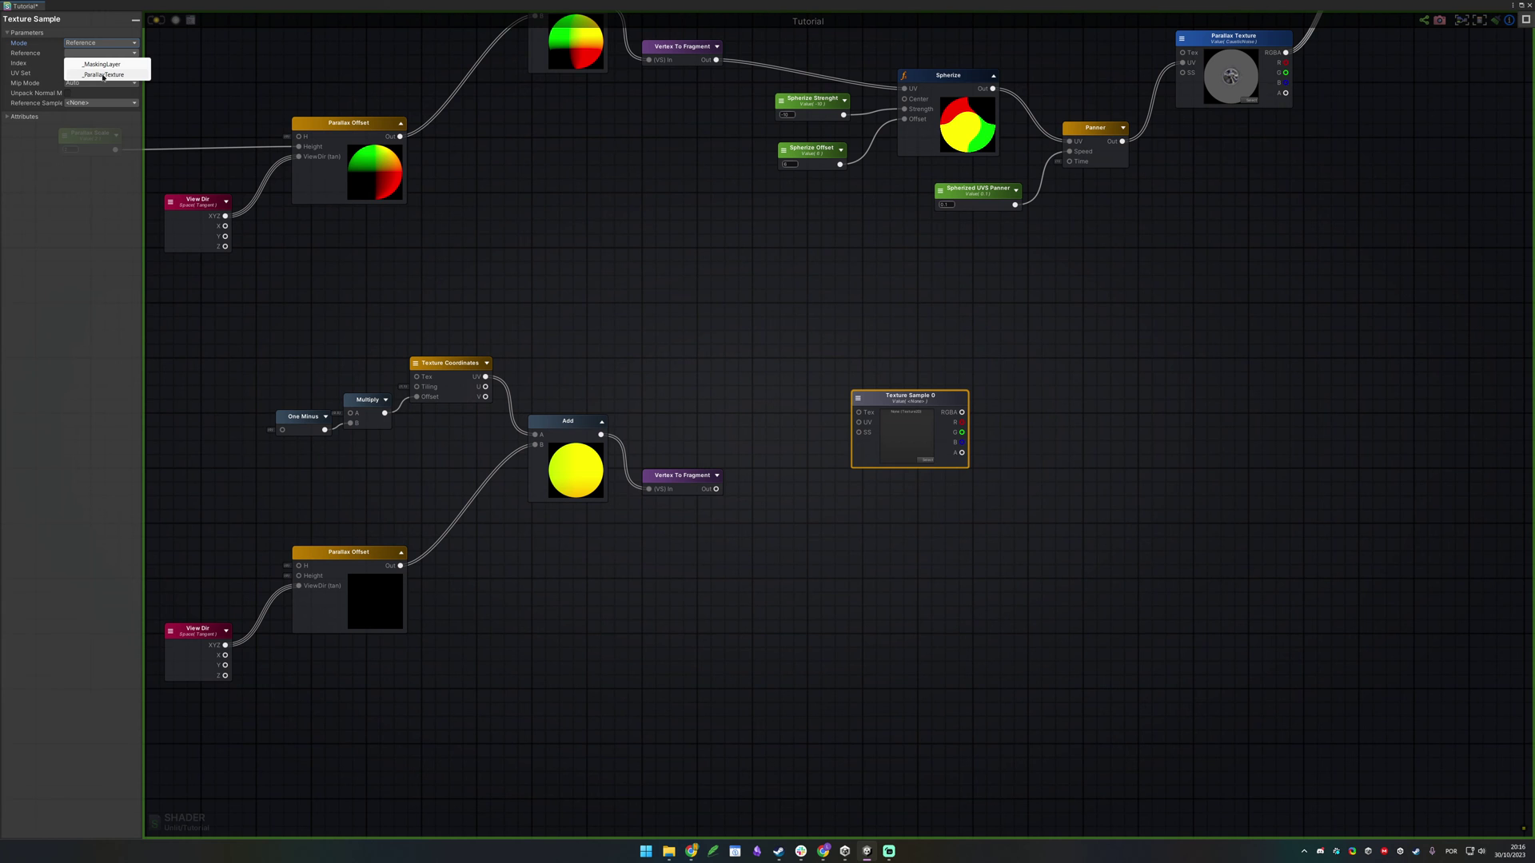
click(103, 74)
Position the Parallax Texture reference beside the duplicated branch and connect the copied Vertex To Fragment output to its UV
drag(947, 391, 896, 415)
middle_drag(1276, 234, 941, 401)
drag(917, 204, 900, 253)
middle_drag(611, 541, 1000, 382)
click(913, 474)
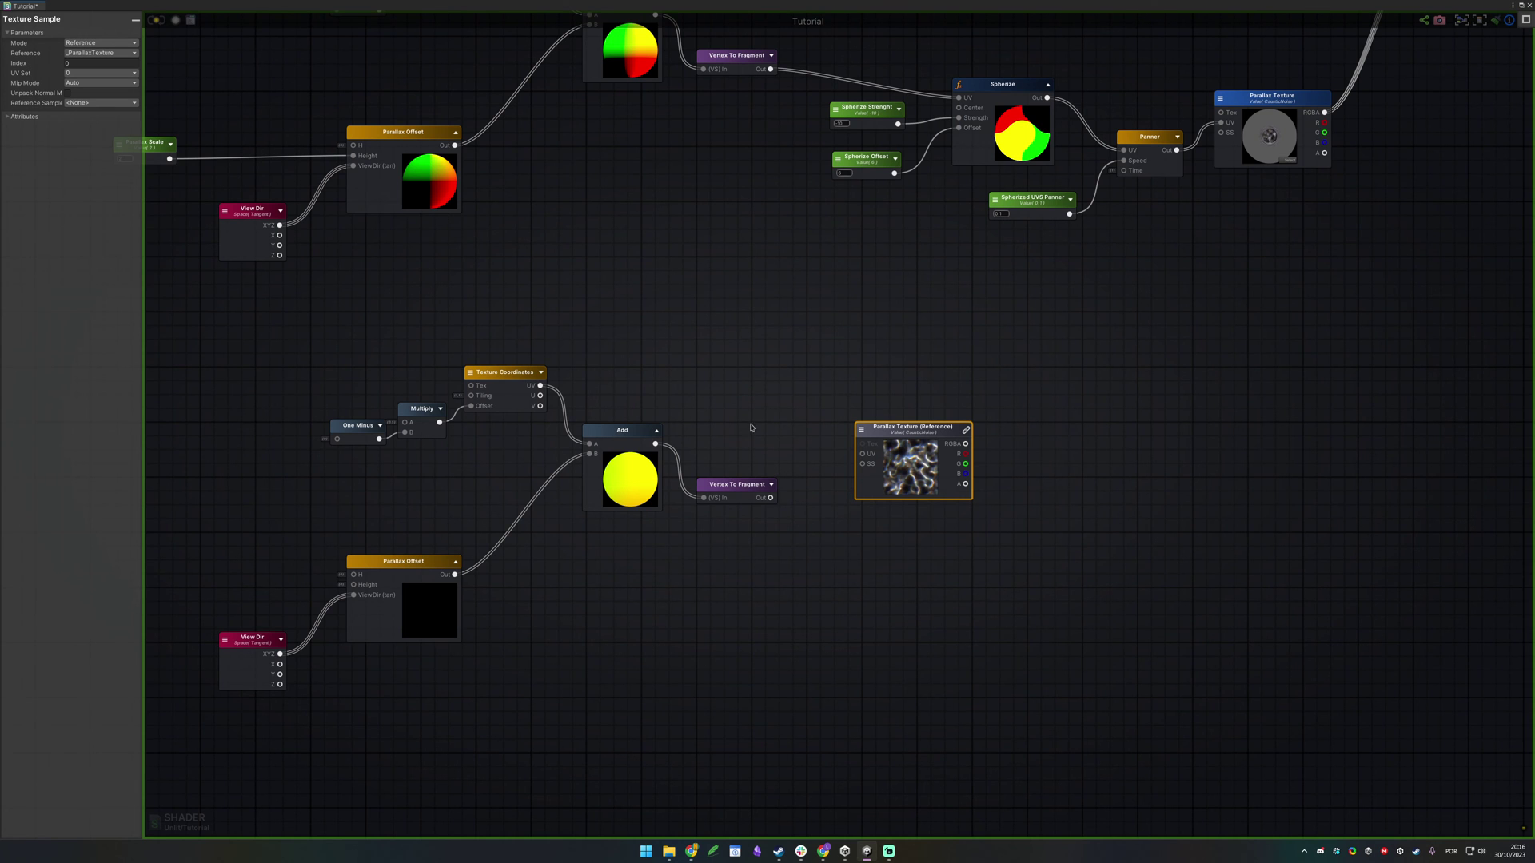
middle_drag(771, 607, 790, 462)
drag(789, 354, 933, 320)
click(1082, 248)
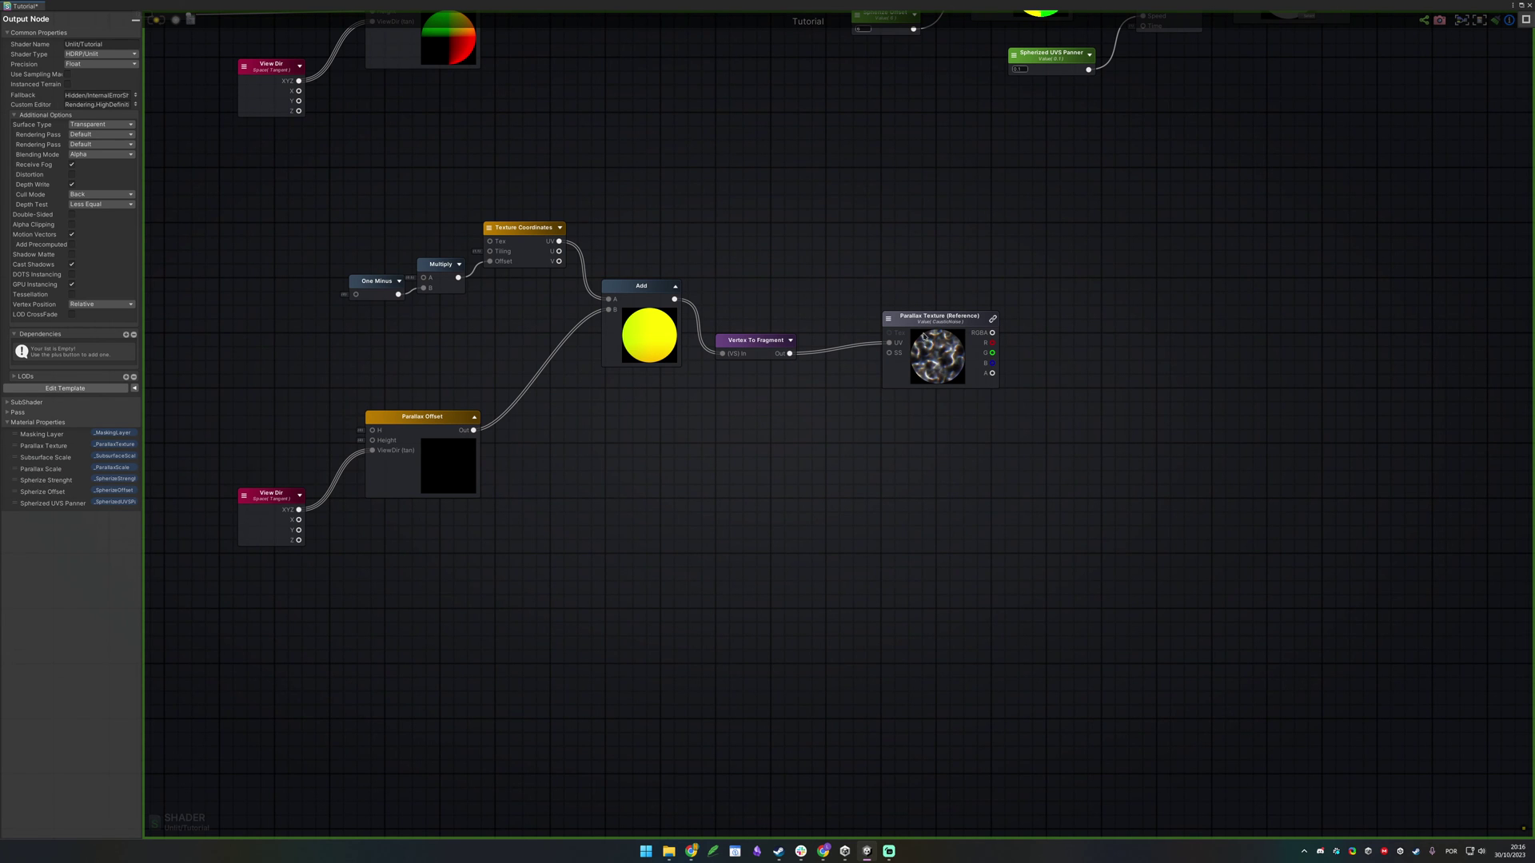
Make room before the Parallax Texture reference and insert a copy of the Panner node between Vertex To Fragment and its UV
drag(943, 319, 1142, 324)
drag(1212, 310, 1064, 241)
middle_drag(1032, 174, 933, 391)
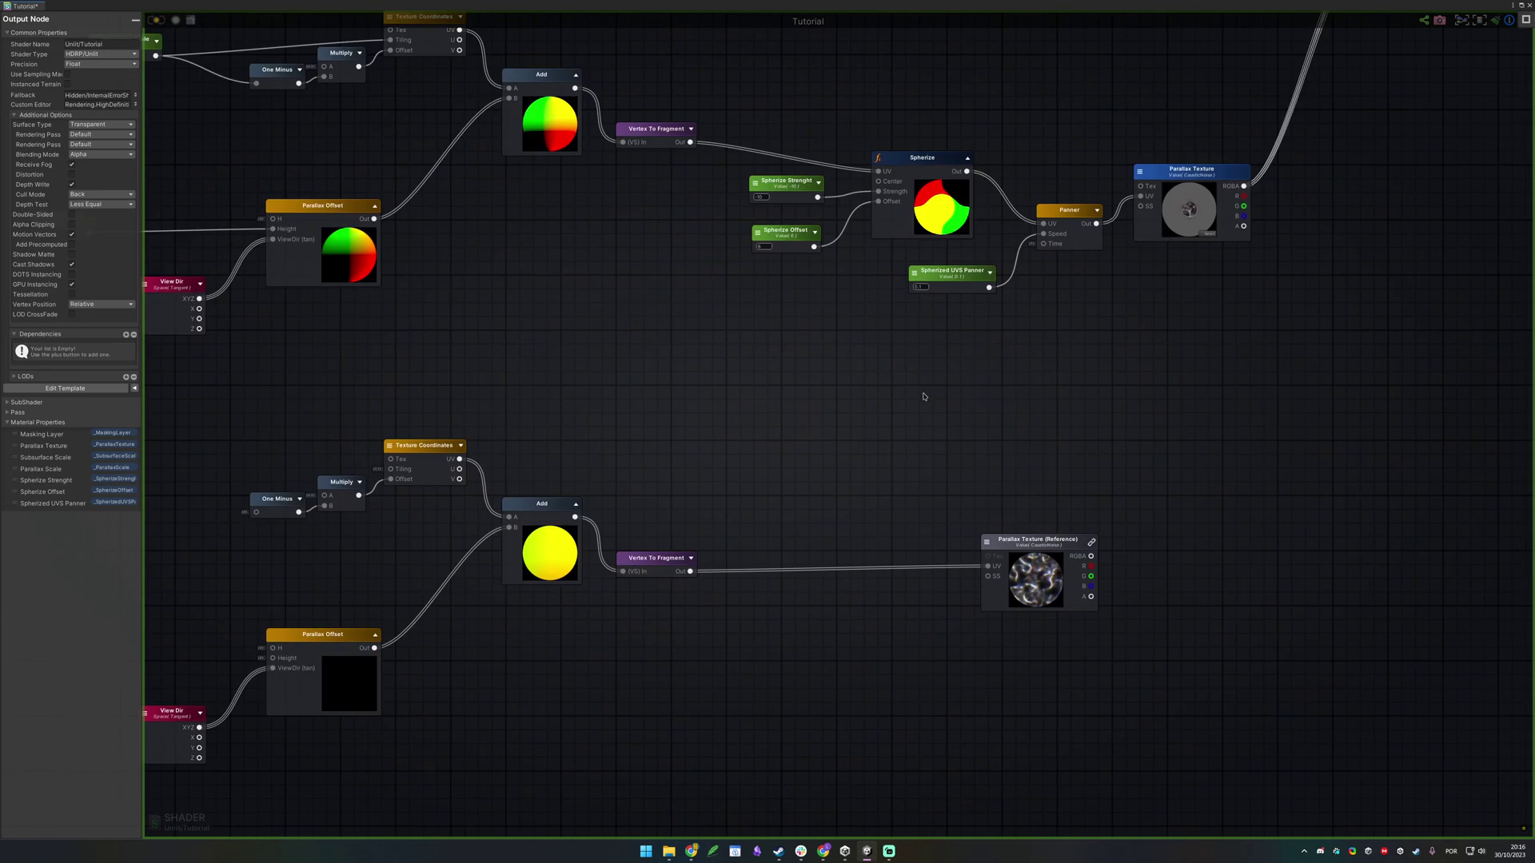
click(1072, 231)
key(ctrl+c)
key(ctrl+v)
drag(952, 349, 832, 522)
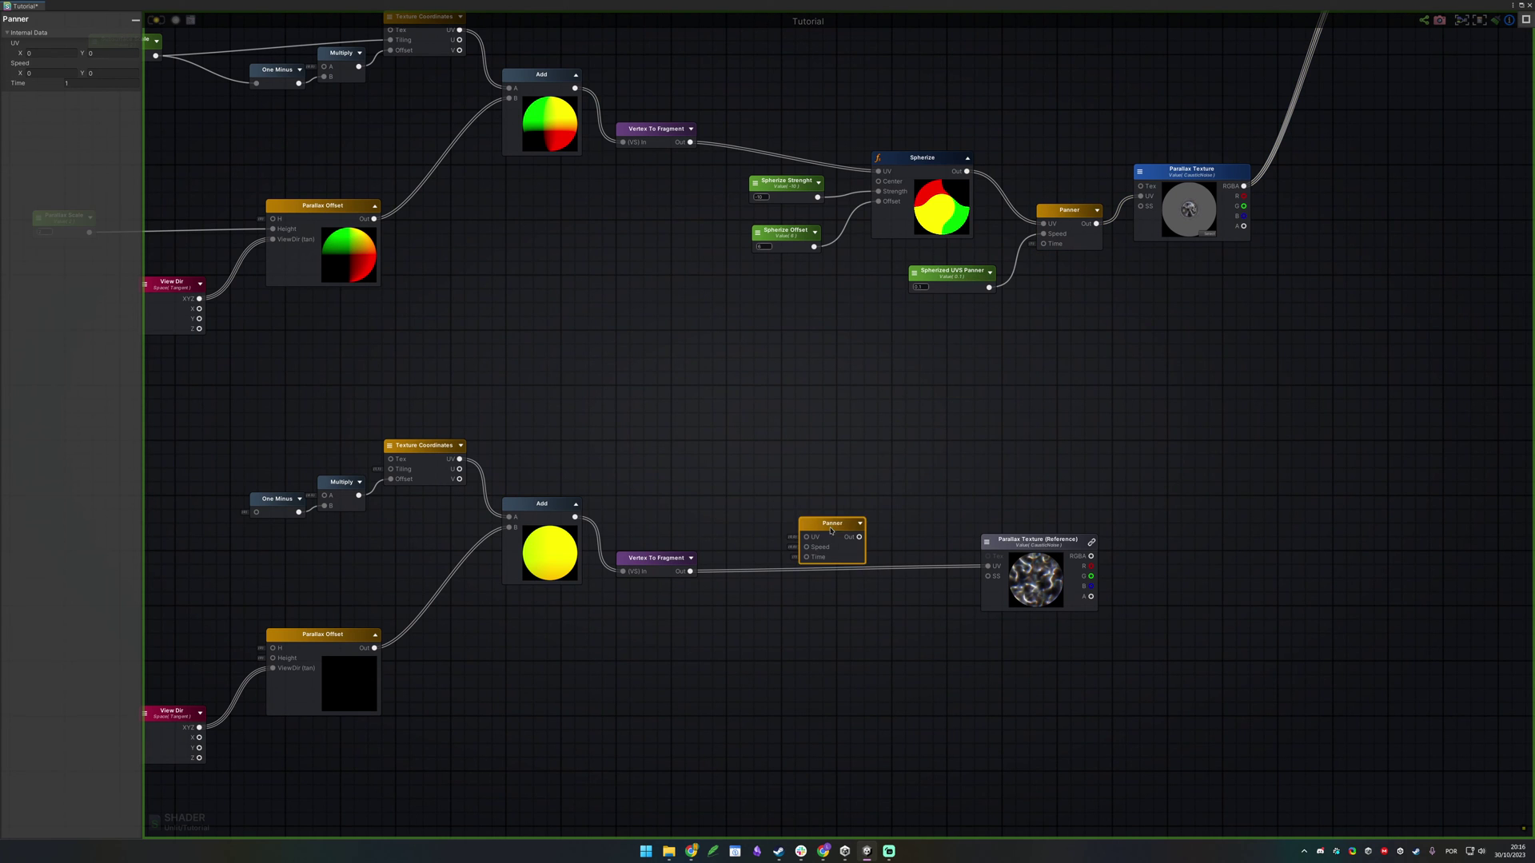
drag(690, 572, 825, 558)
Create a float property named Panner with value 0.1 and connect it to the copied Panner node's Speed
key(1)
click(685, 597)
click(706, 607)
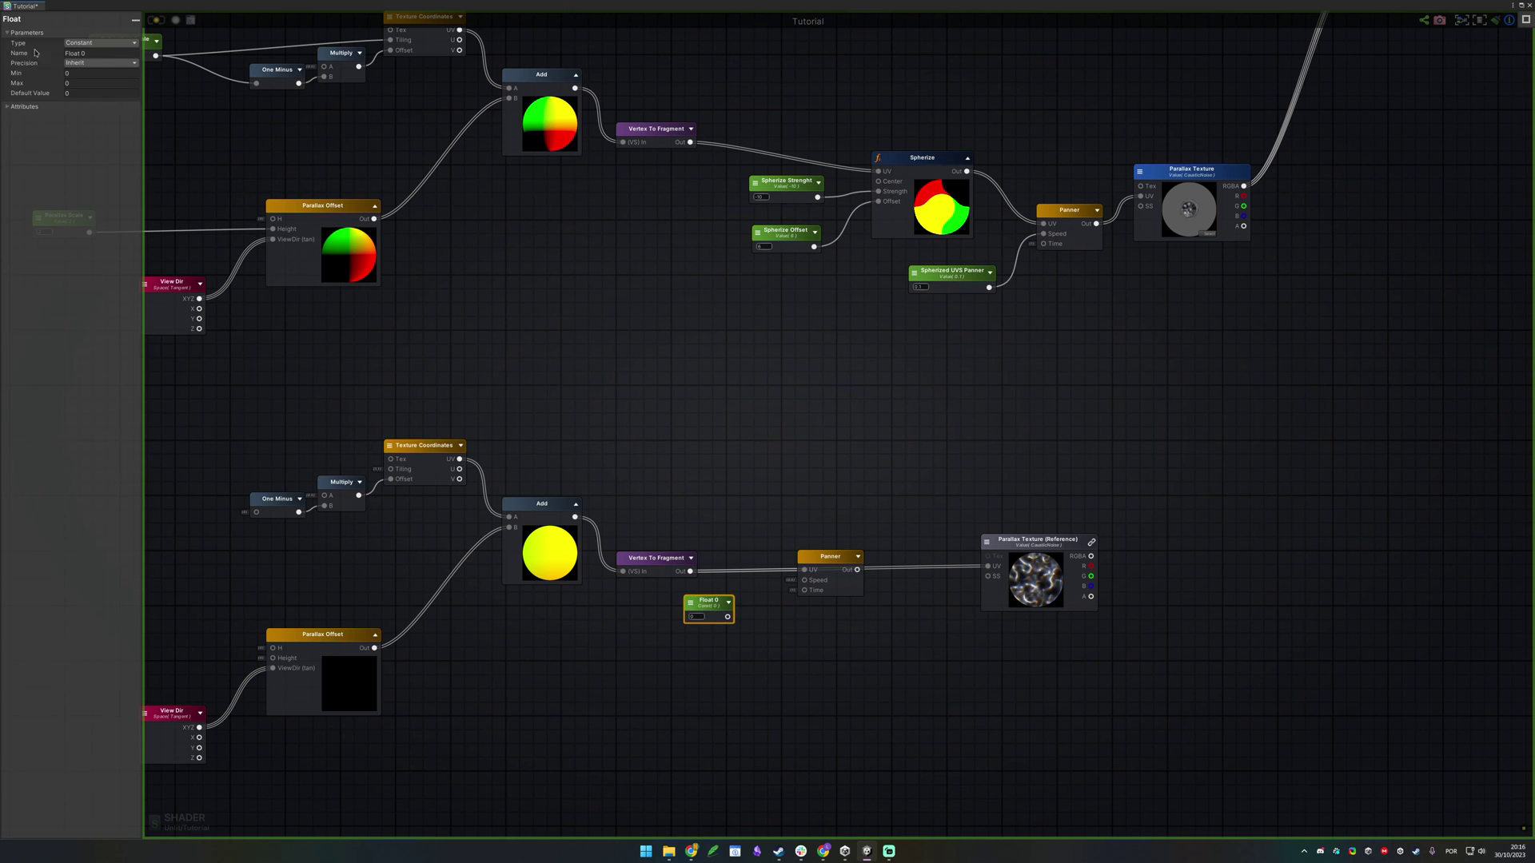
click(111, 44)
click(92, 53)
click(106, 54)
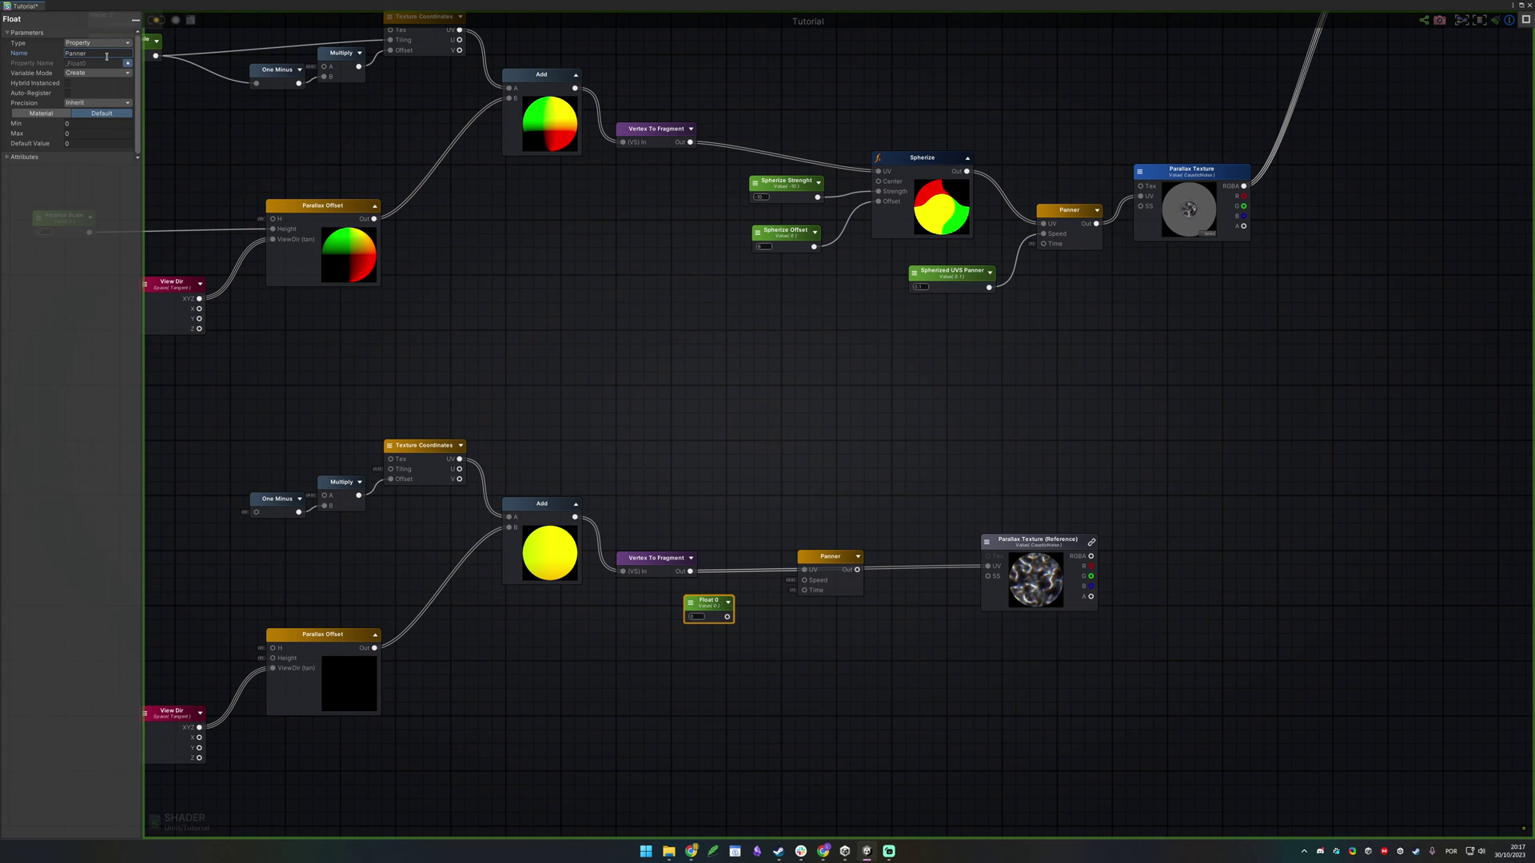
key(Return)
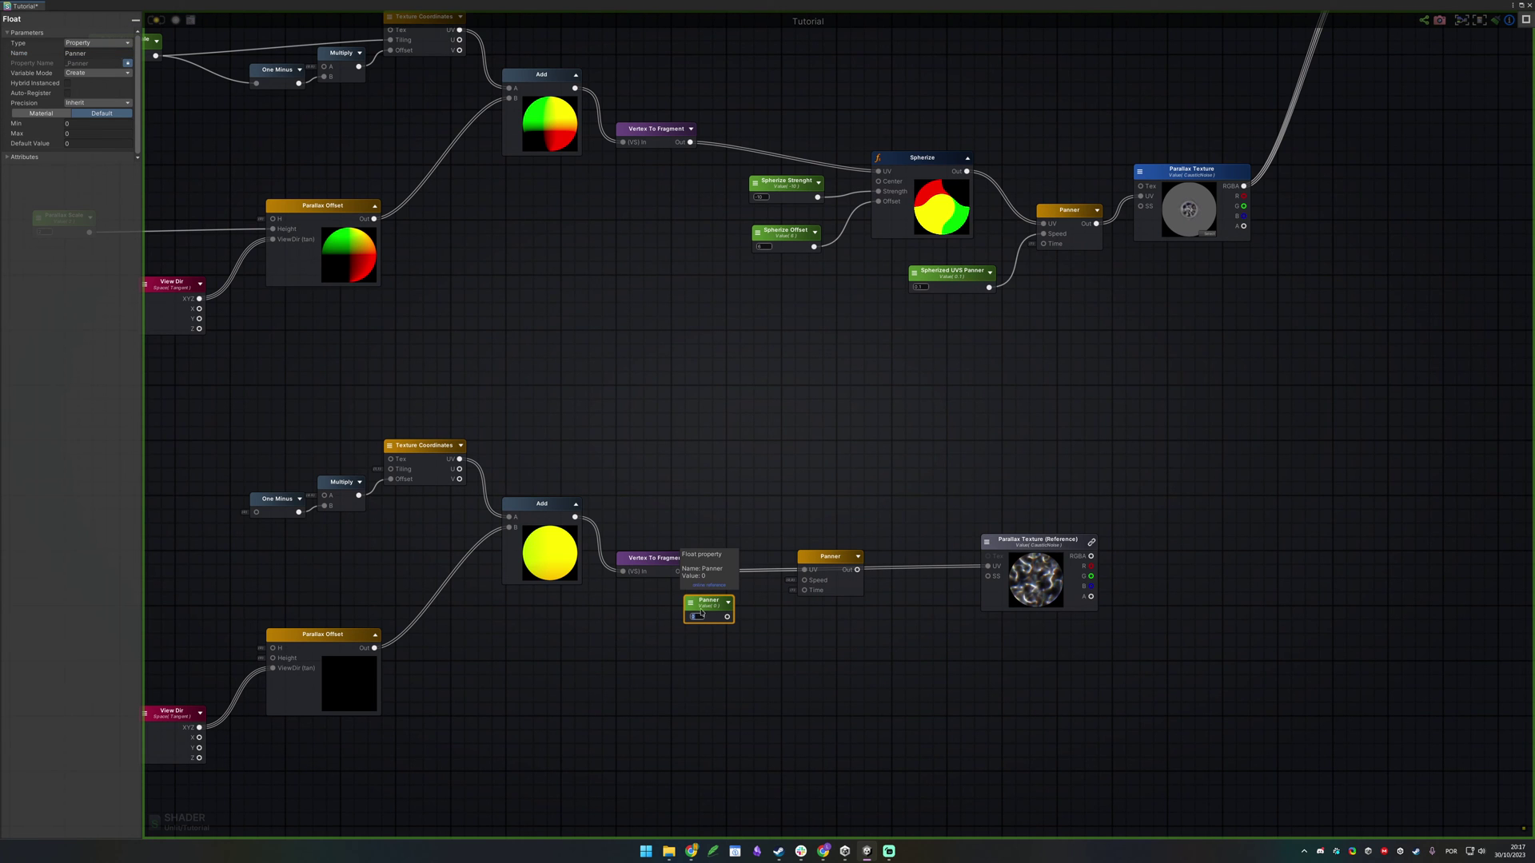
scroll(737, 657, up, 2)
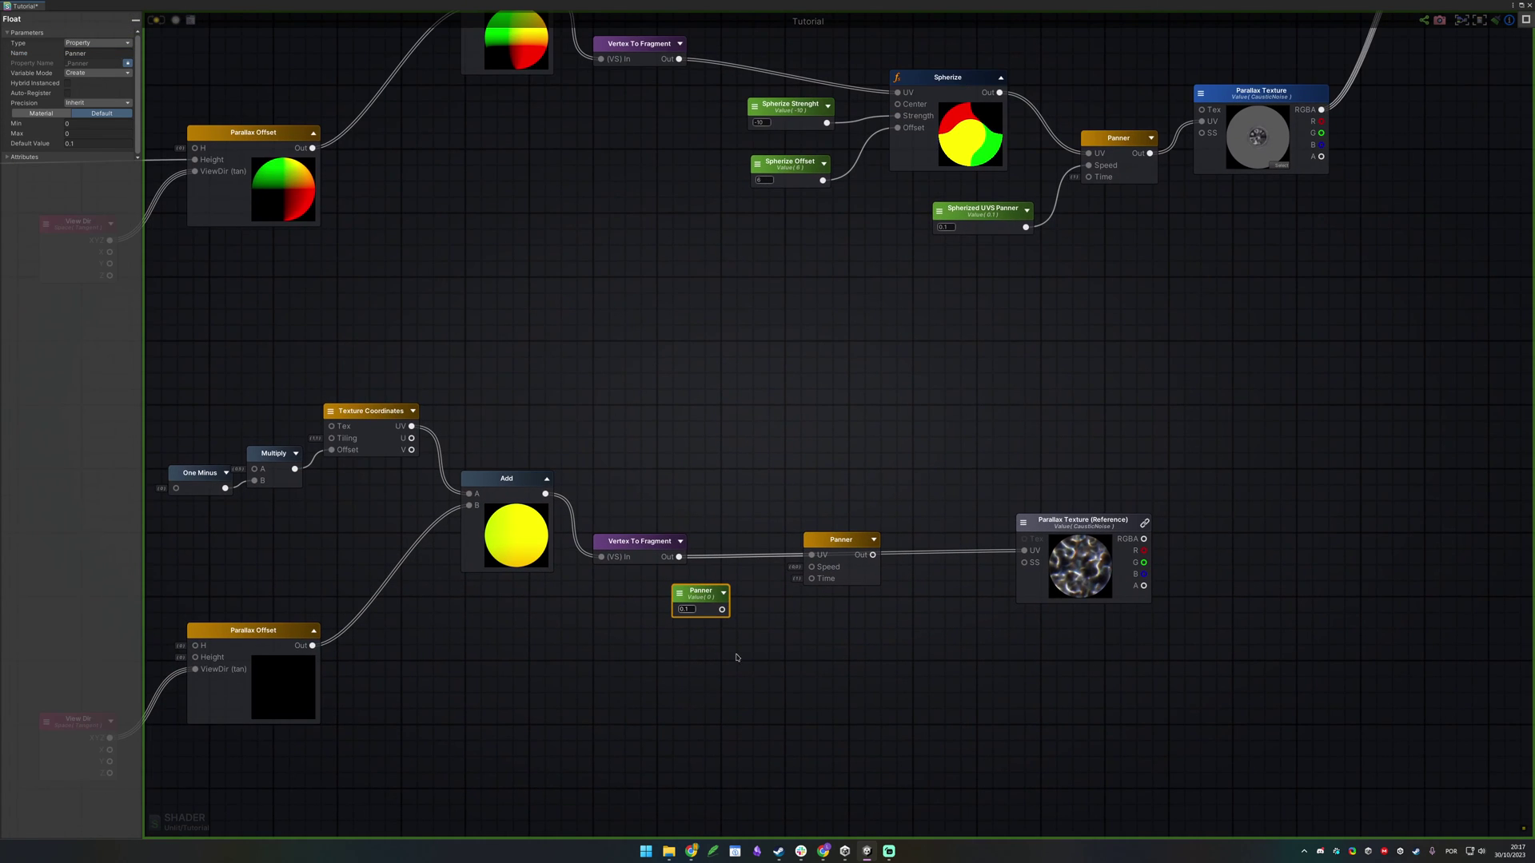
drag(722, 609, 812, 566)
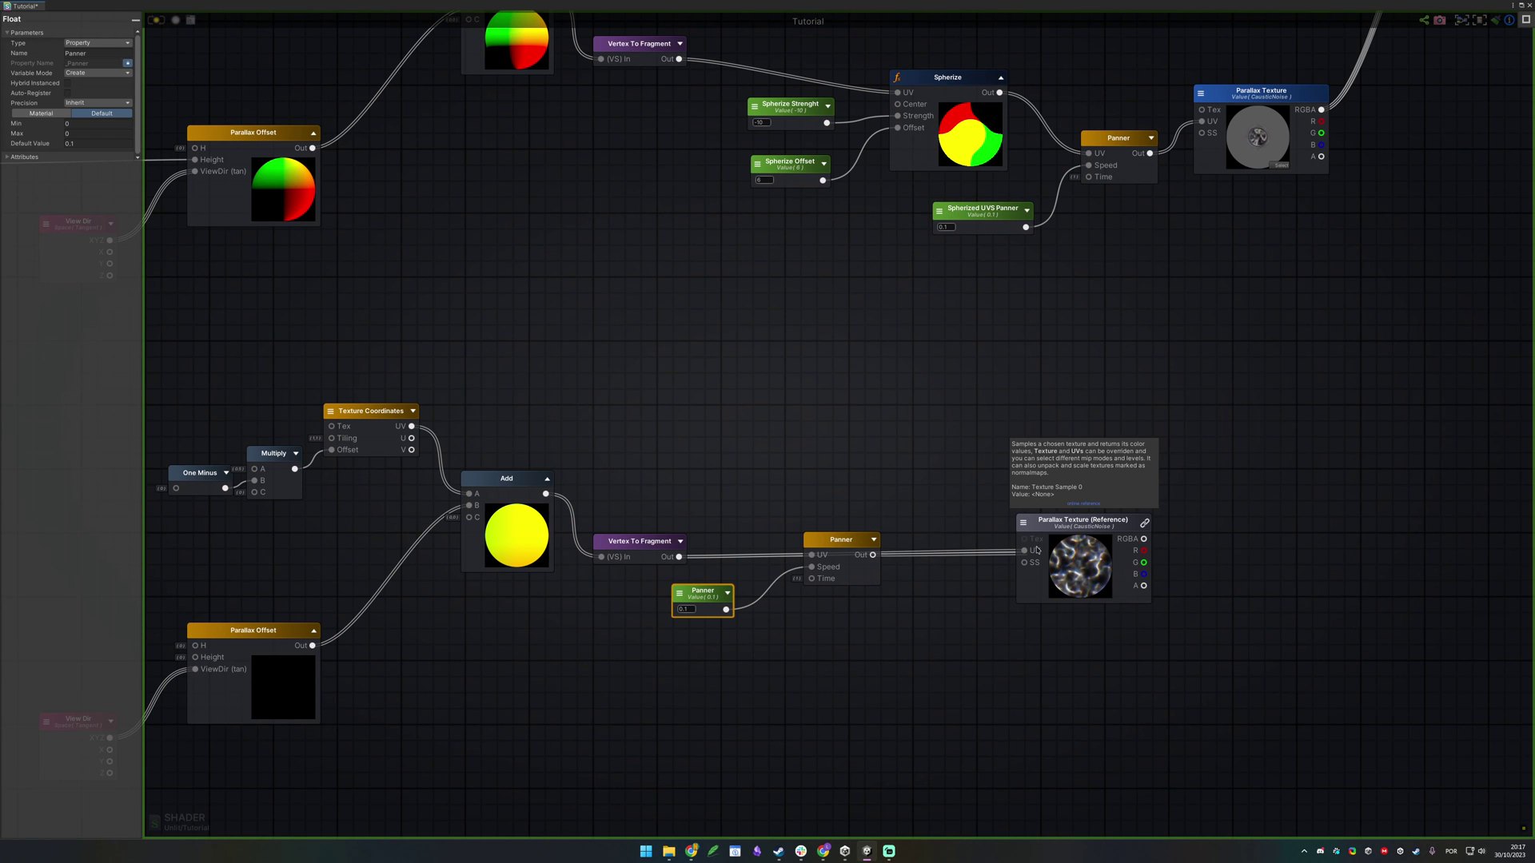
click(875, 594)
Create a Multiply node from the Parallax Scale output near the duplicated branch
middle_drag(308, 400, 1045, 505)
scroll(1046, 505, down, 1)
drag(649, 49, 832, 307)
middle_drag(848, 530, 701, 309)
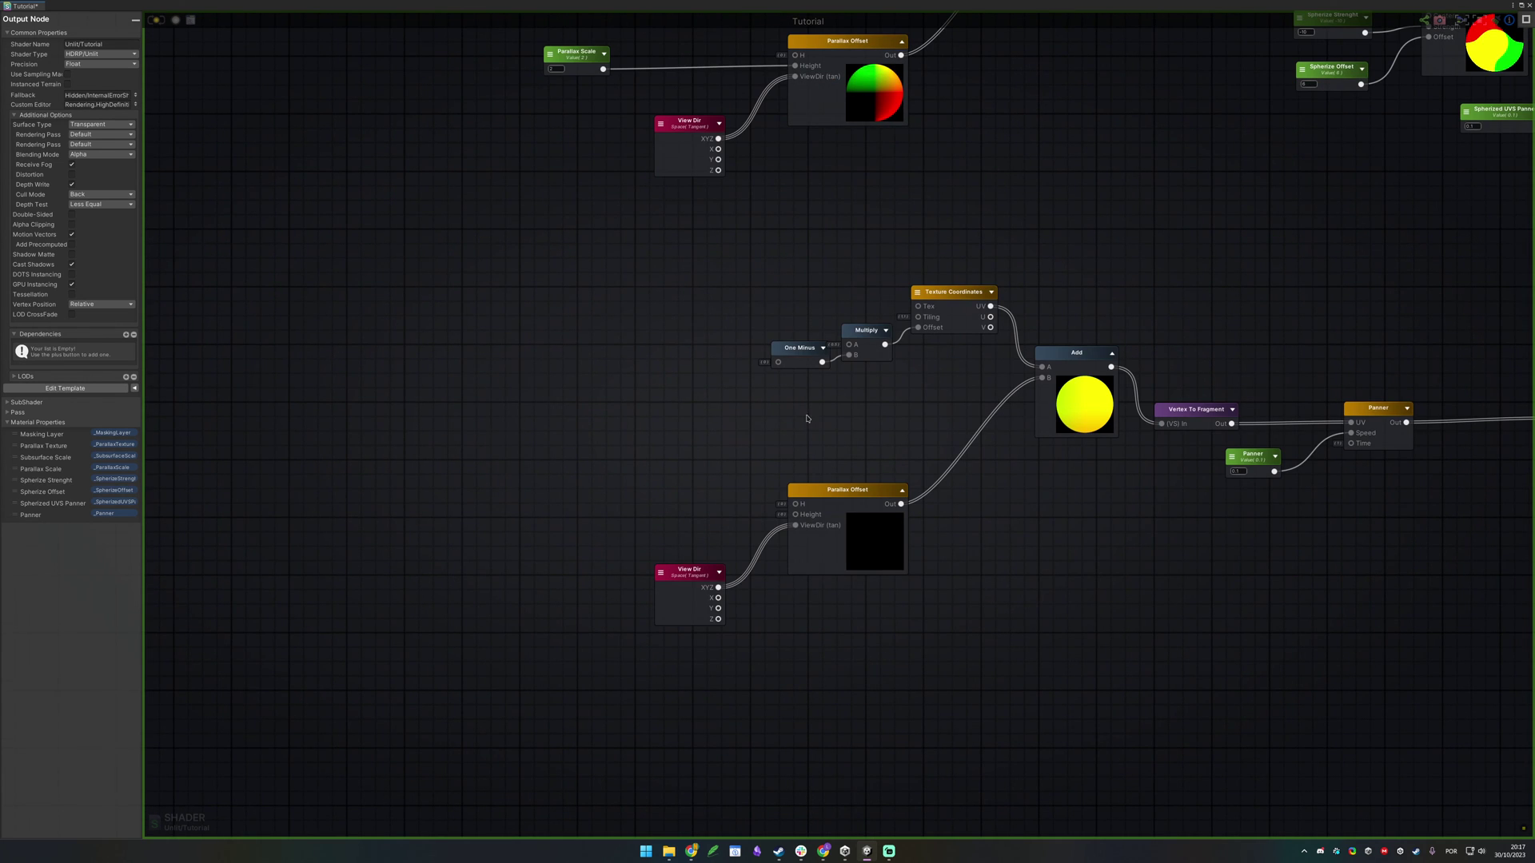
middle_drag(908, 424, 904, 475)
middle_drag(814, 486, 657, 330)
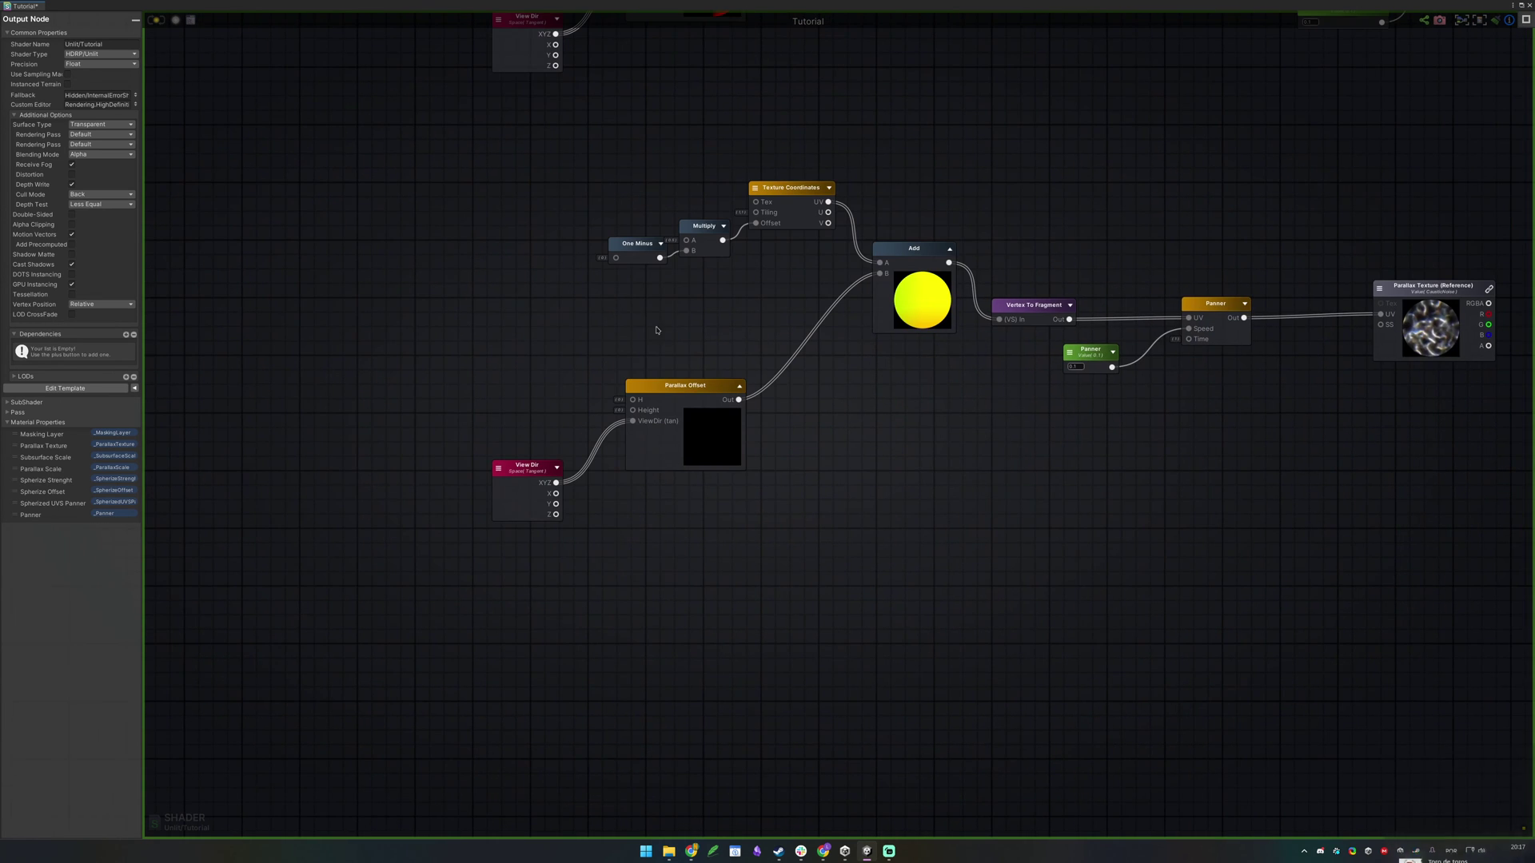
middle_drag(641, 141, 766, 448)
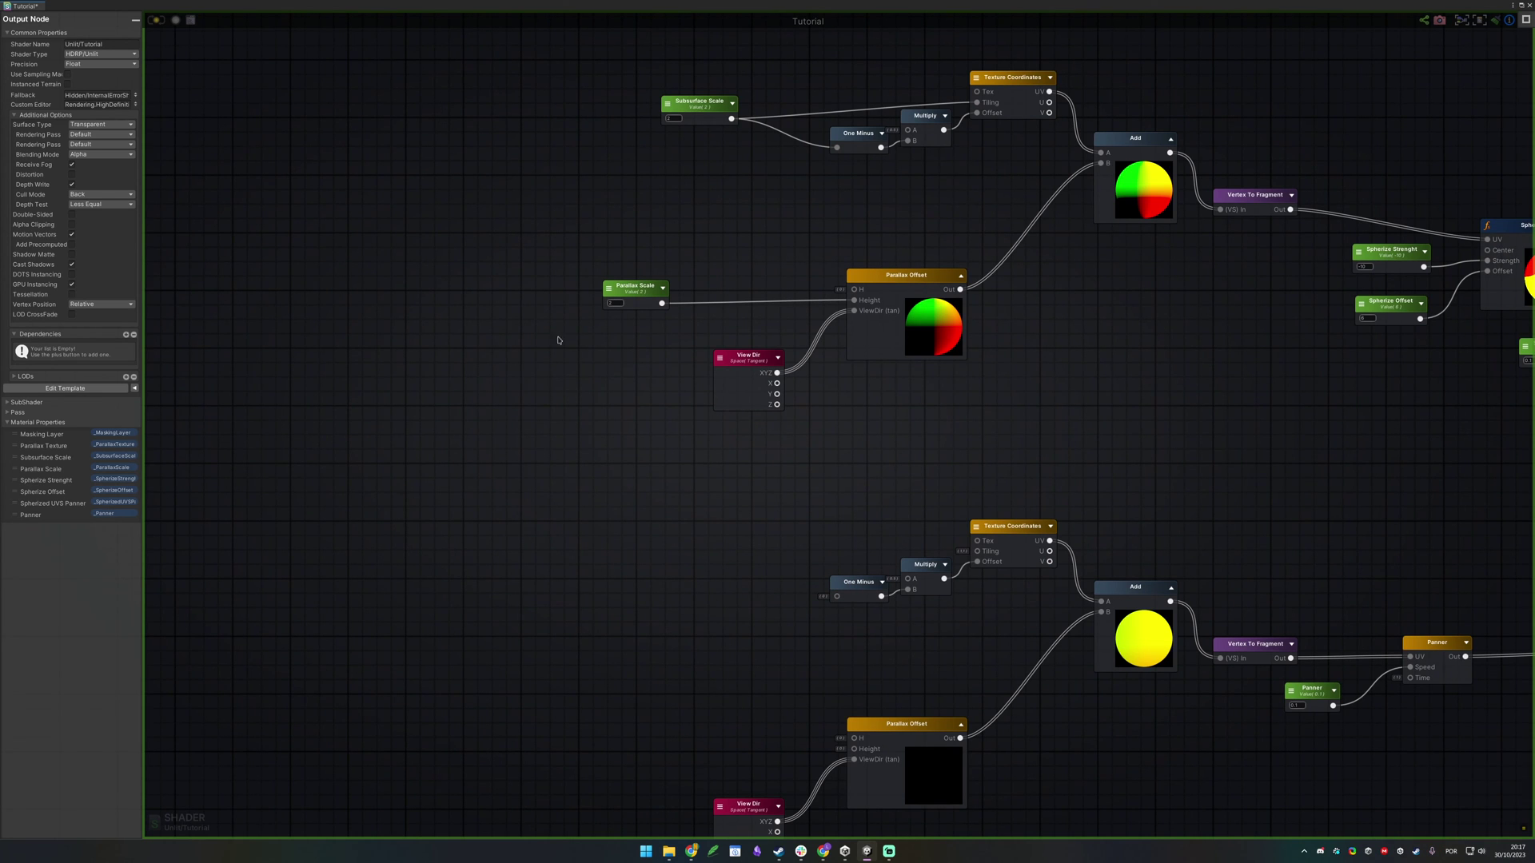
middle_drag(561, 295, 849, 203)
drag(814, 189, 882, 428)
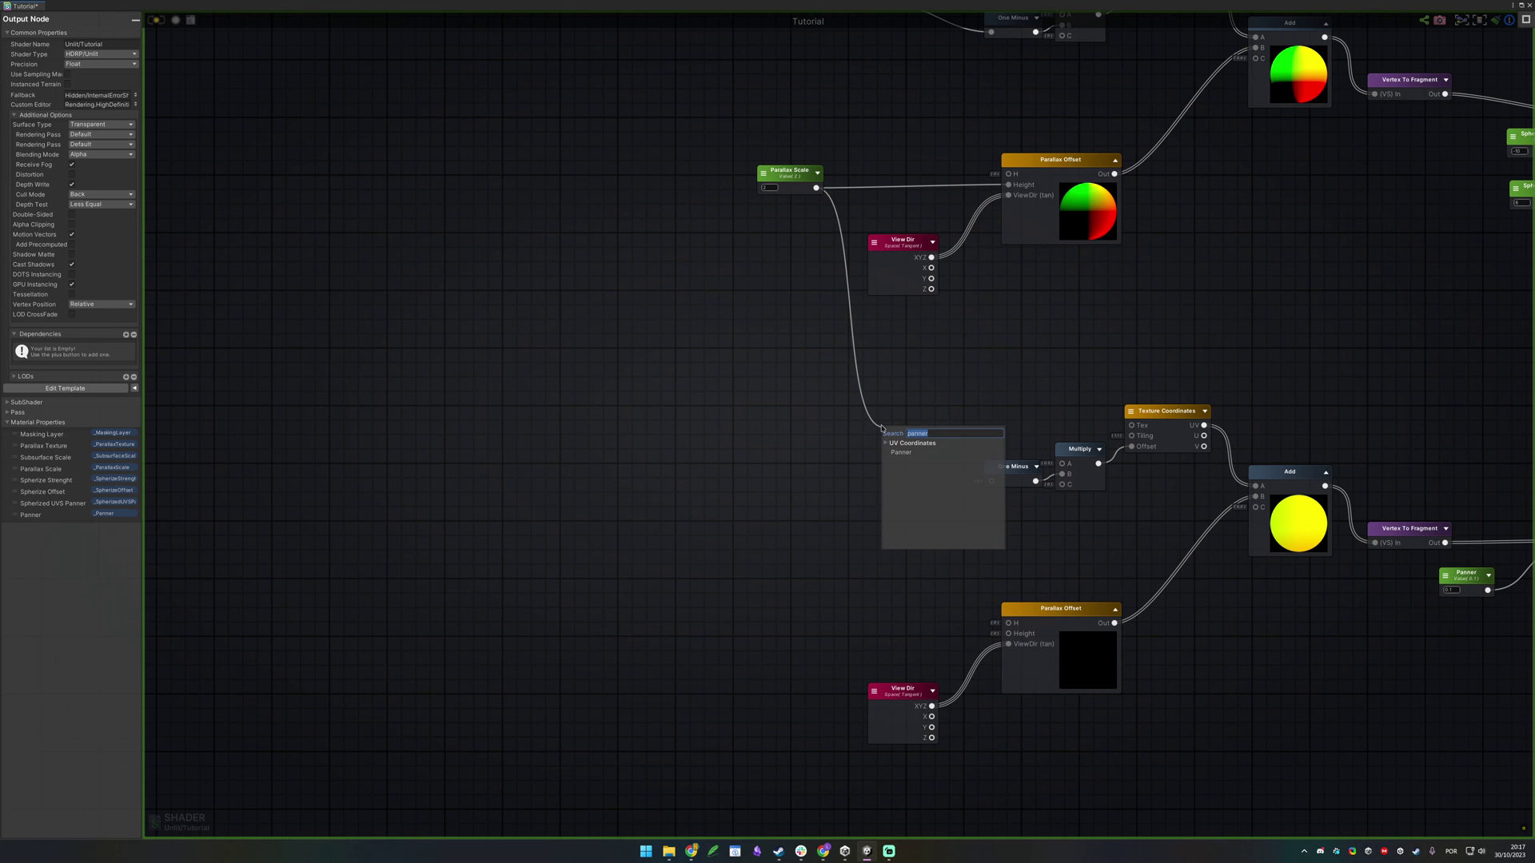
text(multiply)
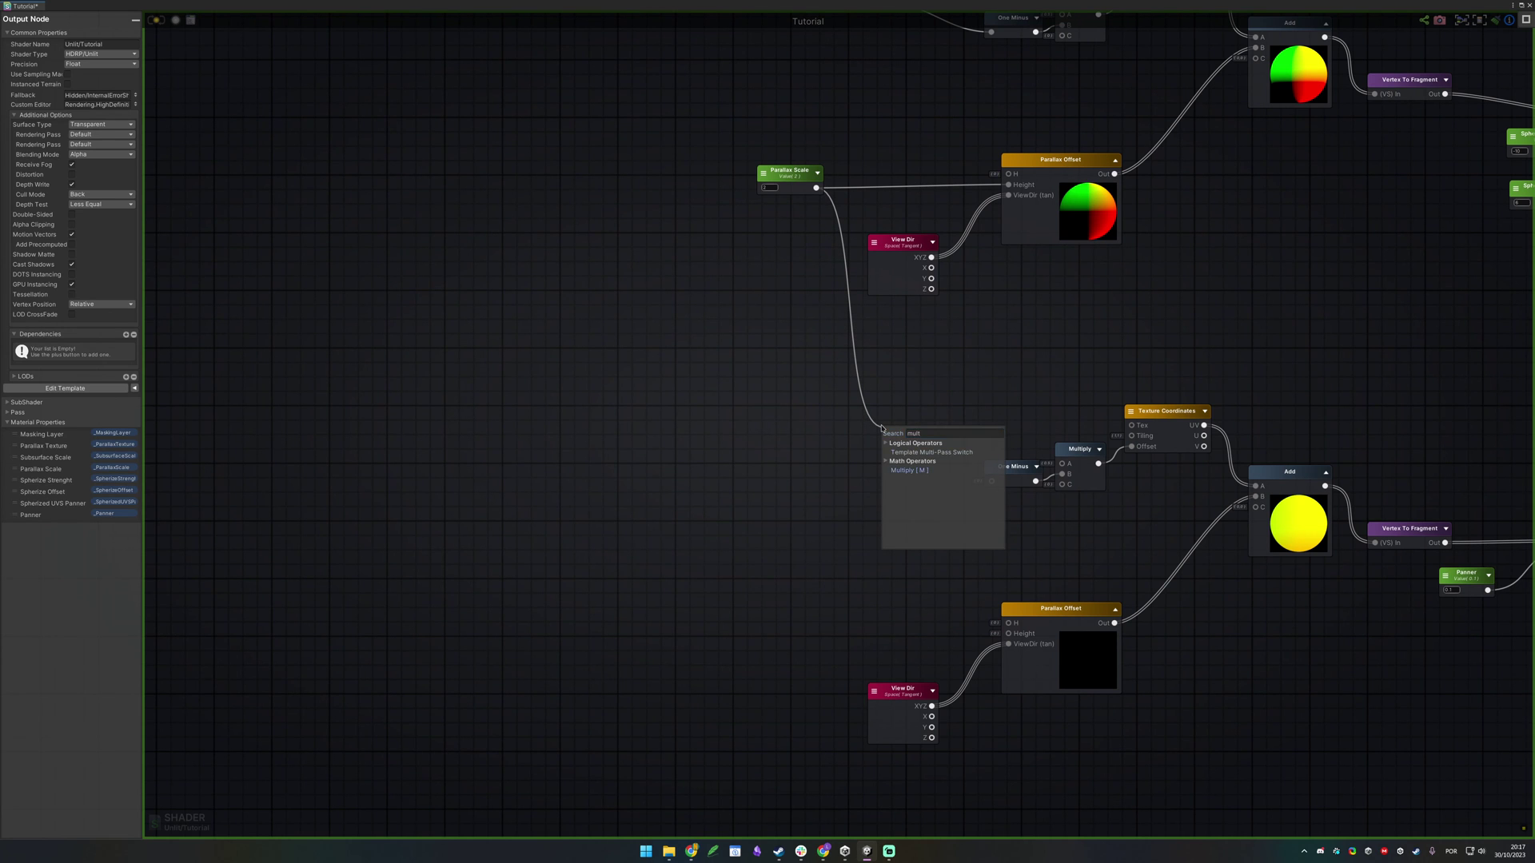
key(Return)
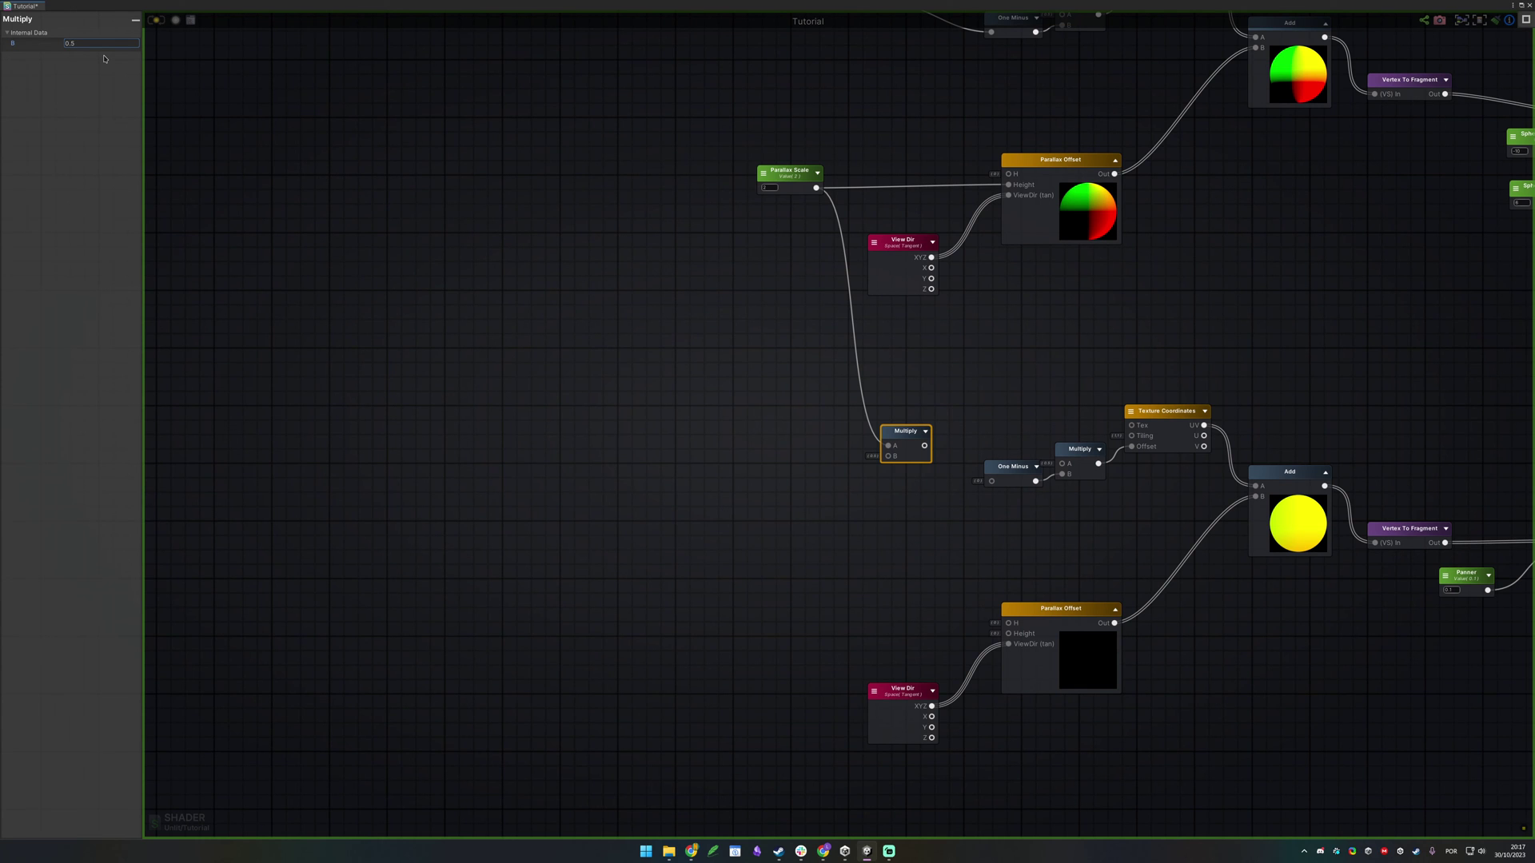
Set the new Multiply's B to 0.5, place it before the duplicated Parallax Offset, and connect its output to Height
drag(939, 404, 869, 514)
drag(903, 455, 885, 565)
middle_drag(850, 530, 804, 422)
drag(865, 450, 962, 525)
Connect Subsurface Scale to the duplicated Texture Coordinates' Tiling and the new Multiply output to the duplicated One Minus
middle_drag(1028, 313, 1028, 512)
drag(839, 96, 1084, 528)
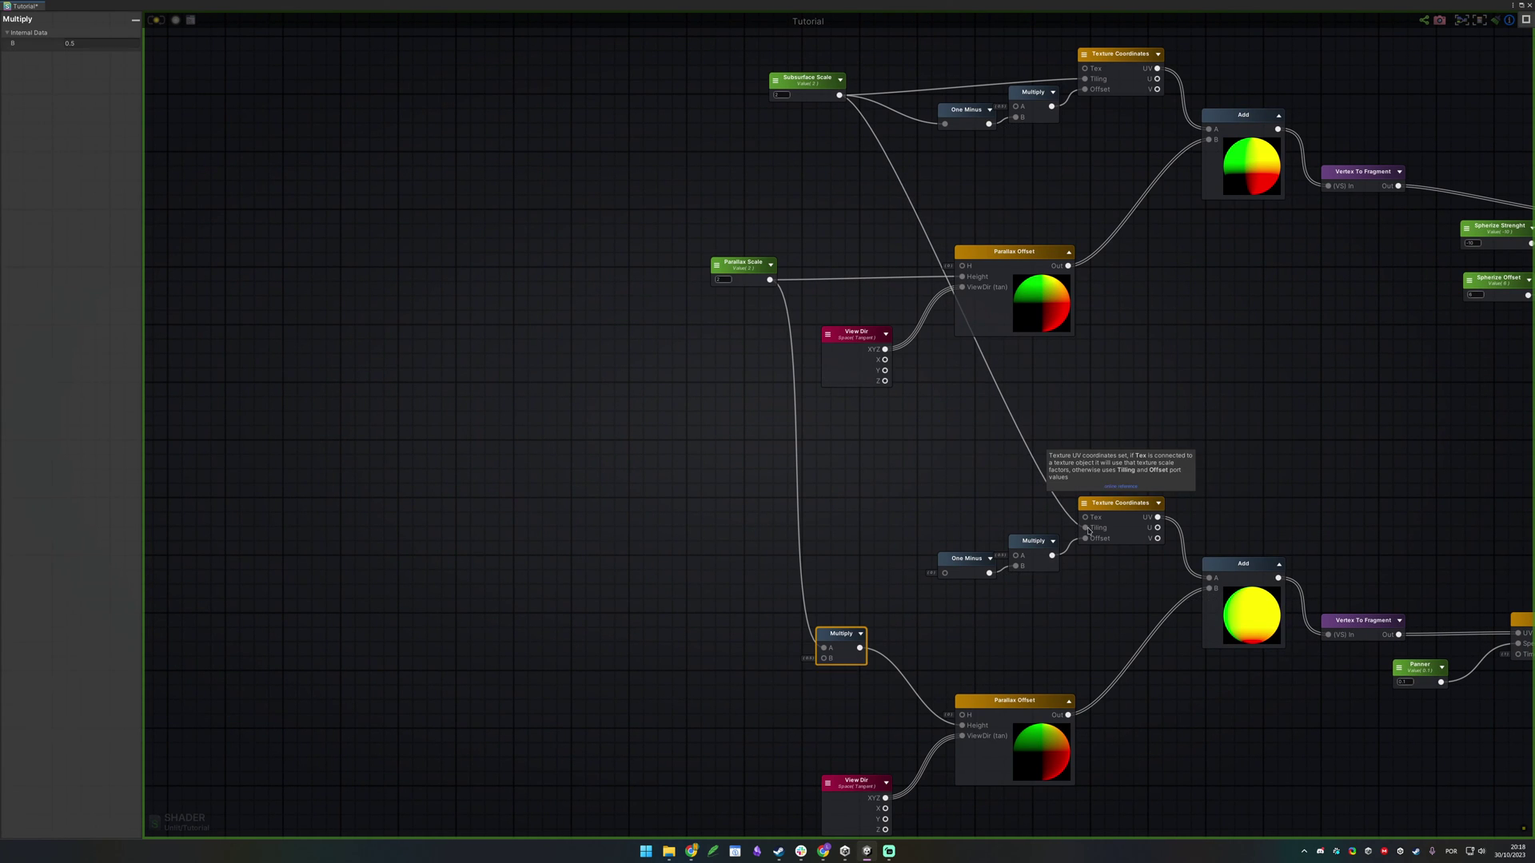
middle_drag(897, 541, 950, 358)
drag(991, 458, 1088, 354)
drag(912, 476, 1009, 389)
click(1108, 437)
drag(925, 443, 998, 390)
Duplicate the entire second parallax branch, from its first Multiply to the Parallax Texture reference, and place the copy directly below it
middle_drag(1506, 380, 801, 324)
middle_drag(951, 312, 784, 480)
middle_drag(1012, 473, 918, 331)
drag(1019, 300, 709, 542)
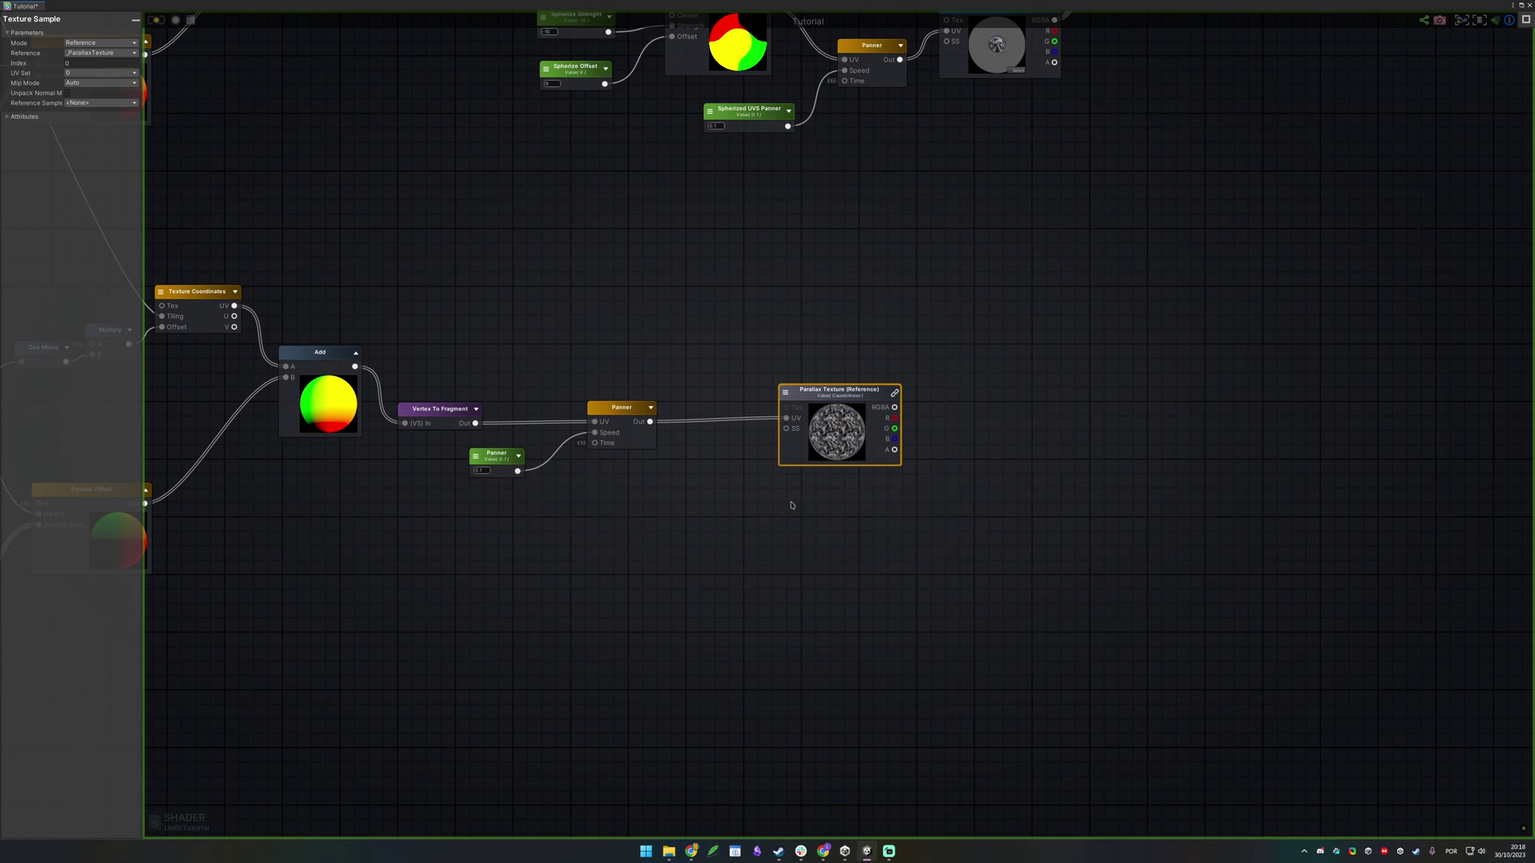
click(966, 561)
middle_drag(300, 527, 983, 408)
scroll(983, 408, down, 2)
middle_drag(1224, 412, 954, 404)
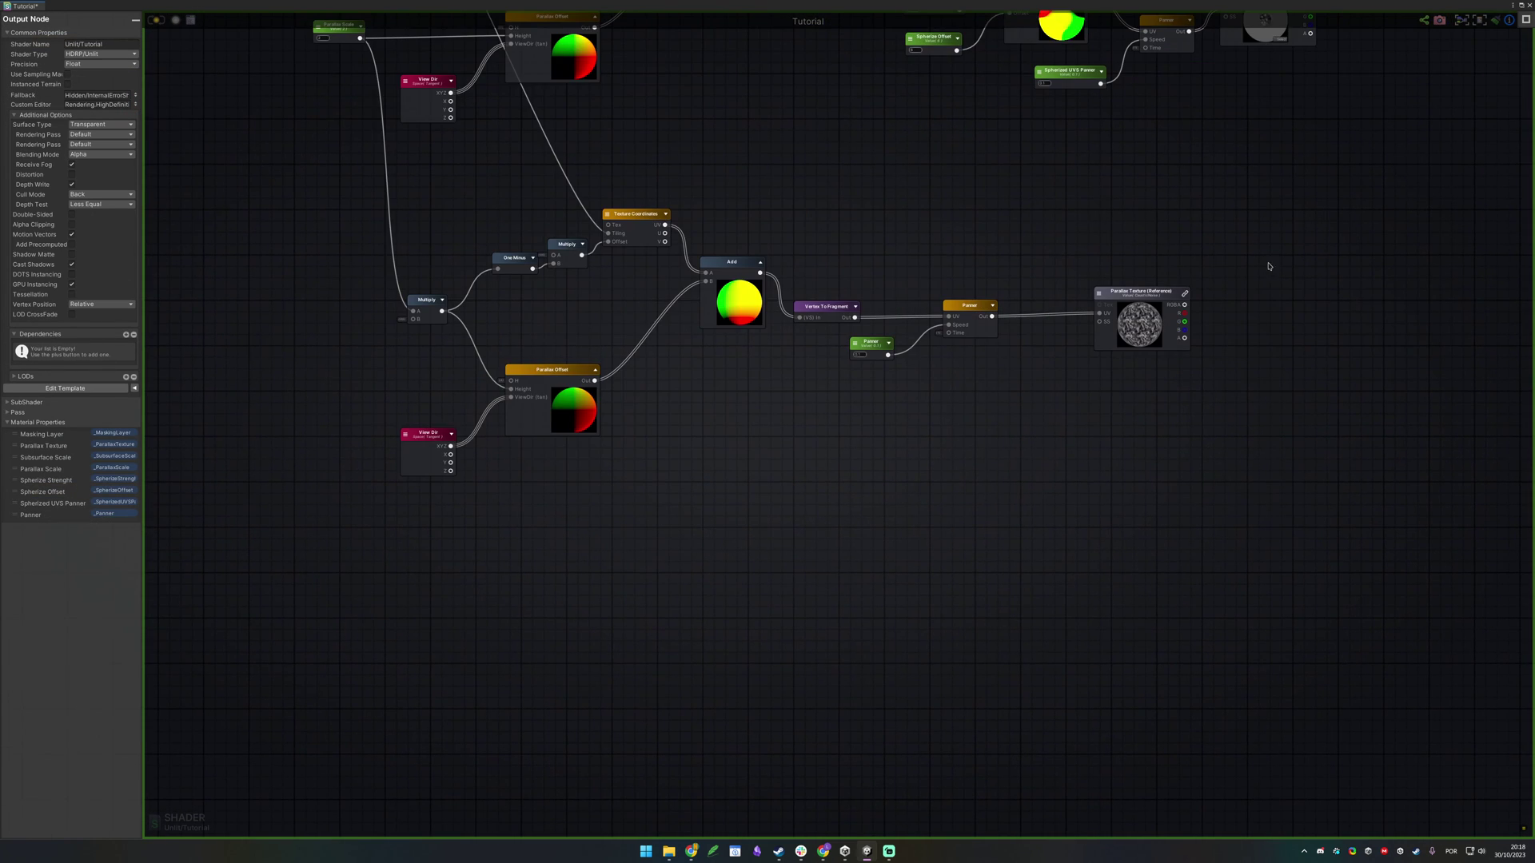
drag(1259, 238, 369, 535)
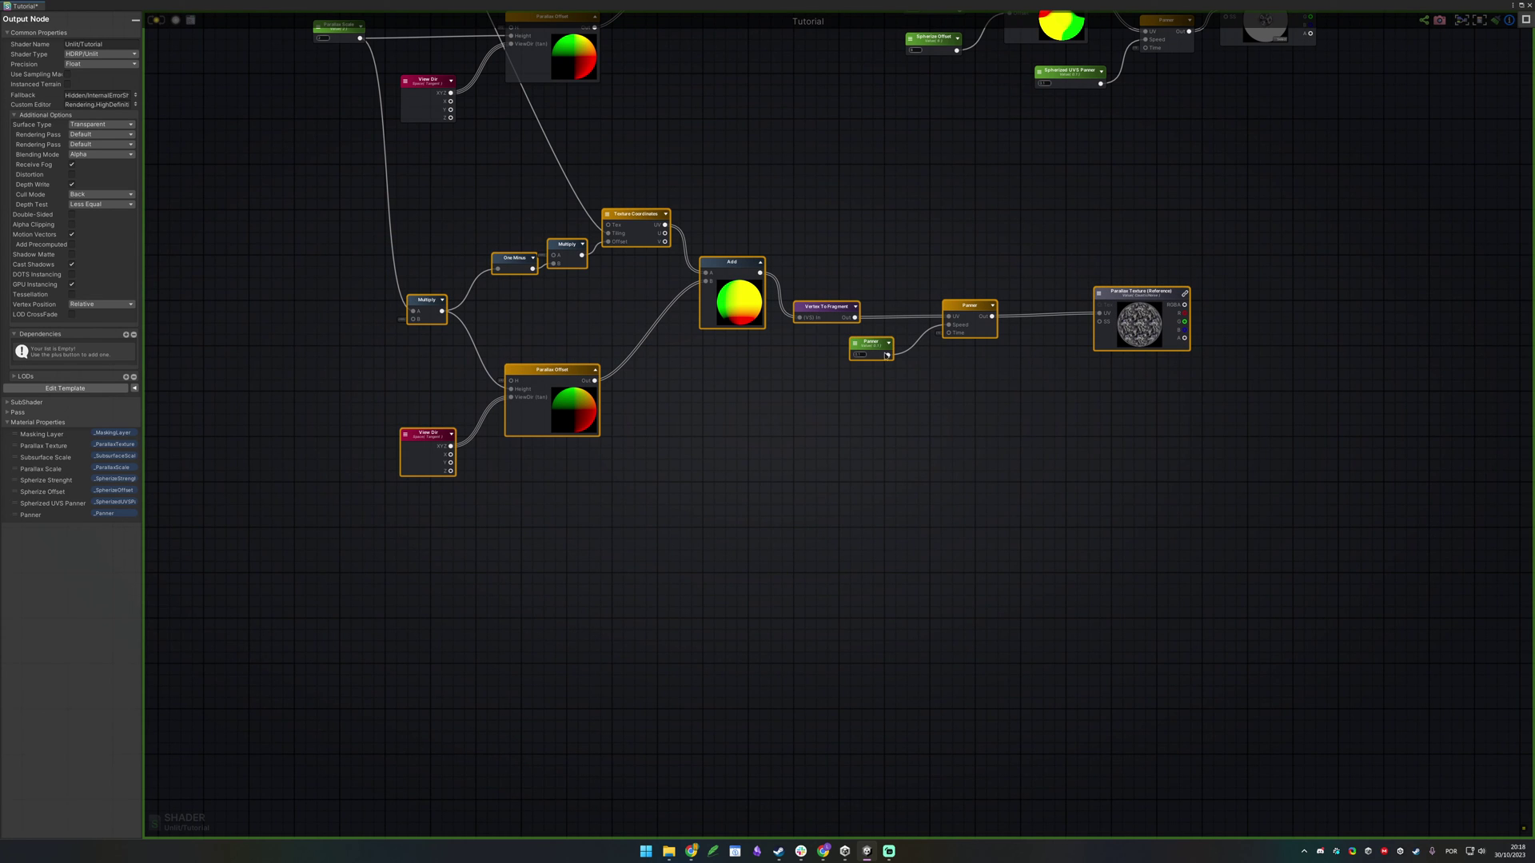
key(ctrl+d)
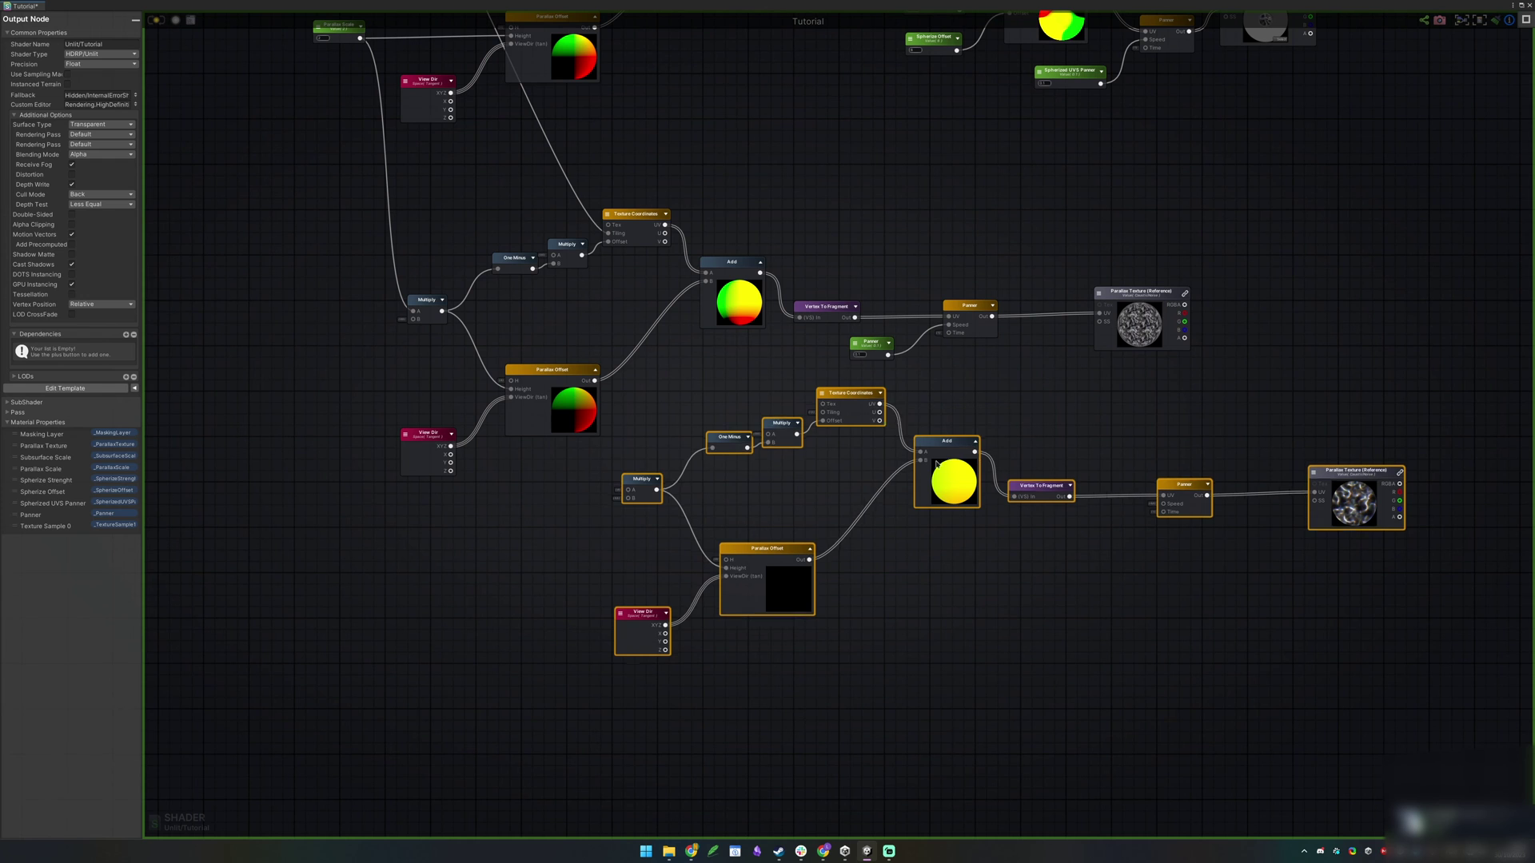
drag(974, 446, 739, 580)
Move the Panner float property between the two lower branches and connect it to the third branch's Panner Speed as well
click(895, 367)
drag(888, 355, 849, 444)
click(767, 472)
Connect the second branch's Parallax Scale Multiply output to input A of the third branch's first Multiply
middle_drag(474, 467, 948, 560)
scroll(829, 405, up, 3)
middle_drag(929, 472, 863, 349)
drag(842, 226, 796, 222)
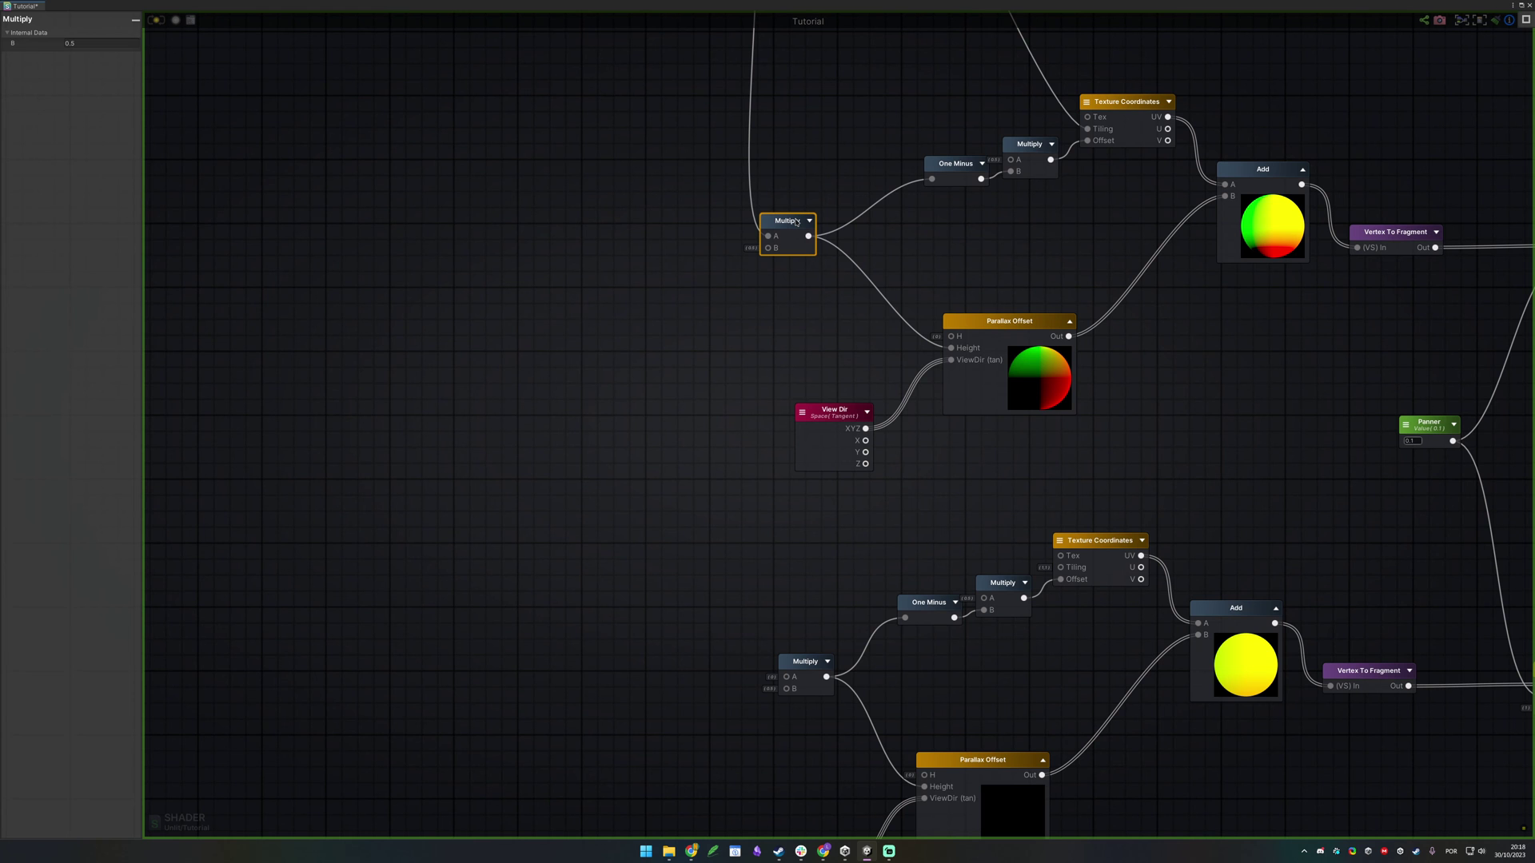
drag(808, 235, 786, 677)
Connect Subsurface Scale to the Tiling input of the third branch's Texture Coordinates
middle_drag(655, 651, 638, 362)
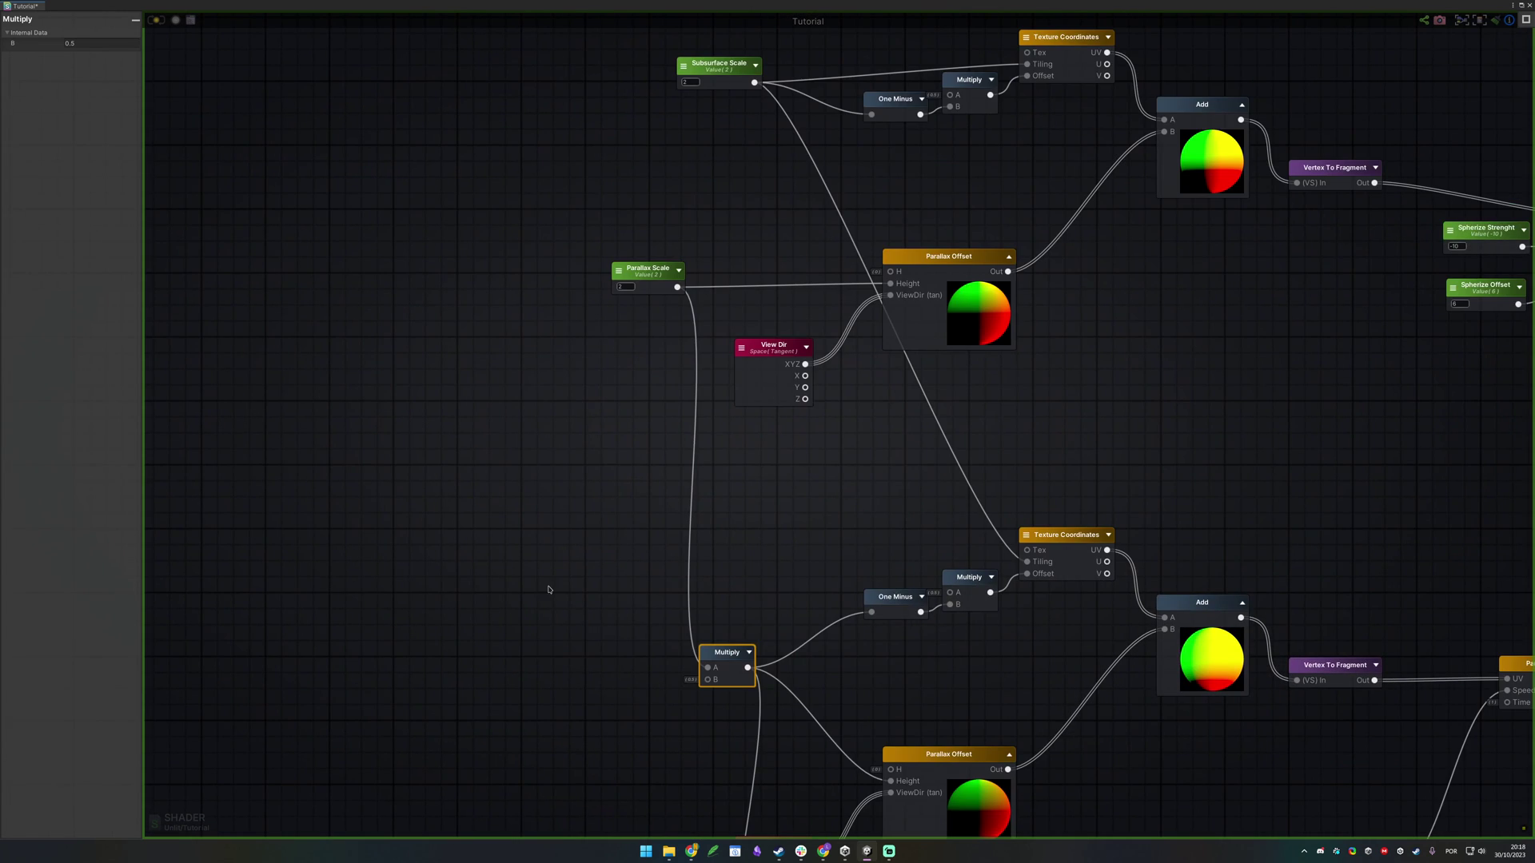
middle_drag(548, 590, 566, 151)
mouse_move(679, 659)
middle_down()
mouse_move(627, 363)
mouse_move(624, 187)
middle_up()
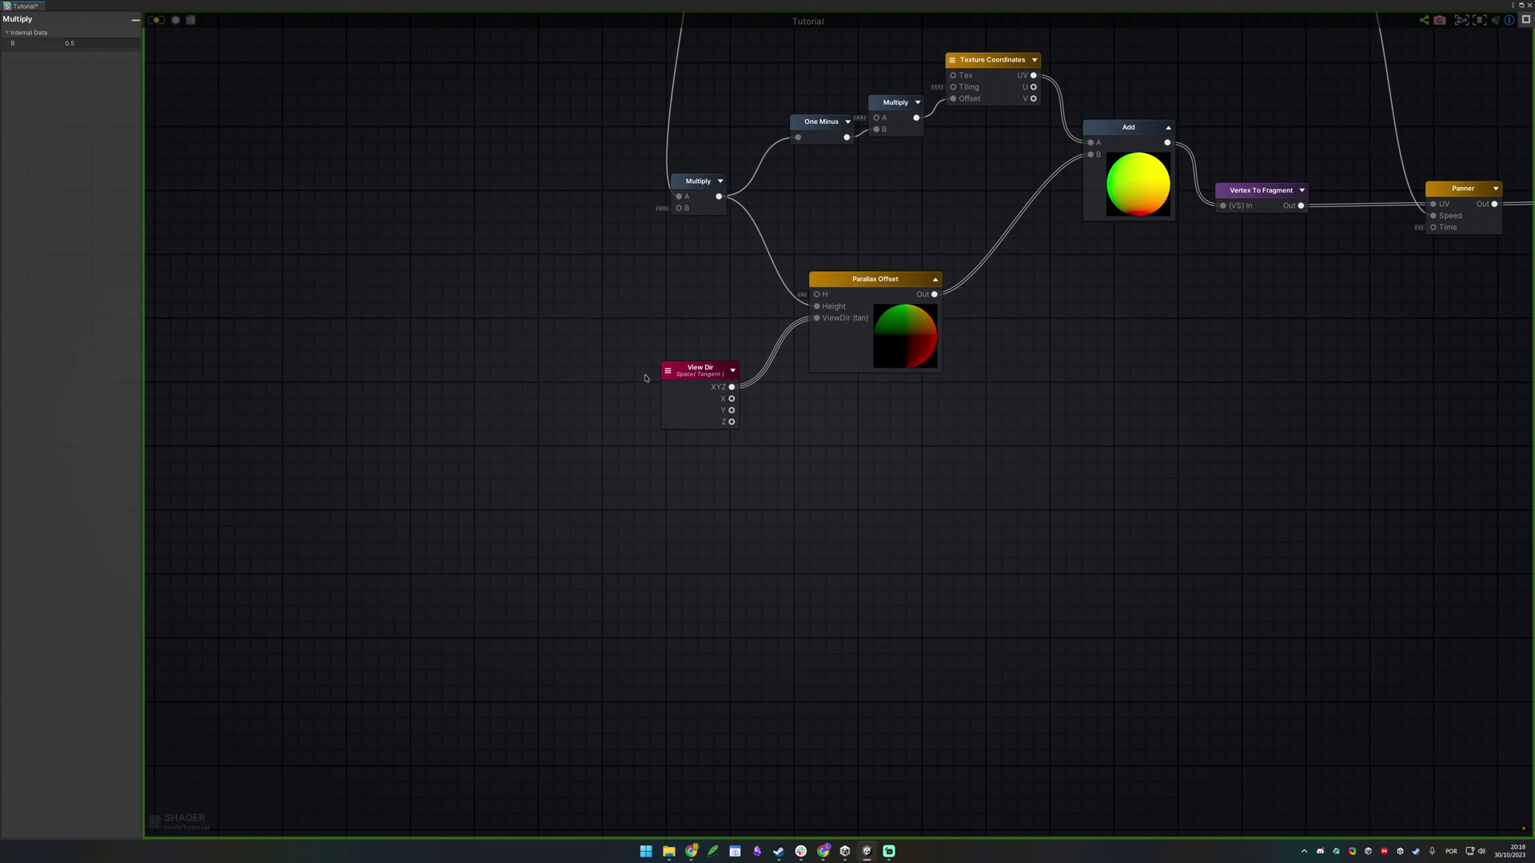
middle_drag(975, 193, 664, 429)
drag(302, 278, 1016, 665)
click(976, 596)
middle_drag(573, 383, 830, 617)
scroll(761, 413, down, 5)
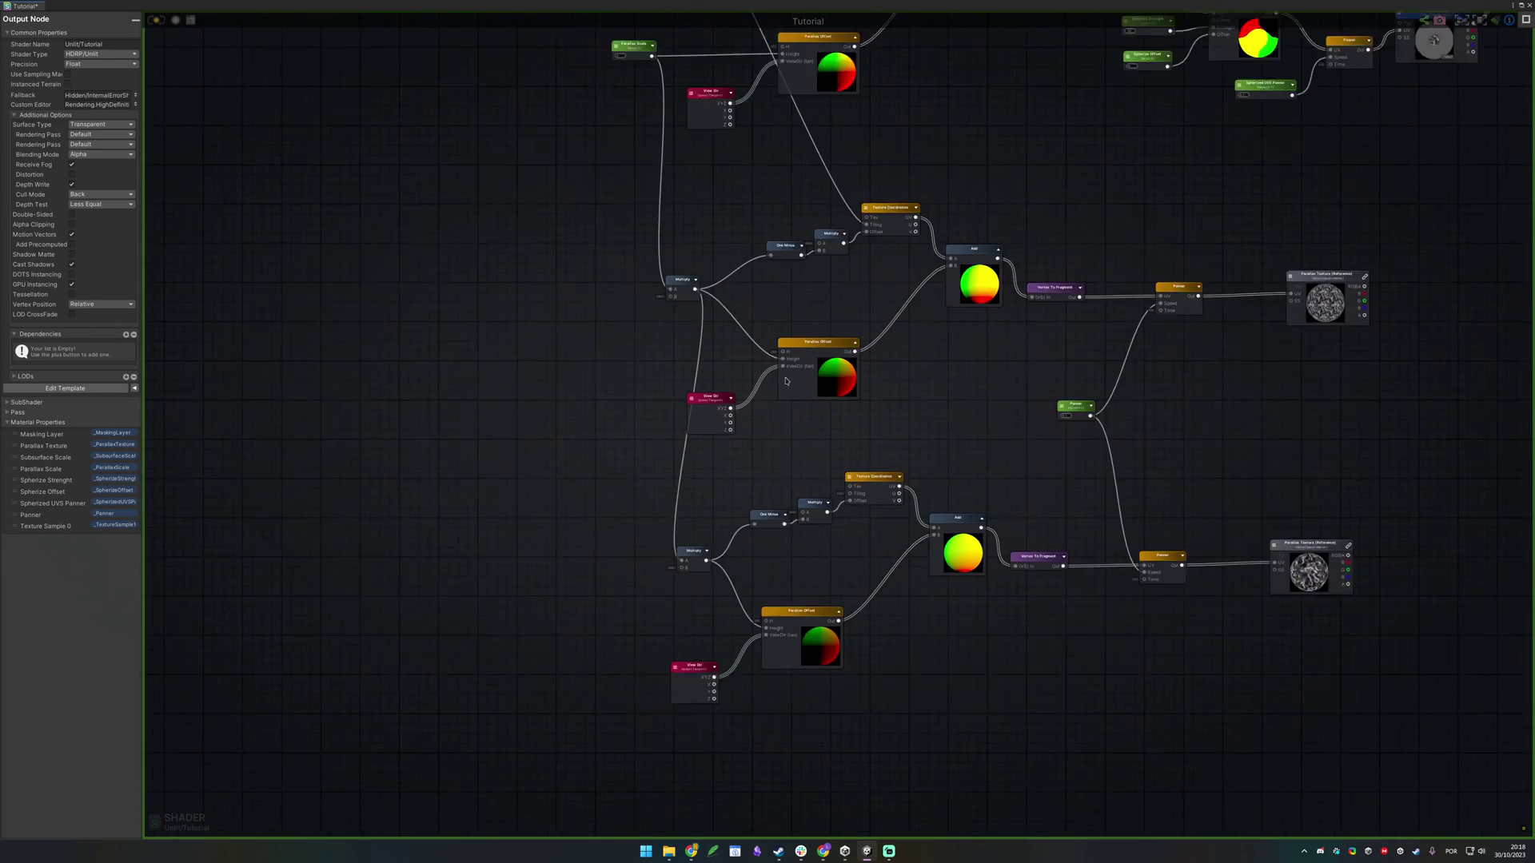
middle_drag(793, 197, 867, 359)
drag(781, 188, 910, 636)
click(1015, 594)
middle_drag(1016, 593, 684, 478)
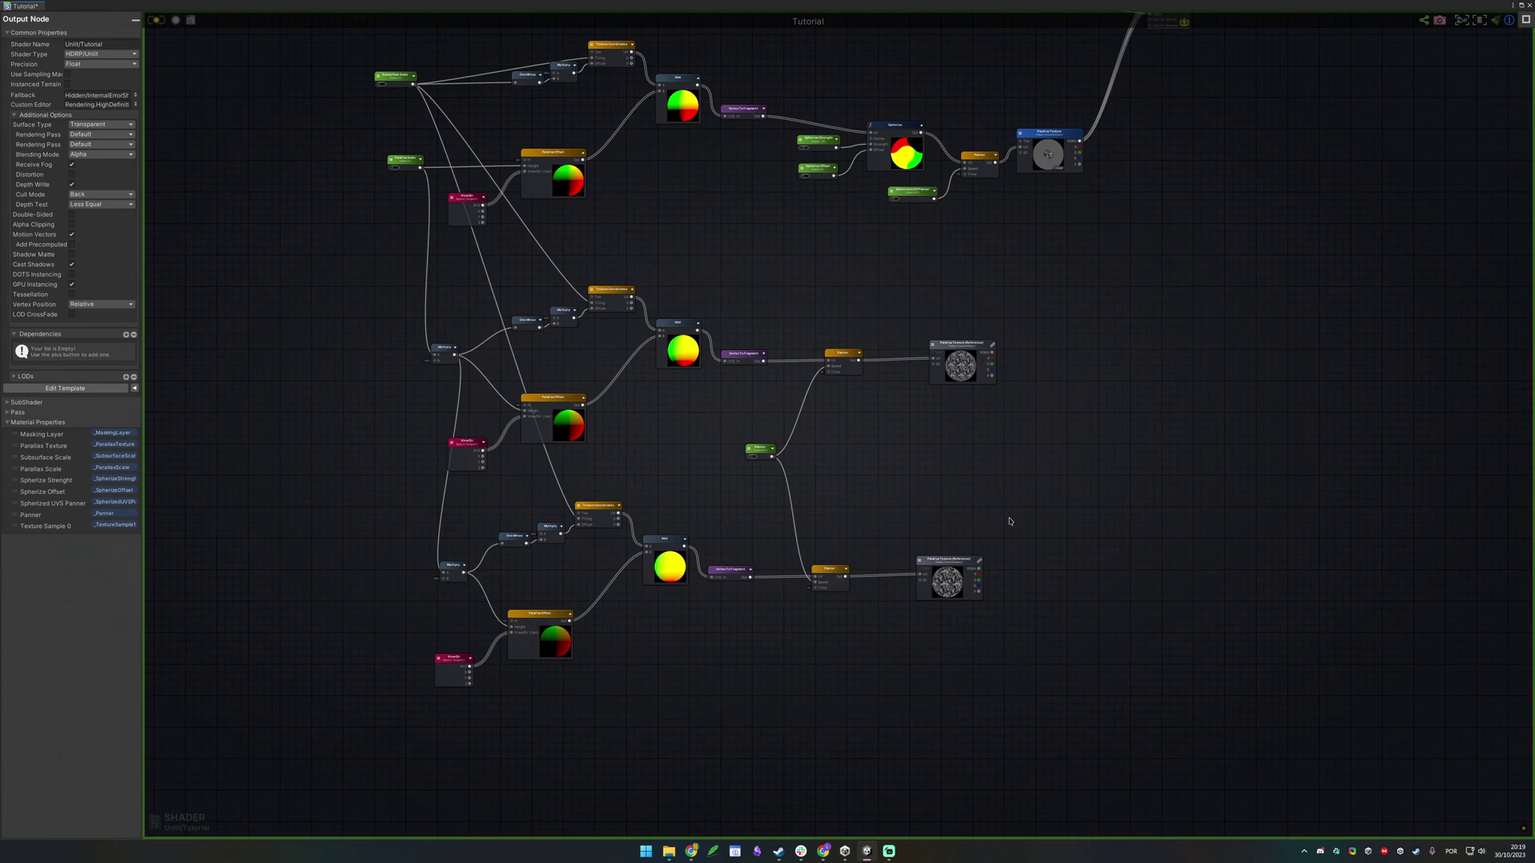
Add three Multiply nodes, one beside the Parallax Texture sample of each of the three branches
middle_drag(1054, 470, 904, 470)
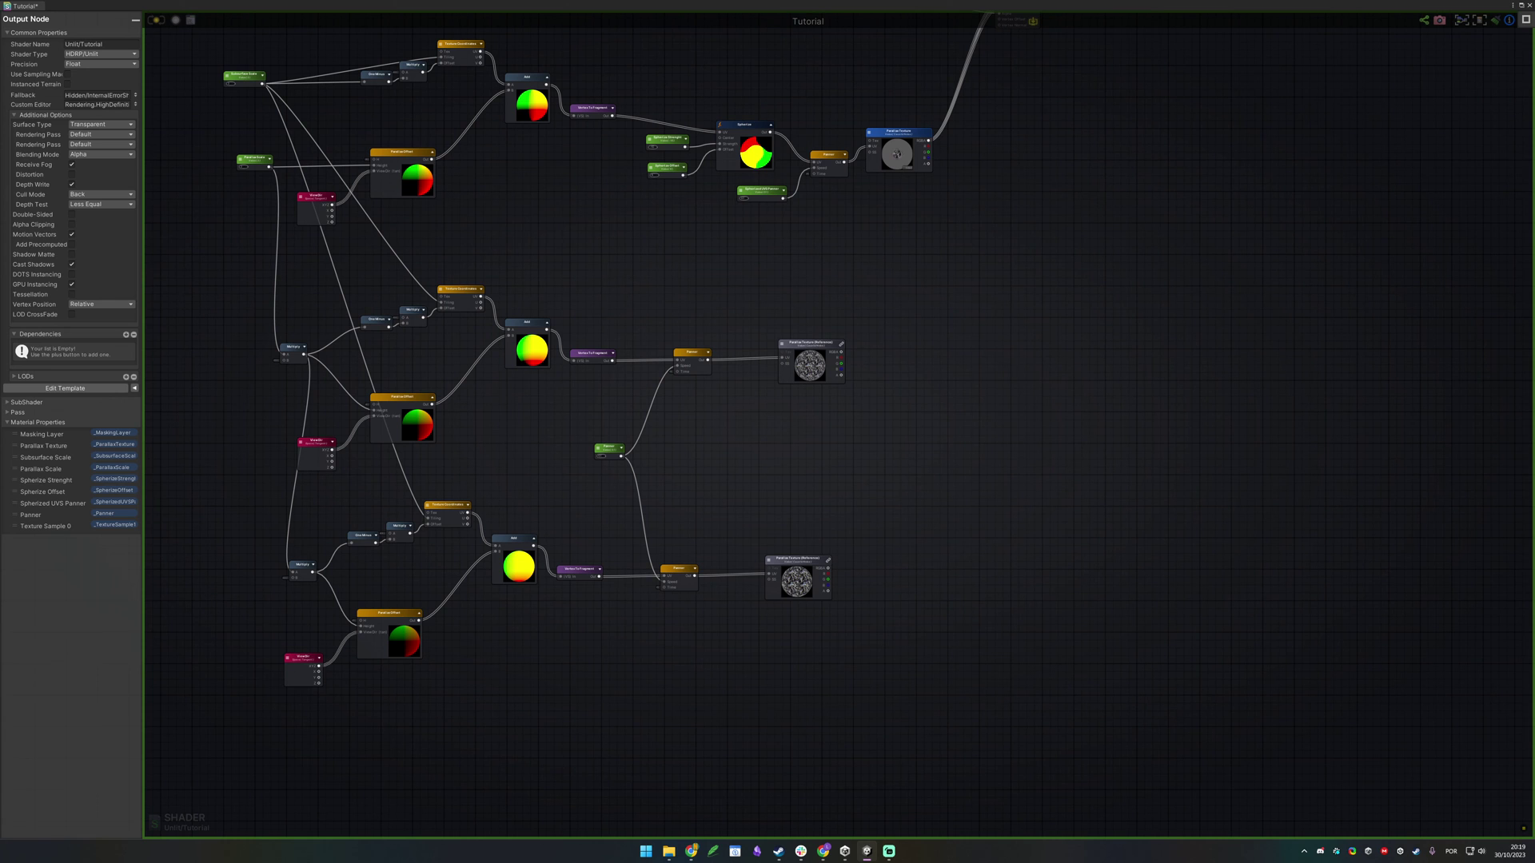
click(917, 133)
drag(1045, 148, 886, 234)
drag(862, 276, 799, 642)
scroll(973, 354, up, 3)
click(993, 332)
middle_drag(972, 257, 804, 369)
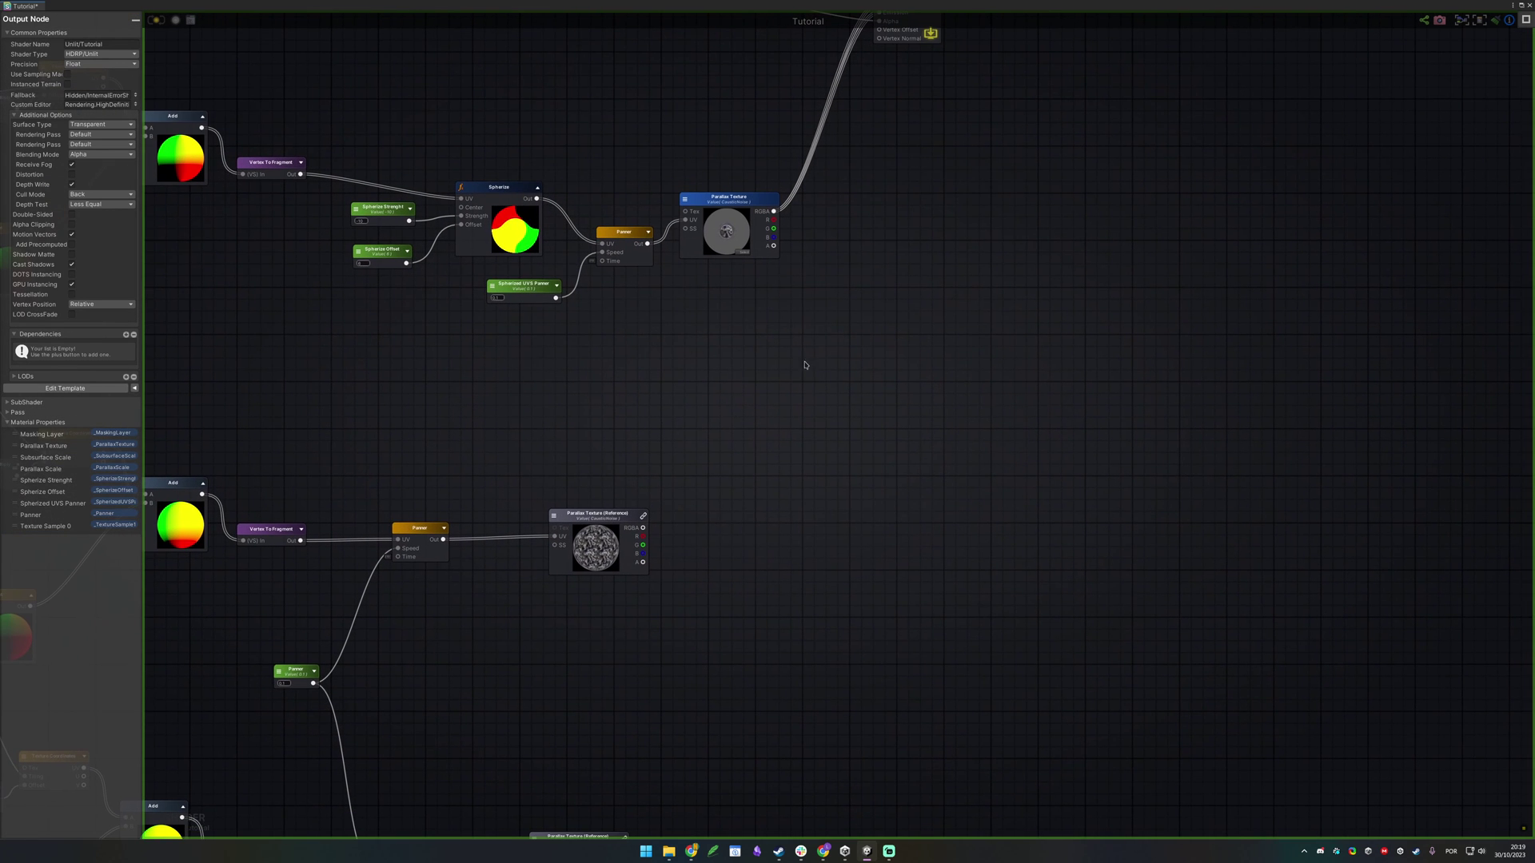
click(818, 323)
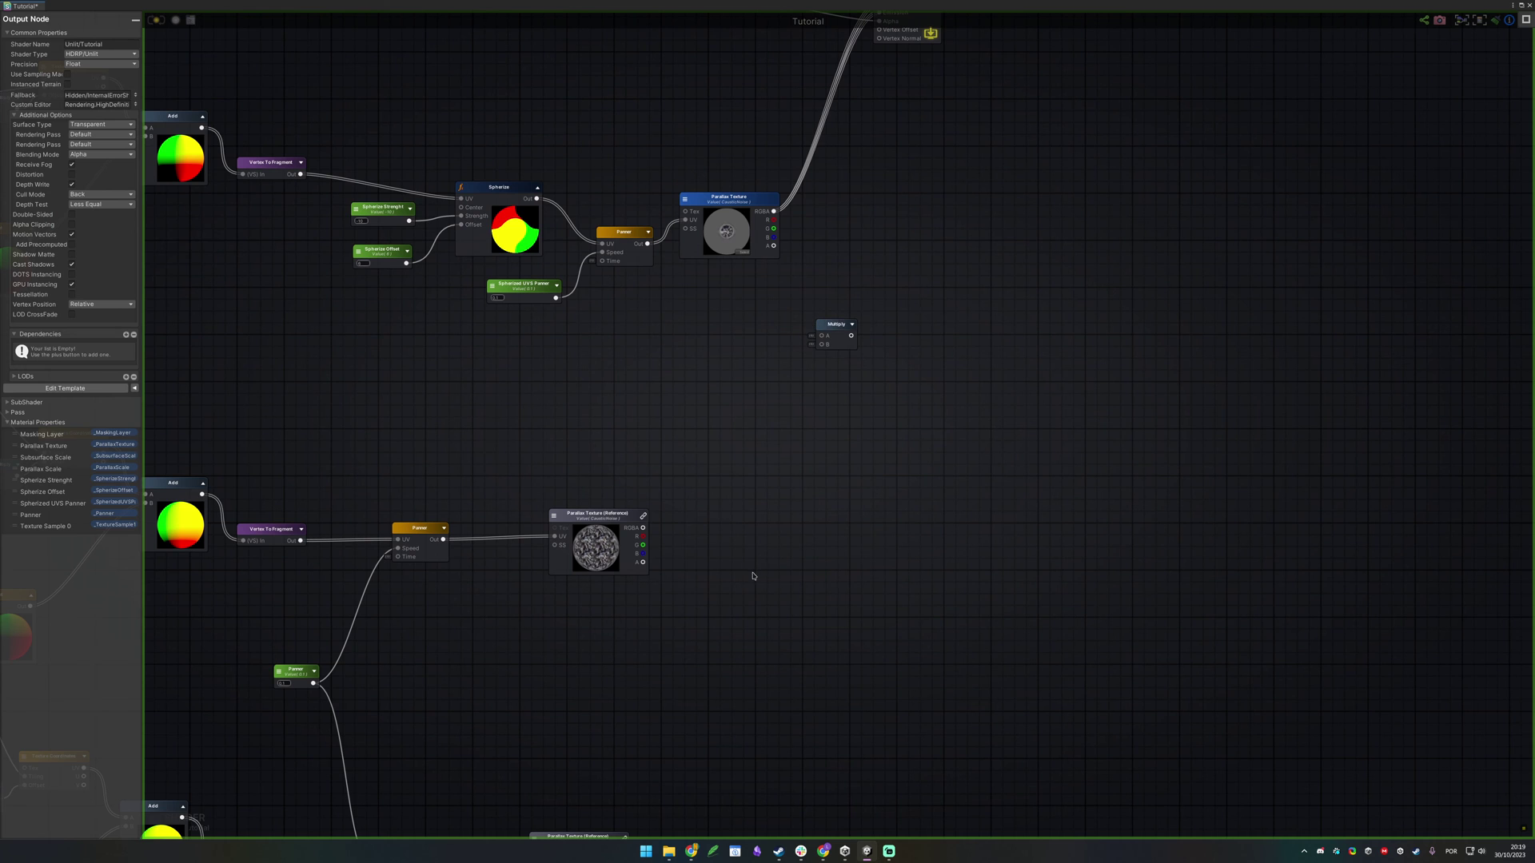
middle_drag(753, 575, 822, 334)
click(911, 339)
click(880, 560)
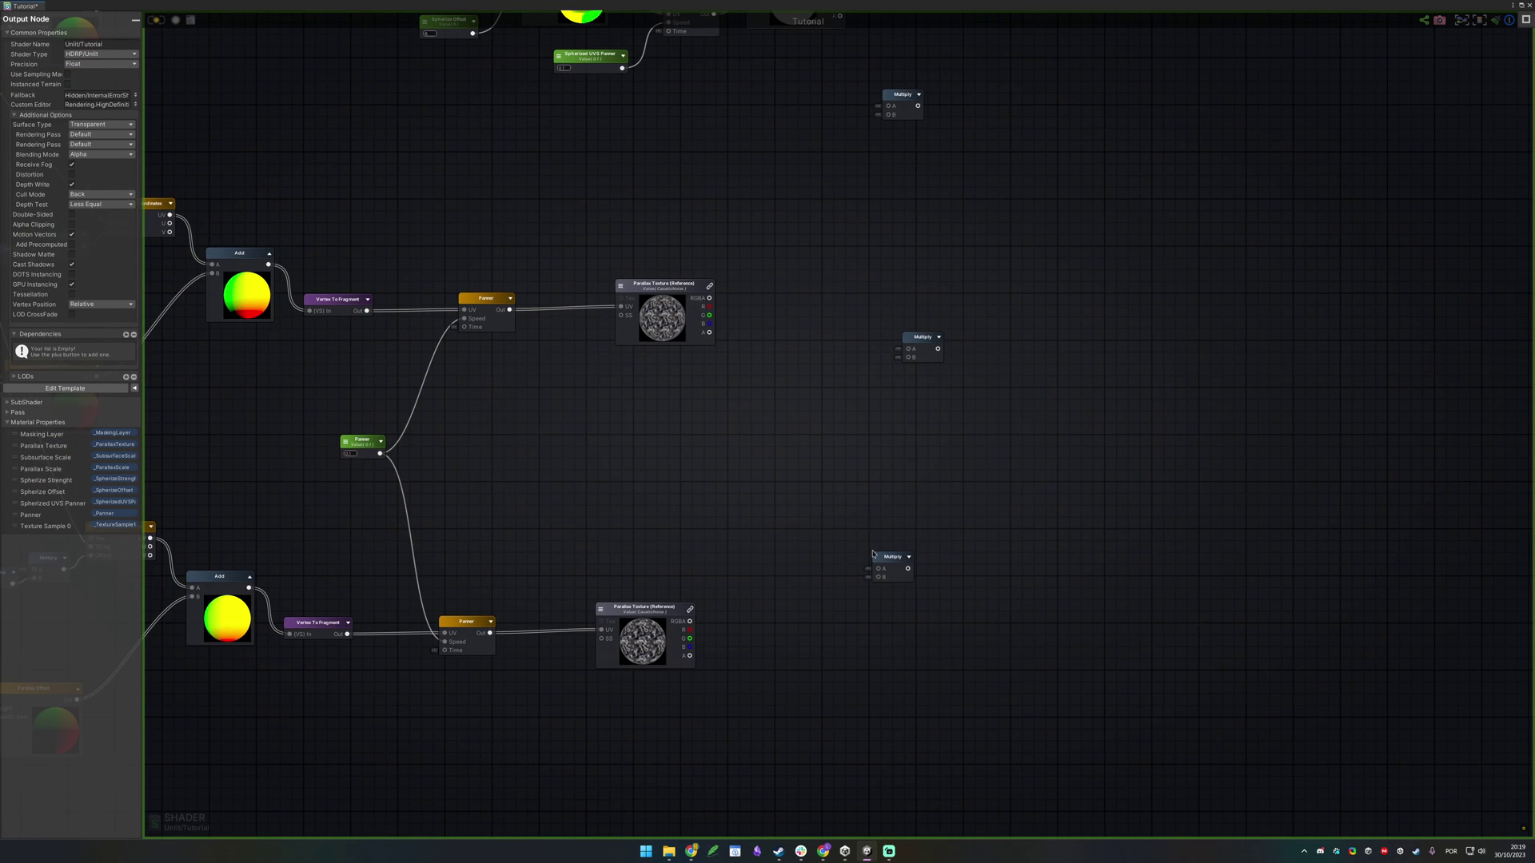
Connect the RGBA output of each branch's Parallax Texture to input A of its own Multiply
middle_drag(754, 304, 750, 407)
scroll(788, 313, up, 3)
drag(826, 259, 891, 429)
middle_drag(773, 597, 804, 280)
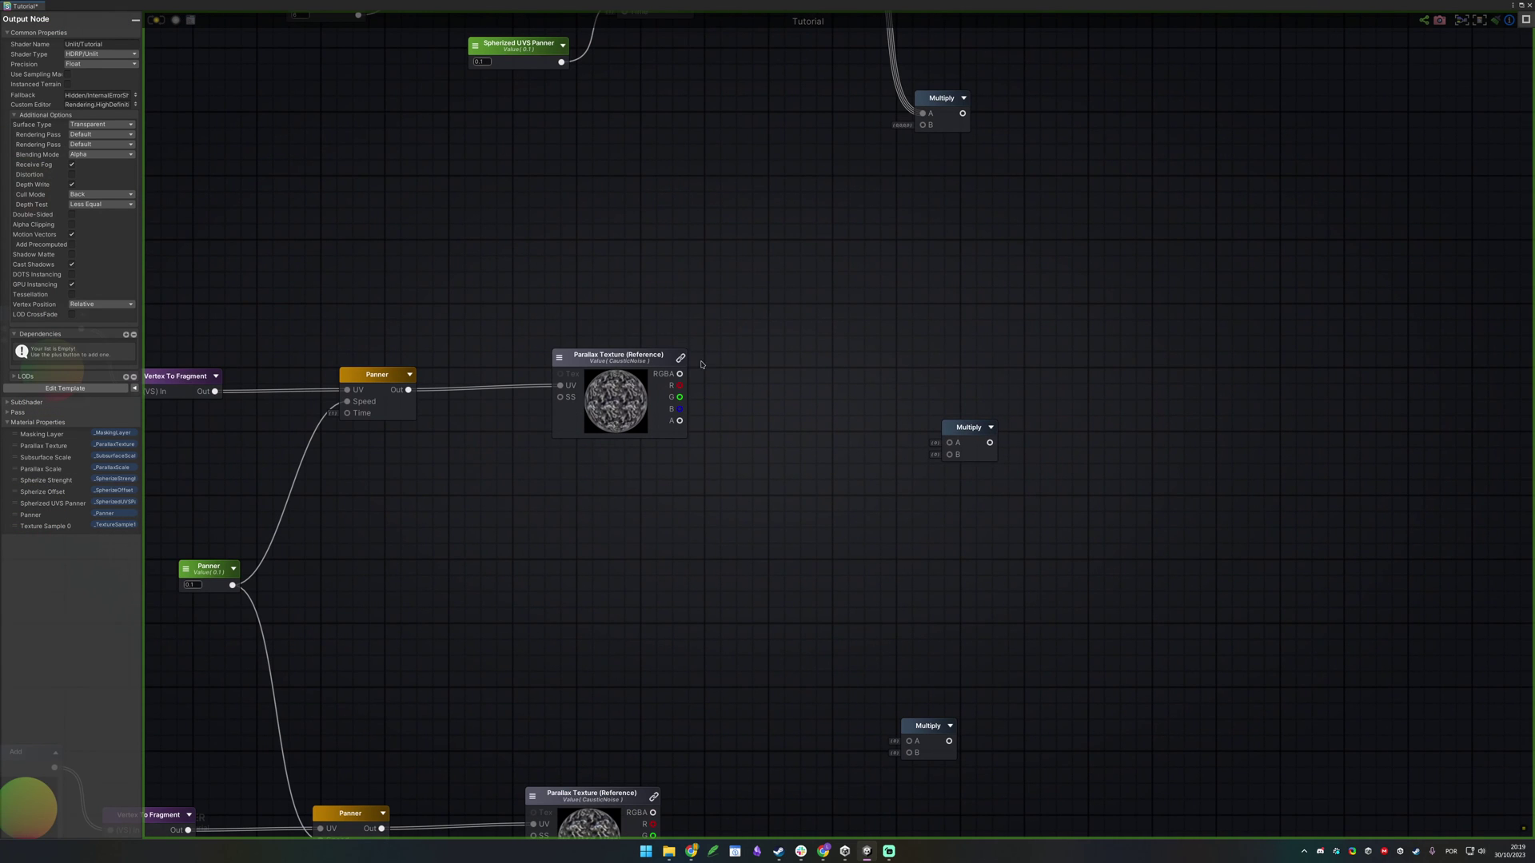
drag(679, 373, 949, 442)
middle_drag(929, 449, 1034, 128)
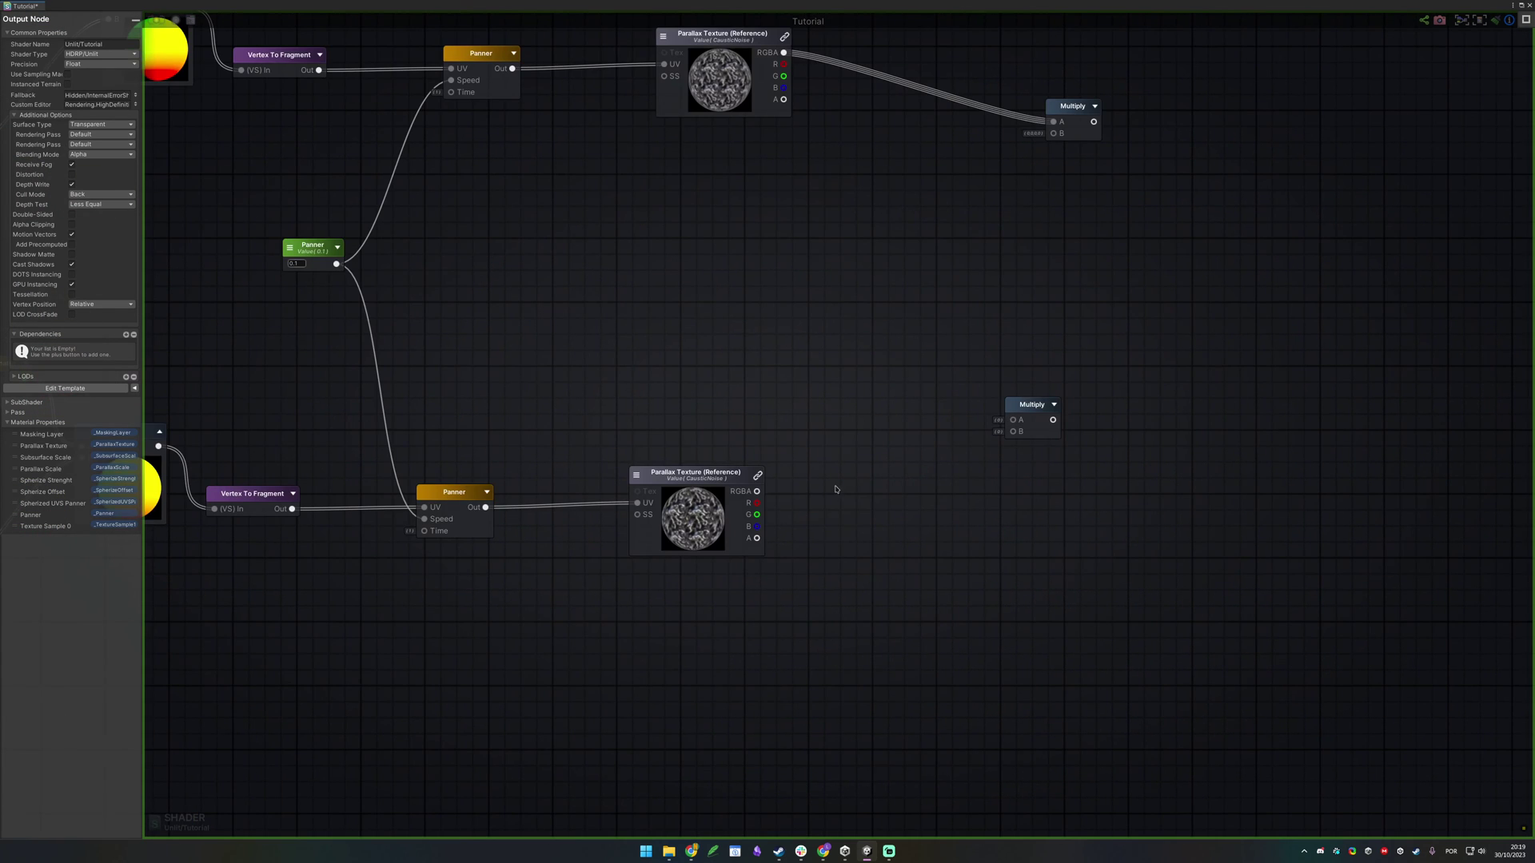
drag(757, 492, 1013, 422)
Create a constant Float node with the value 0.33 between the two lower Parallax Texture references
middle_drag(809, 341, 794, 472)
key(1)
click(819, 375)
drag(904, 336, 788, 454)
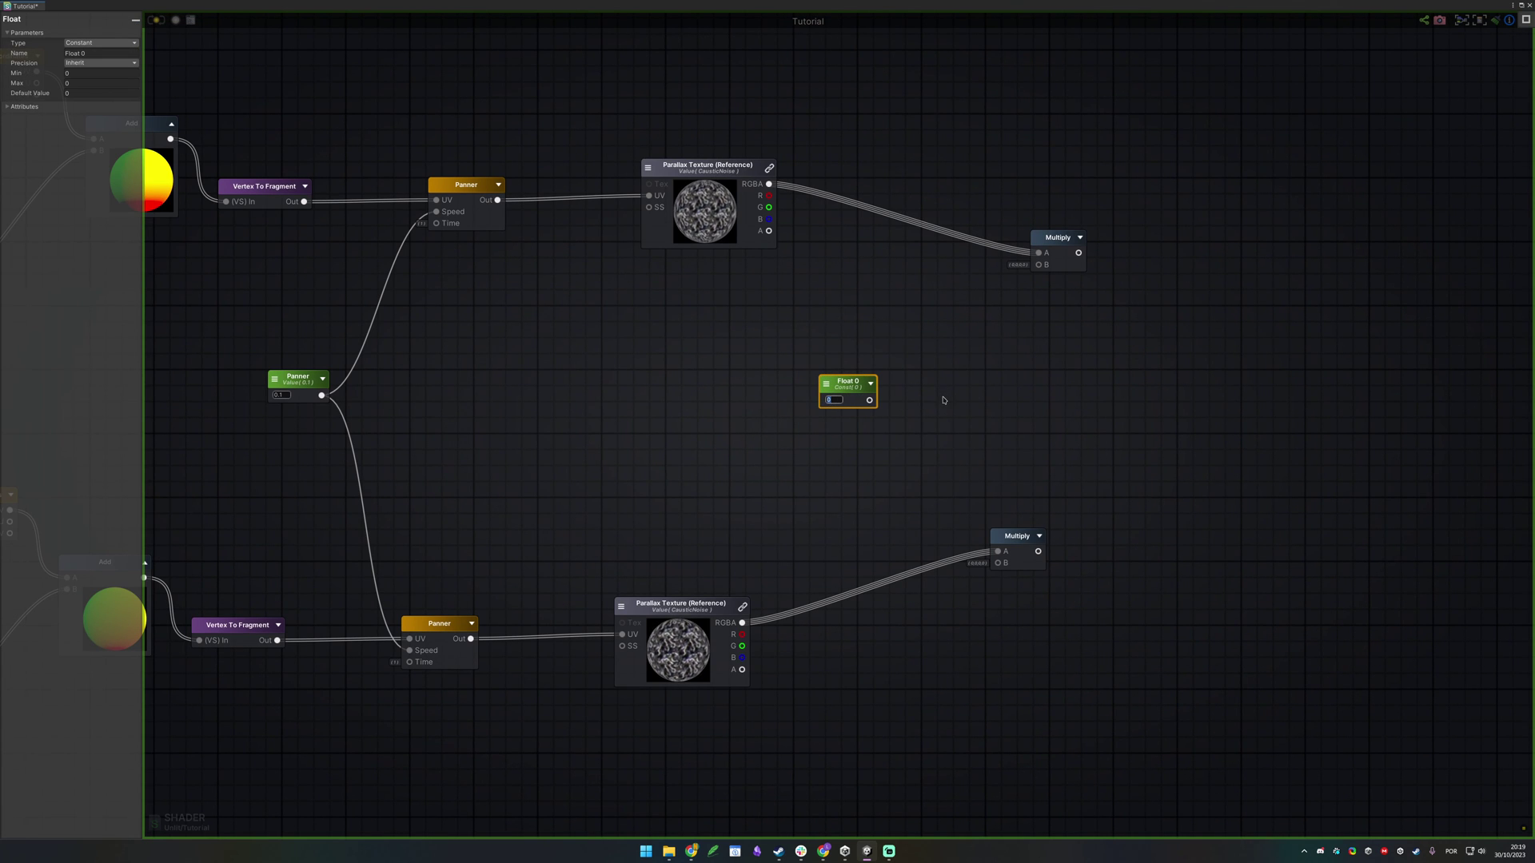
click(942, 397)
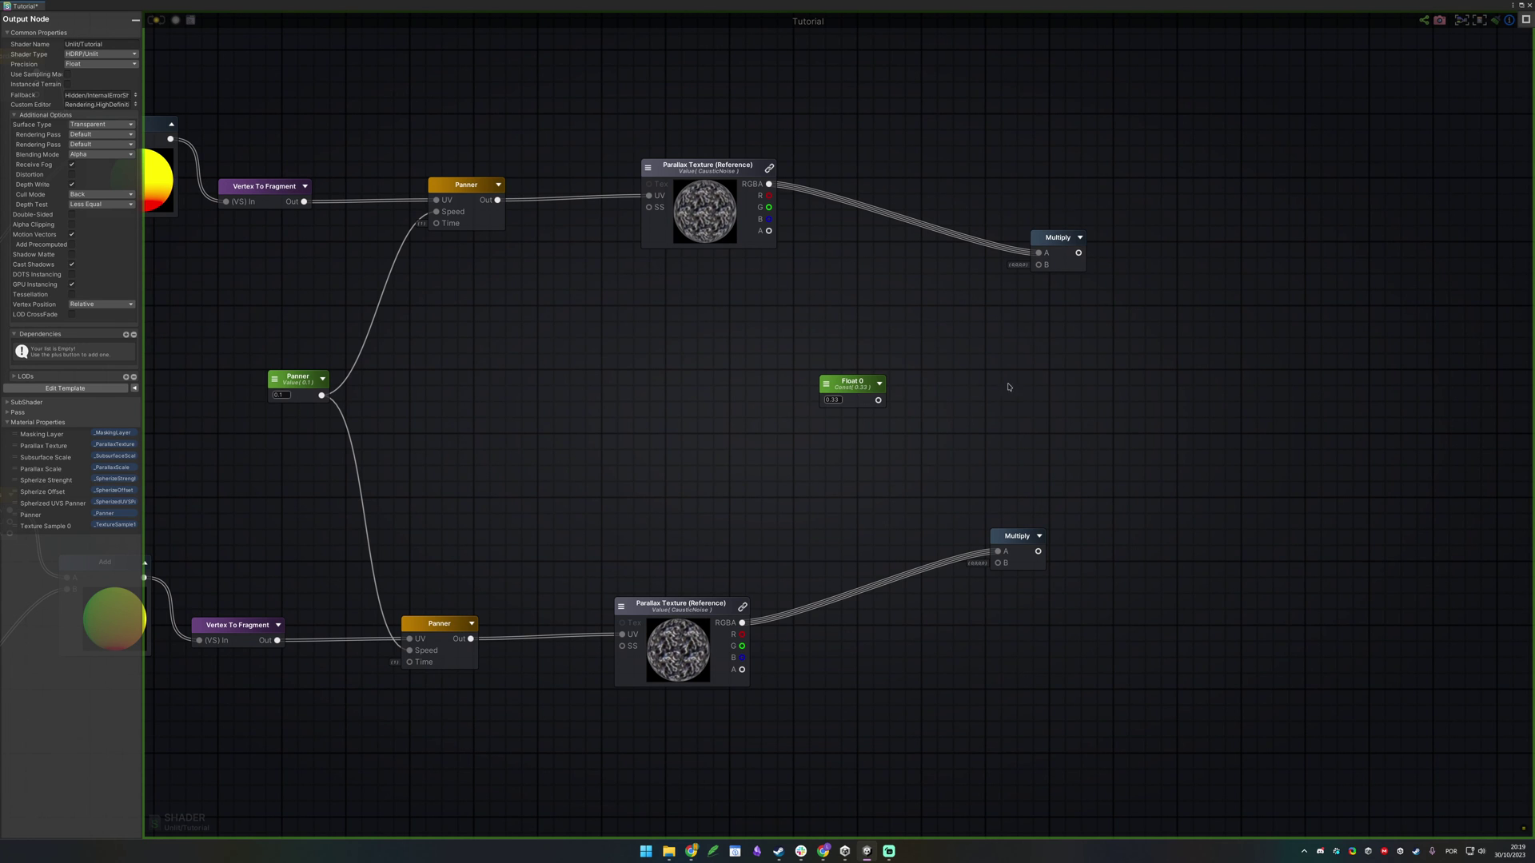
Connect the 0.33 Float to input B of all three Multiply nodes and move it up beside the middle Parallax Texture
drag(1007, 577, 1000, 564)
drag(880, 407, 1040, 266)
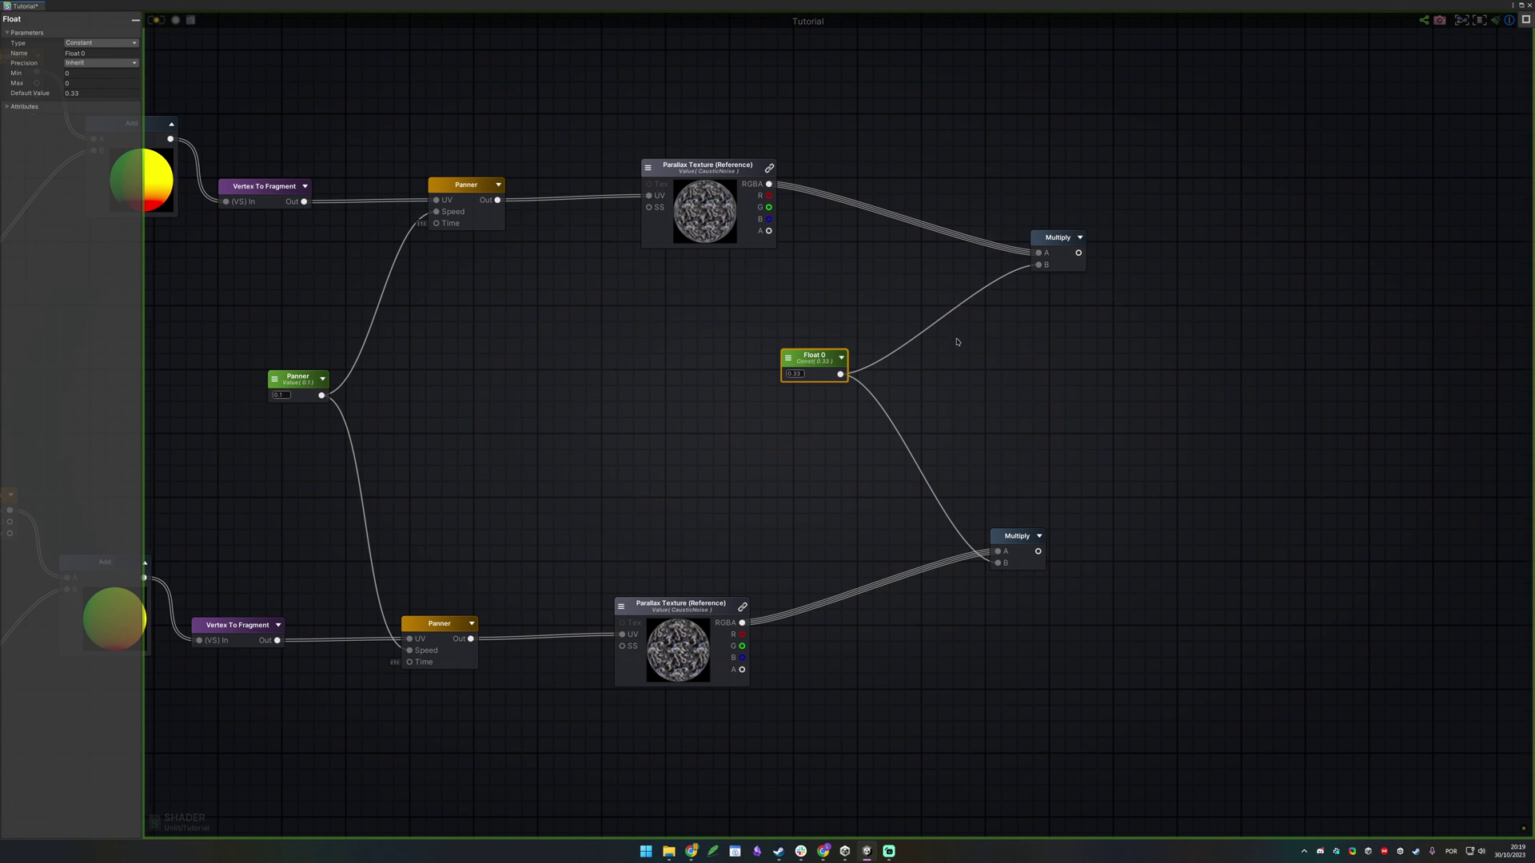
middle_drag(897, 277, 870, 534)
drag(813, 630, 983, 208)
drag(812, 632, 983, 192)
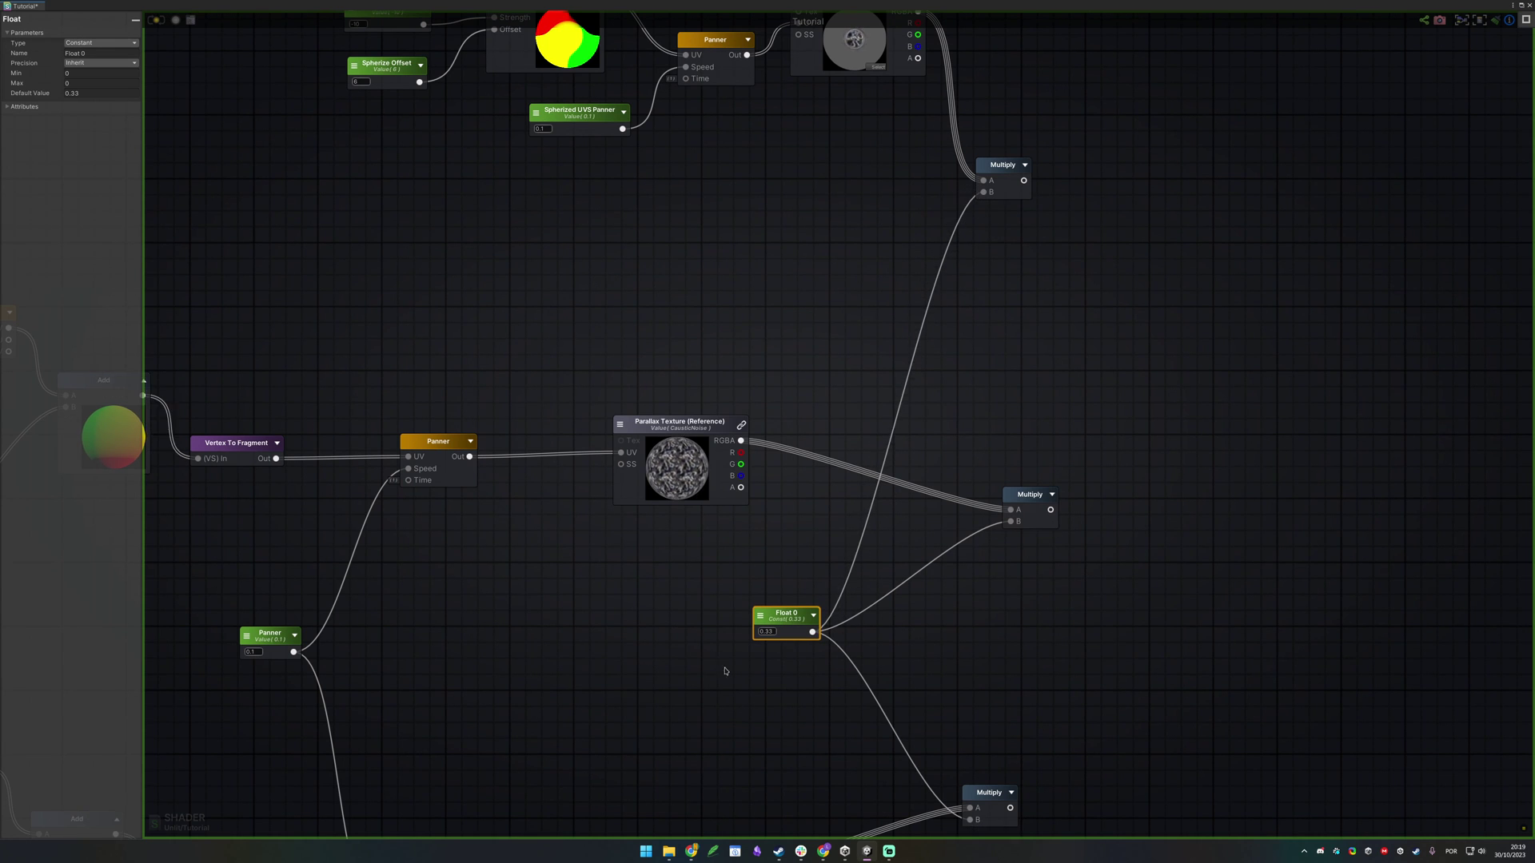
drag(797, 621, 827, 494)
click(951, 657)
middle_drag(960, 659, 771, 485)
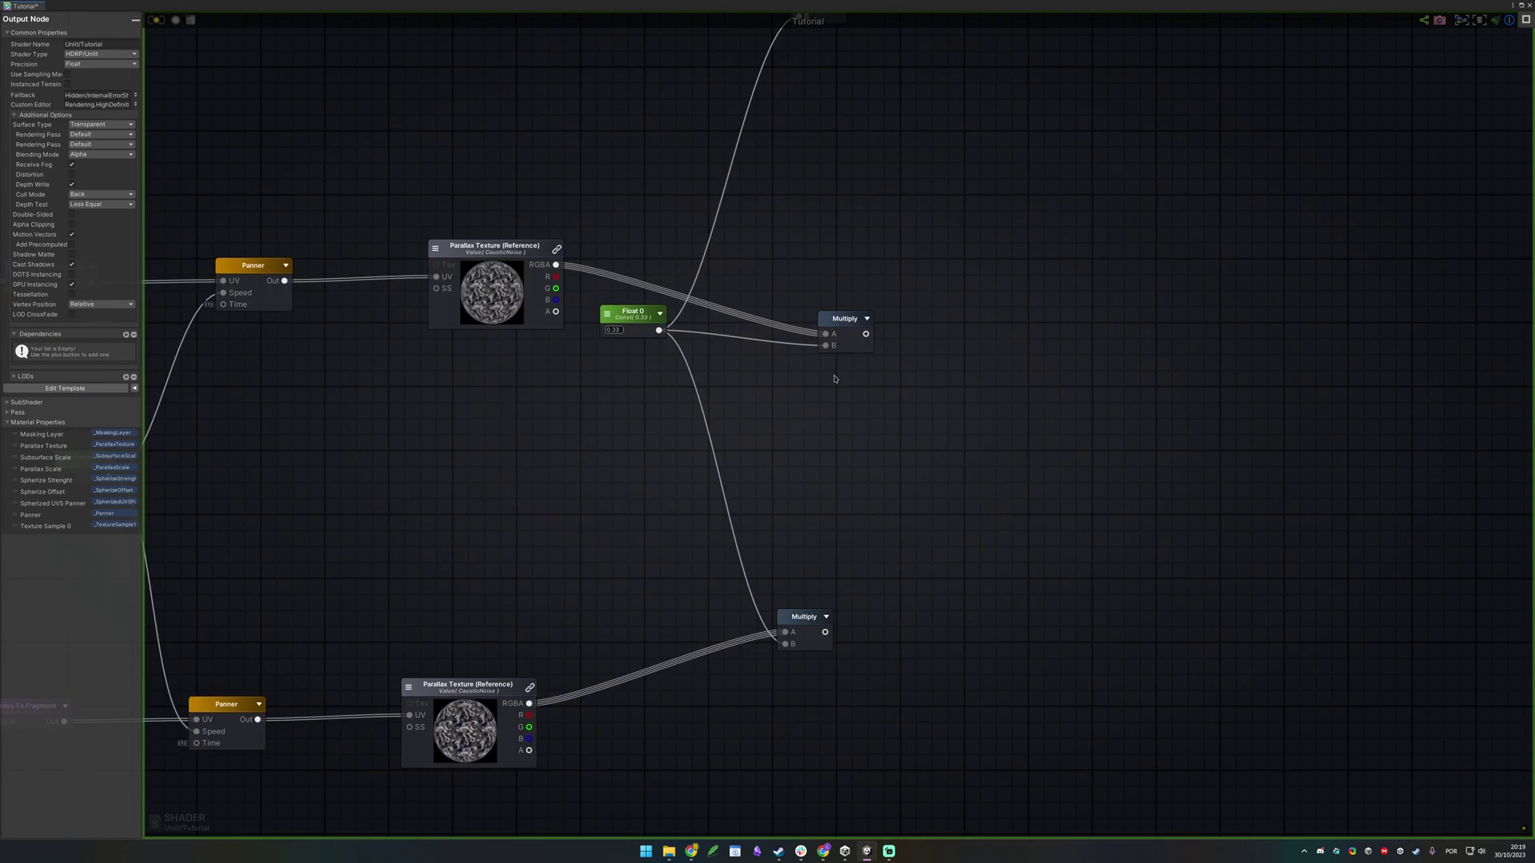
scroll(847, 363, down, 3)
drag(879, 127, 798, 744)
middle_drag(958, 269, 877, 374)
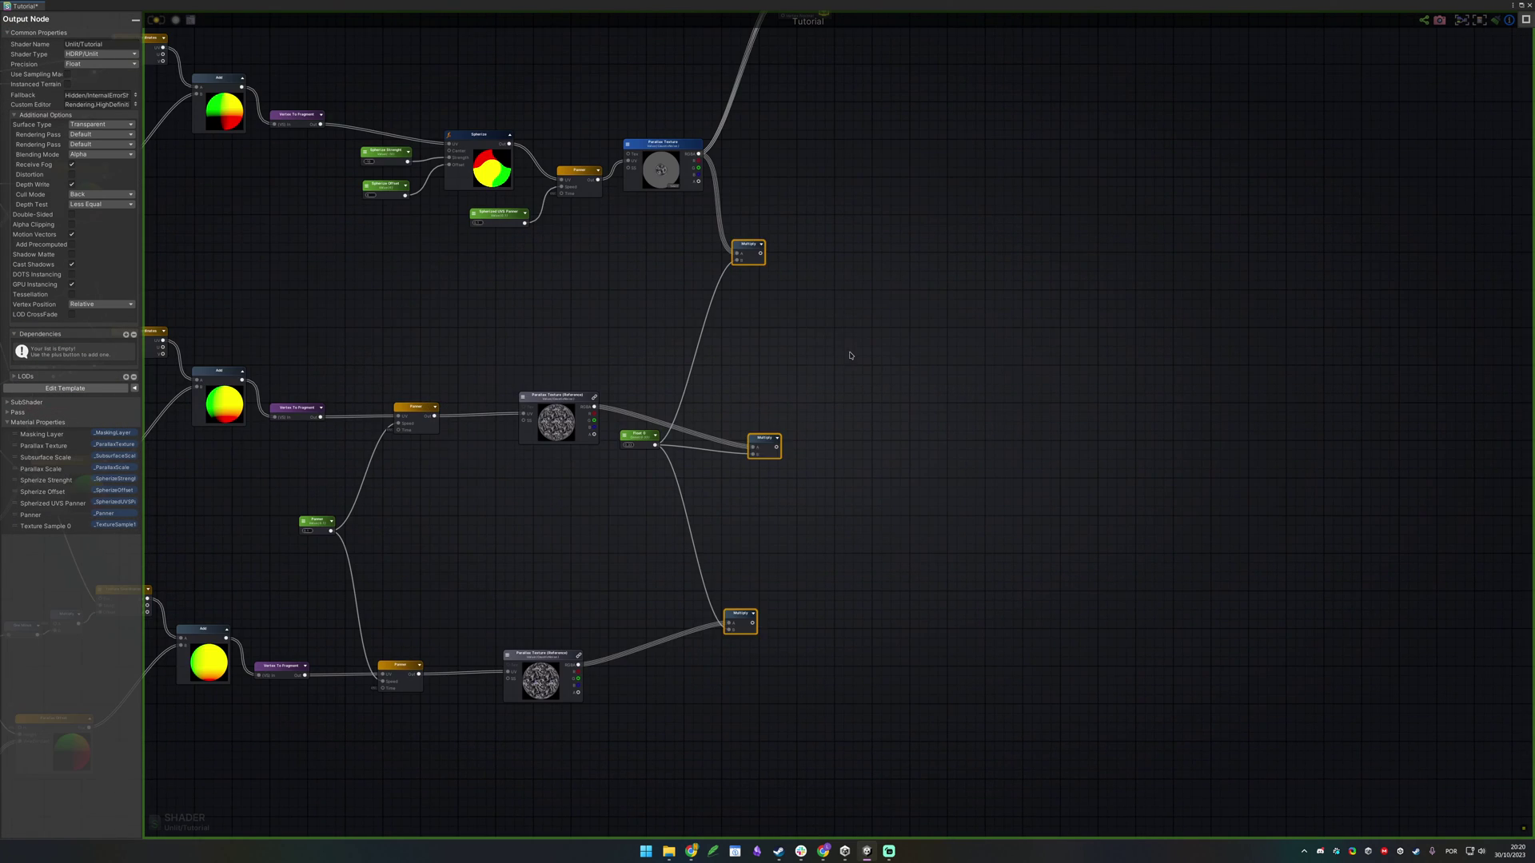
middle_drag(792, 342, 742, 339)
scroll(699, 271, up, 3)
drag(806, 189, 697, 368)
drag(816, 428, 719, 599)
middle_drag(812, 610, 910, 202)
drag(894, 369, 616, 649)
middle_drag(928, 205, 894, 514)
Create an Add node and connect the three Multiply outputs to its inputs A, B and C
click(923, 307)
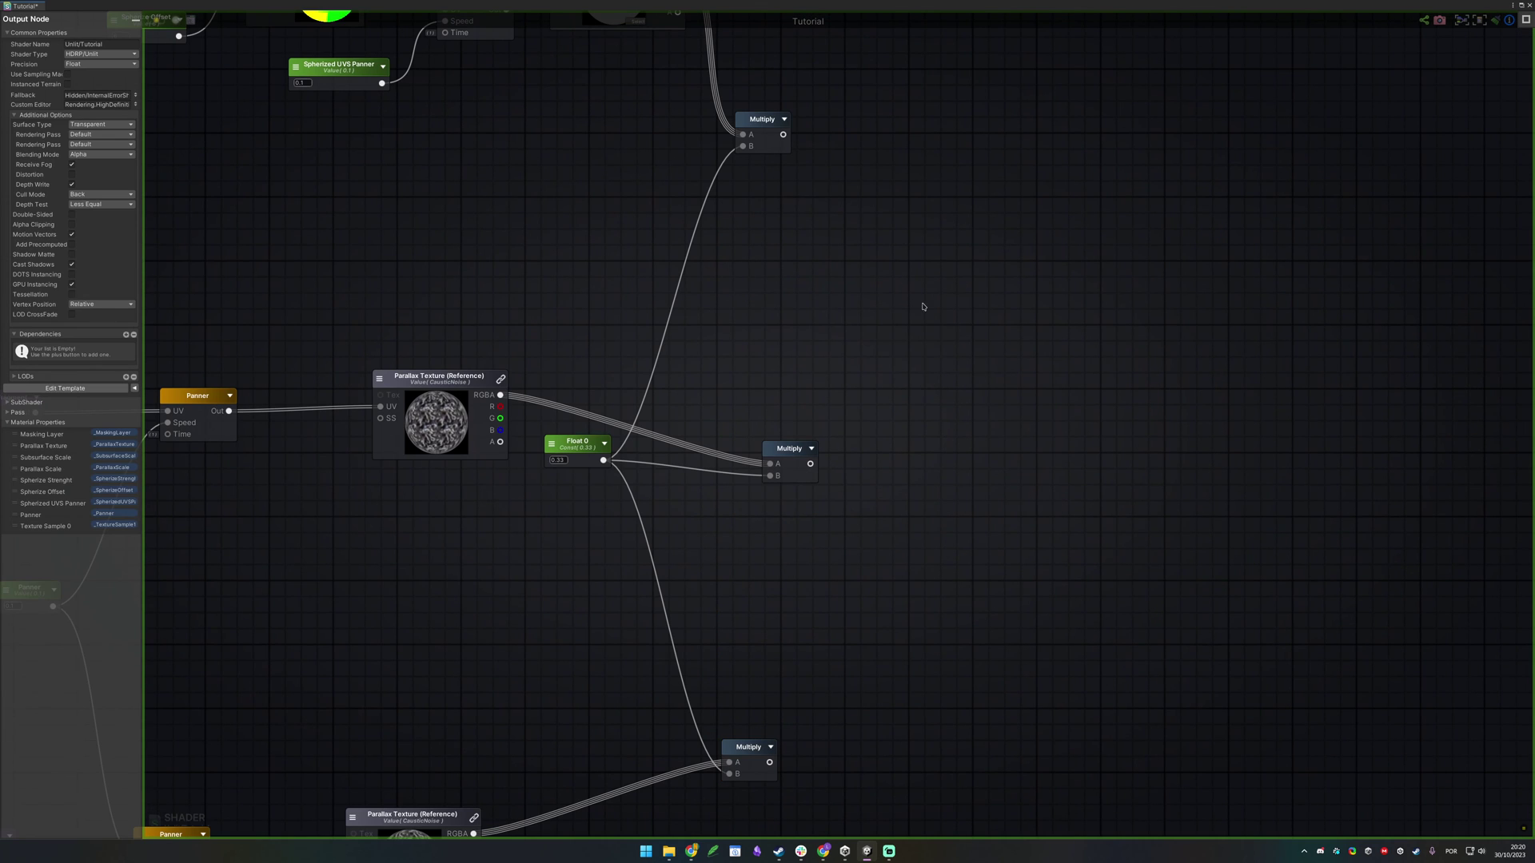
drag(783, 134, 930, 324)
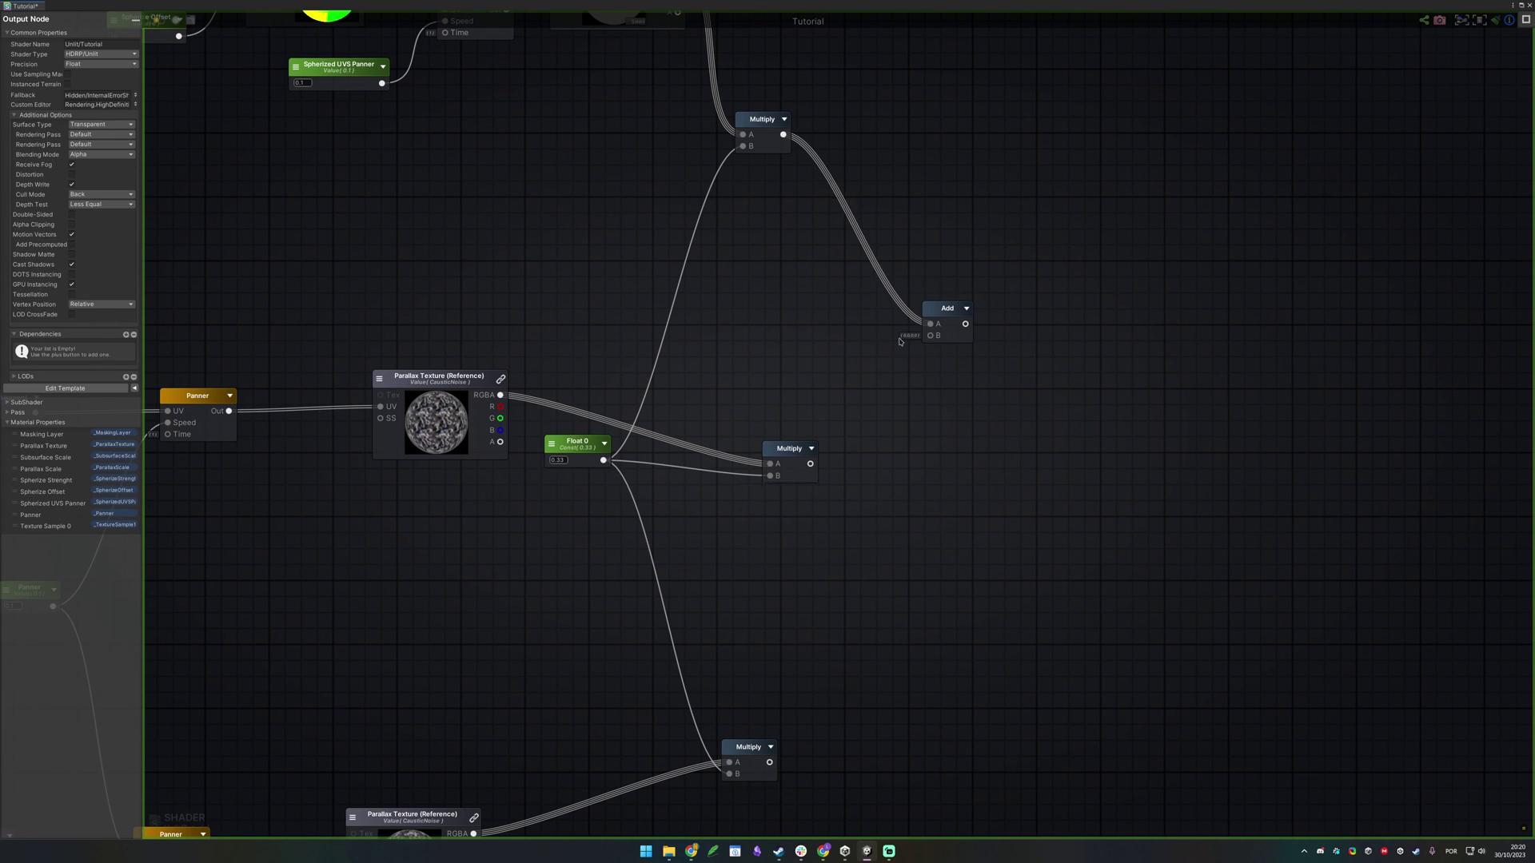
drag(809, 464, 931, 336)
right_drag(821, 633, 799, 538)
drag(748, 667, 904, 252)
middle_drag(962, 415, 1198, 386)
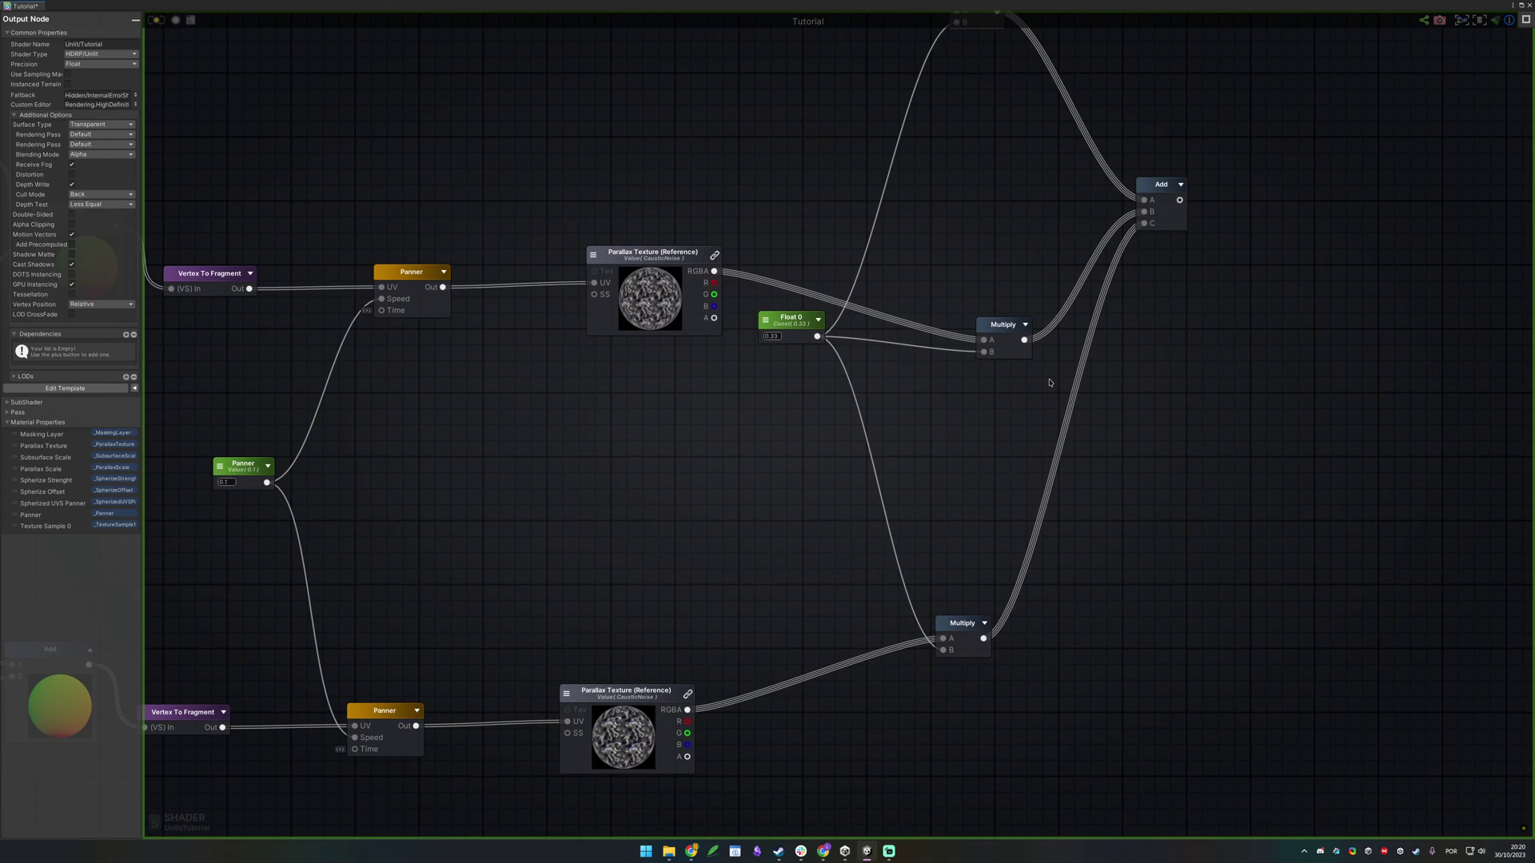
Review the three parallax branches from their texture samples through the Multiply nodes to the combining Add
right_drag(818, 210, 755, 390)
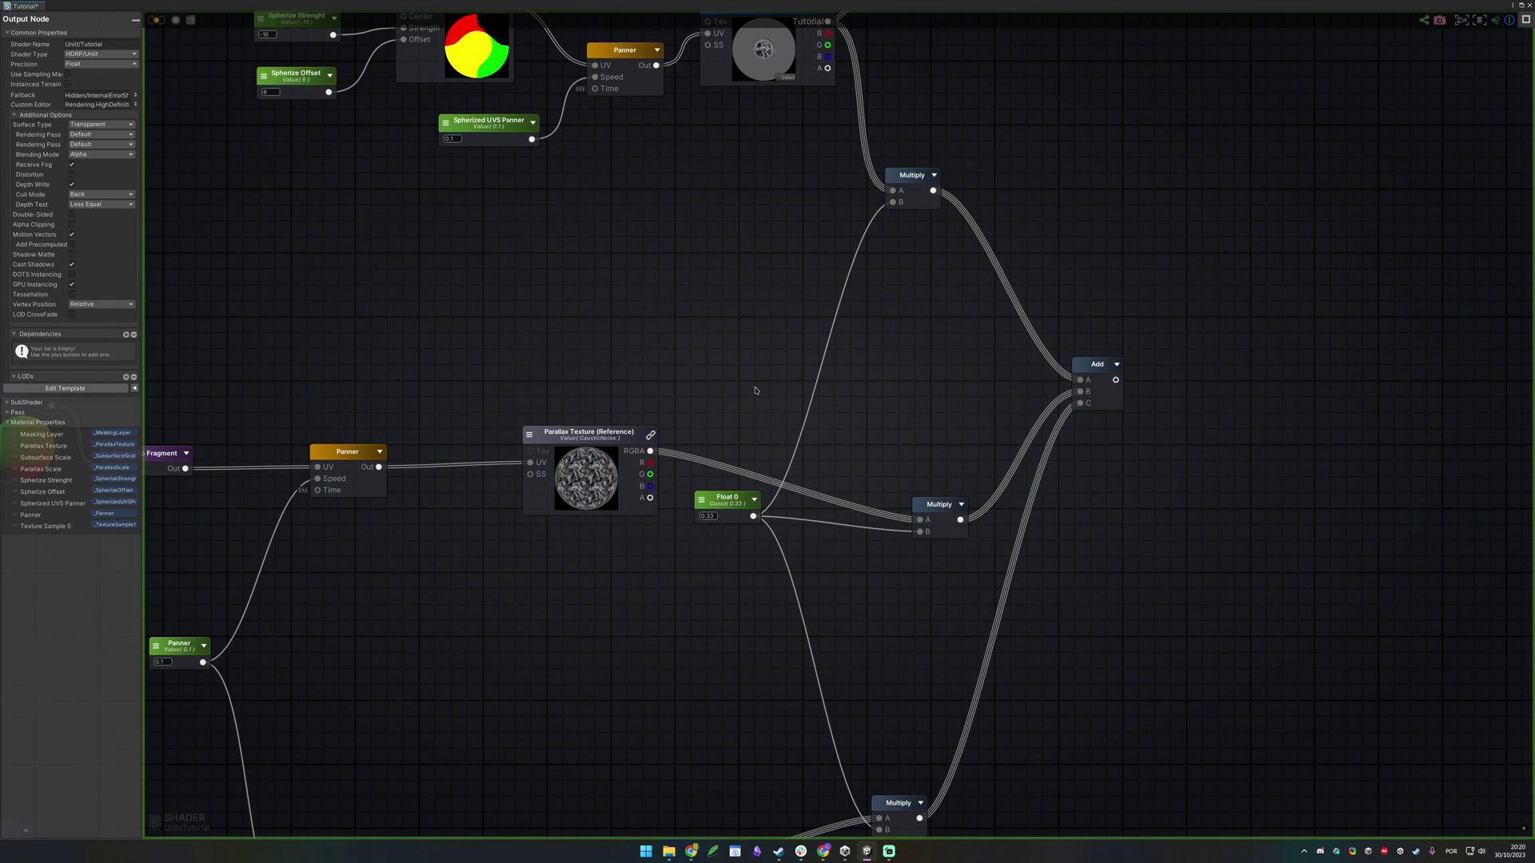
right_drag(754, 388, 768, 635)
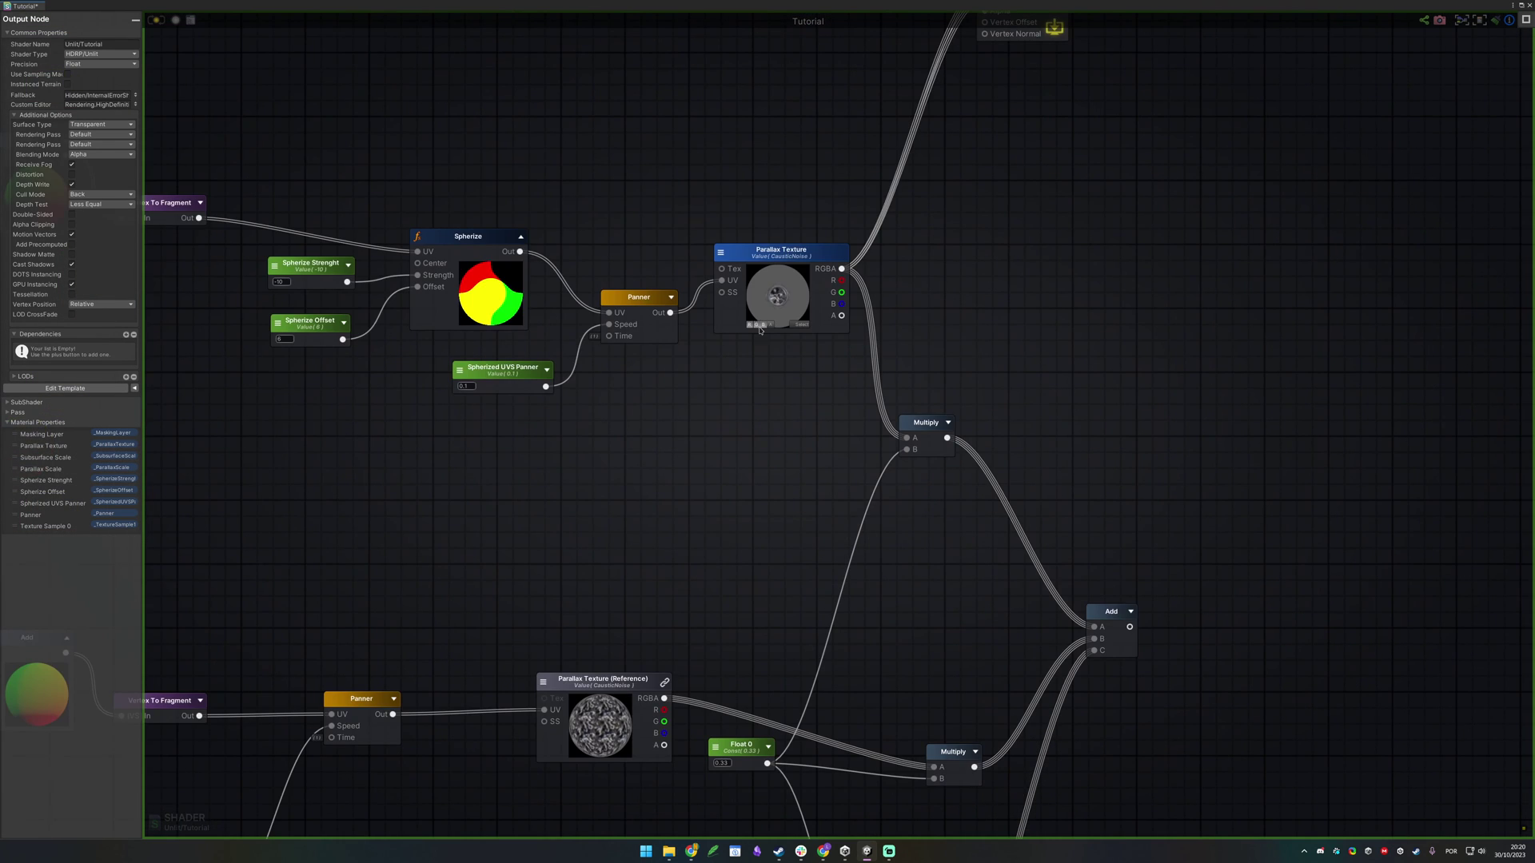
right_drag(683, 597, 828, 320)
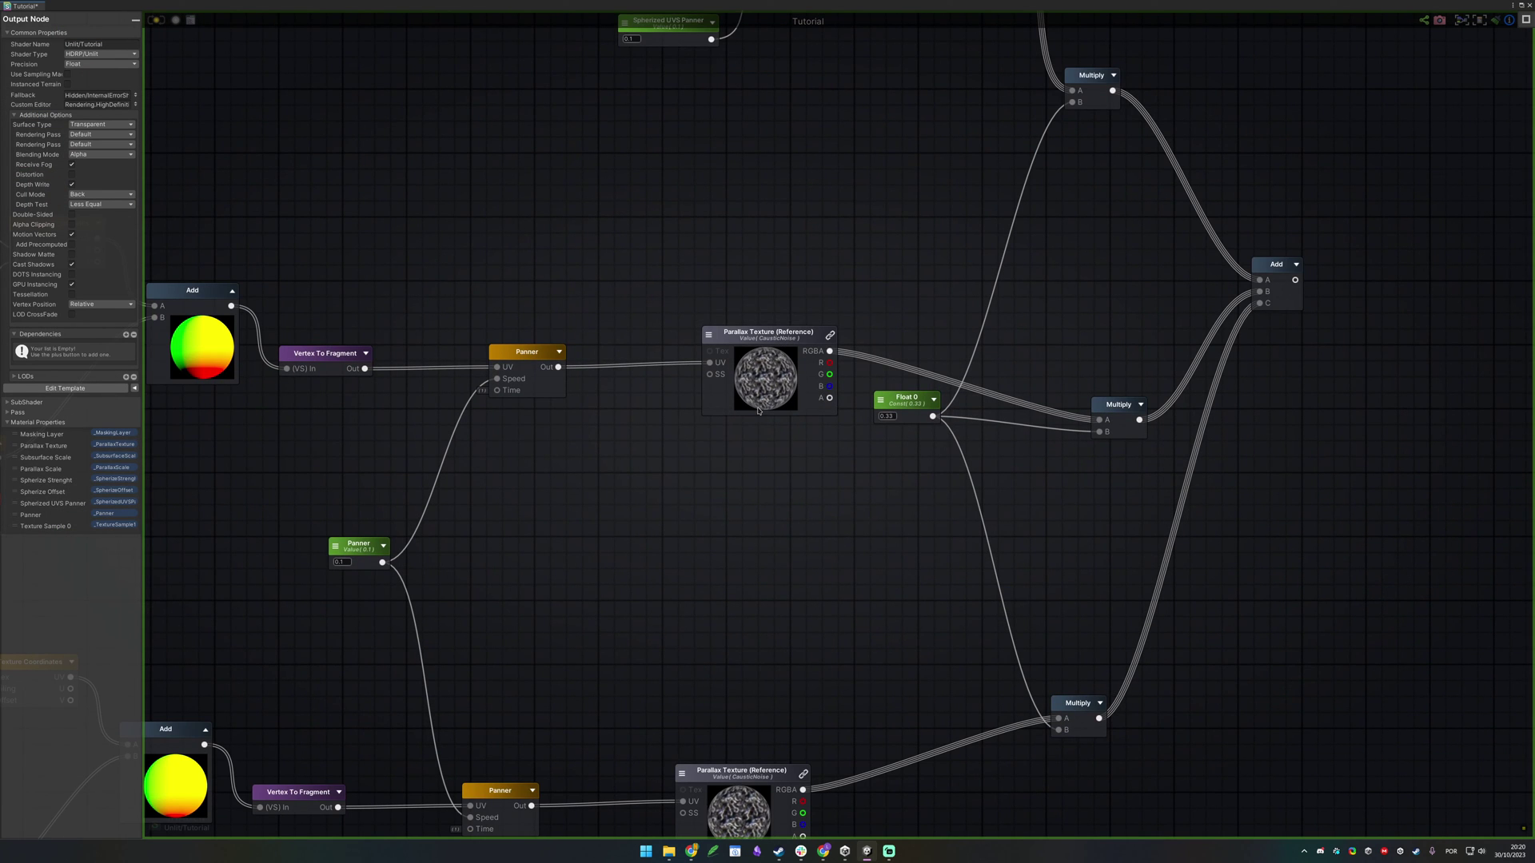
right_drag(783, 646, 812, 391)
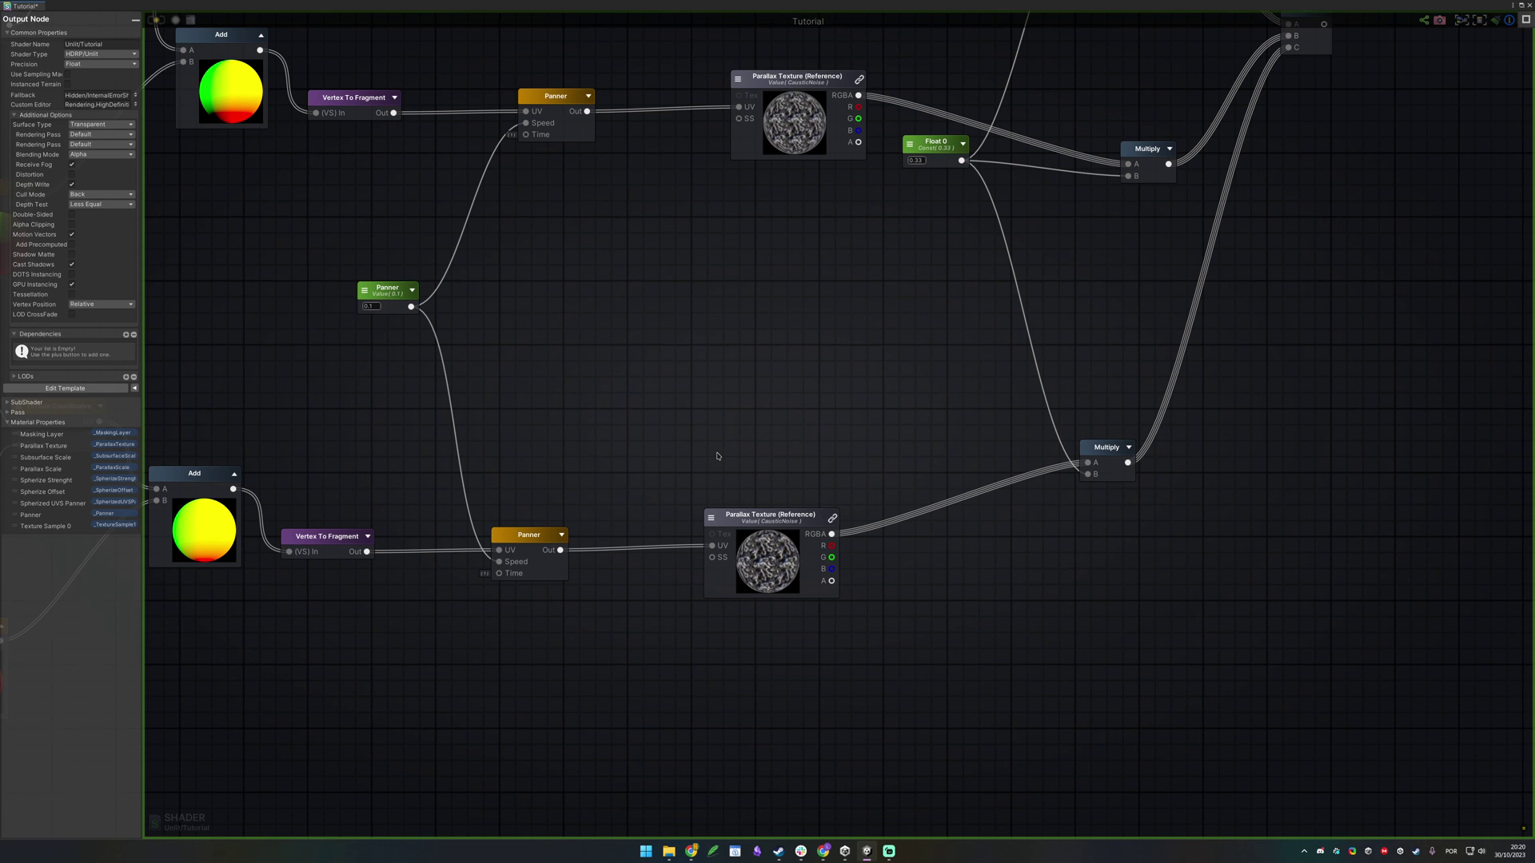
middle_drag(873, 299, 714, 435)
middle_drag(1057, 207, 804, 472)
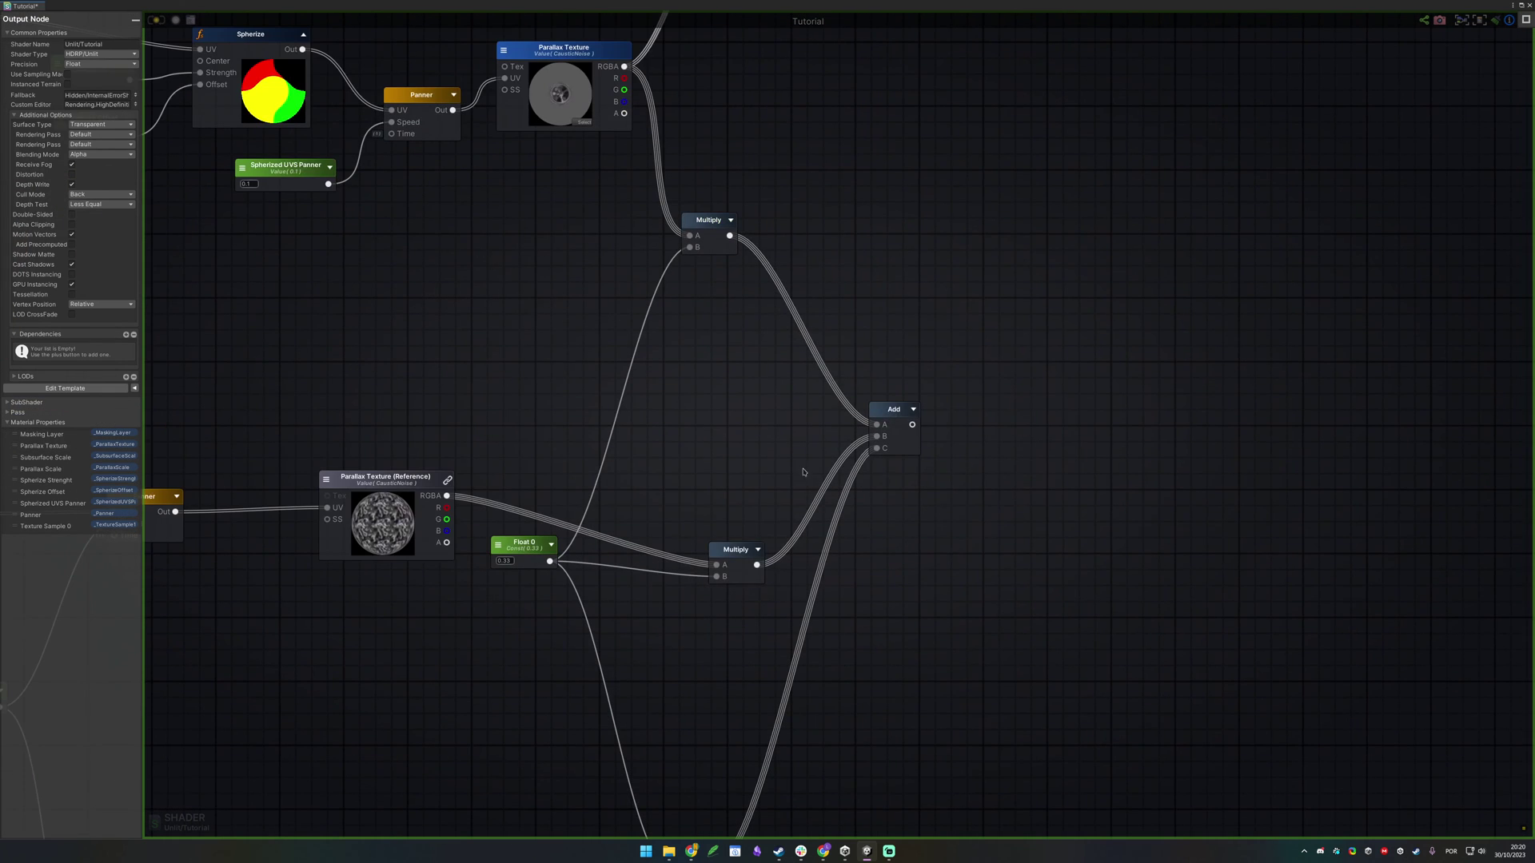
middle_drag(1016, 278, 1005, 553)
scroll(854, 357, down, 1)
middle_drag(770, 481, 856, 325)
drag(1133, 420, 1025, 451)
Move the output node farther from Masking Layer and create a Multiply combining Masking Layer's RGBA with the Add output
middle_drag(980, 349, 990, 537)
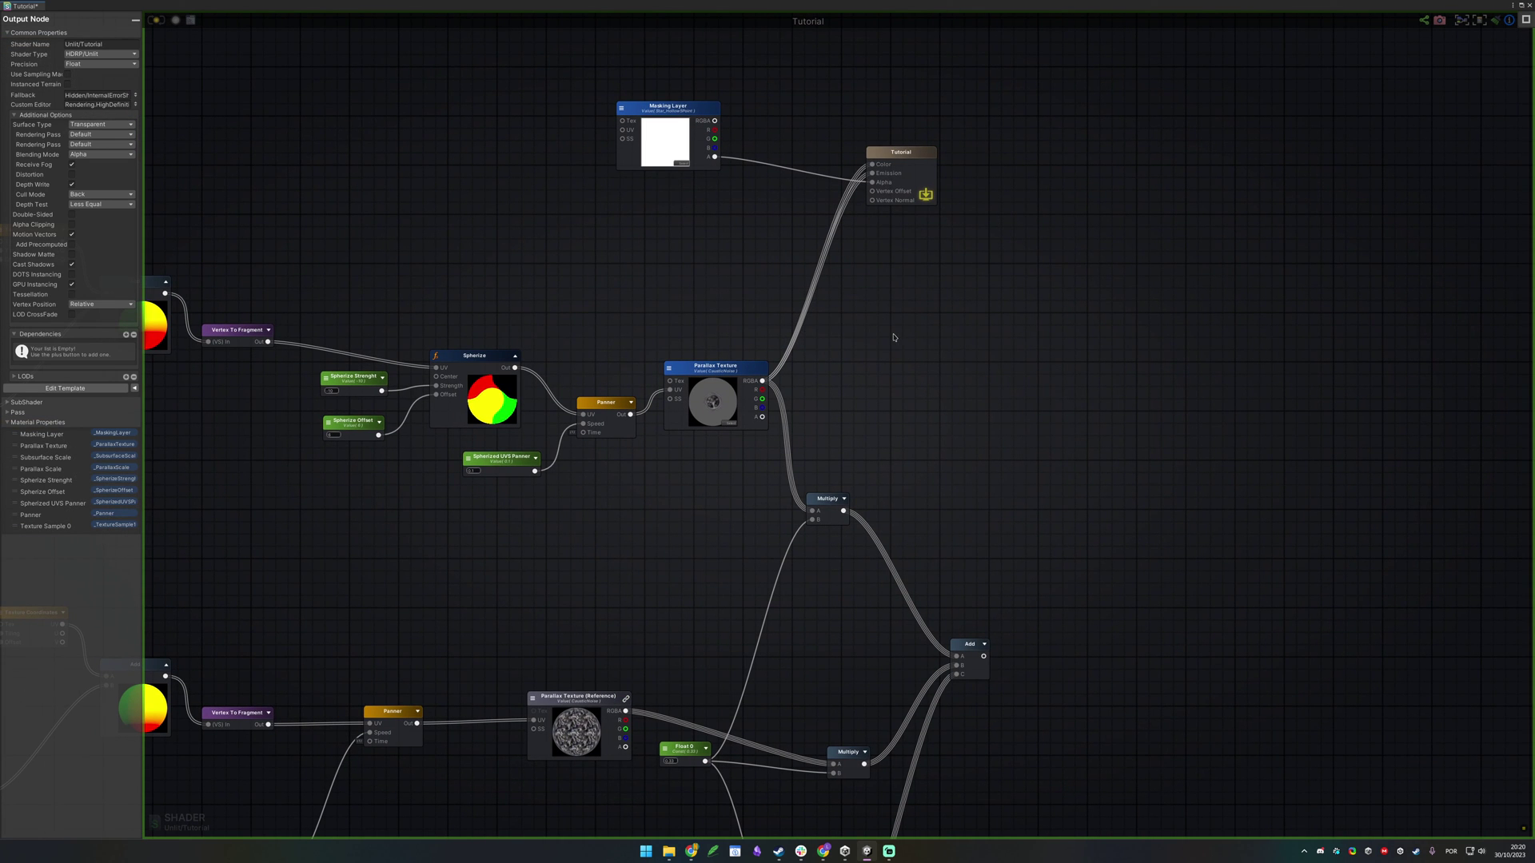
drag(931, 165, 1144, 168)
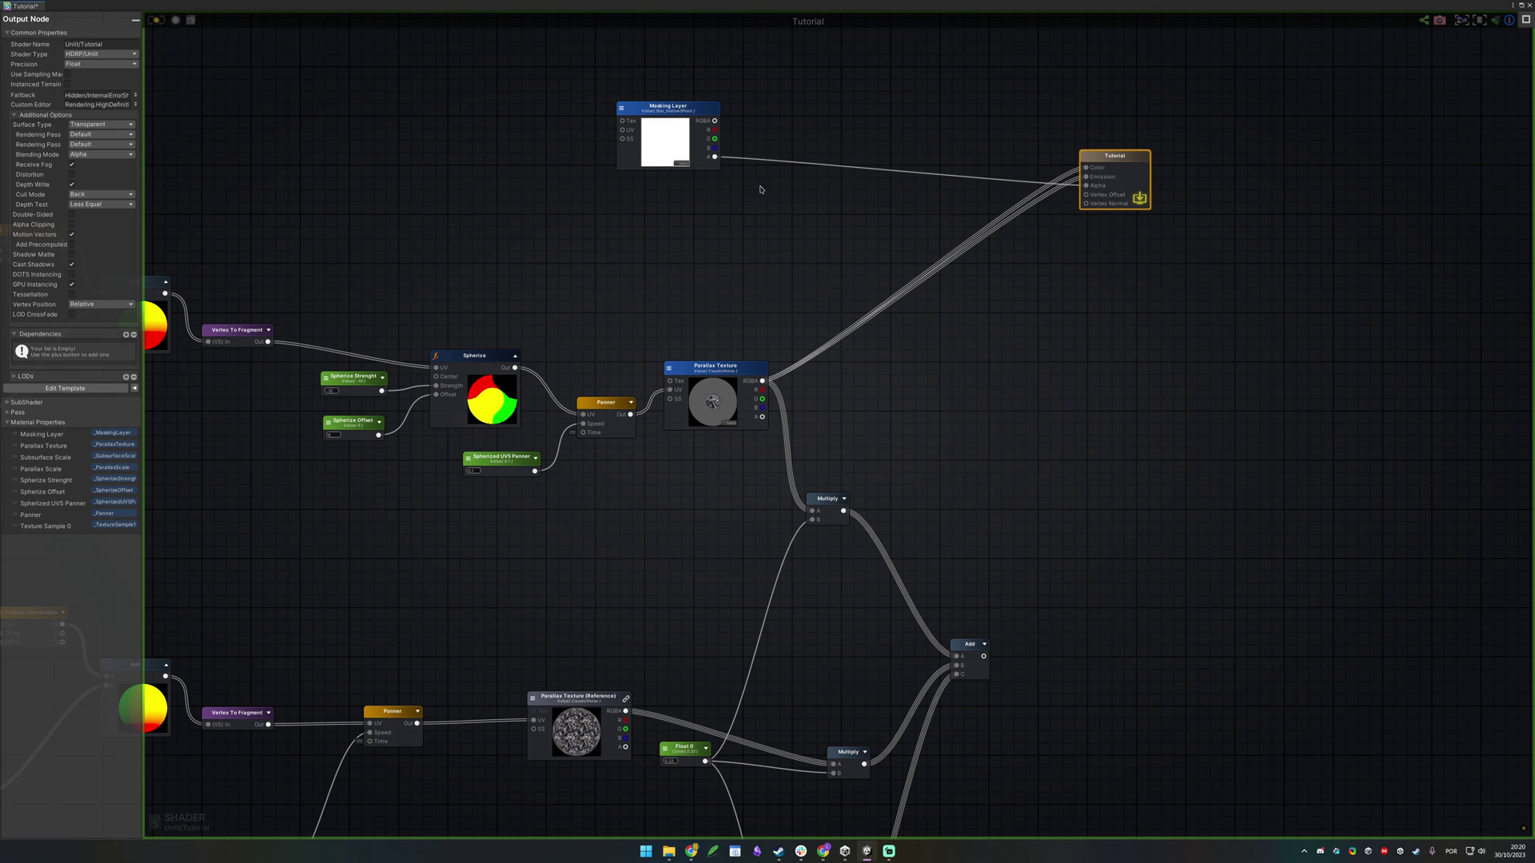
drag(715, 149, 856, 233)
drag(984, 655, 773, 172)
drag(714, 121, 924, 257)
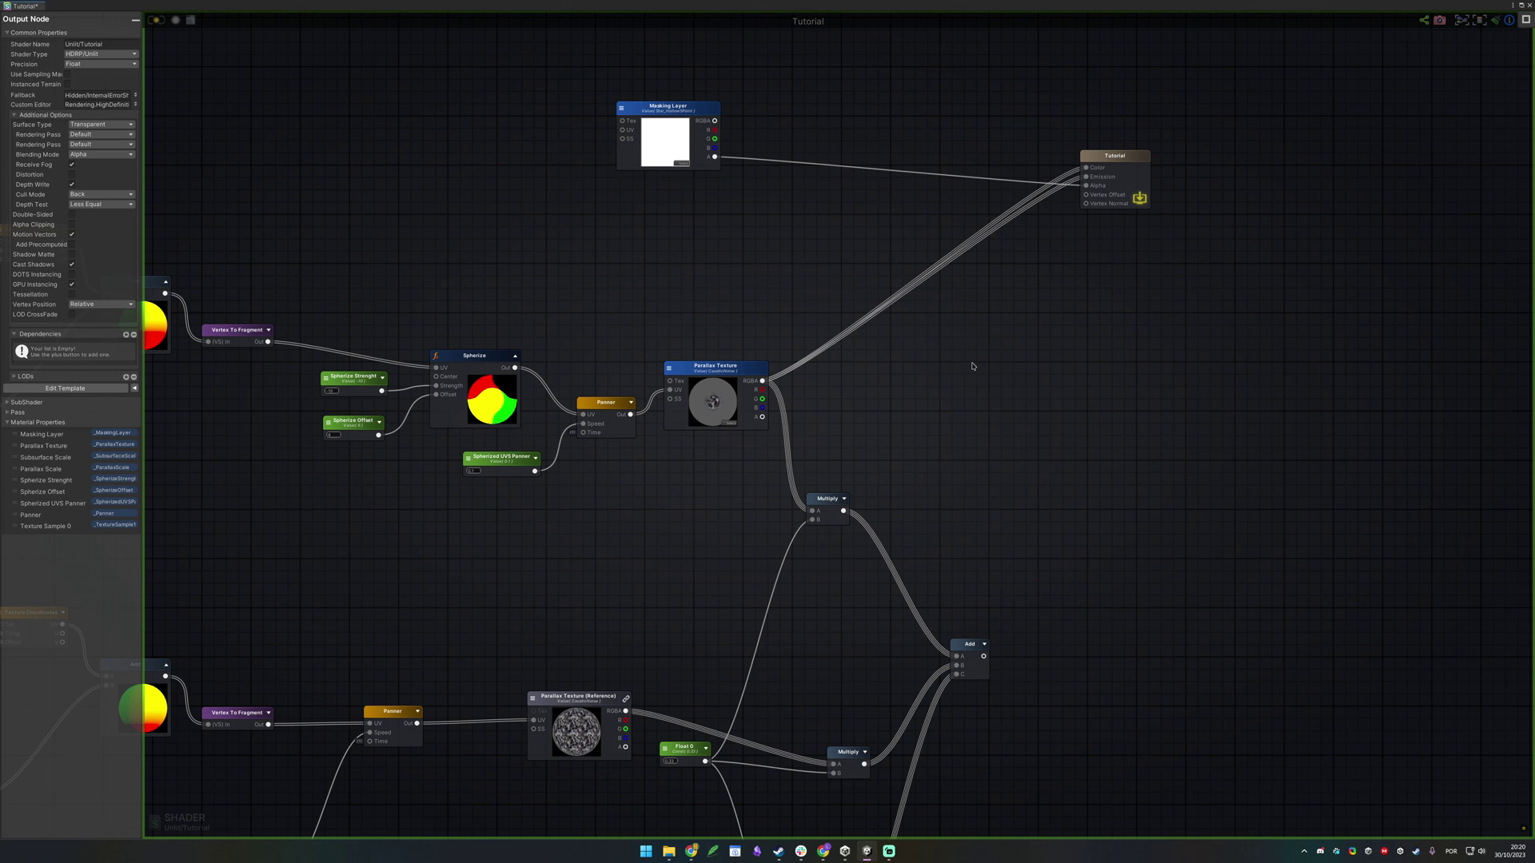
drag(1009, 397, 1013, 389)
drag(715, 121, 1014, 382)
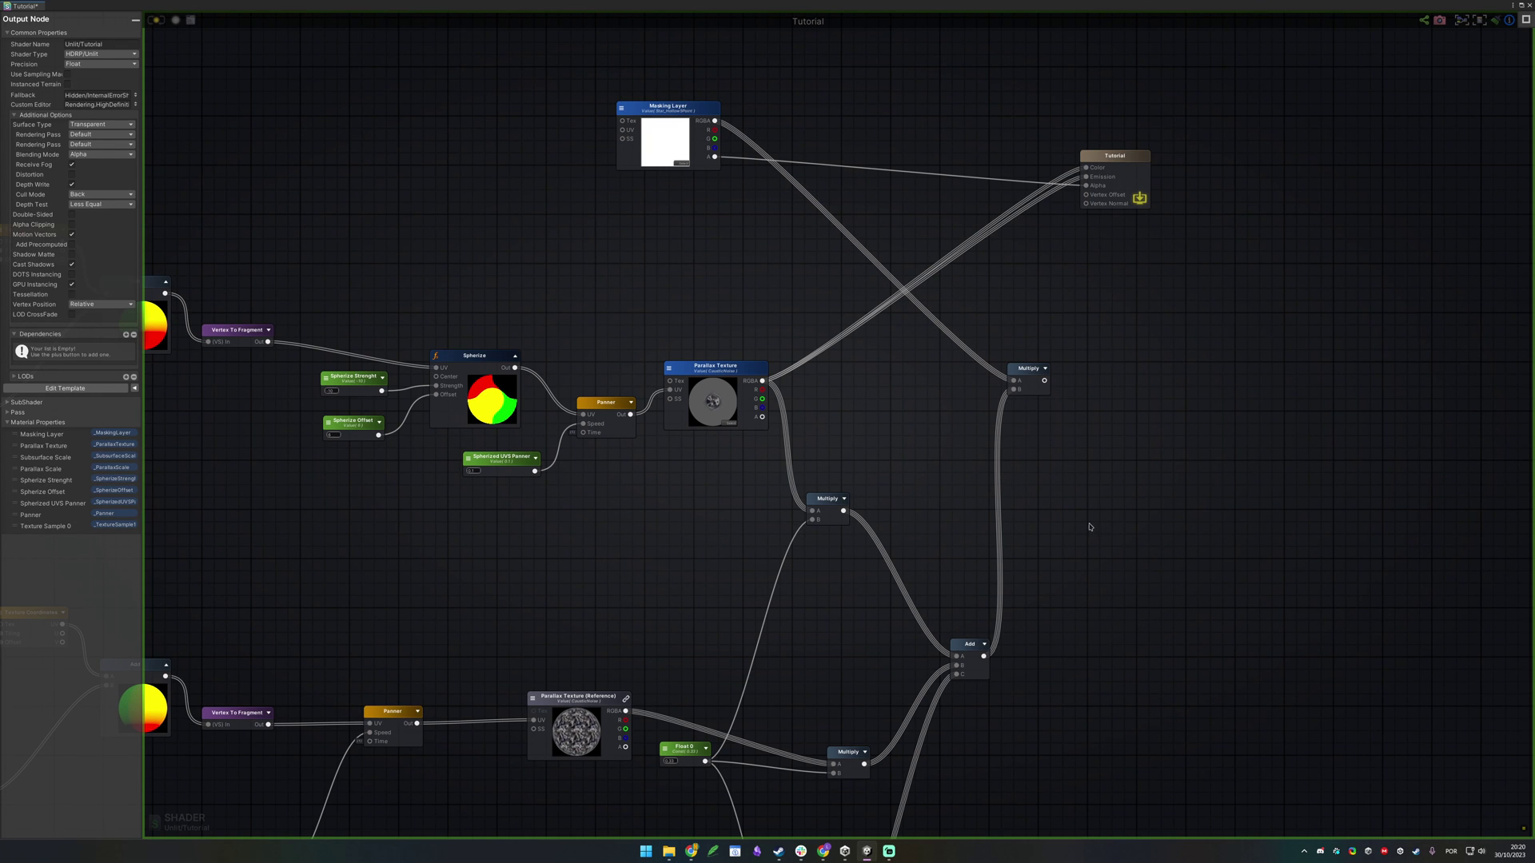
Connect the mask Multiply to the output node's Color and Emission in place of Parallax Texture, and save the shader
drag(1044, 381, 1085, 310)
drag(675, 137, 851, 214)
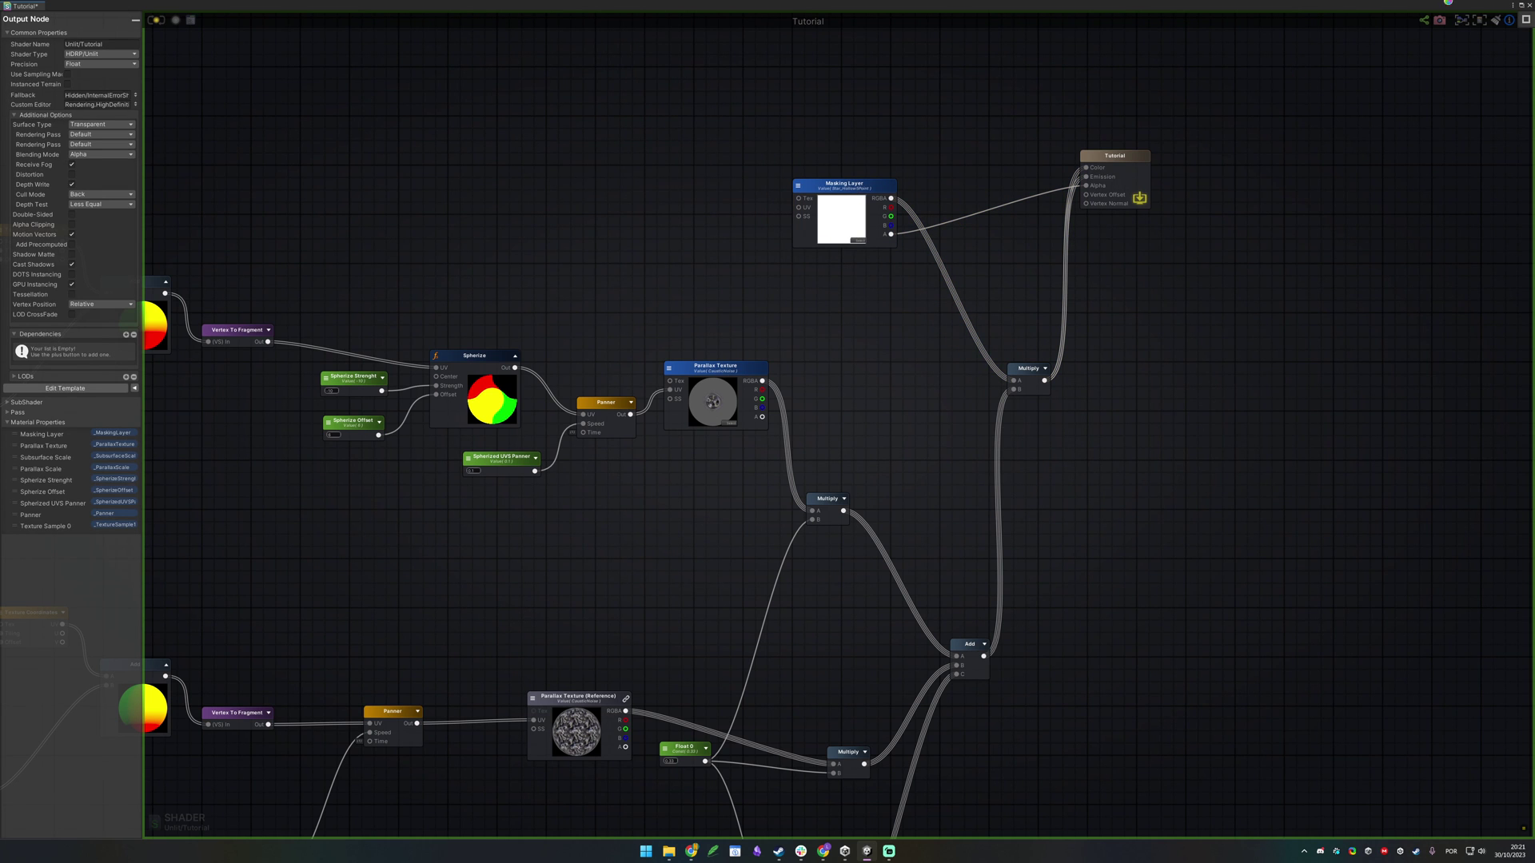
key(ctrl+s)
click(1530, 6)
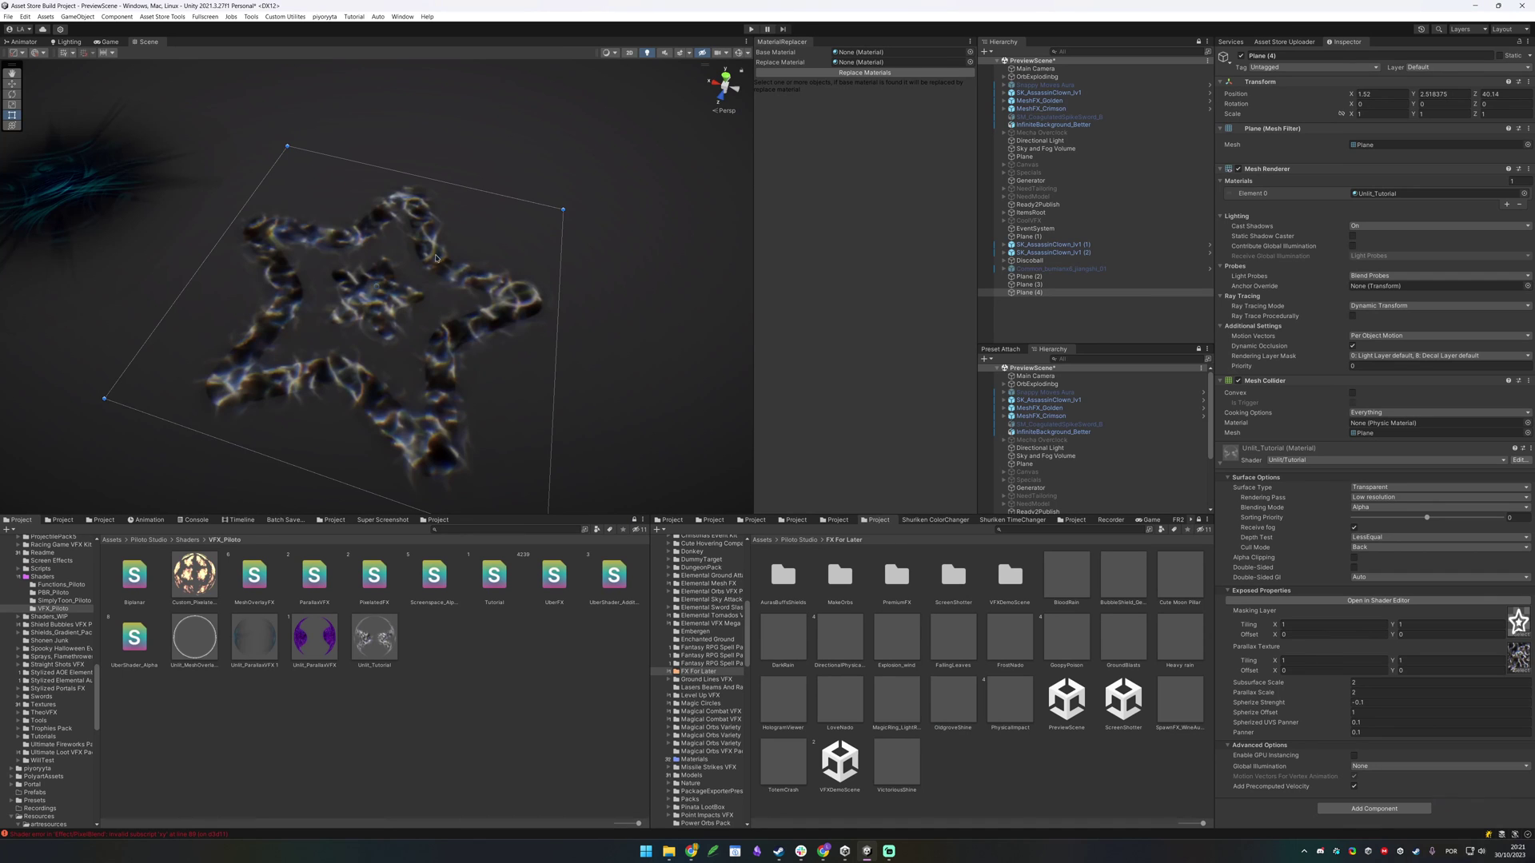
Set the material's Parallax Scale to 5.88 and Spherize Strength to -0.64, checking the star plane from several angles
alt+drag(544, 287, 559, 384)
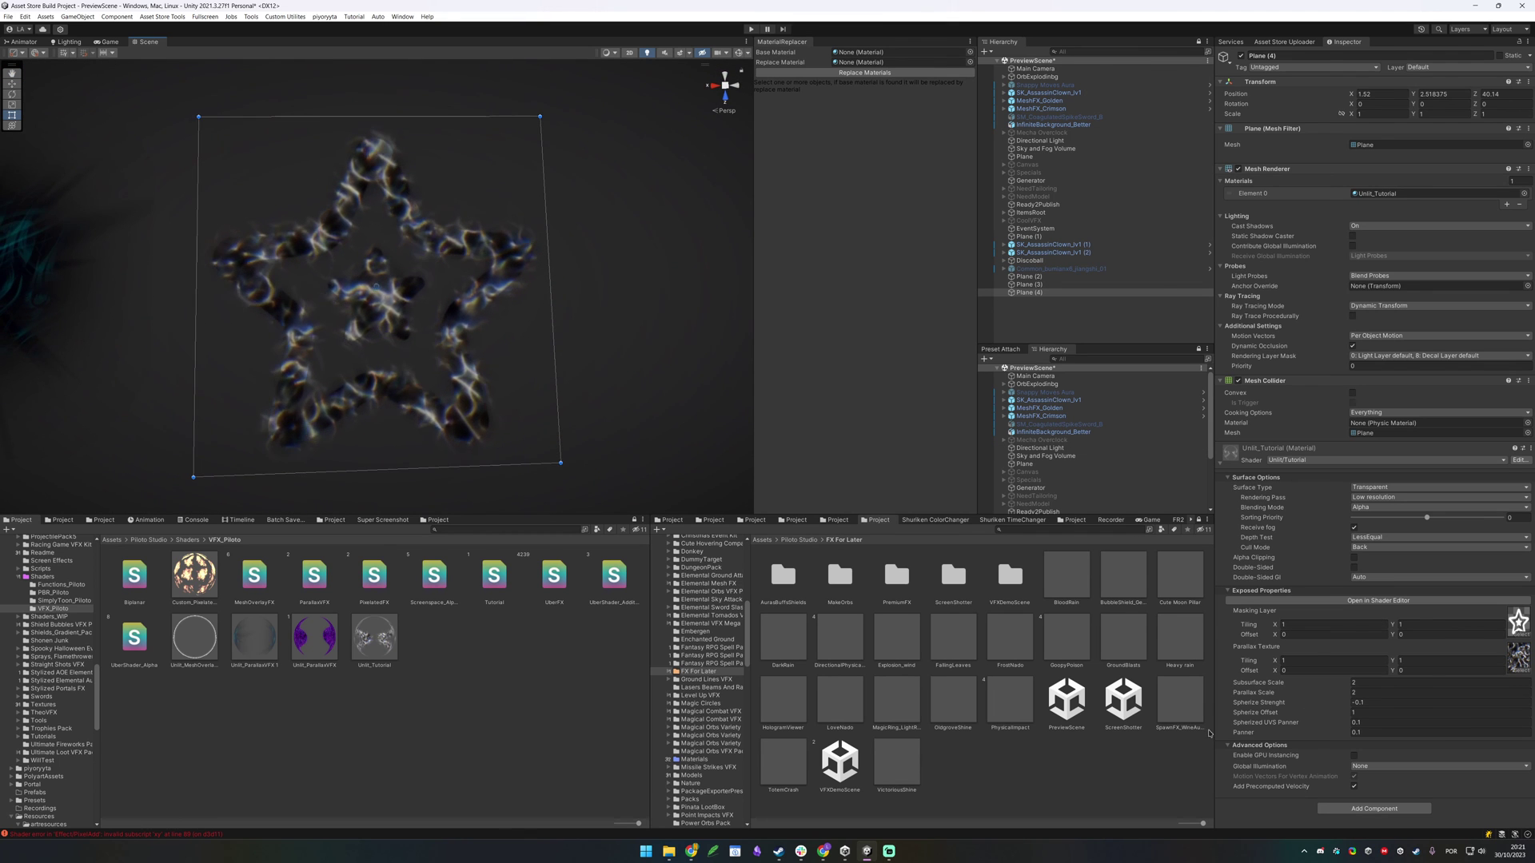
alt+drag(412, 186, 909, 416)
drag(1346, 705, 1334, 703)
alt+drag(552, 296, 716, 456)
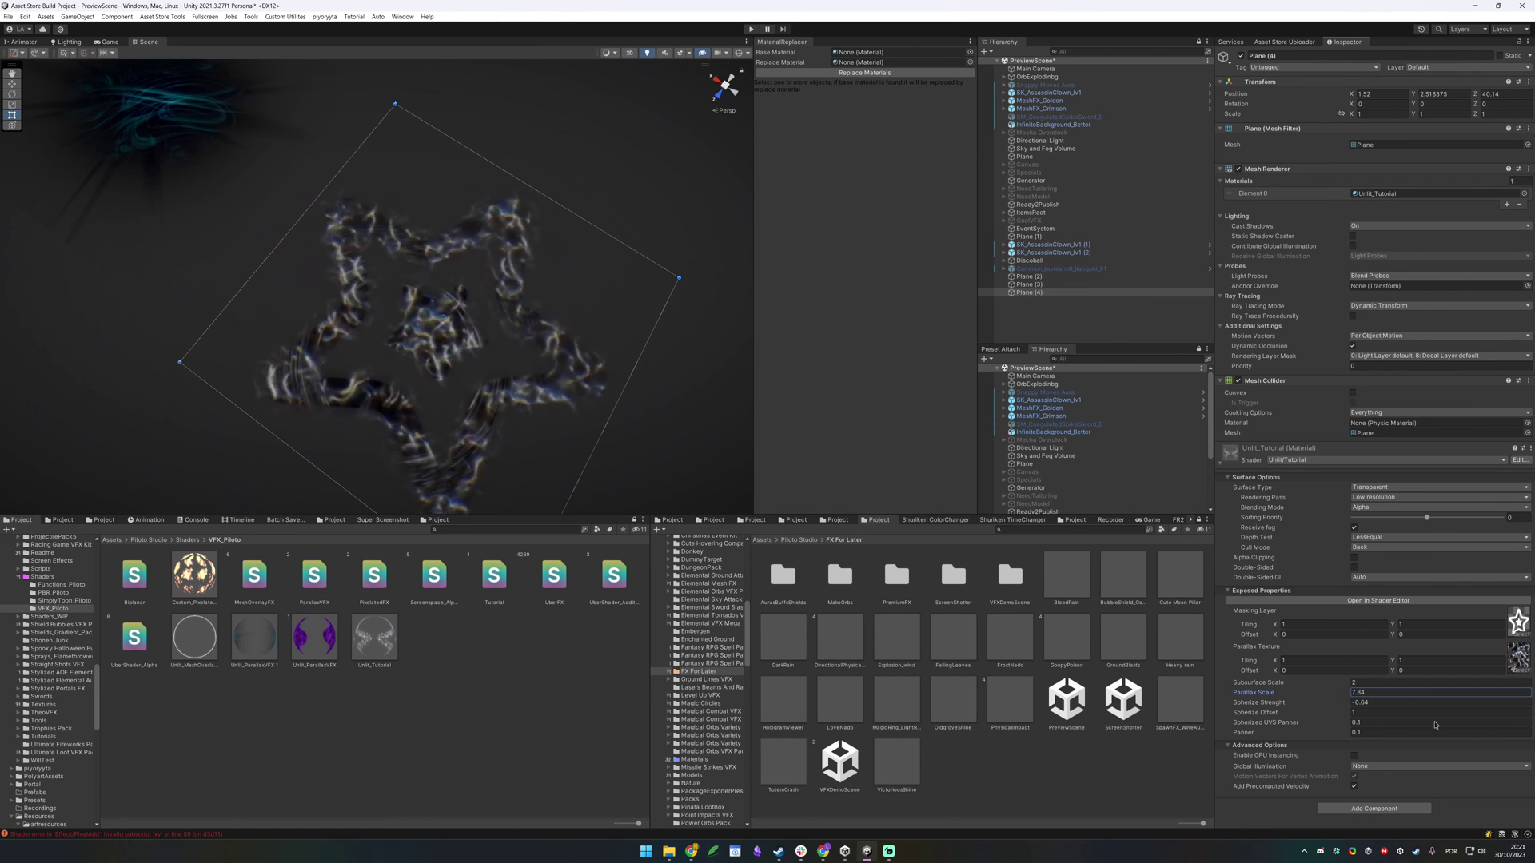
drag(1359, 749, 1366, 749)
alt+drag(387, 397, 180, 444)
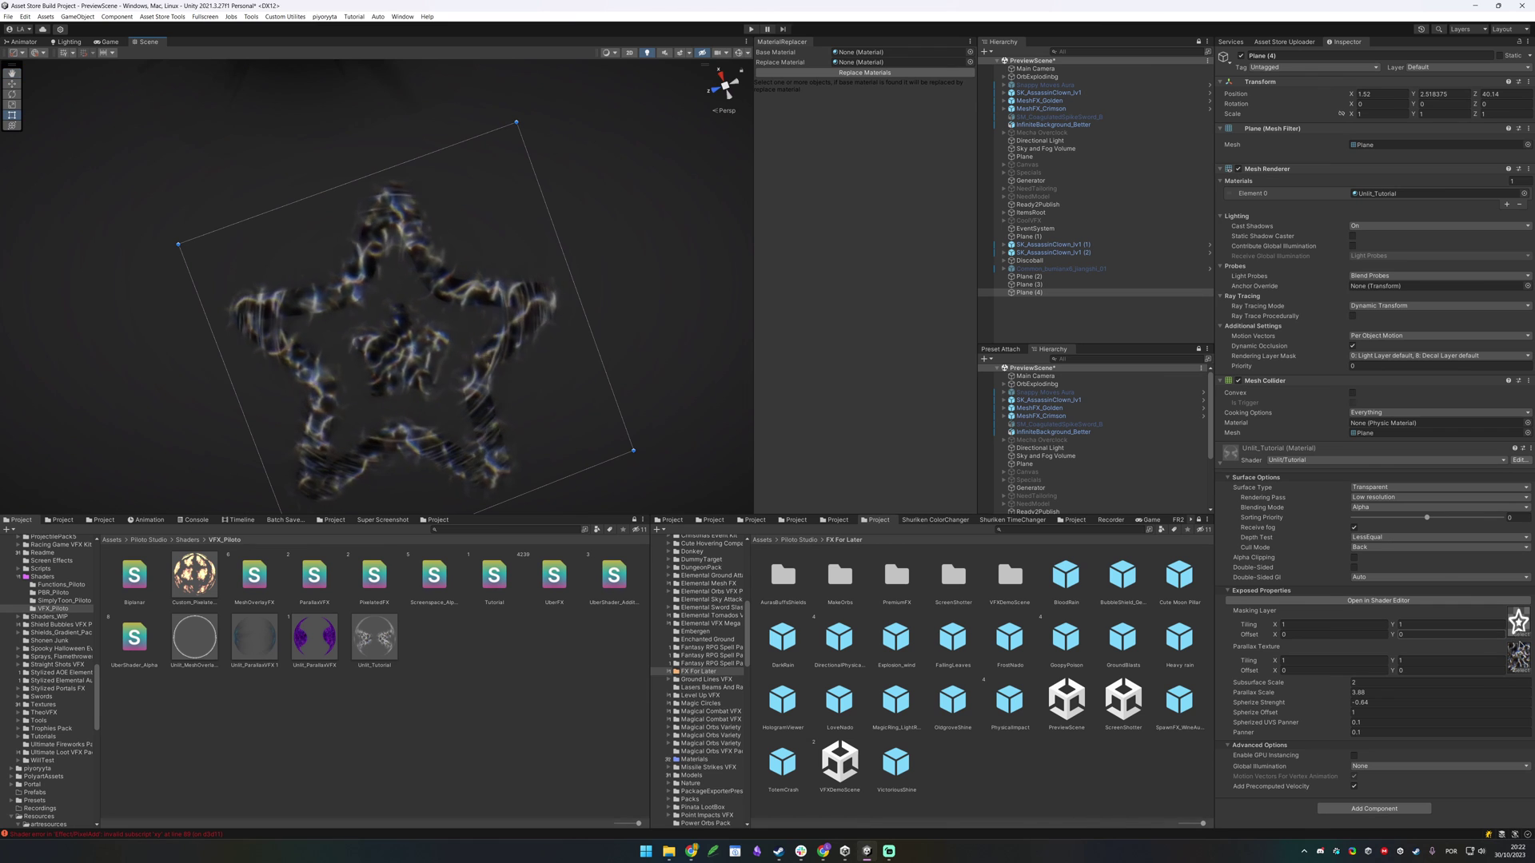
Replace the material's Parallax Texture with an orange, fire-like texture and check it on the plane
click(1517, 676)
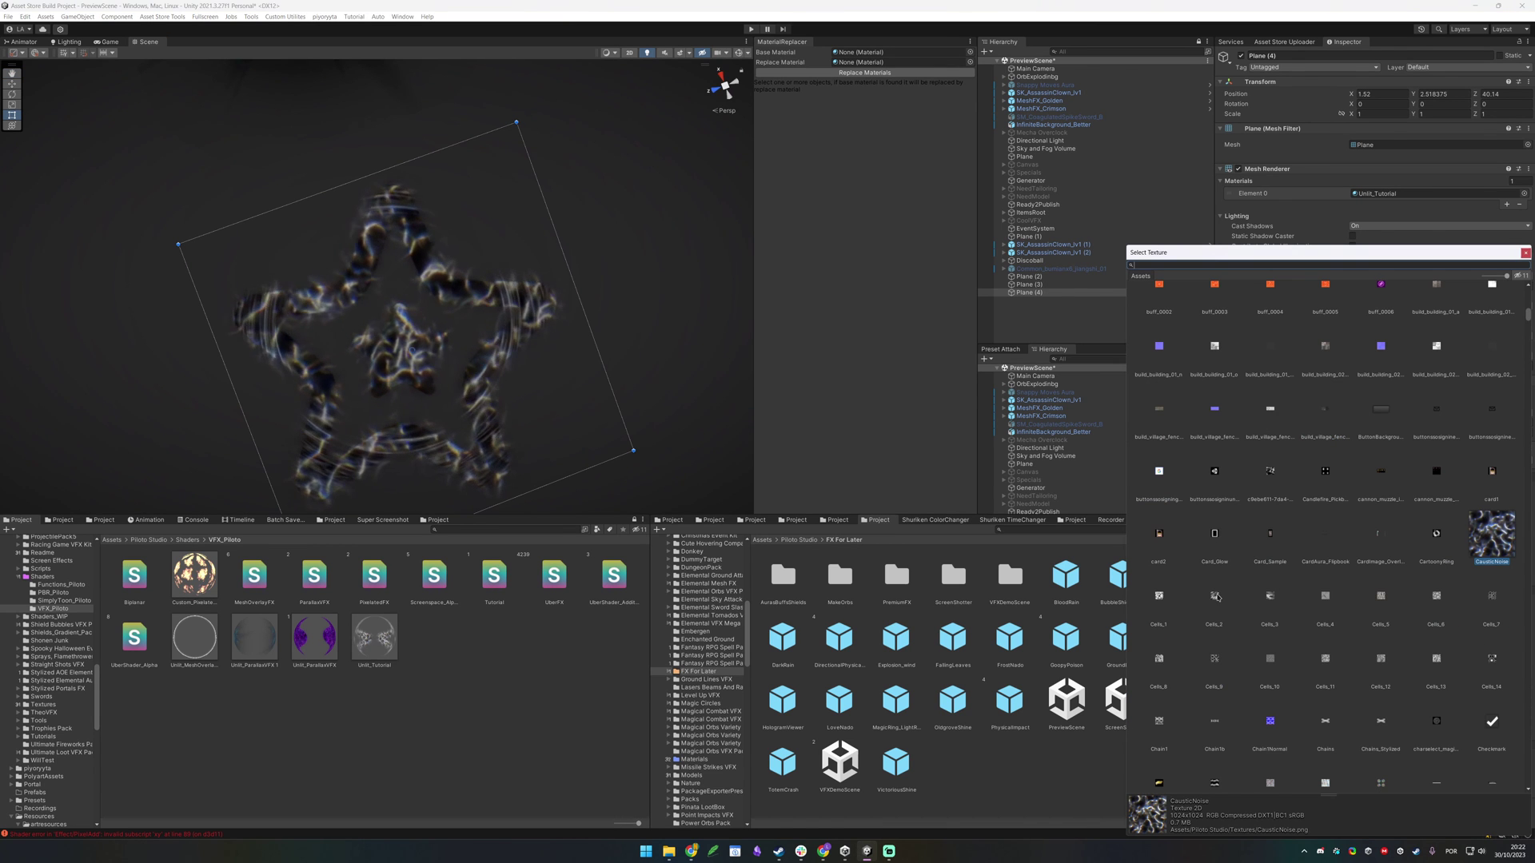
text(noise)
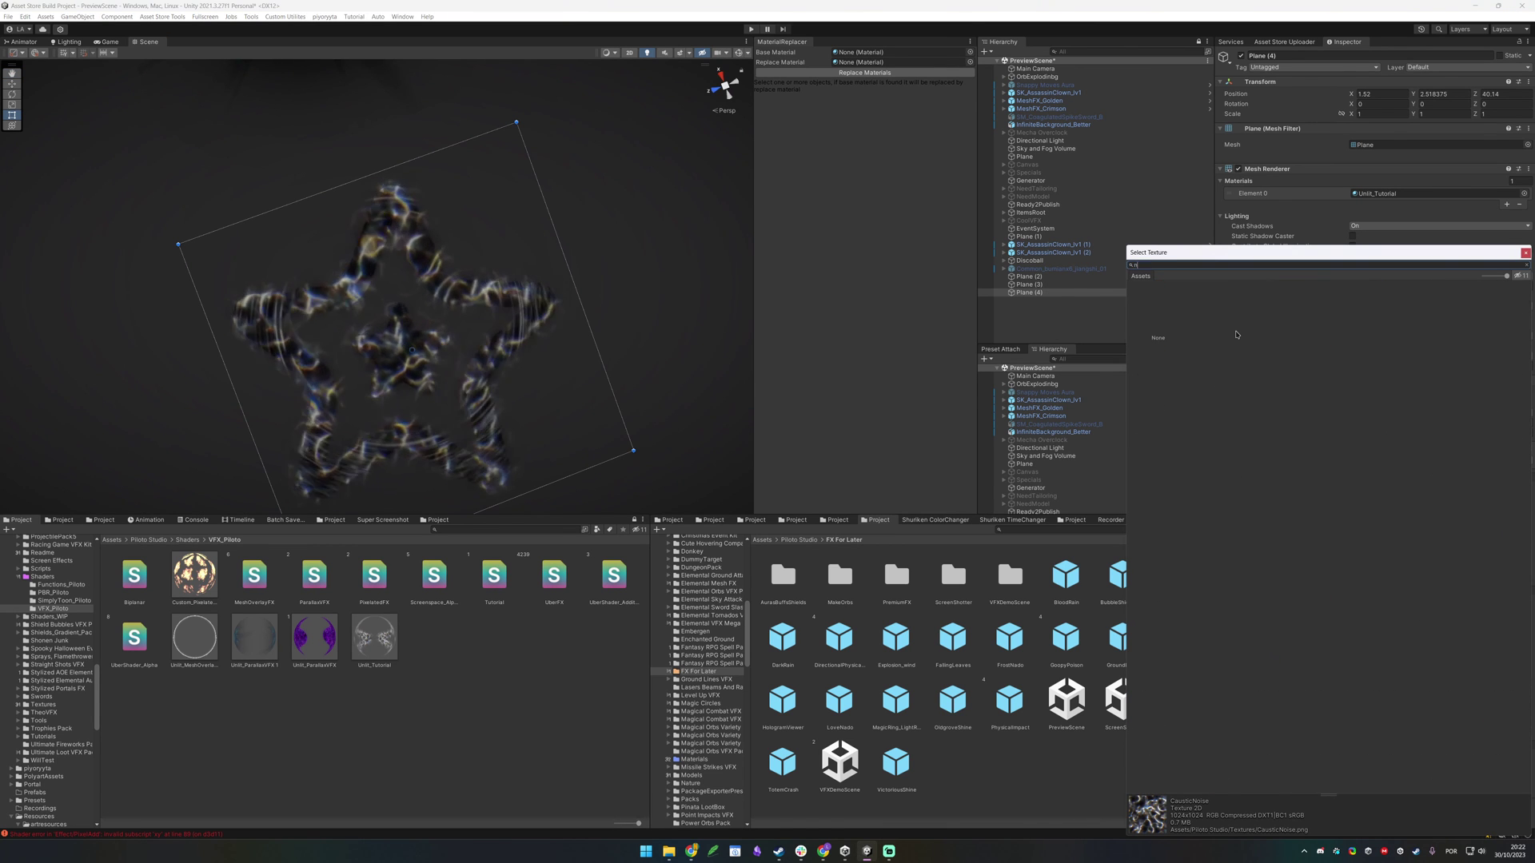
double_click(1216, 549)
alt+drag(352, 340, 537, 252)
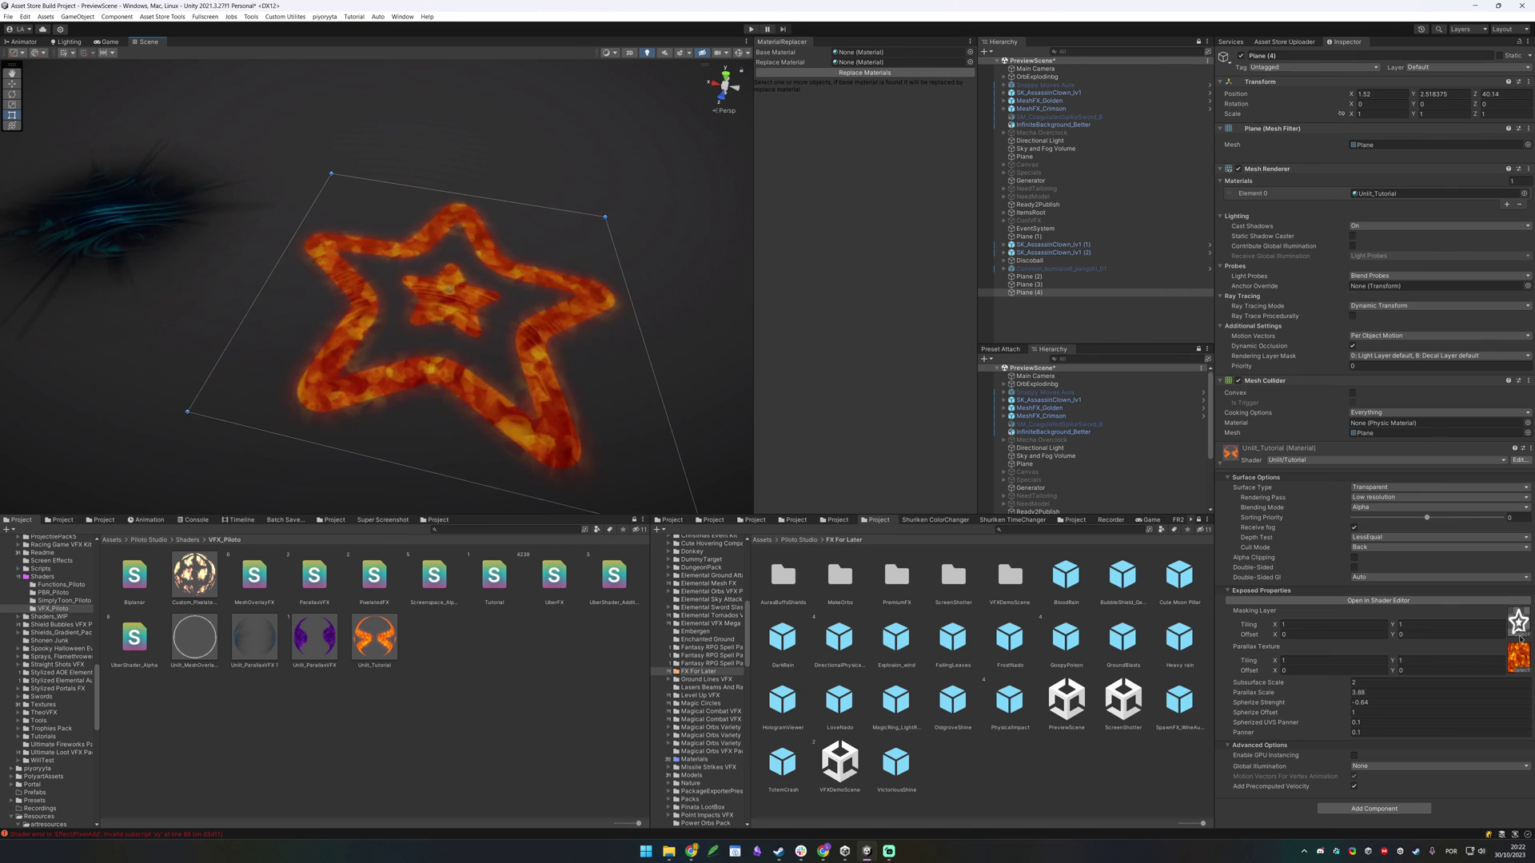
Try Star_Moon_4x4 as the material's Masking Layer texture and replace it with the star flare texture StarCrossFlare
click(1517, 629)
click(1270, 533)
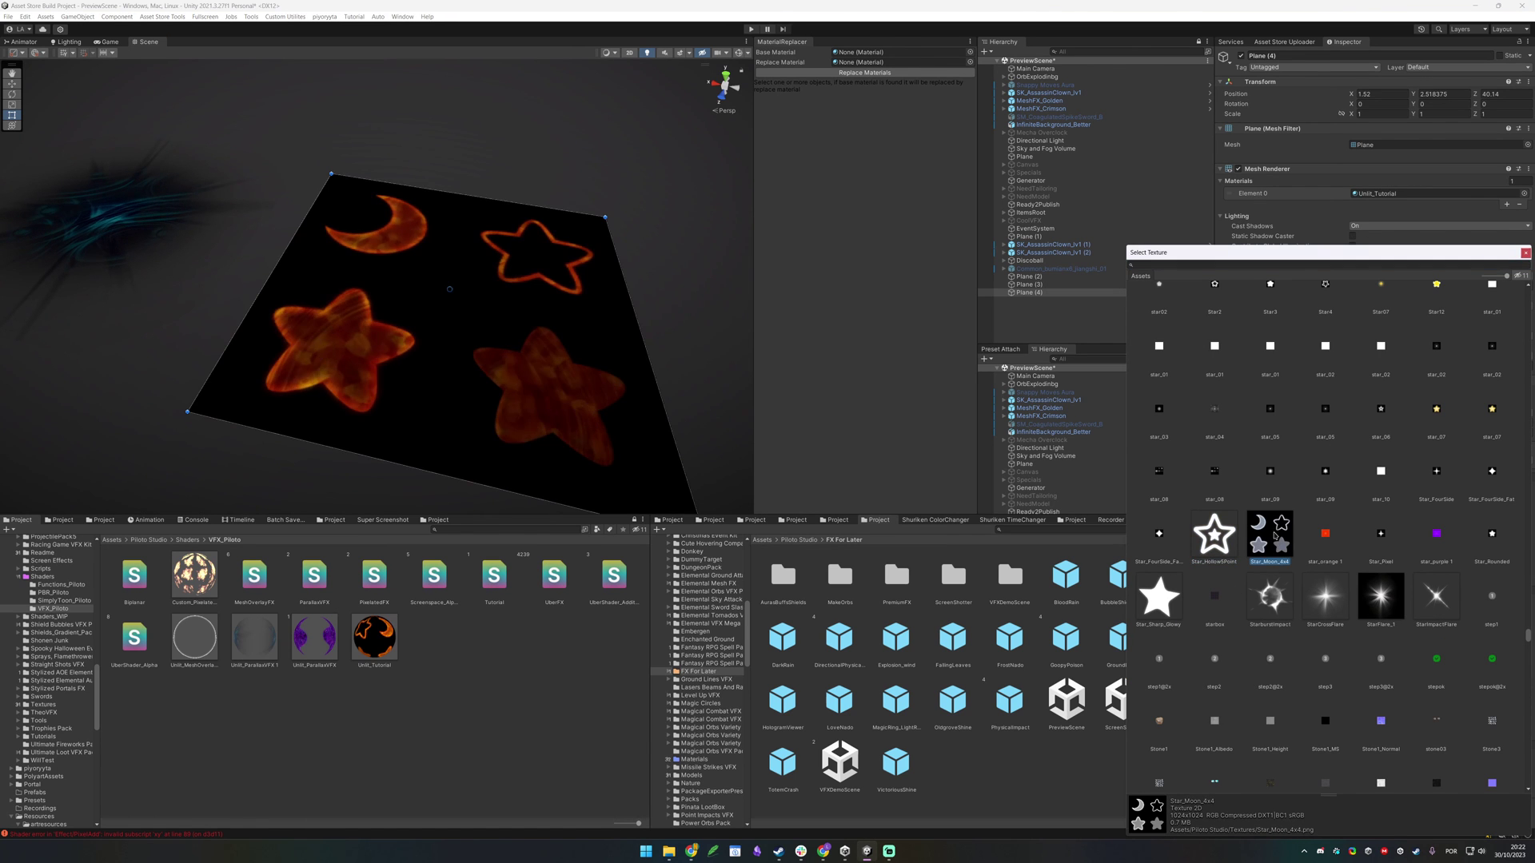
click(1321, 597)
Frame an effect in the scene and examine its parallax look up close from several angles
alt+drag(704, 383, 424, 205)
scroll(421, 233, up, 5)
click(502, 243)
key(f)
scroll(463, 339, up, 5)
alt+right_drag(424, 205, 72, 270)
alt+drag(332, 277, 308, 227)
alt+right_drag(308, 226, 355, 245)
alt+drag(356, 246, 576, 323)
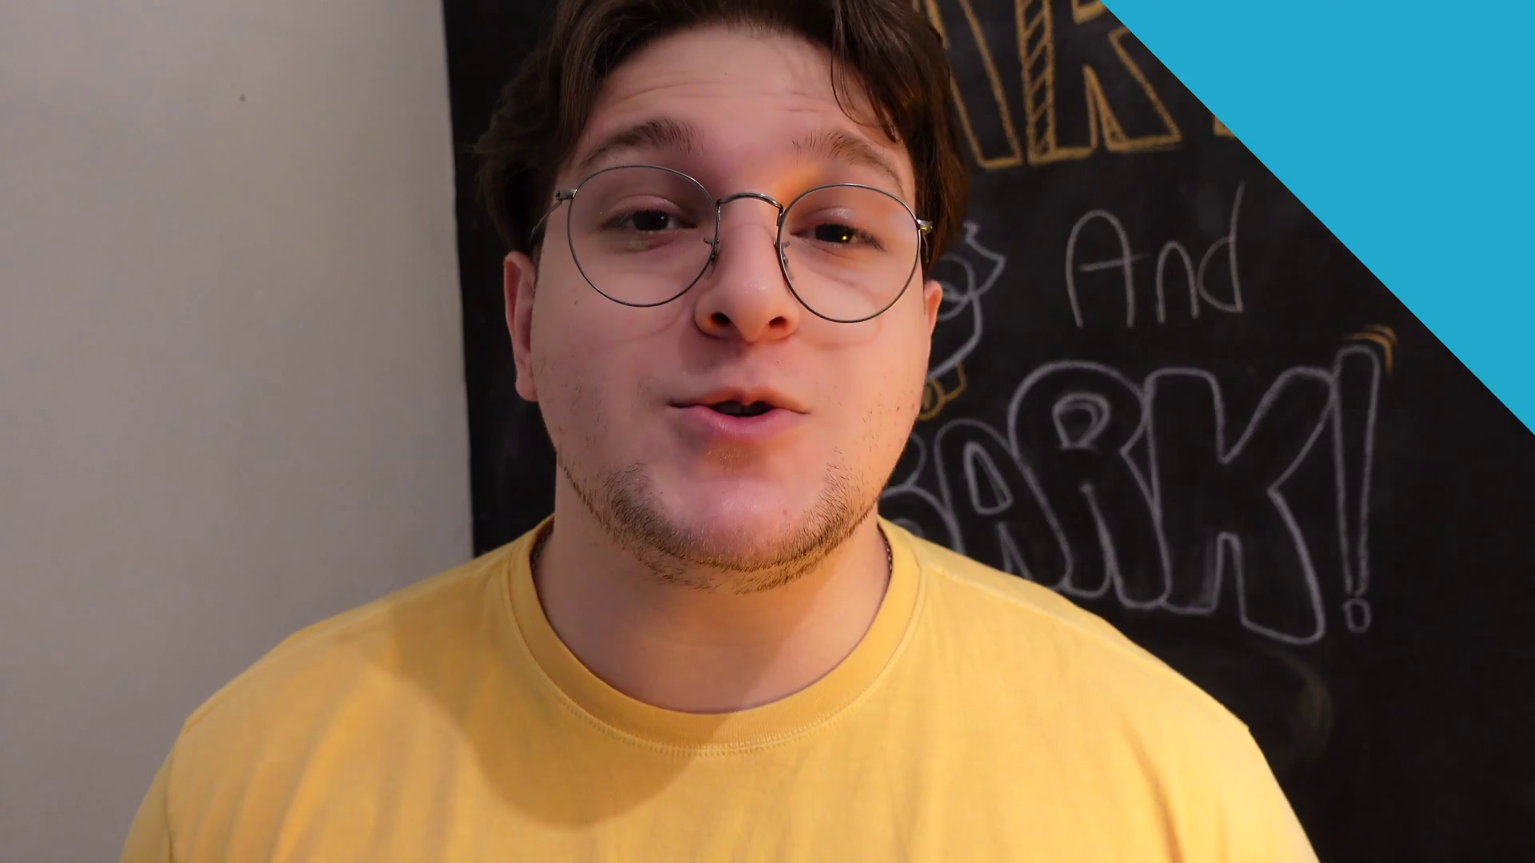